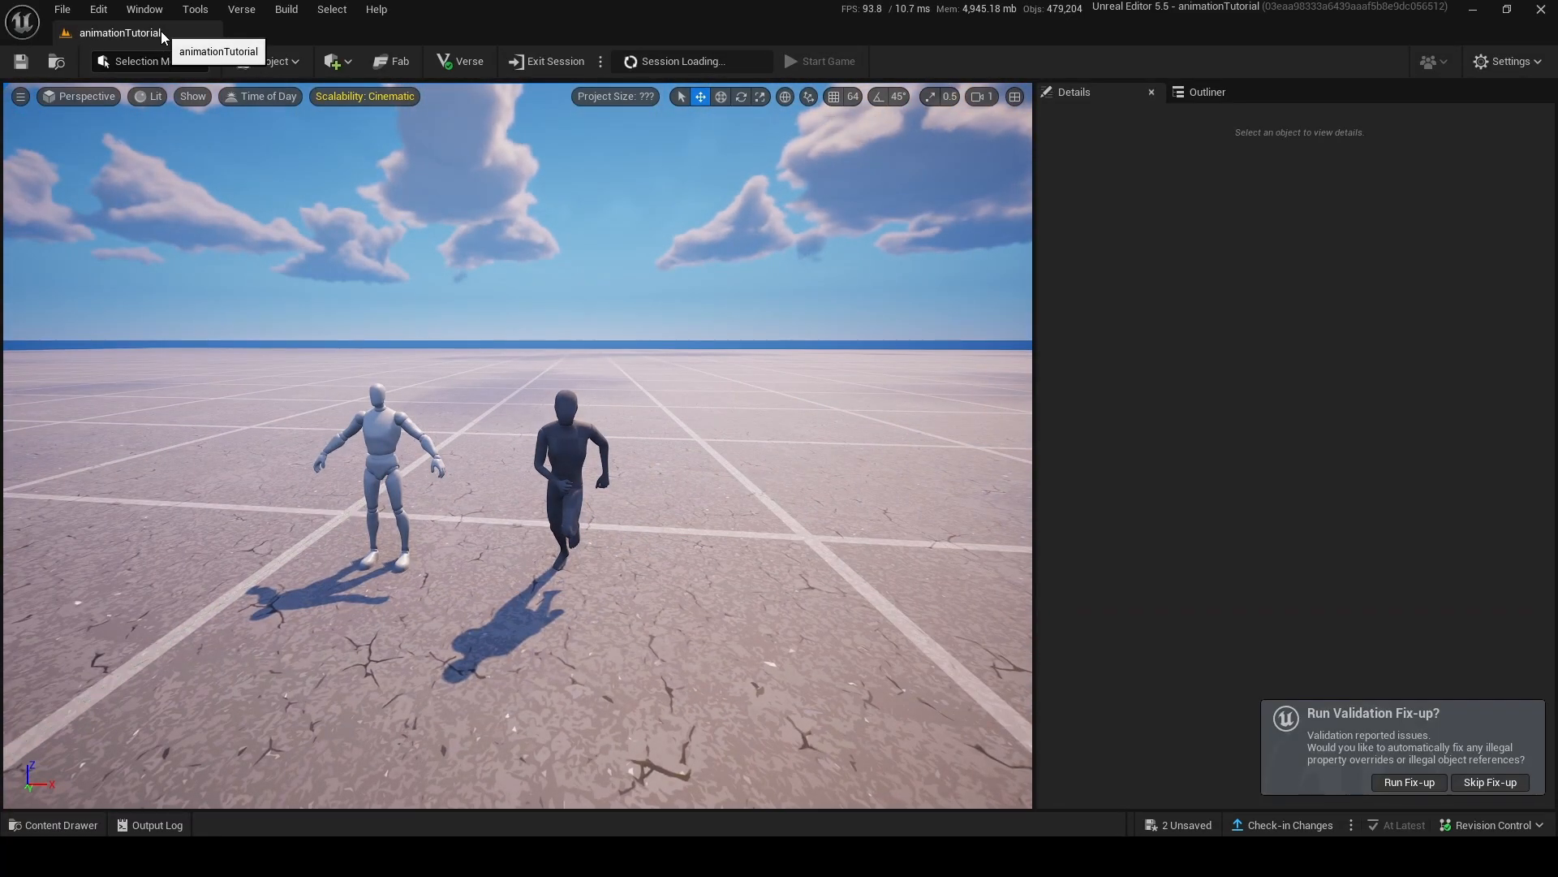
Search the Fortnite content for "chair device" and place the Chair device in the level beside the grey mannequin.
{"action": "mouse_move", "coordinate": [714, 323]}
{"action": "right_mouse_down"}
{"action": "mouse_move", "coordinate": [714, 345]}
{"action": "mouse_move", "coordinate": [714, 323]}
{"action": "right_mouse_up"}
{"action": "key", "text": "s"}
{"action": "key", "text": "w"}
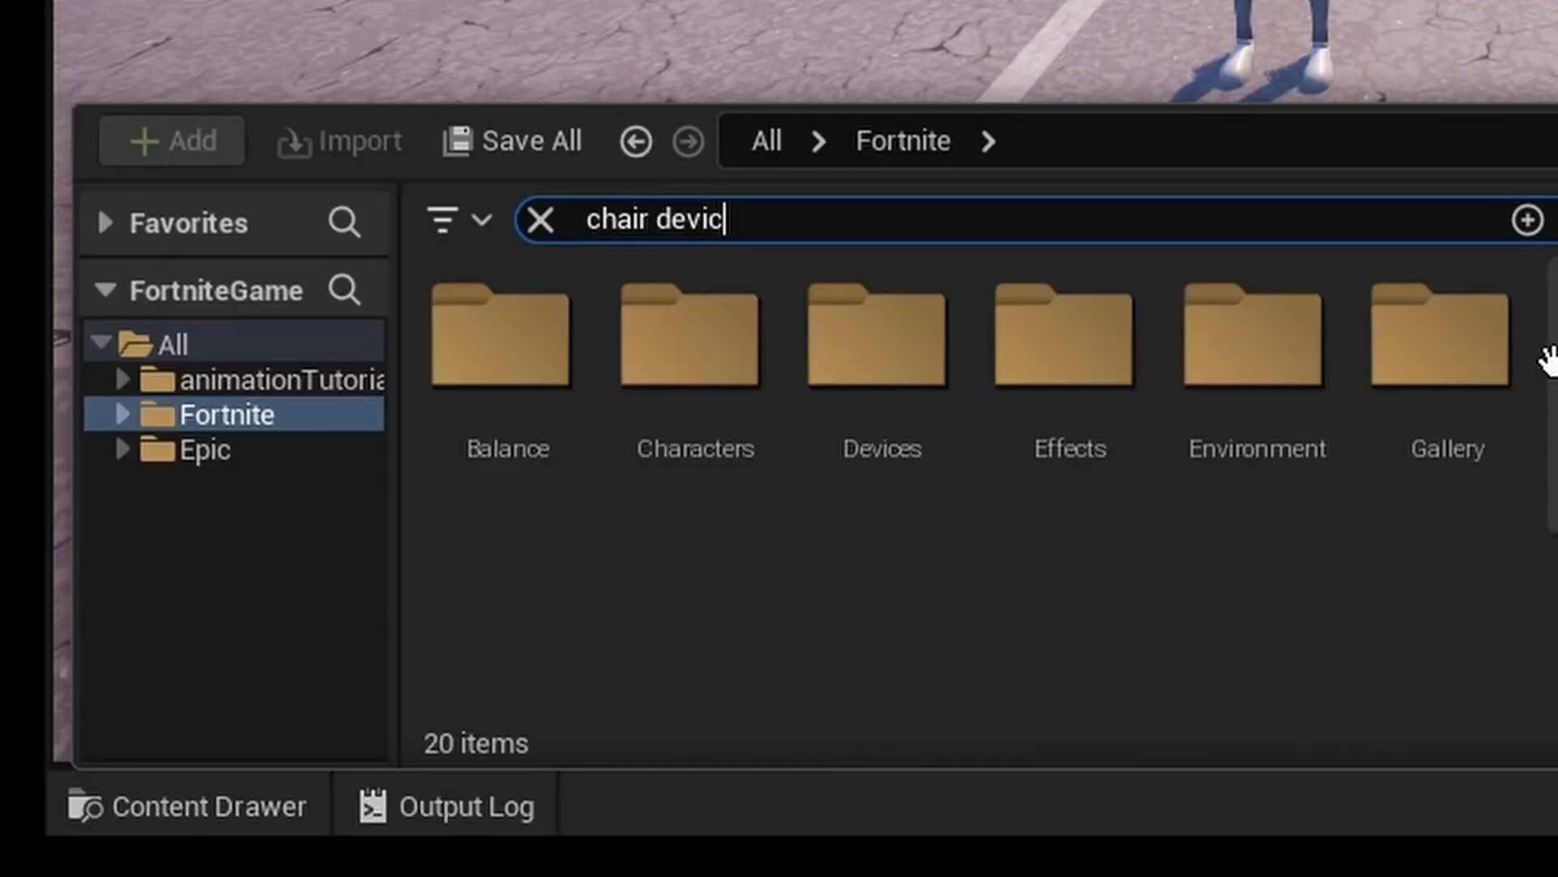
{"action": "type", "text": "e"}
{"action": "left_click_drag", "start_coordinate": [755, 511], "coordinate": [226, 521]}
{"action": "right_click_drag", "start_coordinate": [379, 435], "coordinate": [308, 479]}
{"action": "scroll", "coordinate": [379, 435], "scroll_direction": "down", "scroll_amount": 1}
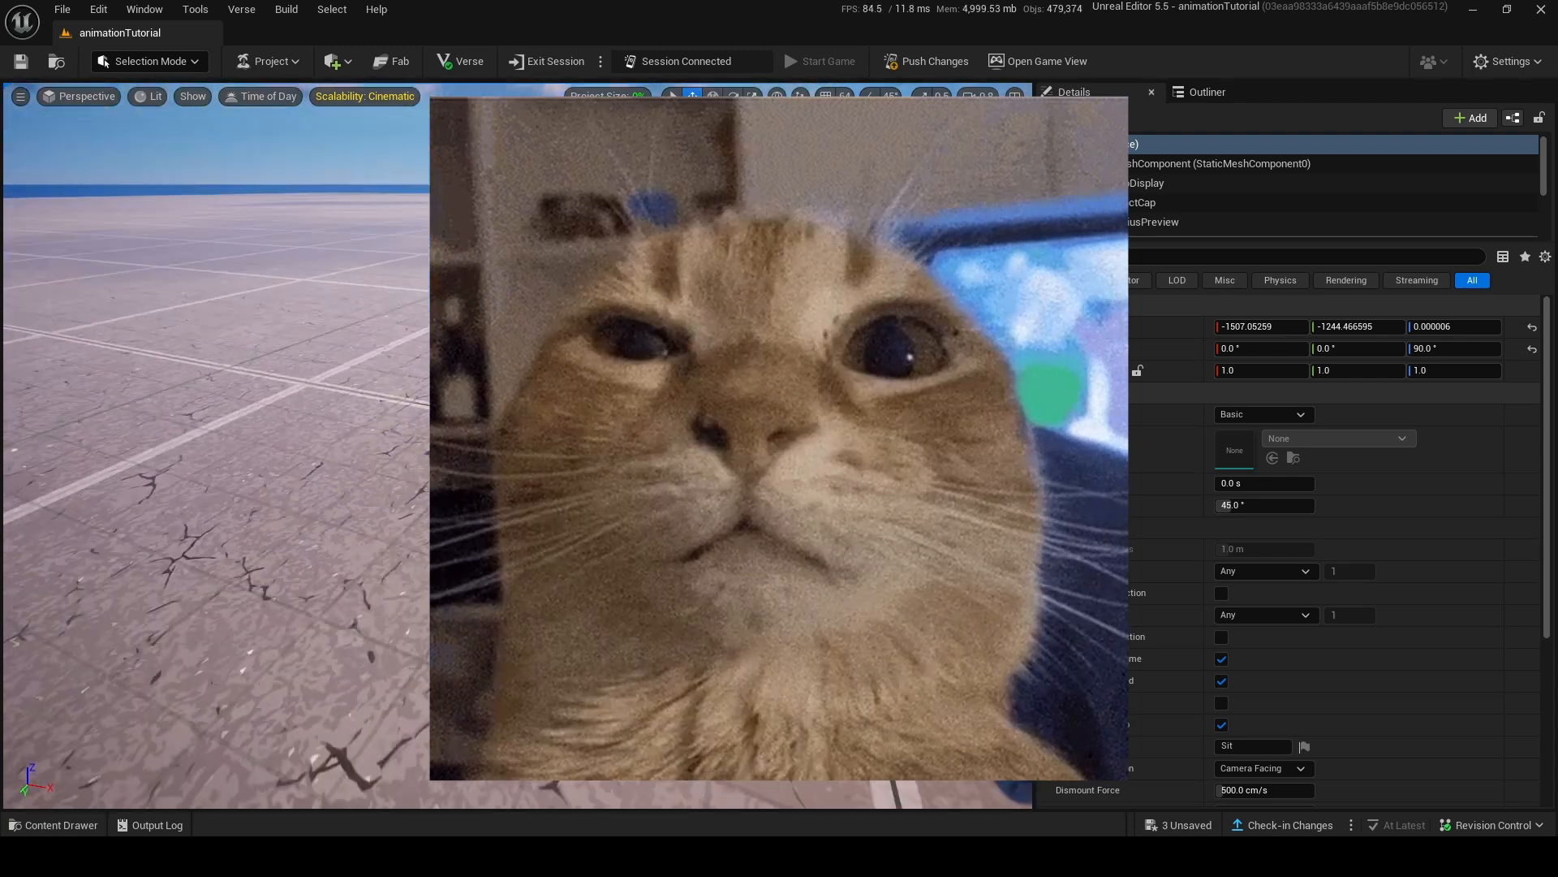
{"action": "left_click_drag", "start_coordinate": [319, 410], "coordinate": [284, 459]}
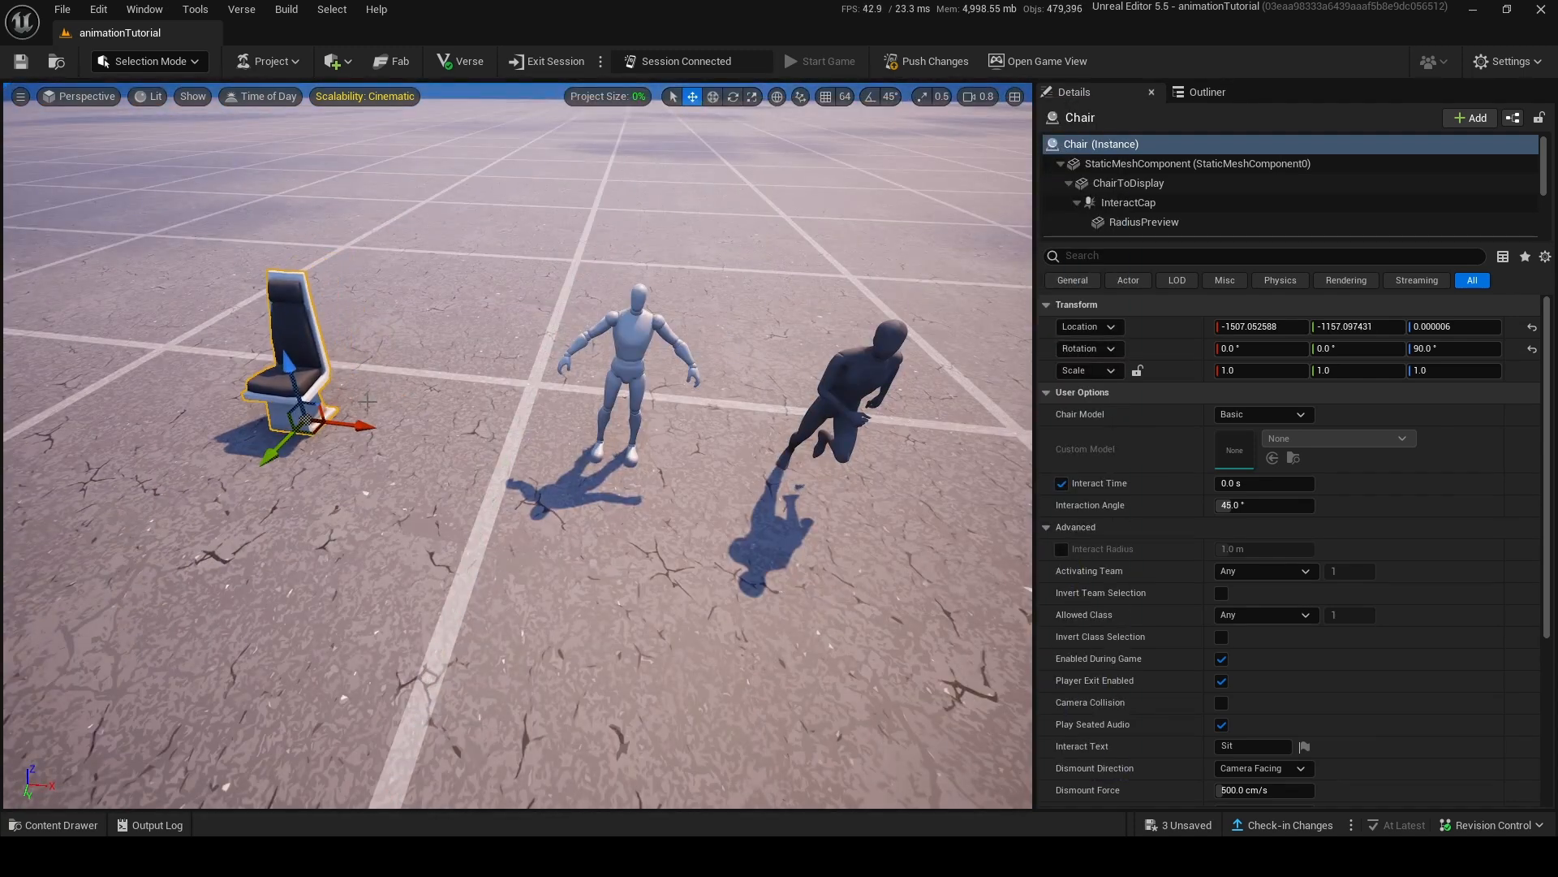
{"action": "left_click_drag", "start_coordinate": [373, 435], "coordinate": [481, 480]}
Set the Chair device's Chair Model to Invisible.
{"action": "scroll", "coordinate": [1405, 397], "scroll_direction": "down", "scroll_amount": 2}
{"action": "scroll", "coordinate": [1414, 364], "scroll_direction": "up", "scroll_amount": 1}
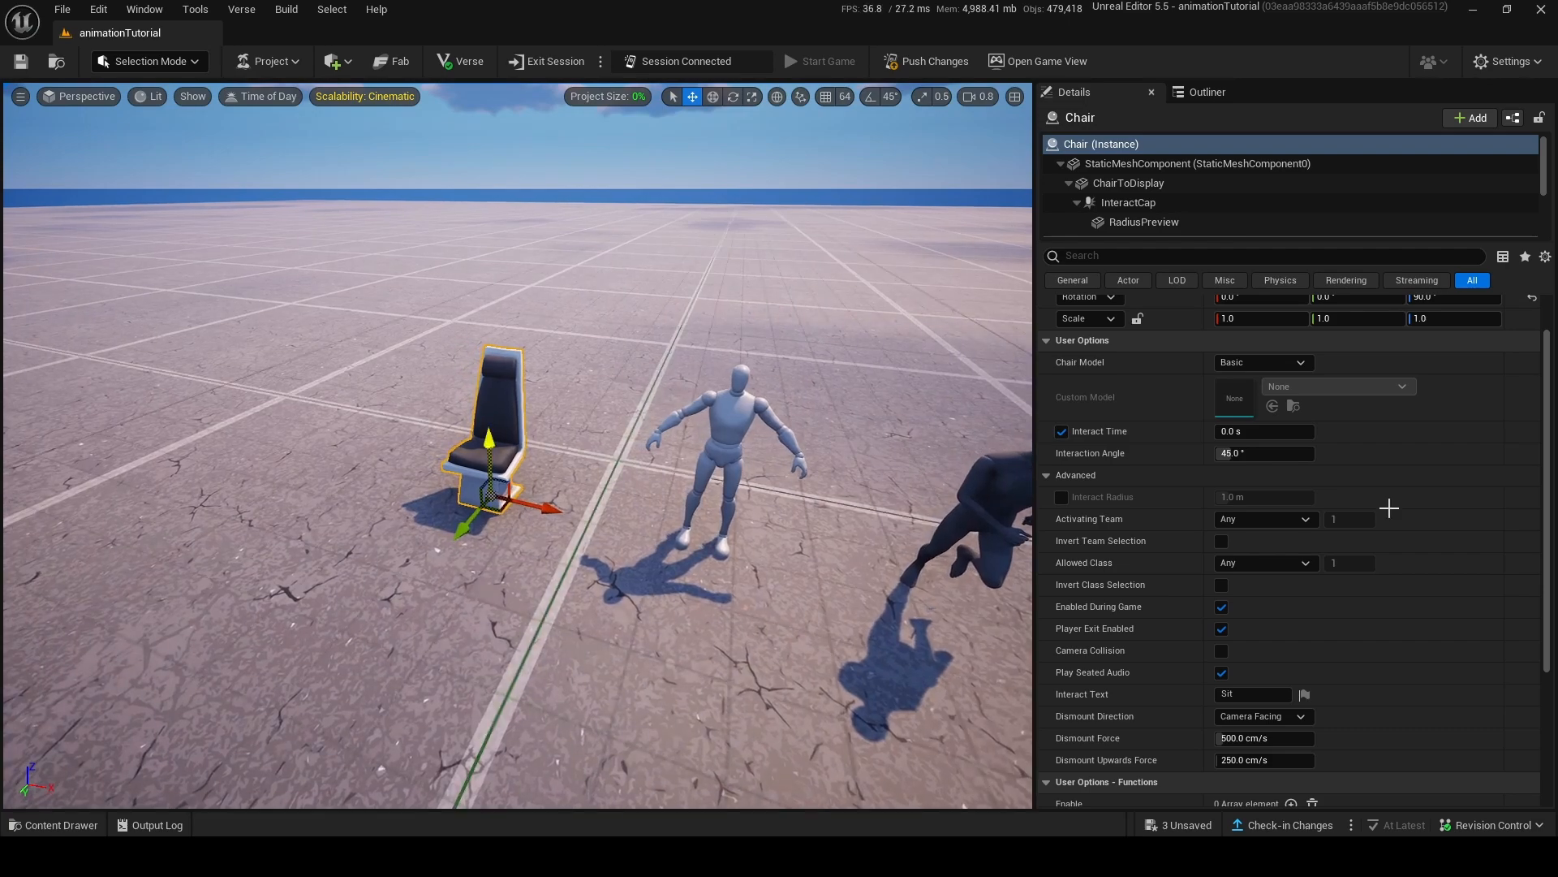
{"action": "scroll", "coordinate": [1360, 541], "scroll_direction": "down", "scroll_amount": 5}
{"action": "scroll", "coordinate": [1372, 536], "scroll_direction": "up", "scroll_amount": 5}
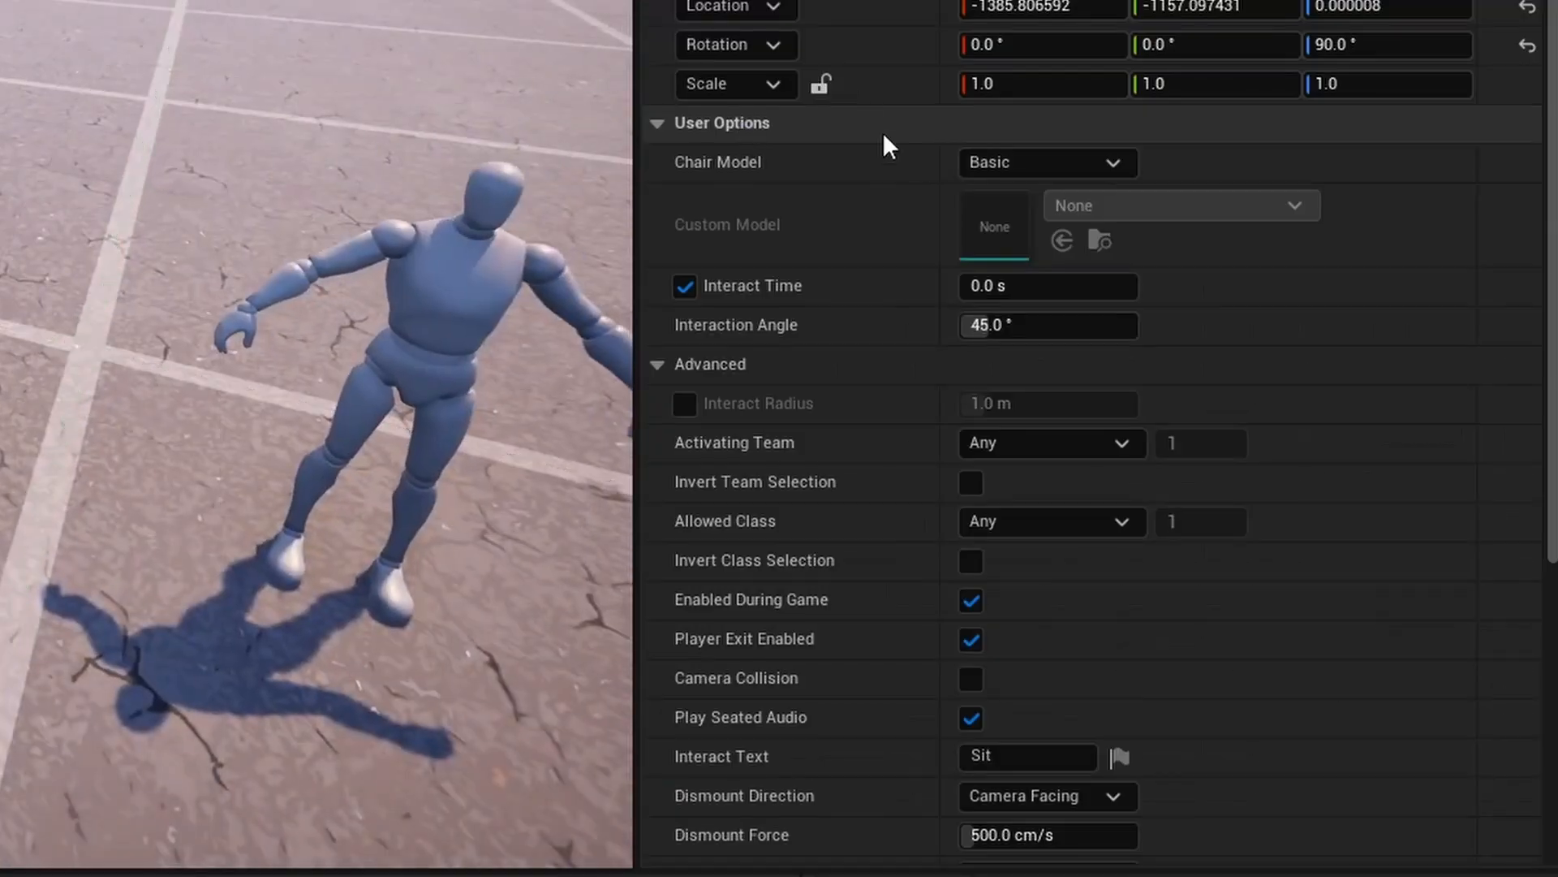
{"action": "left_click", "coordinate": [1018, 168]}
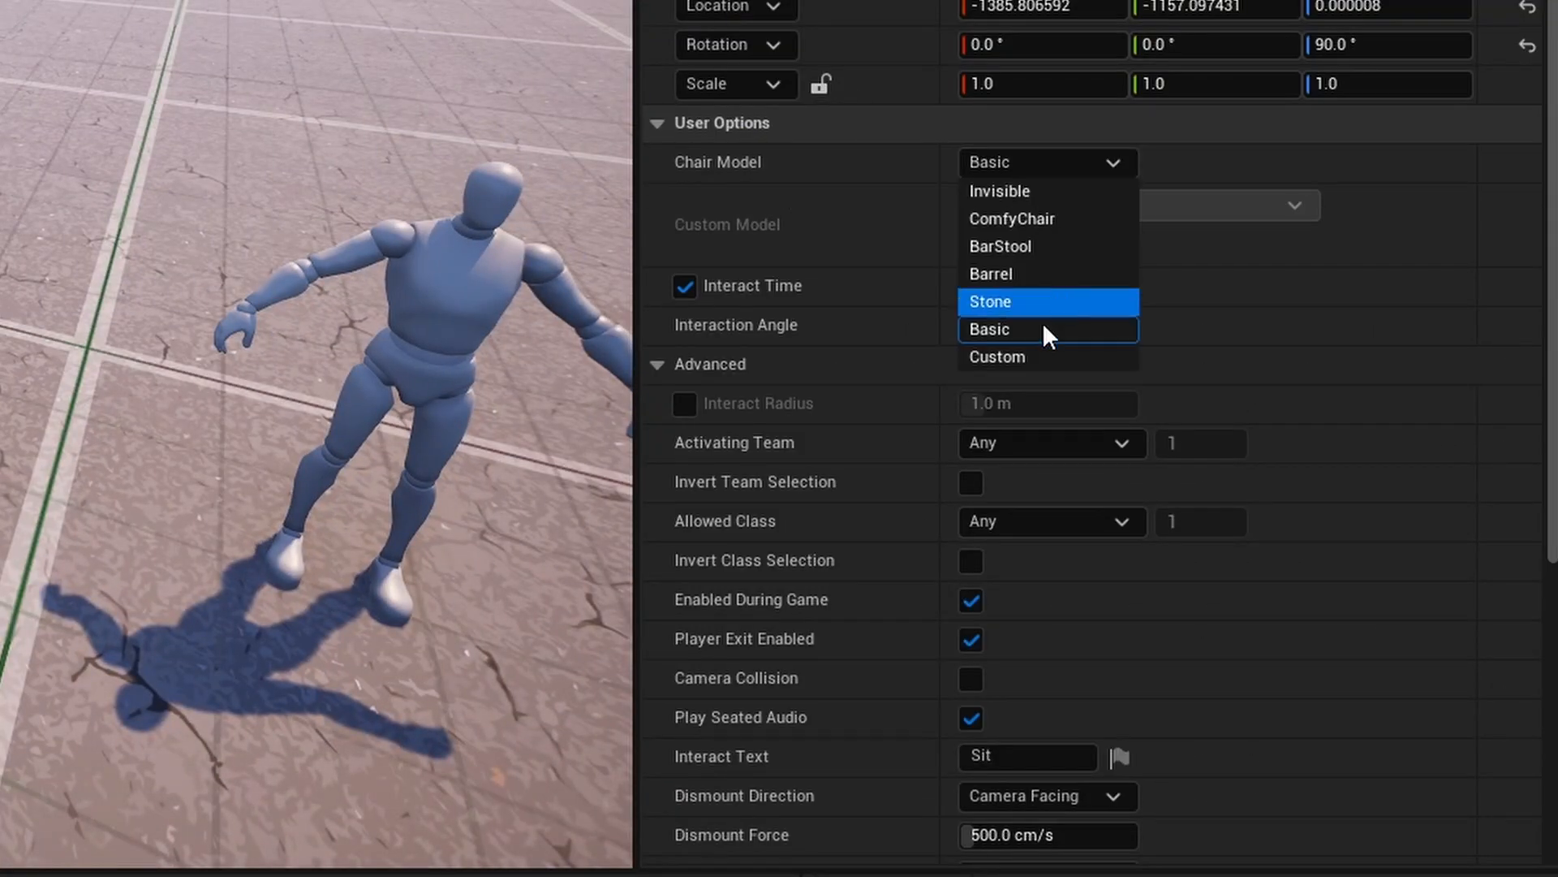
{"action": "left_click", "coordinate": [1040, 190]}
Disable Player Exit Enabled and Play Seated Audio in the Chair device's advanced options.
{"action": "scroll", "coordinate": [804, 211], "scroll_direction": "down", "scroll_amount": 2}
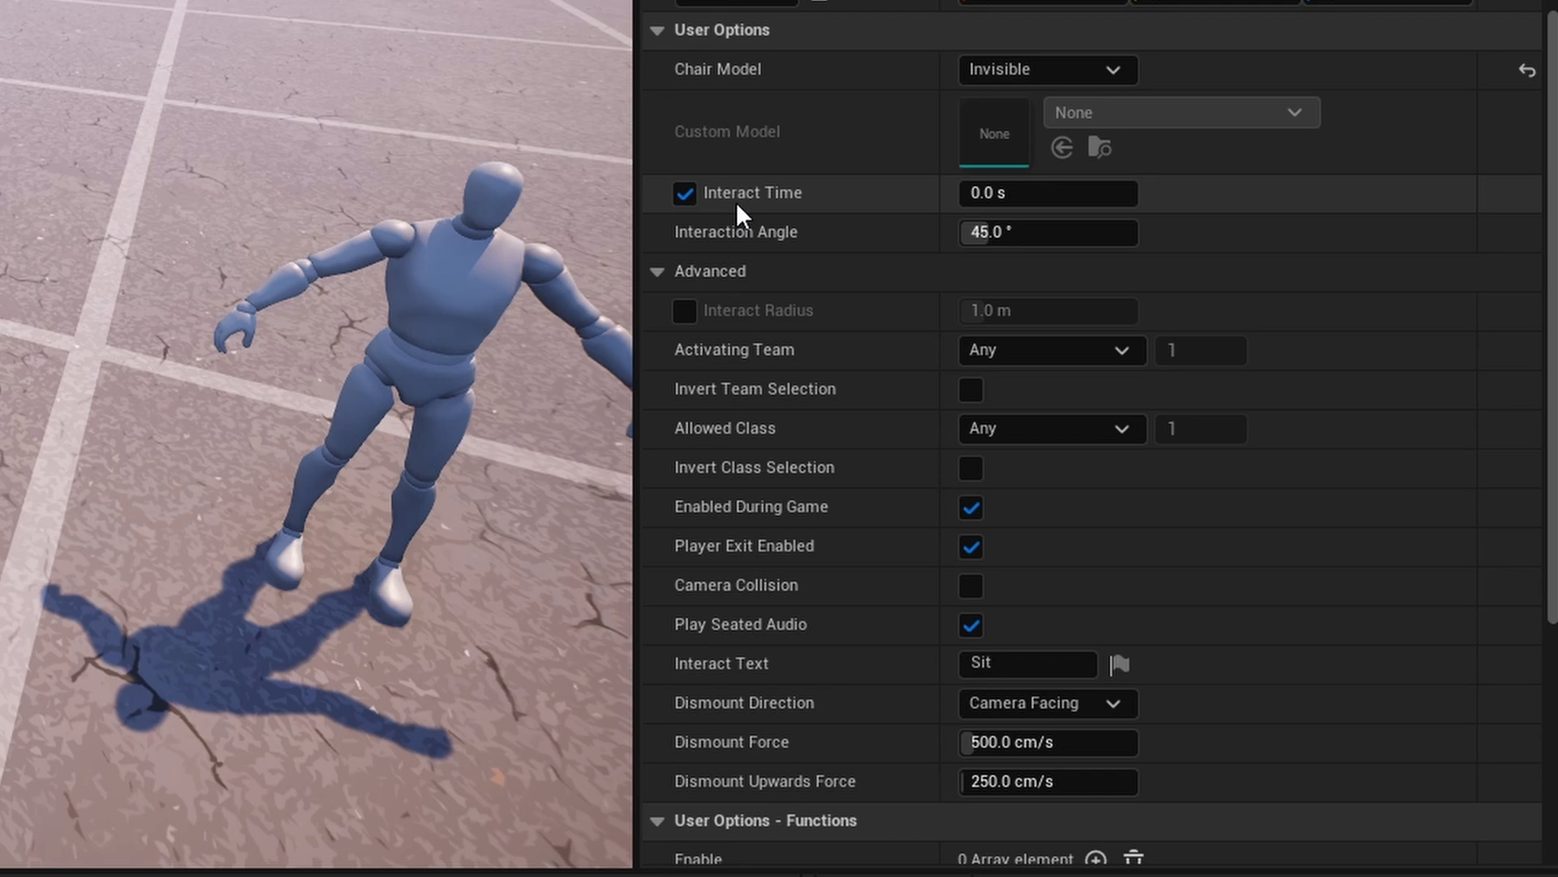
{"action": "left_click", "coordinate": [684, 193]}
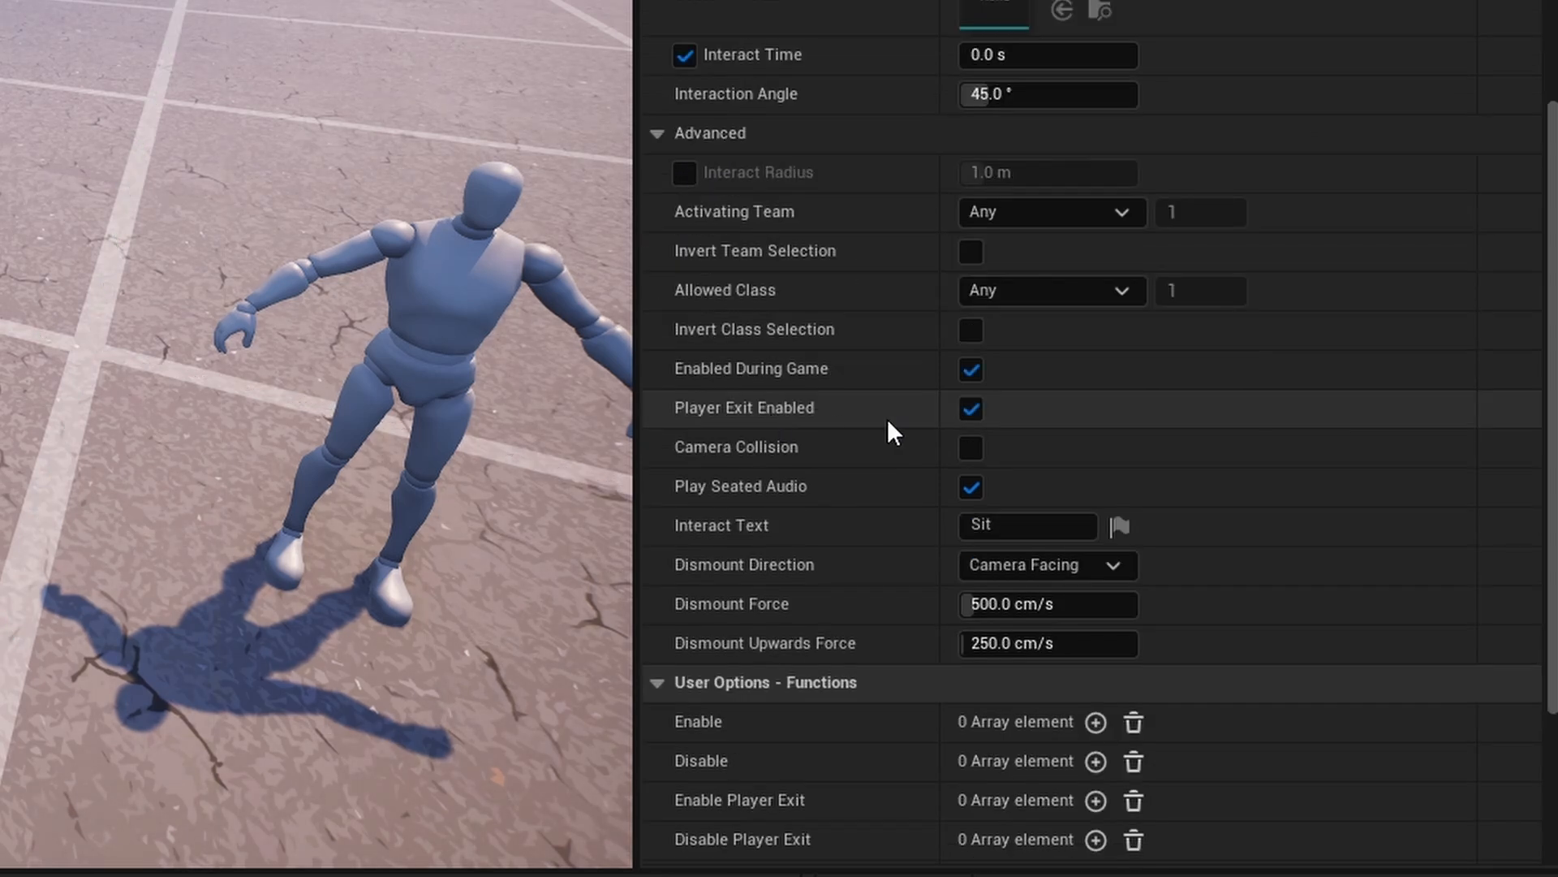
{"action": "left_click", "coordinate": [978, 410]}
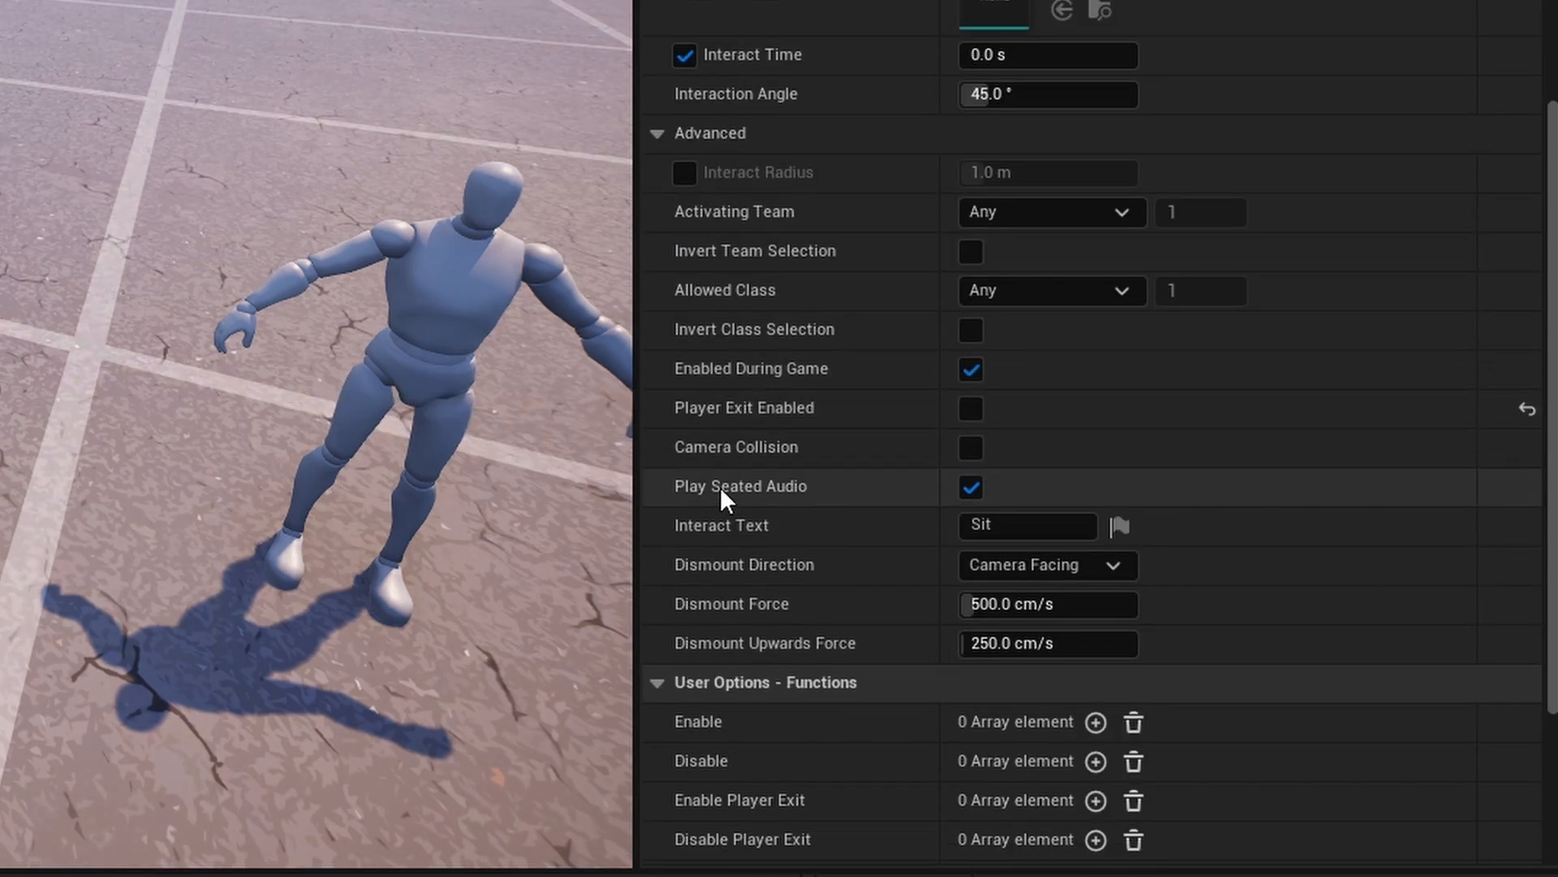
{"action": "left_click", "coordinate": [976, 488]}
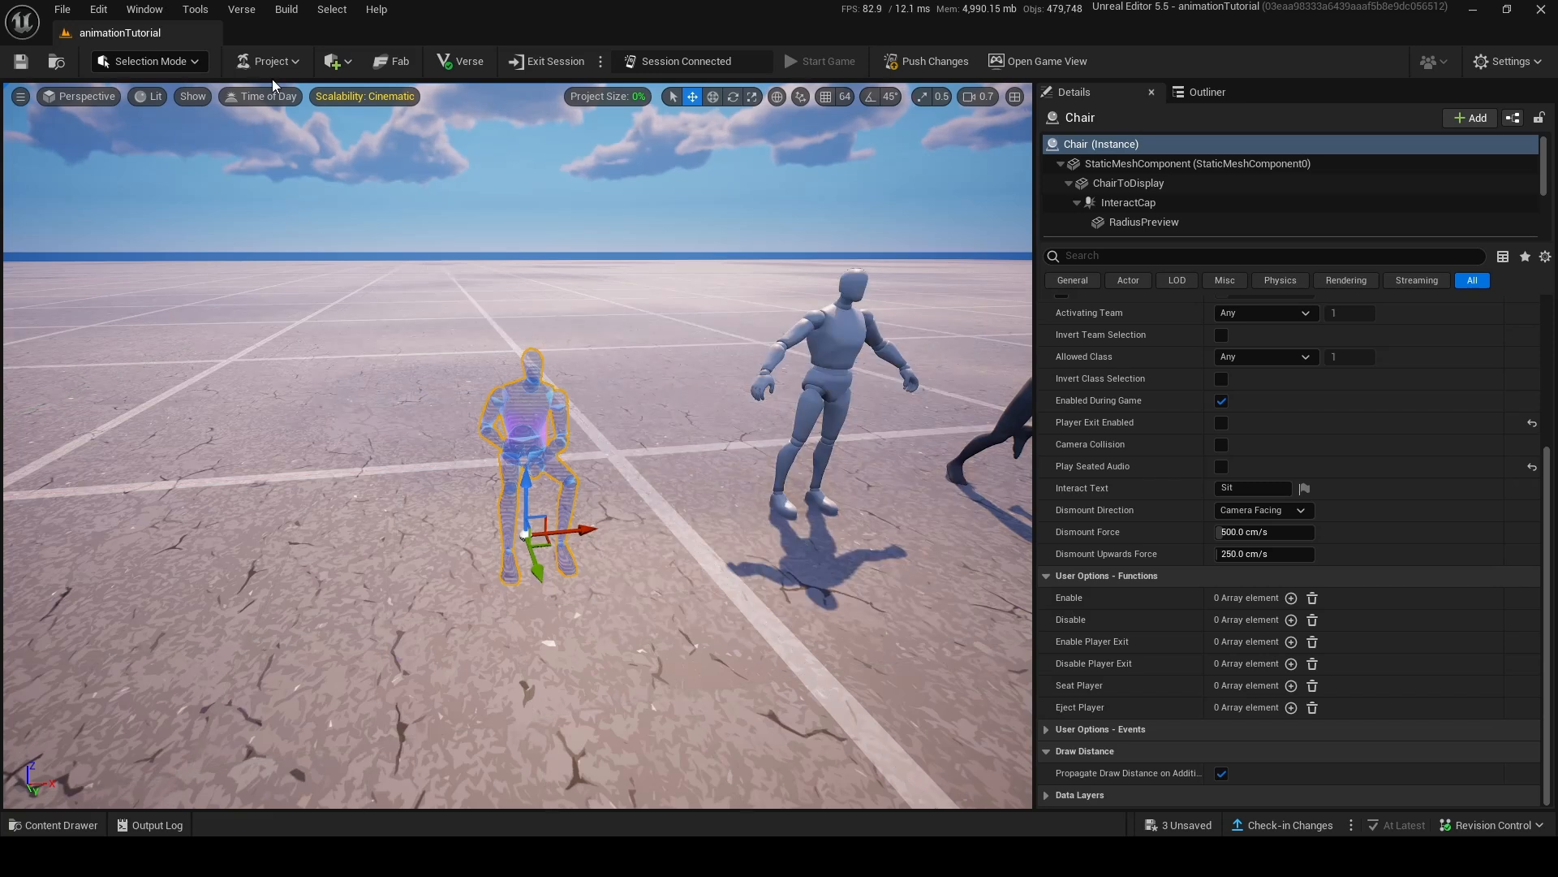
Add a cube shape to the level near the seated figure.
{"action": "left_click", "coordinate": [333, 62]}
{"action": "mouse_move", "coordinate": [388, 148]}
{"action": "left_click", "coordinate": [487, 152]}
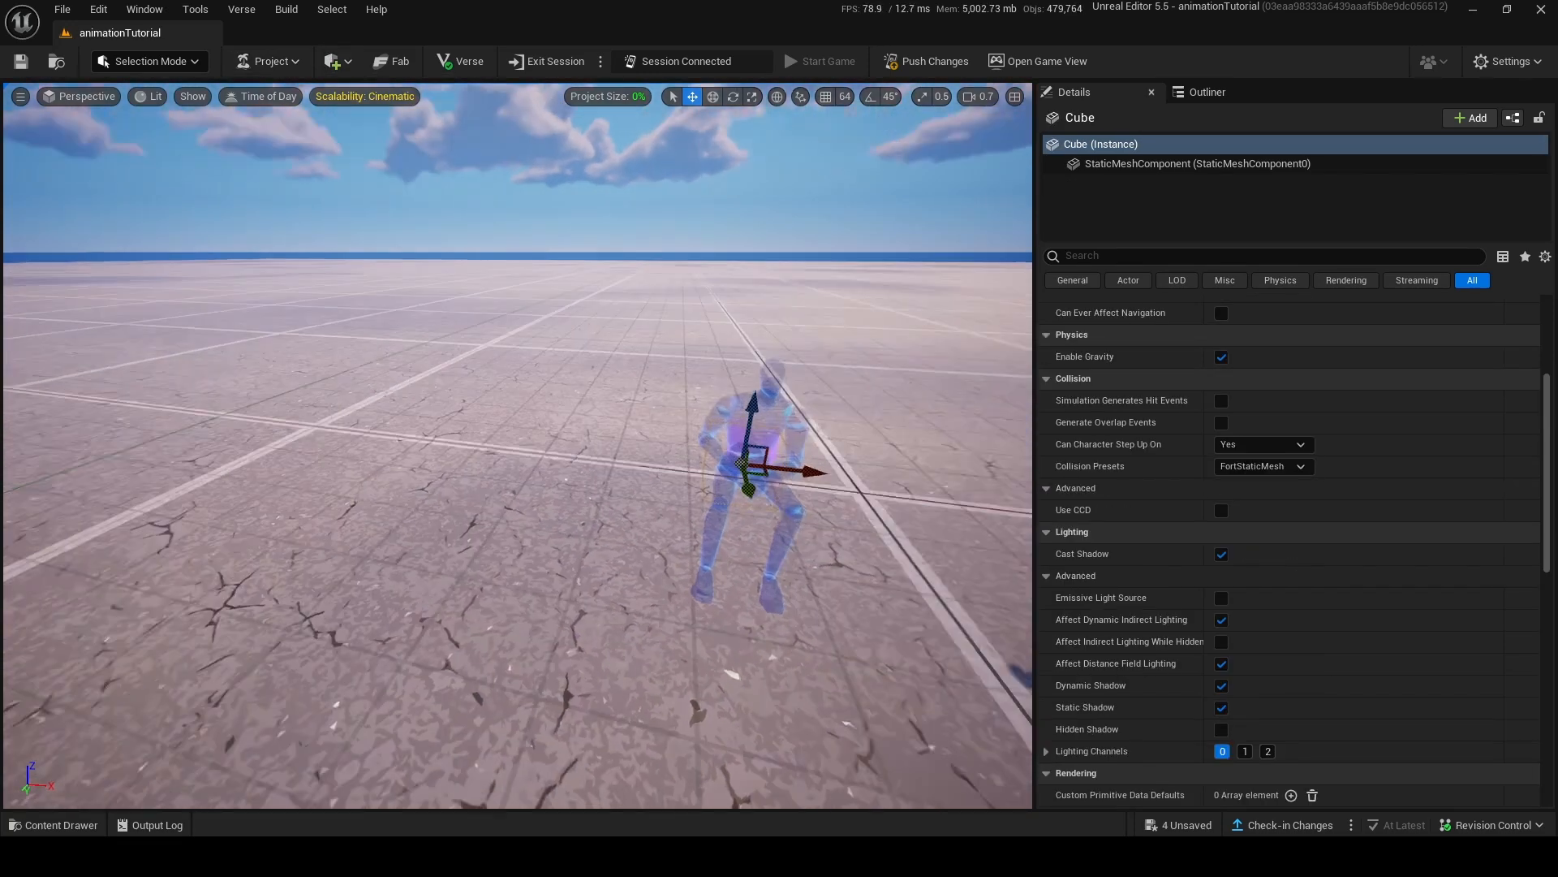
{"action": "left_click_drag", "start_coordinate": [712, 455], "coordinate": [557, 459]}
Copy the cube and paste the duplicate on the ground beside the original.
{"action": "right_click", "coordinate": [519, 484]}
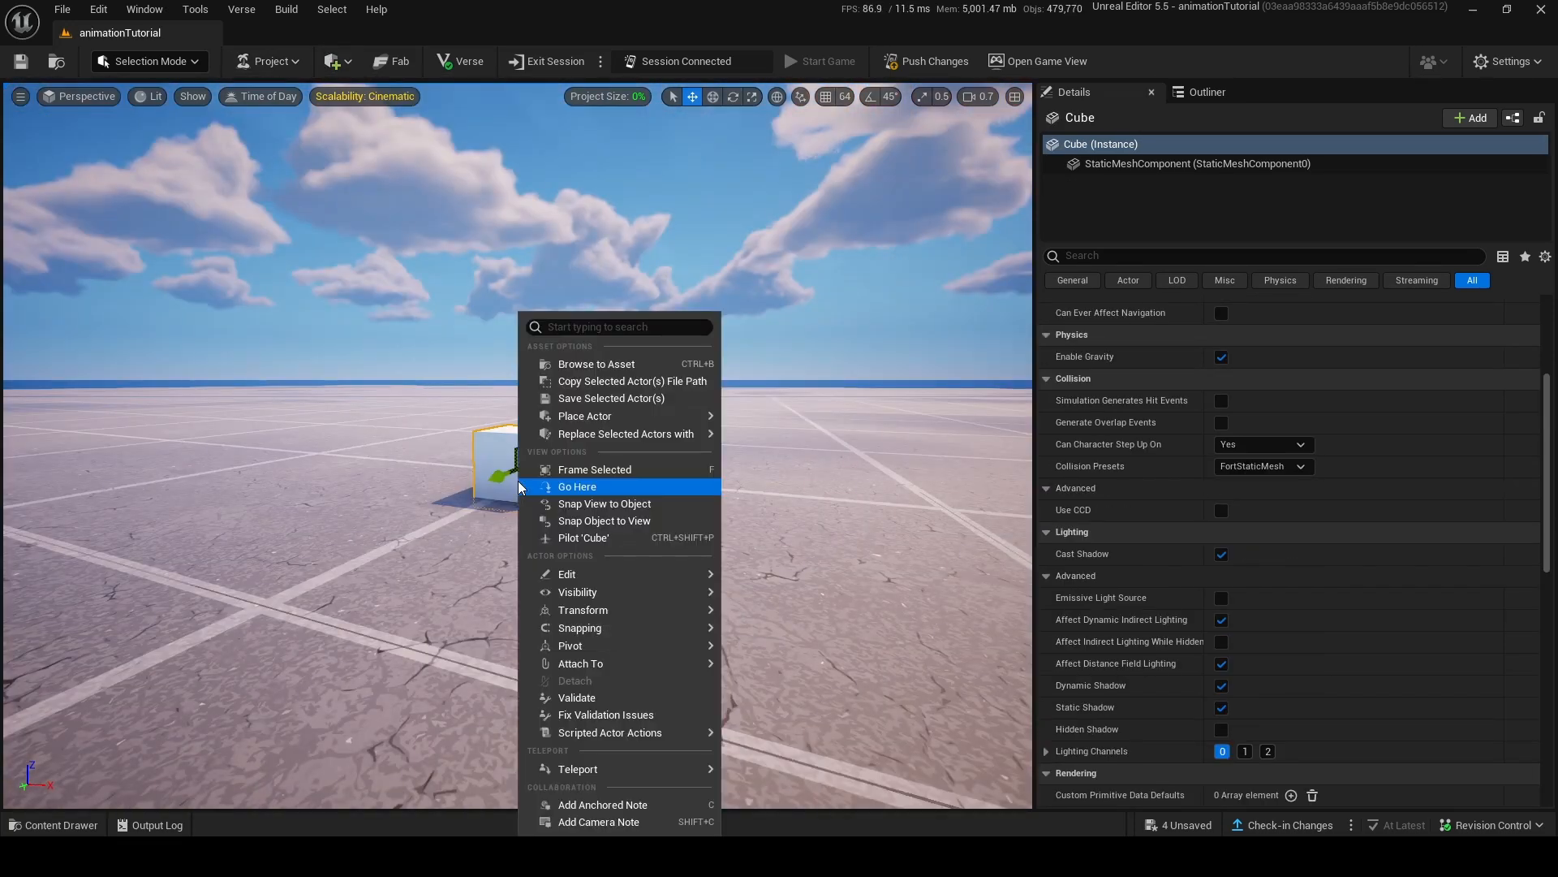
{"action": "mouse_move", "coordinate": [694, 582]}
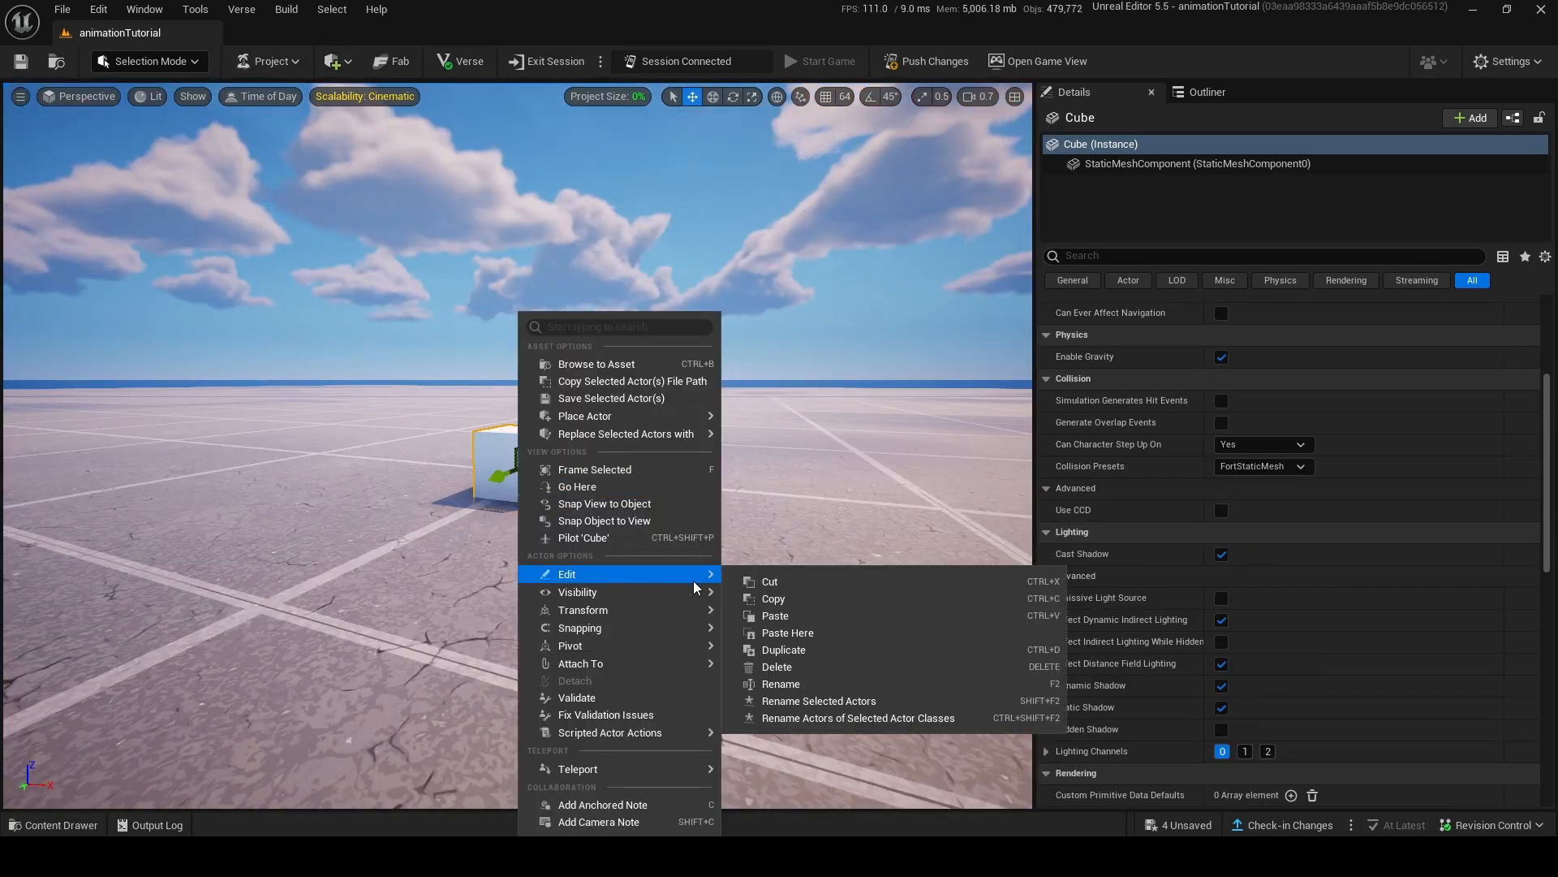
{"action": "left_click", "coordinate": [804, 607]}
{"action": "right_click", "coordinate": [705, 578]}
{"action": "mouse_move", "coordinate": [814, 316]}
{"action": "left_click", "coordinate": [986, 357]}
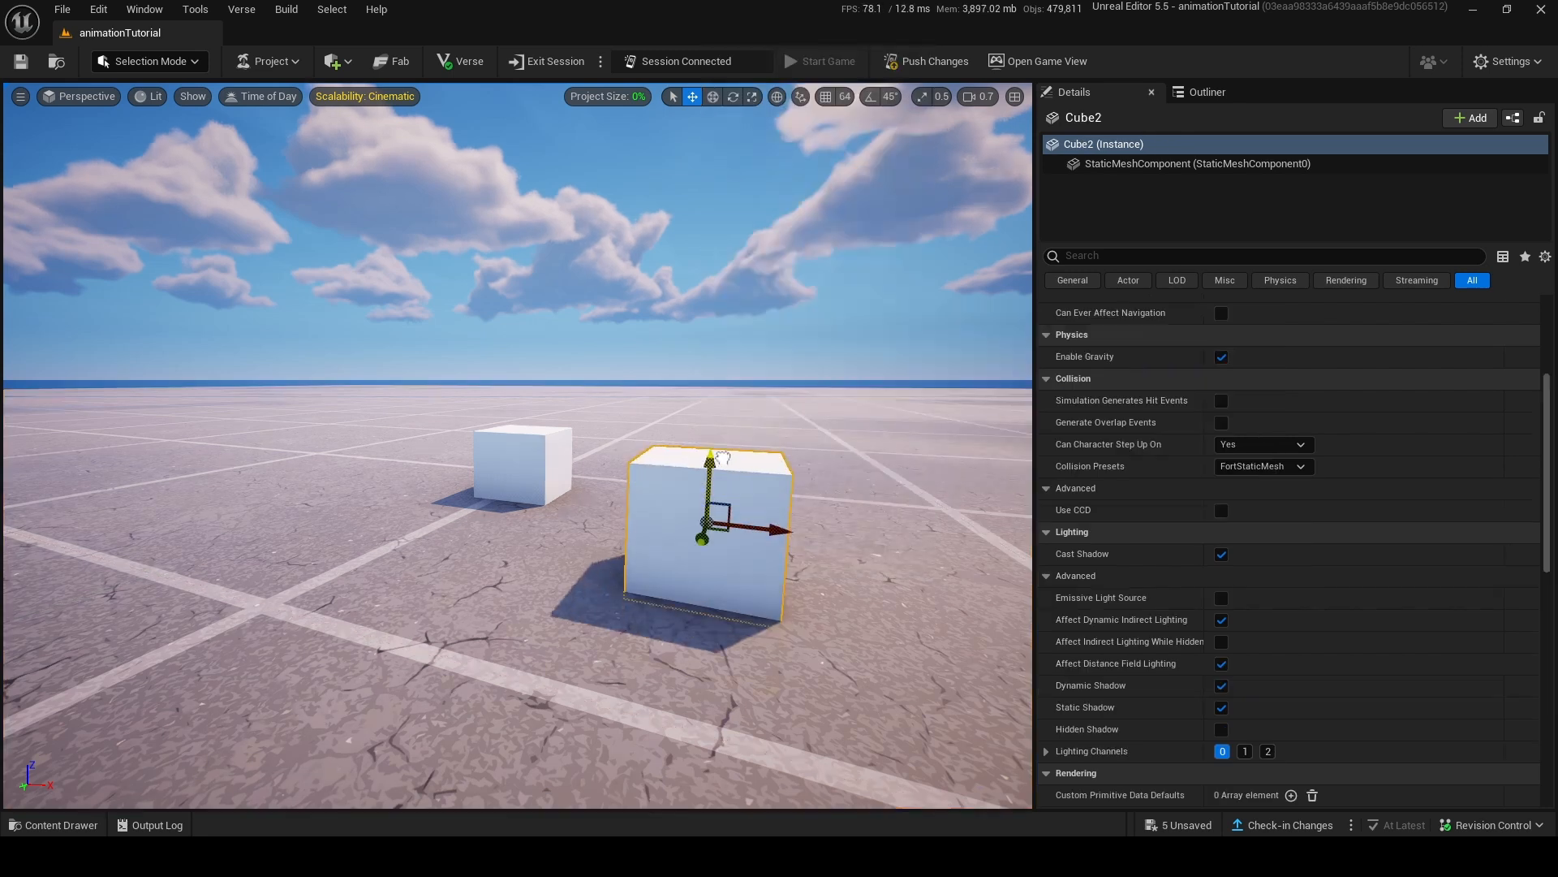
Select the original cube and paste its copied data as text into a blank Notepad document.
{"action": "left_click", "coordinate": [546, 471]}
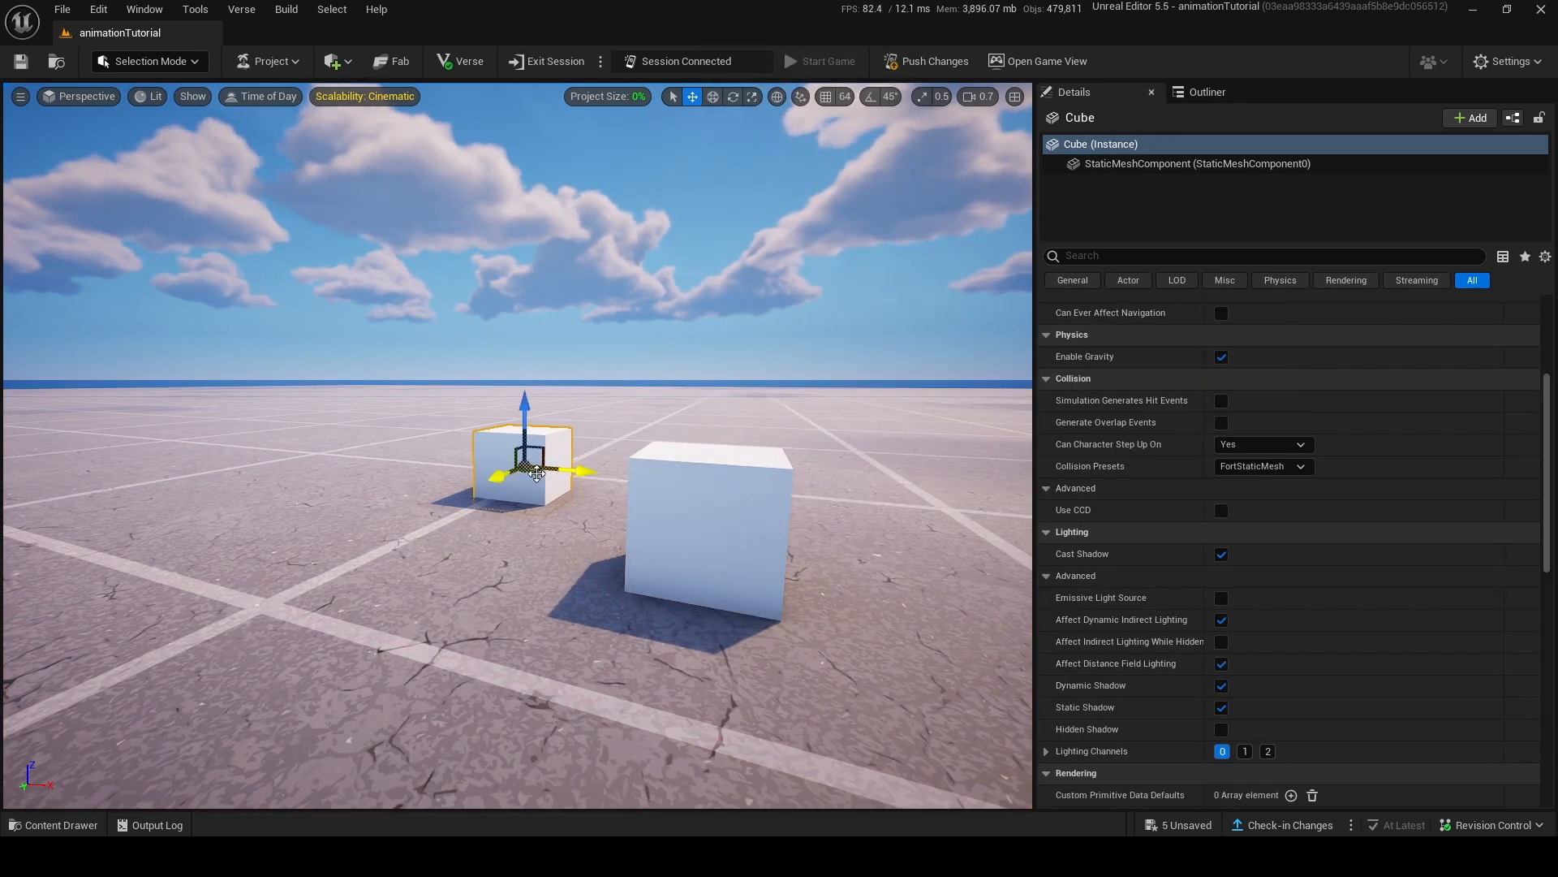
{"action": "right_click_drag", "start_coordinate": [645, 498], "coordinate": [674, 568]}
{"action": "left_click", "coordinate": [633, 406]}
{"action": "right_click_drag", "start_coordinate": [633, 406], "coordinate": [654, 365]}
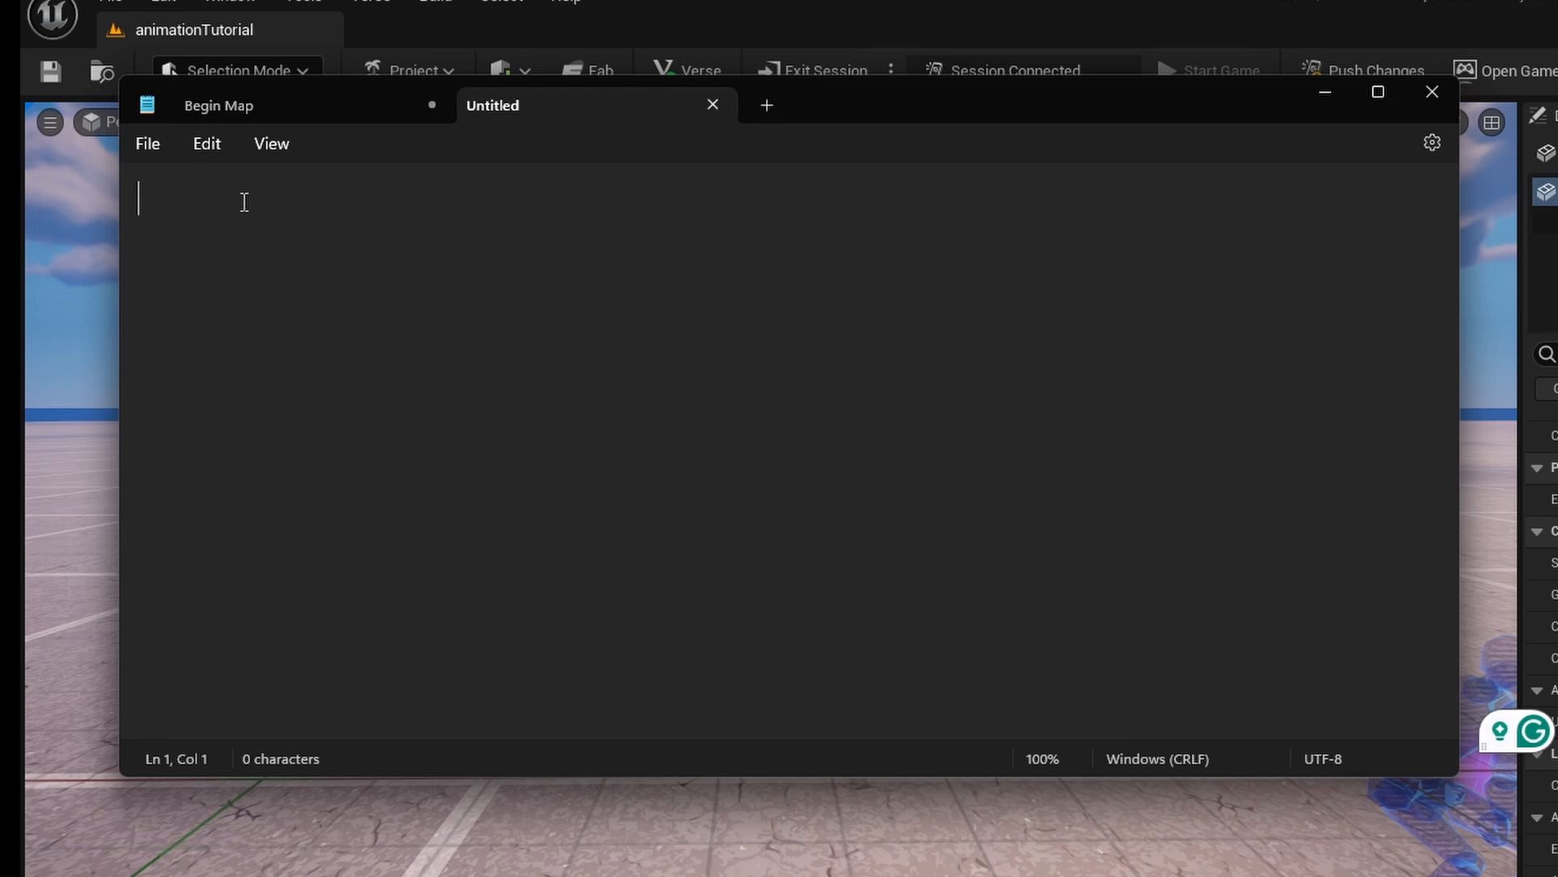
{"action": "key", "text": "ctrl+v"}
{"action": "scroll", "coordinate": [363, 543], "scroll_direction": "up", "scroll_amount": 10}
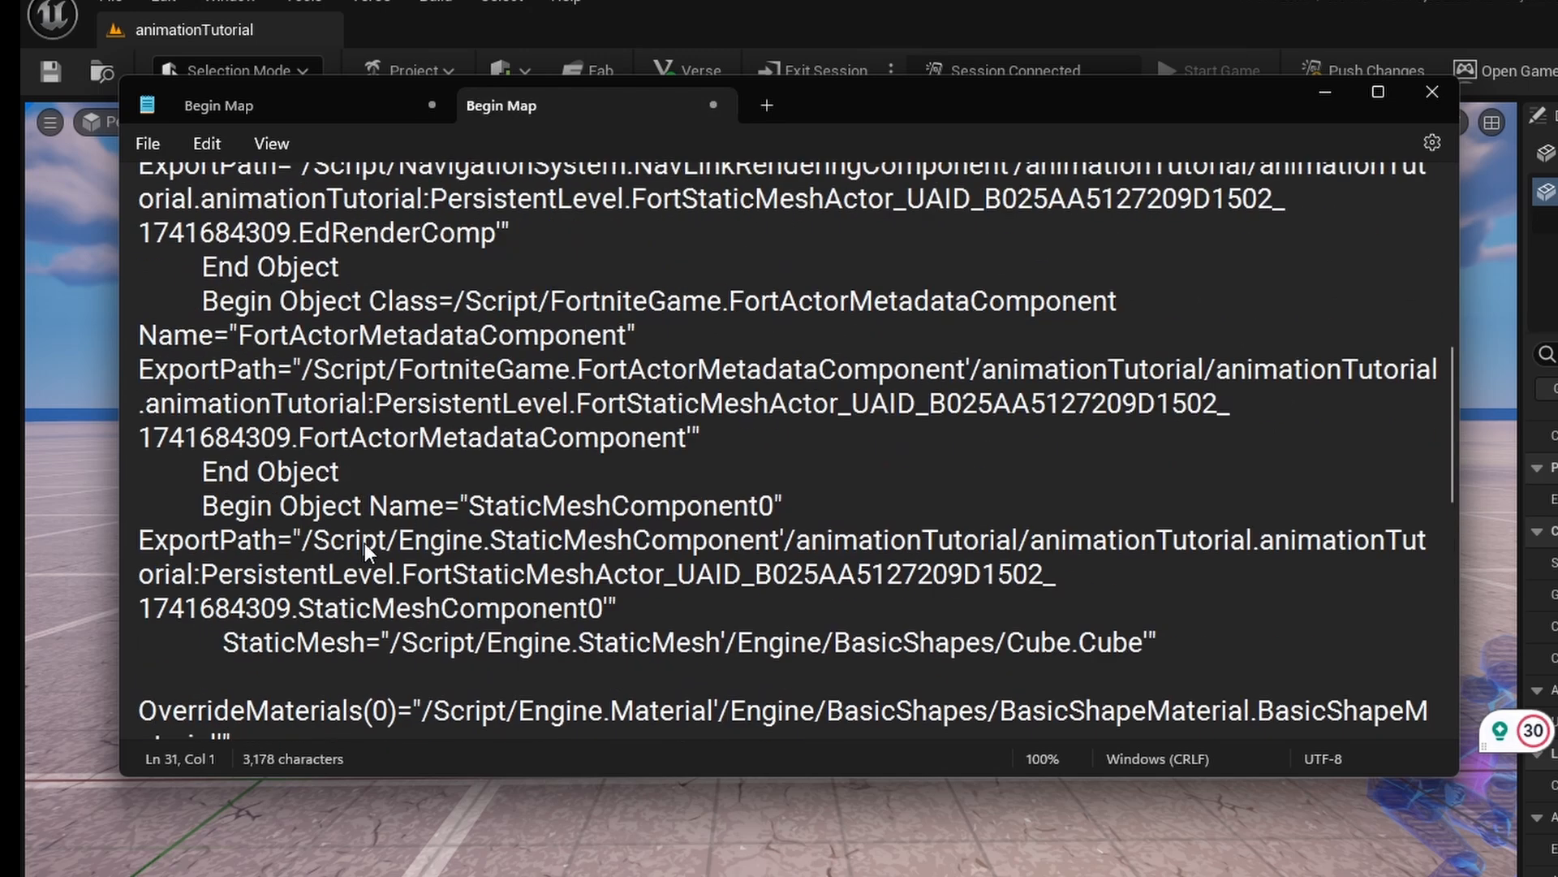
Cut all of the pasted cube text out of the Notepad document and return to Unreal Editor.
{"action": "left_click_drag", "start_coordinate": [142, 197], "coordinate": [425, 690]}
{"action": "scroll", "coordinate": [426, 690], "scroll_direction": "up", "scroll_amount": 10}
{"action": "key", "text": "ctrl+x"}
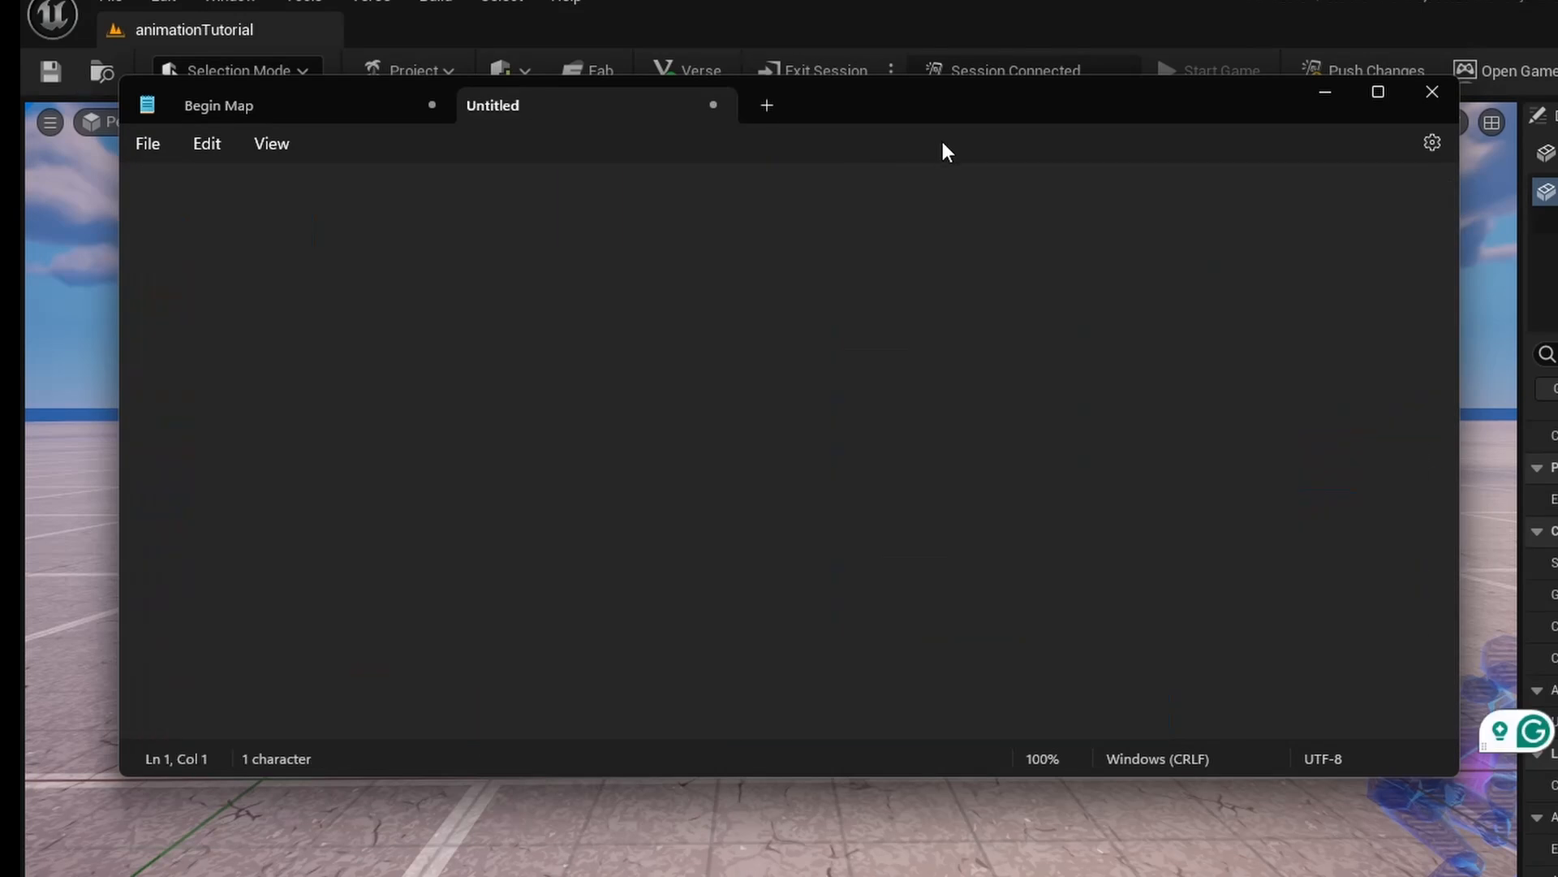
{"action": "left_click", "coordinate": [1325, 92]}
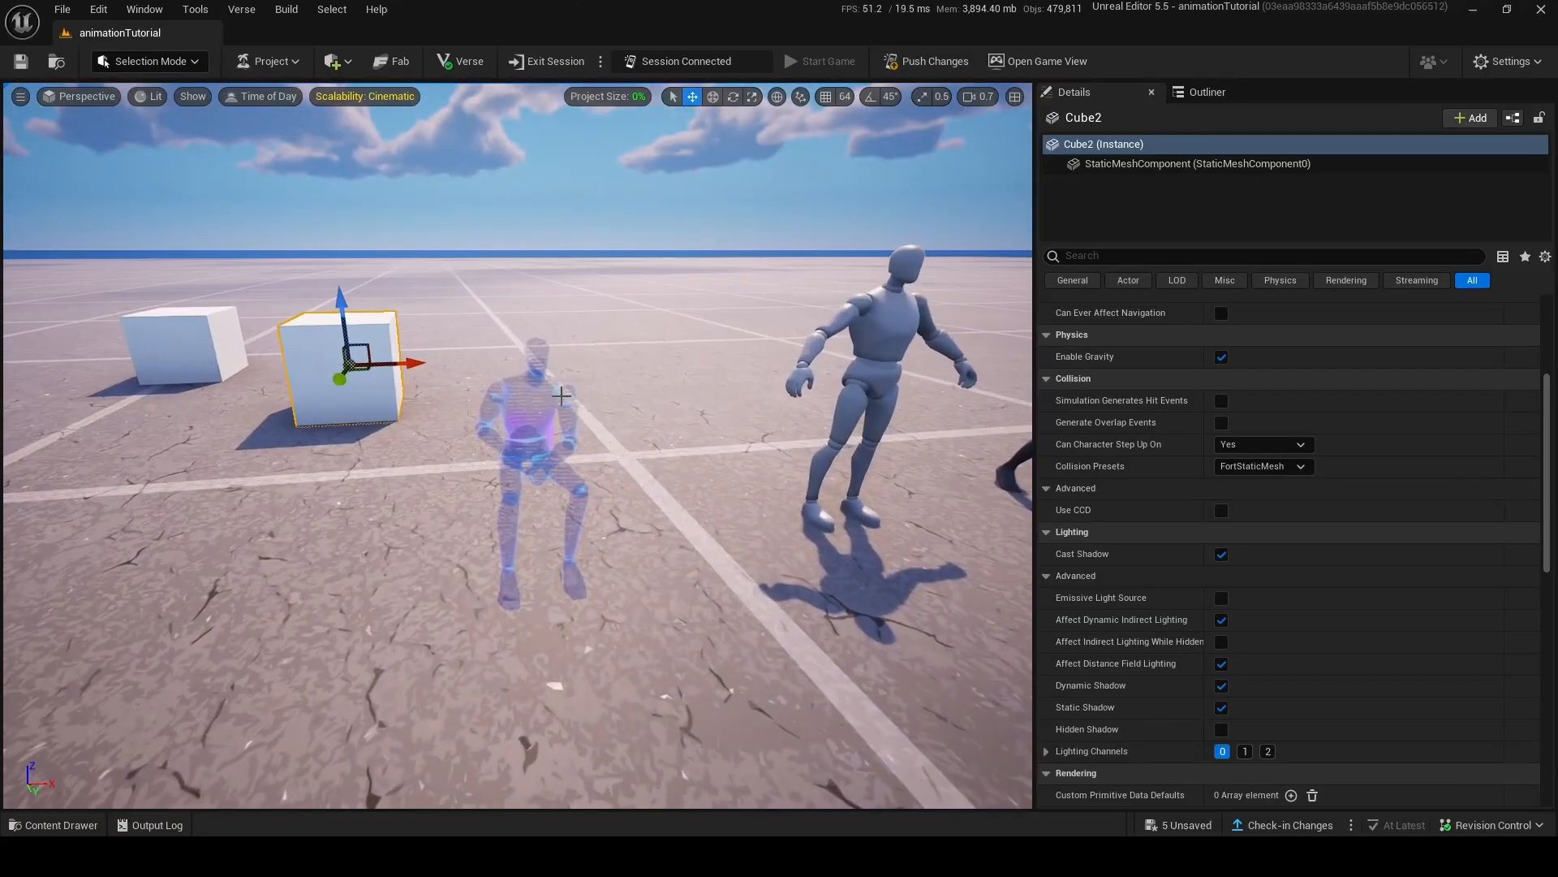
Copy the Chair device from the level and paste its data as text into the blank Notepad document.
{"action": "left_click", "coordinate": [561, 395]}
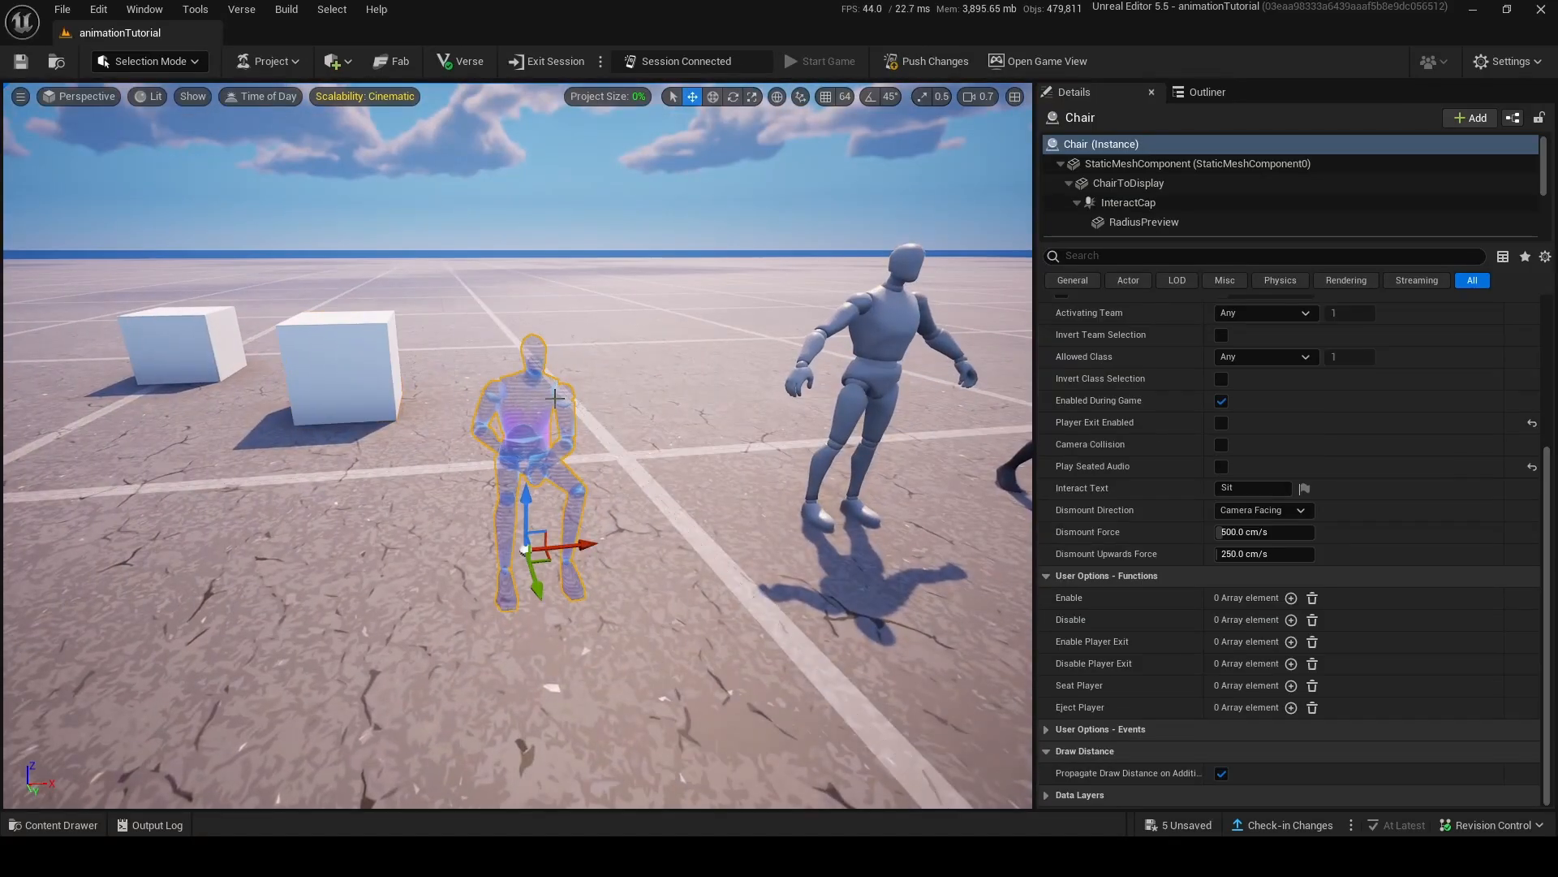
{"action": "right_click", "coordinate": [524, 409]}
{"action": "mouse_move", "coordinate": [615, 596]}
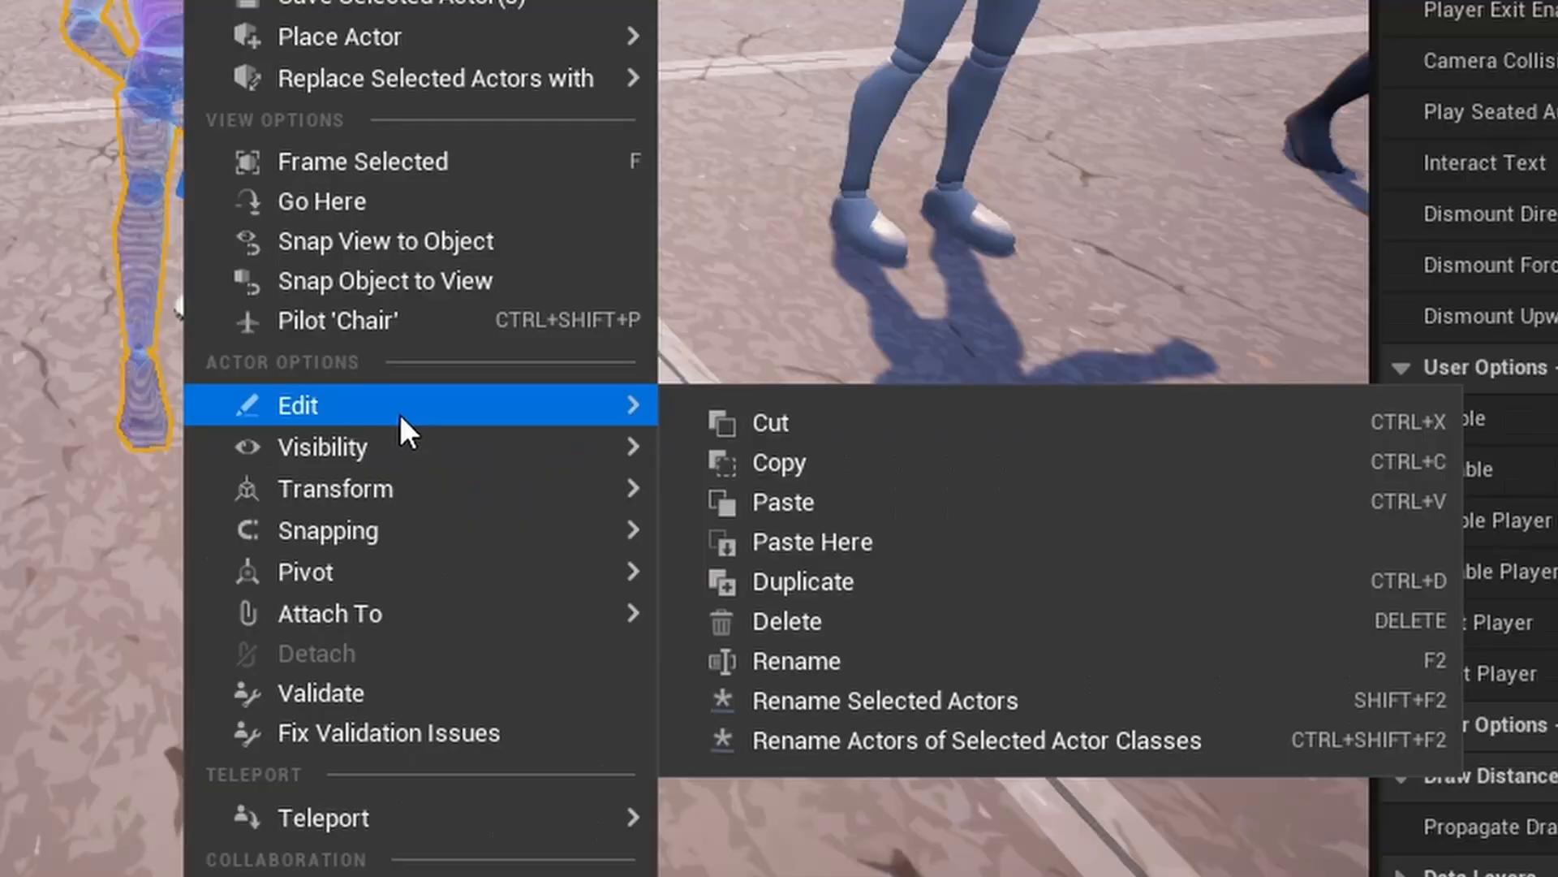
{"action": "left_click", "coordinate": [854, 635]}
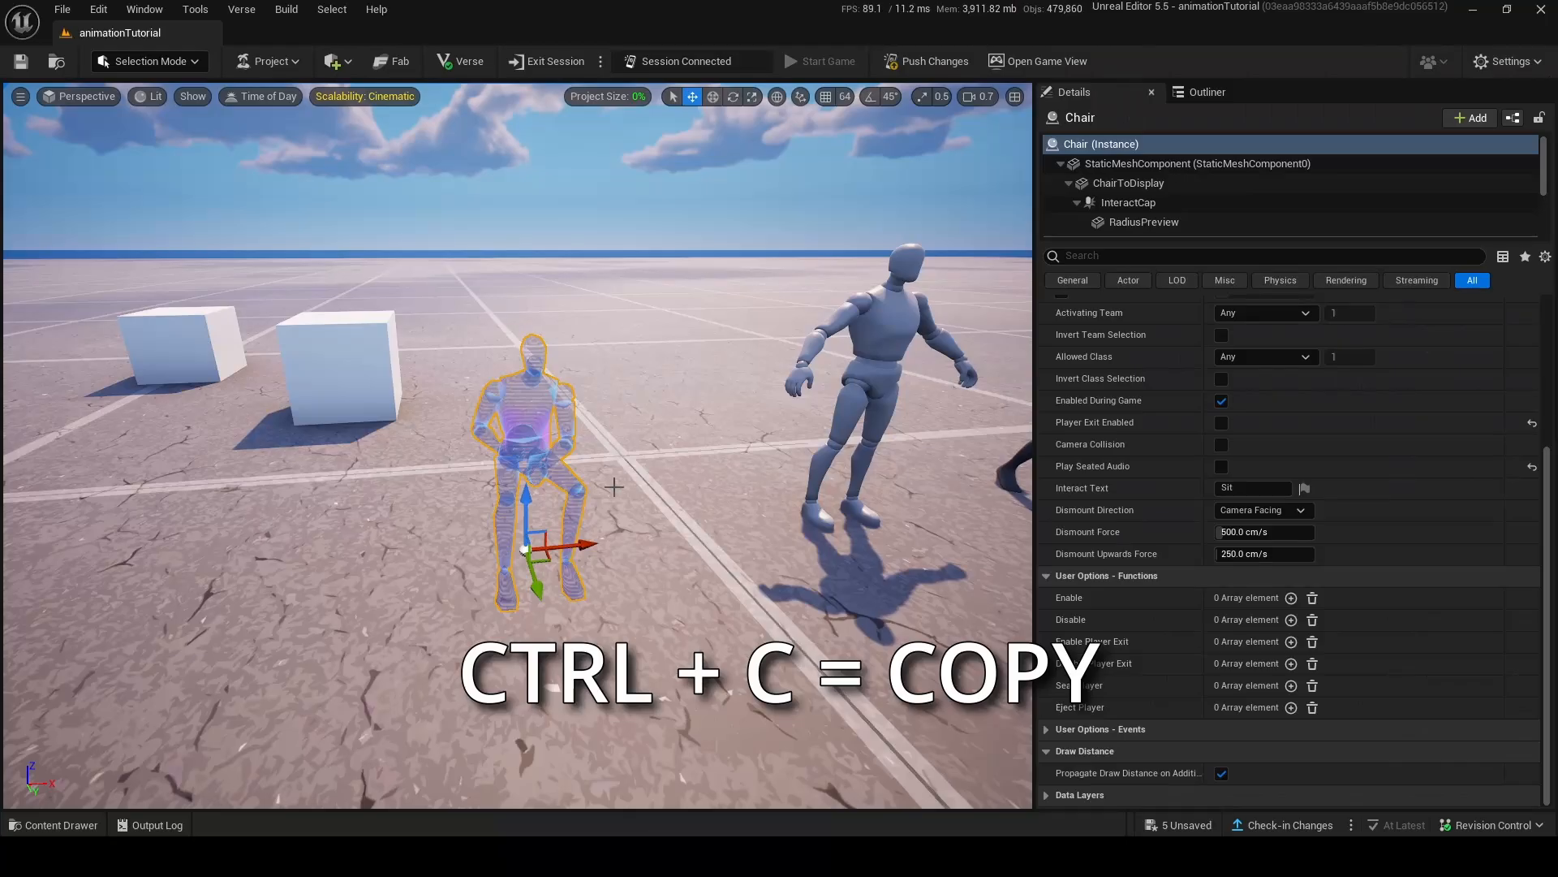
{"action": "key", "text": "alt+Tab"}
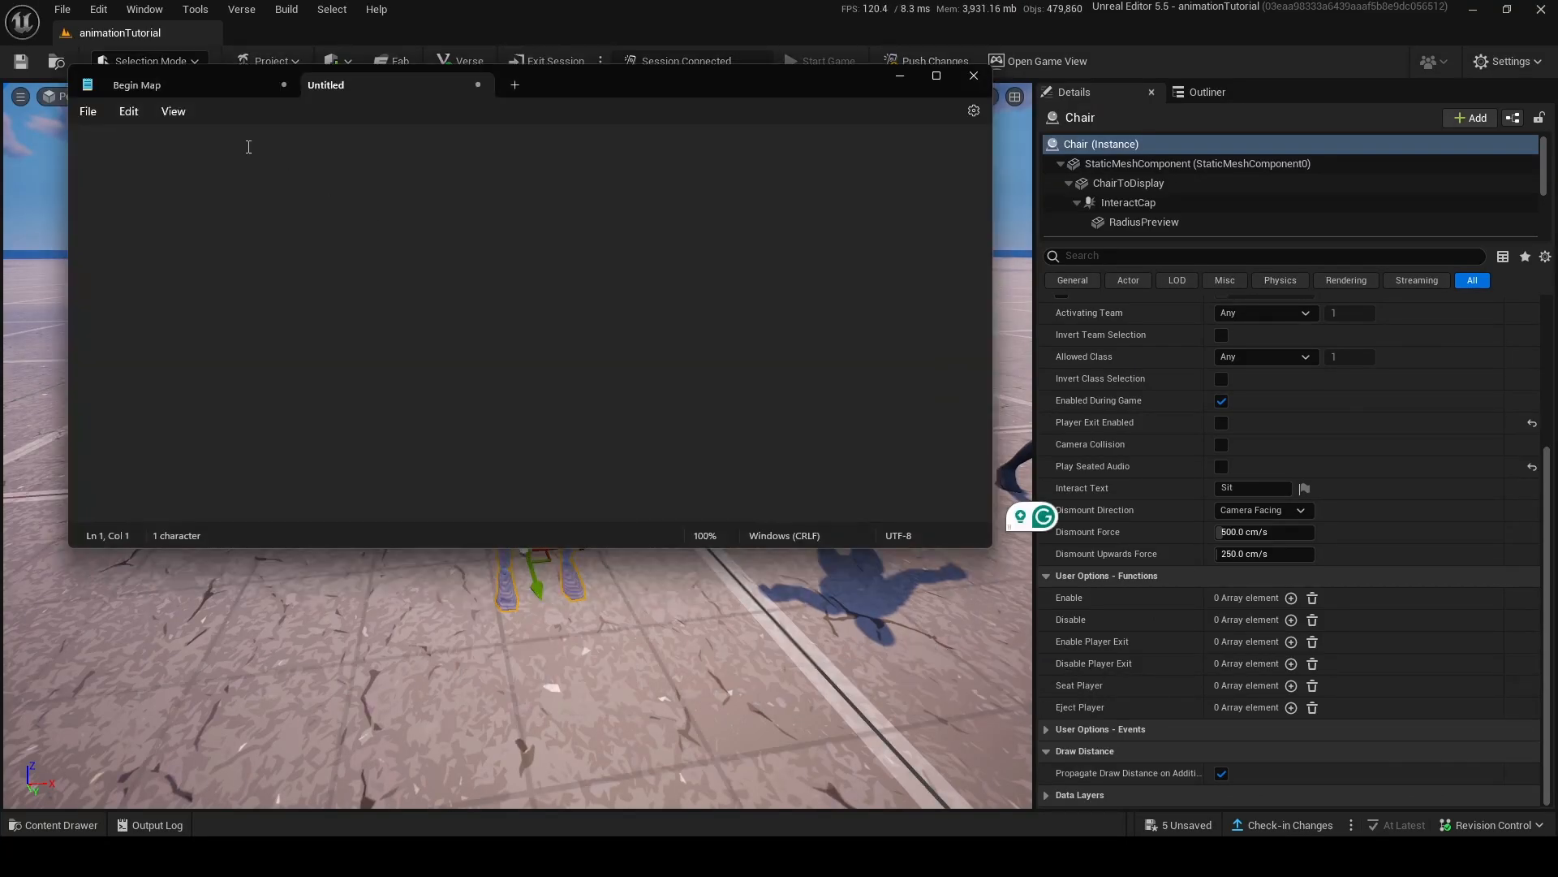
{"action": "key", "text": "ctrl+v"}
Insert a blank line below ActorLabel="Chair" near the end of the pasted chair text, just before End Actor.
{"action": "scroll", "coordinate": [676, 339], "scroll_direction": "up", "scroll_amount": 15}
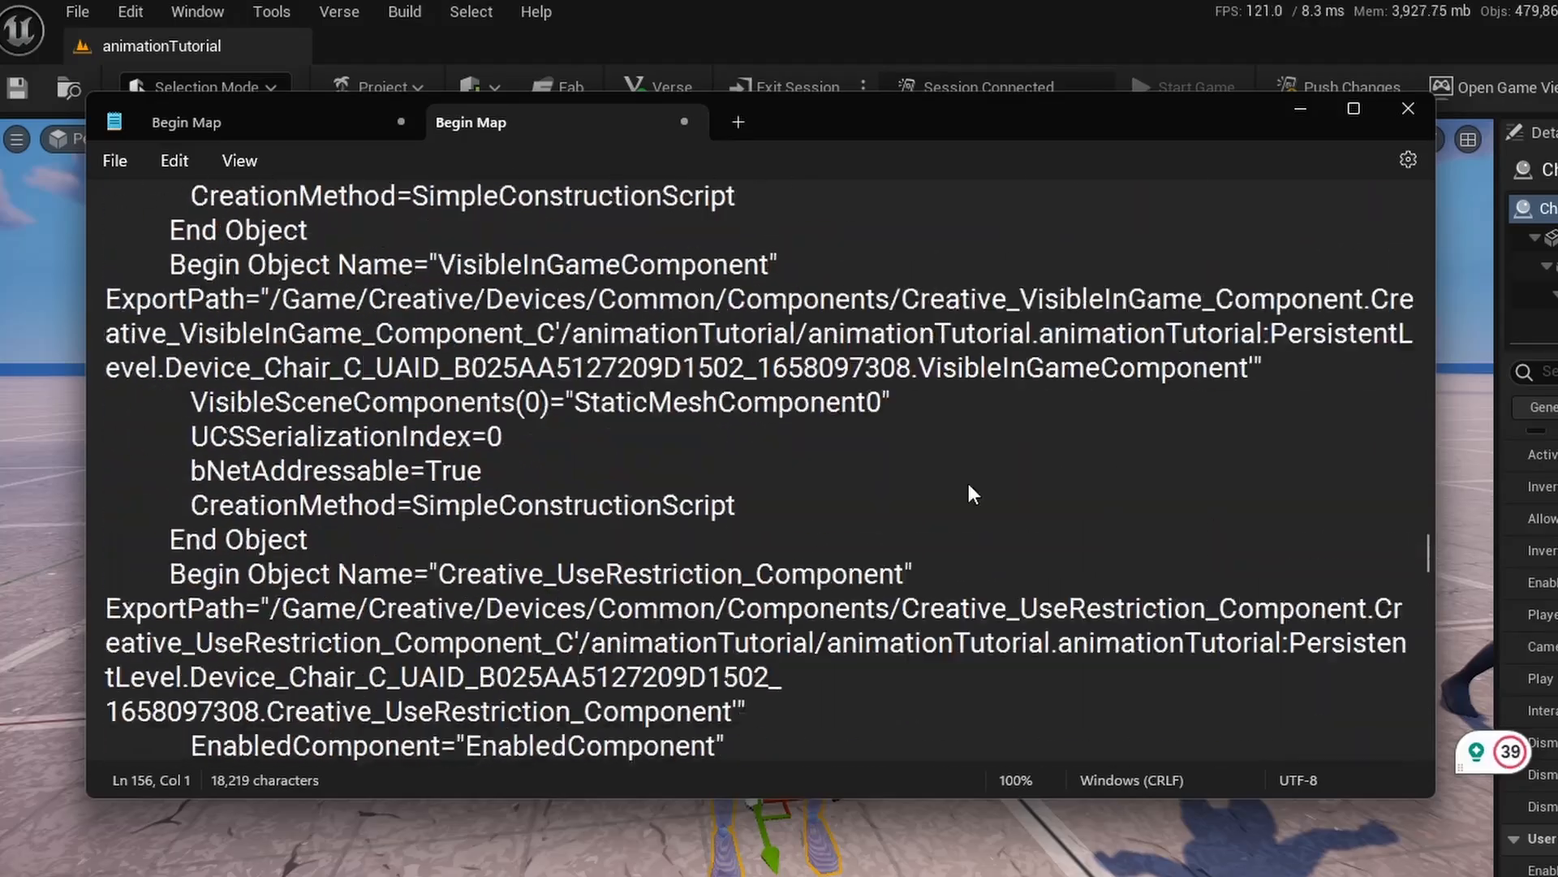
{"action": "scroll", "coordinate": [973, 494], "scroll_direction": "up", "scroll_amount": 20}
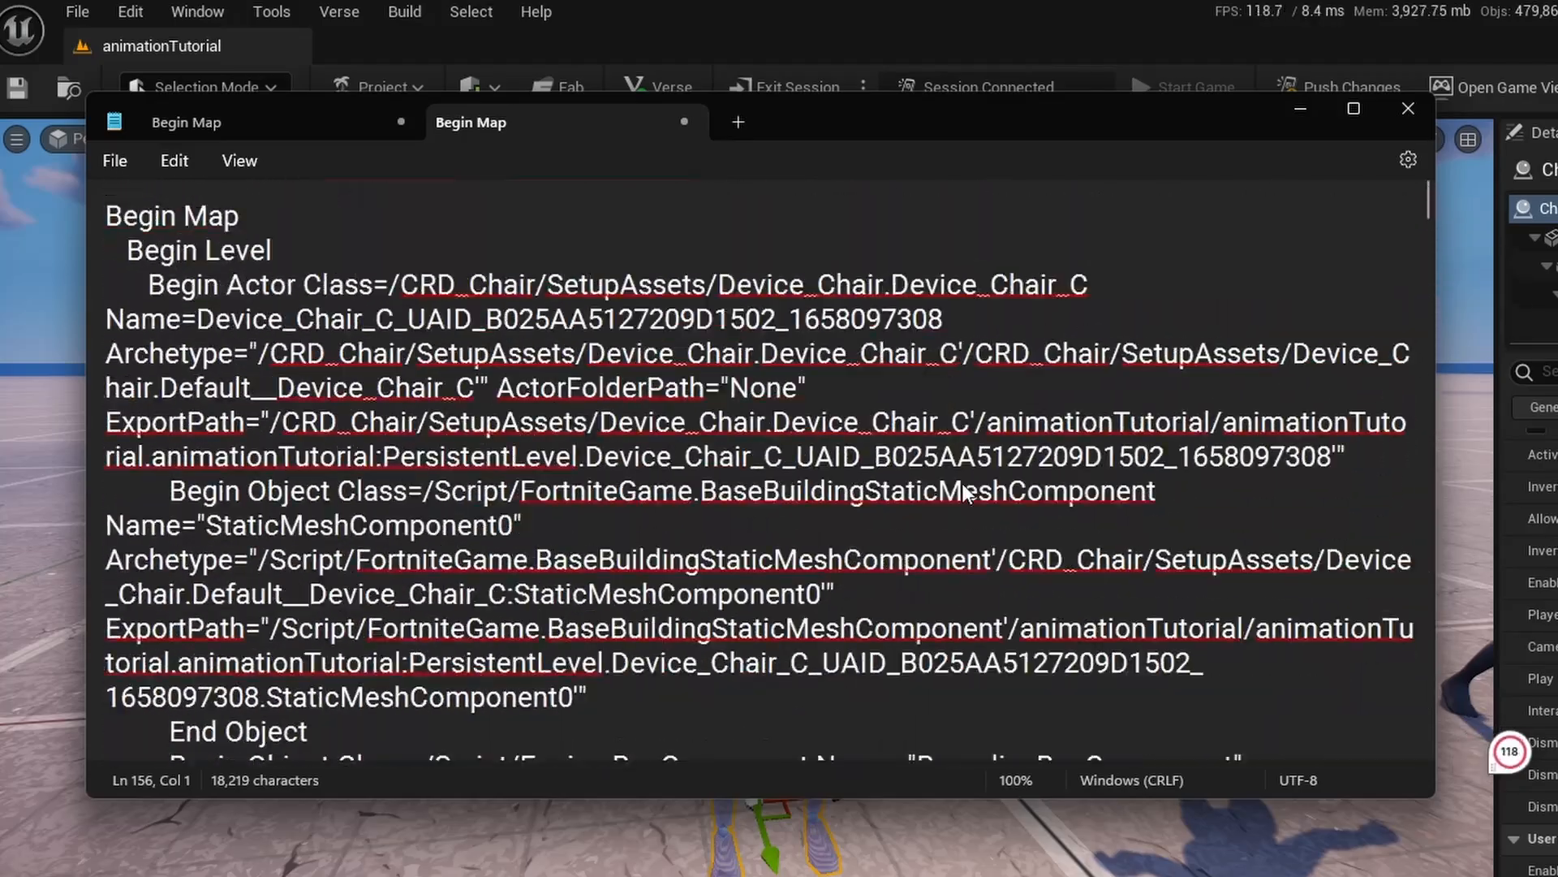
{"action": "scroll", "coordinate": [953, 309], "scroll_direction": "down", "scroll_amount": 20}
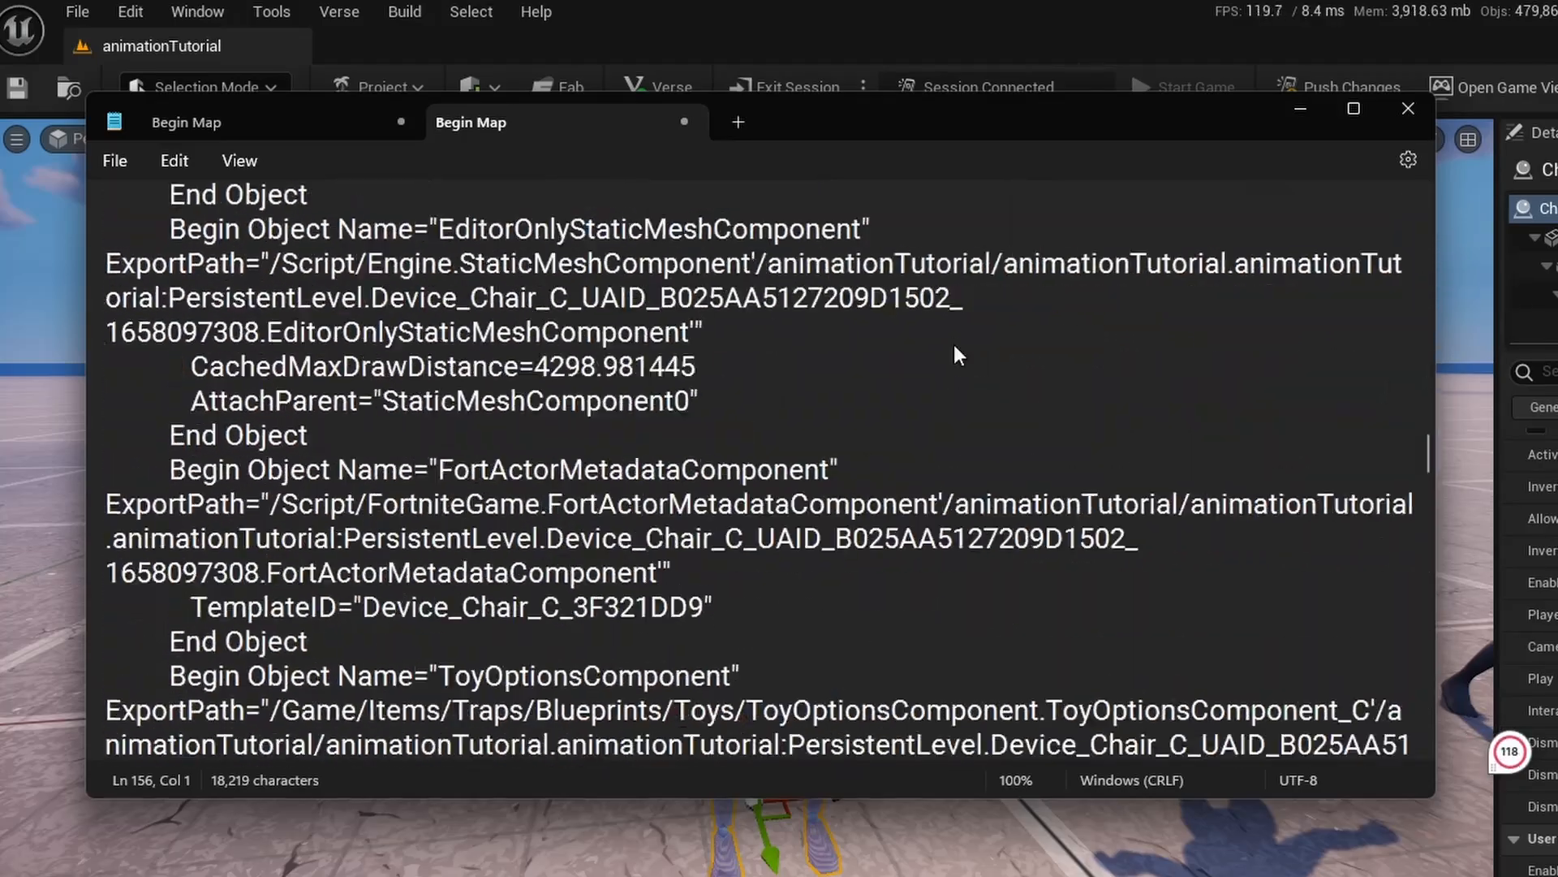
{"action": "scroll", "coordinate": [1217, 359], "scroll_direction": "down", "scroll_amount": 10}
{"action": "scroll", "coordinate": [1349, 387], "scroll_direction": "up", "scroll_amount": 1}
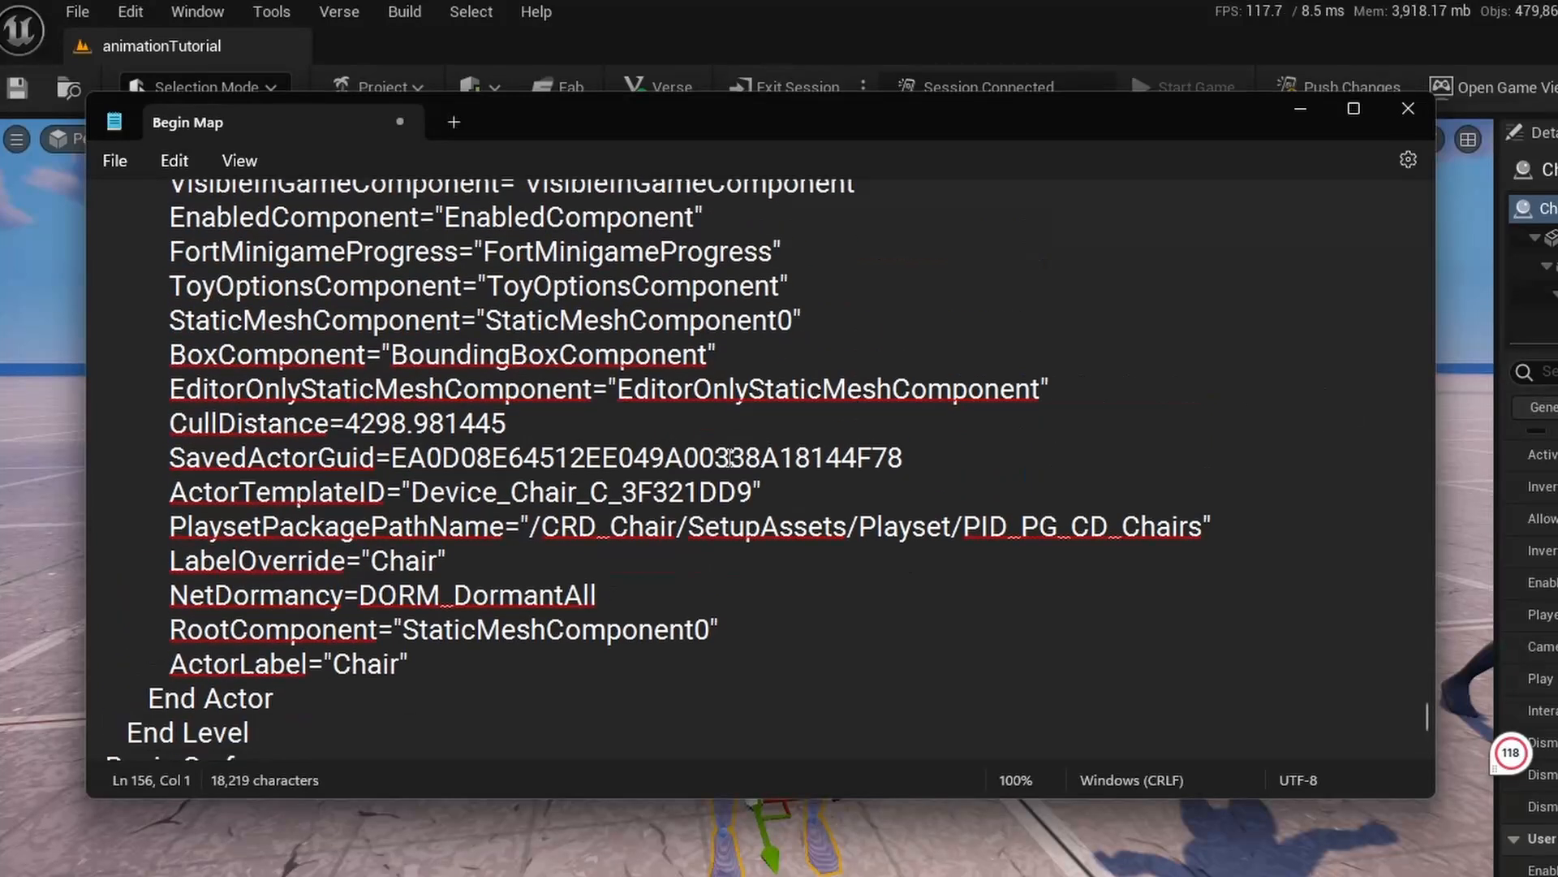
{"action": "scroll", "coordinate": [554, 422], "scroll_direction": "down", "scroll_amount": 1}
{"action": "left_click_drag", "start_coordinate": [172, 505], "coordinate": [451, 540]}
{"action": "left_click", "coordinate": [477, 504]}
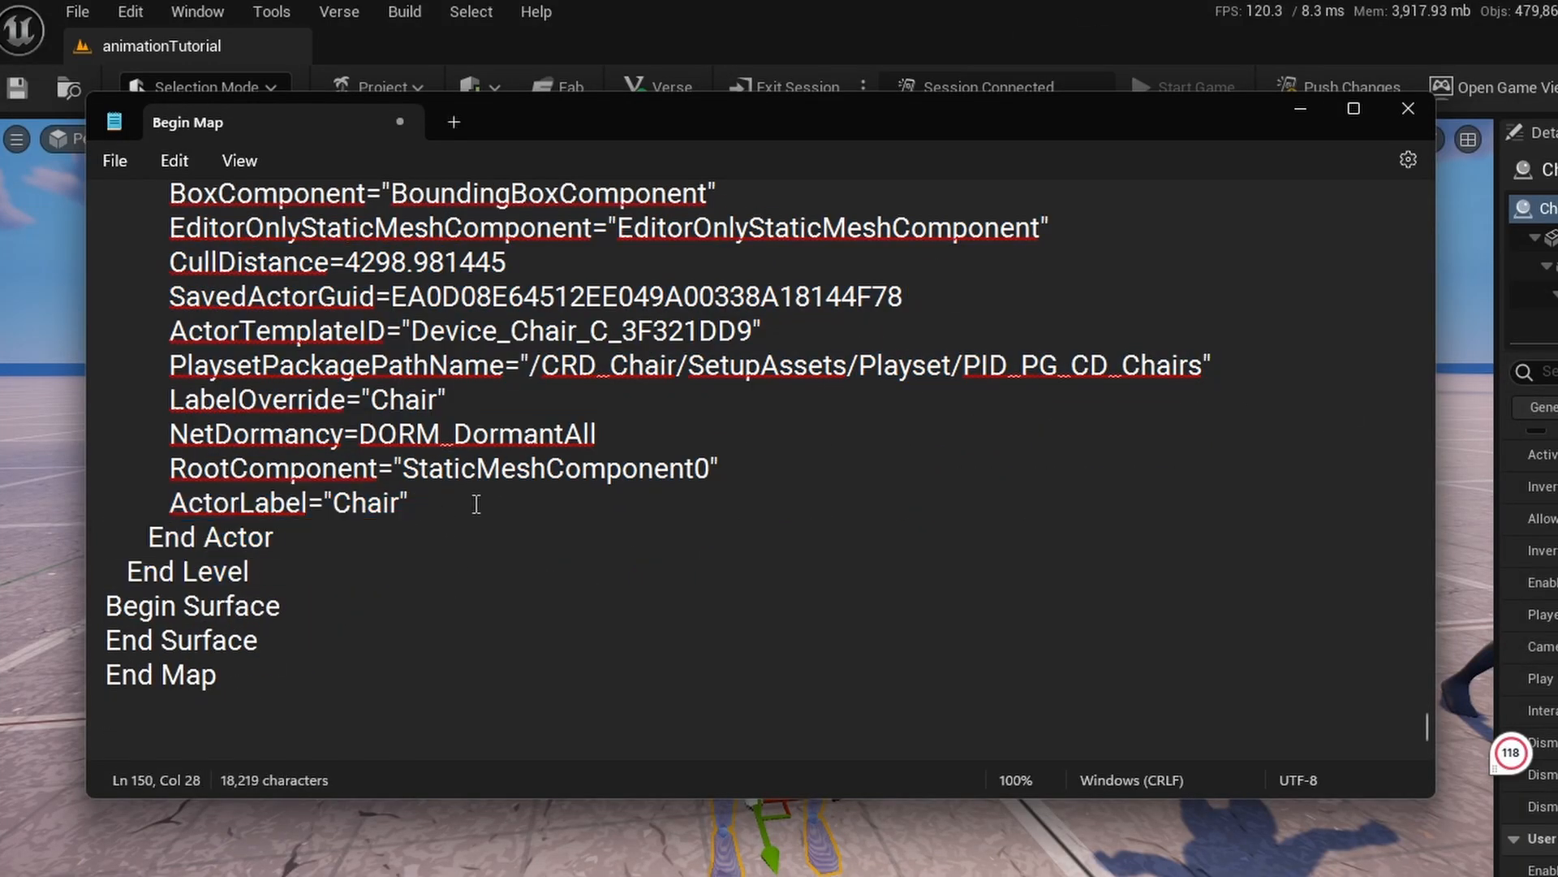
{"action": "key", "text": "Return"}
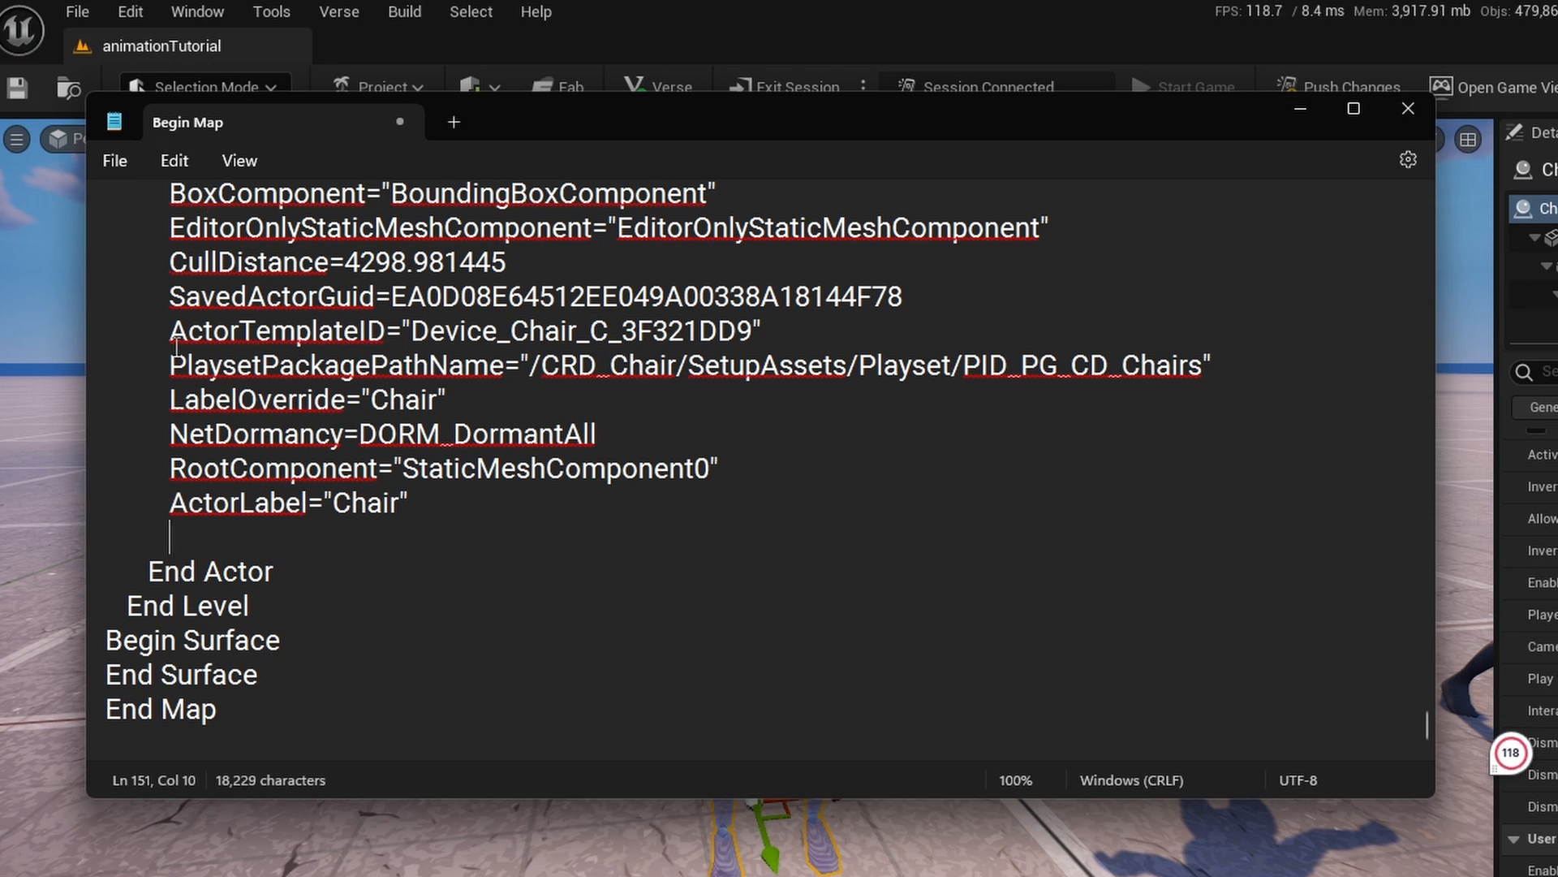
Write Default Animation="" on the new line under ActorLabel="Chair".
{"action": "key", "text": "Caps_Lock"}
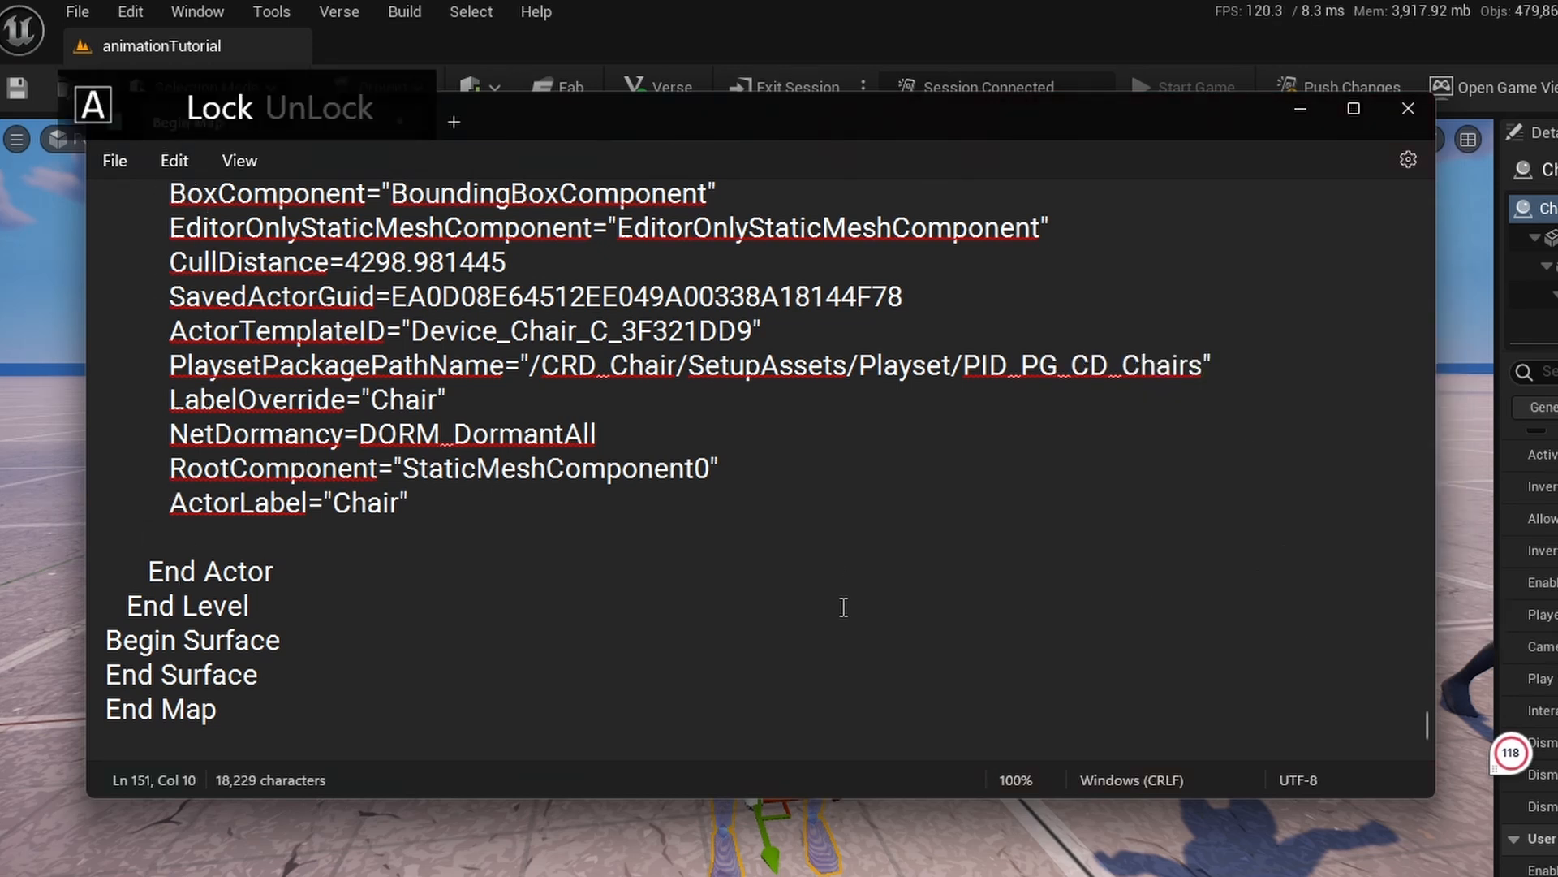
{"action": "type", "text": "Defau"}
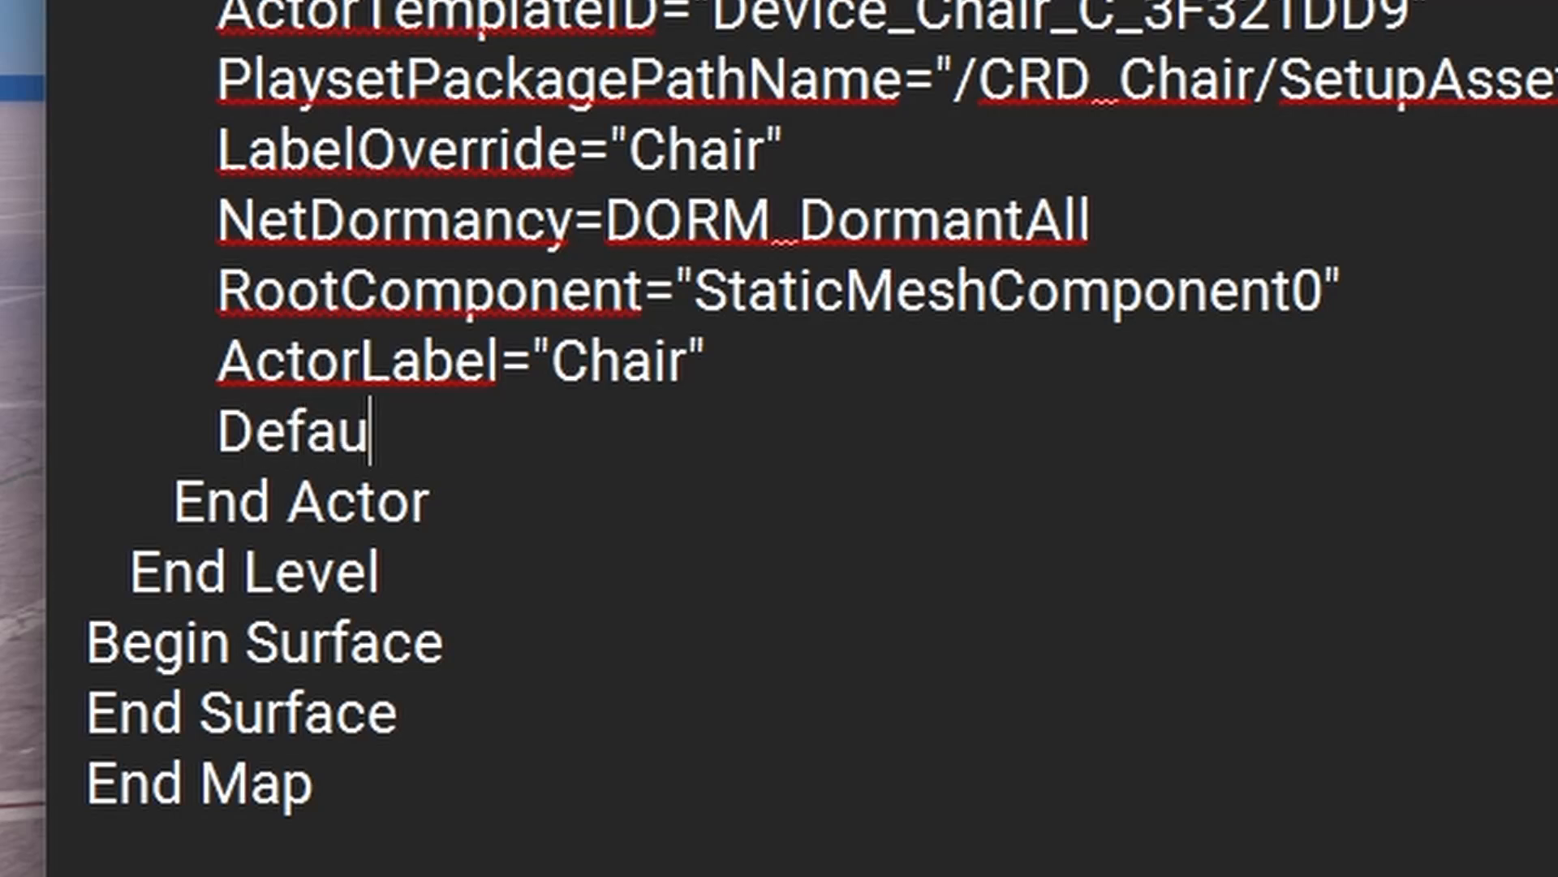
{"action": "type", "text": "lt Animati"}
{"action": "type", "text": "on"}
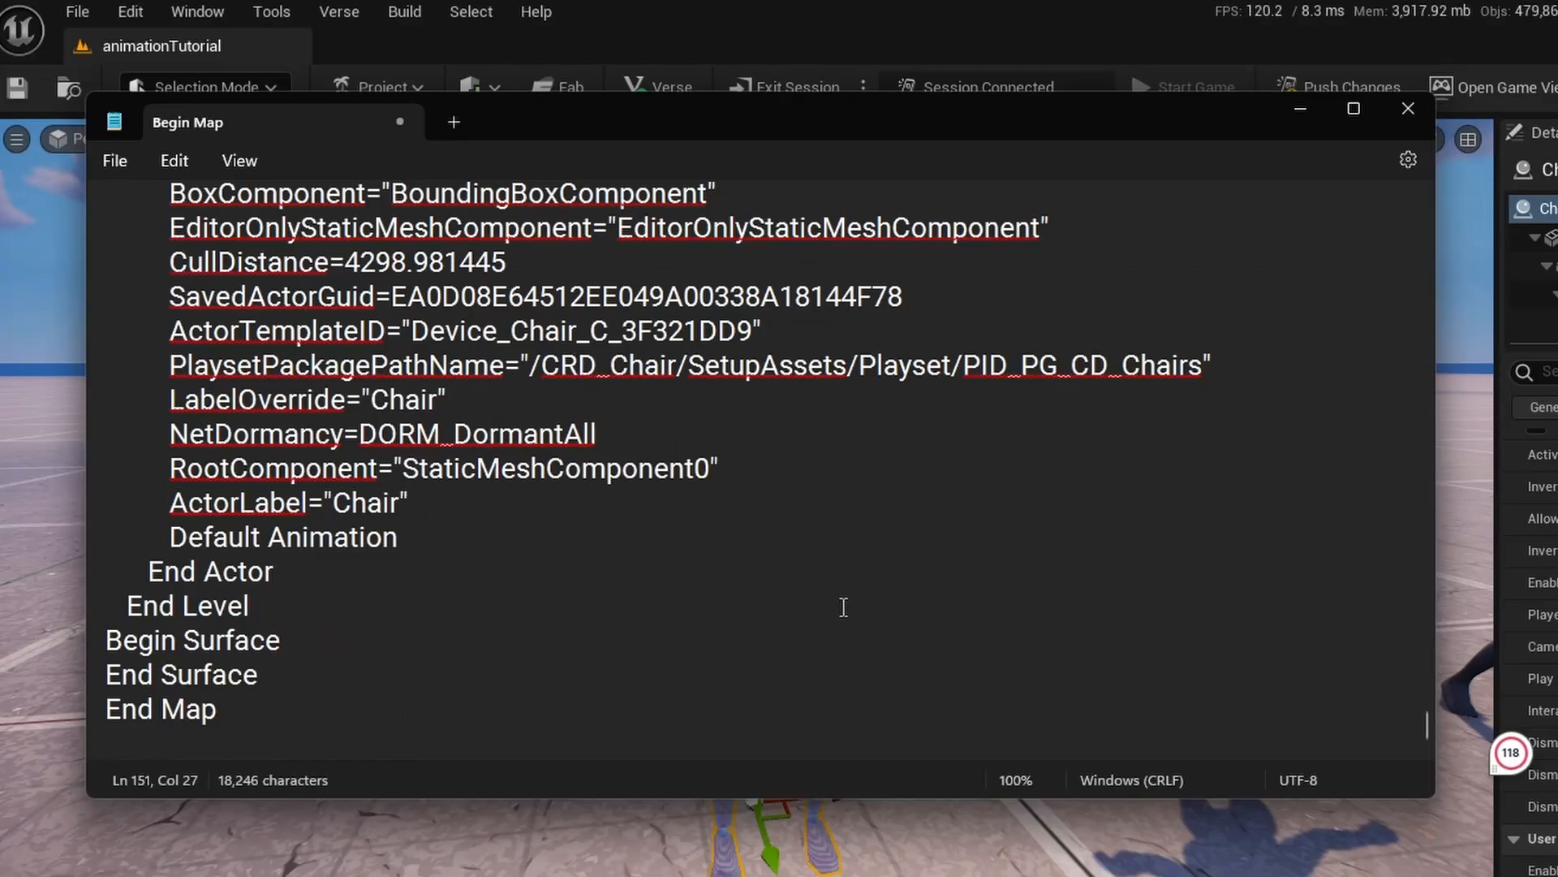
{"action": "type", "text": "="}
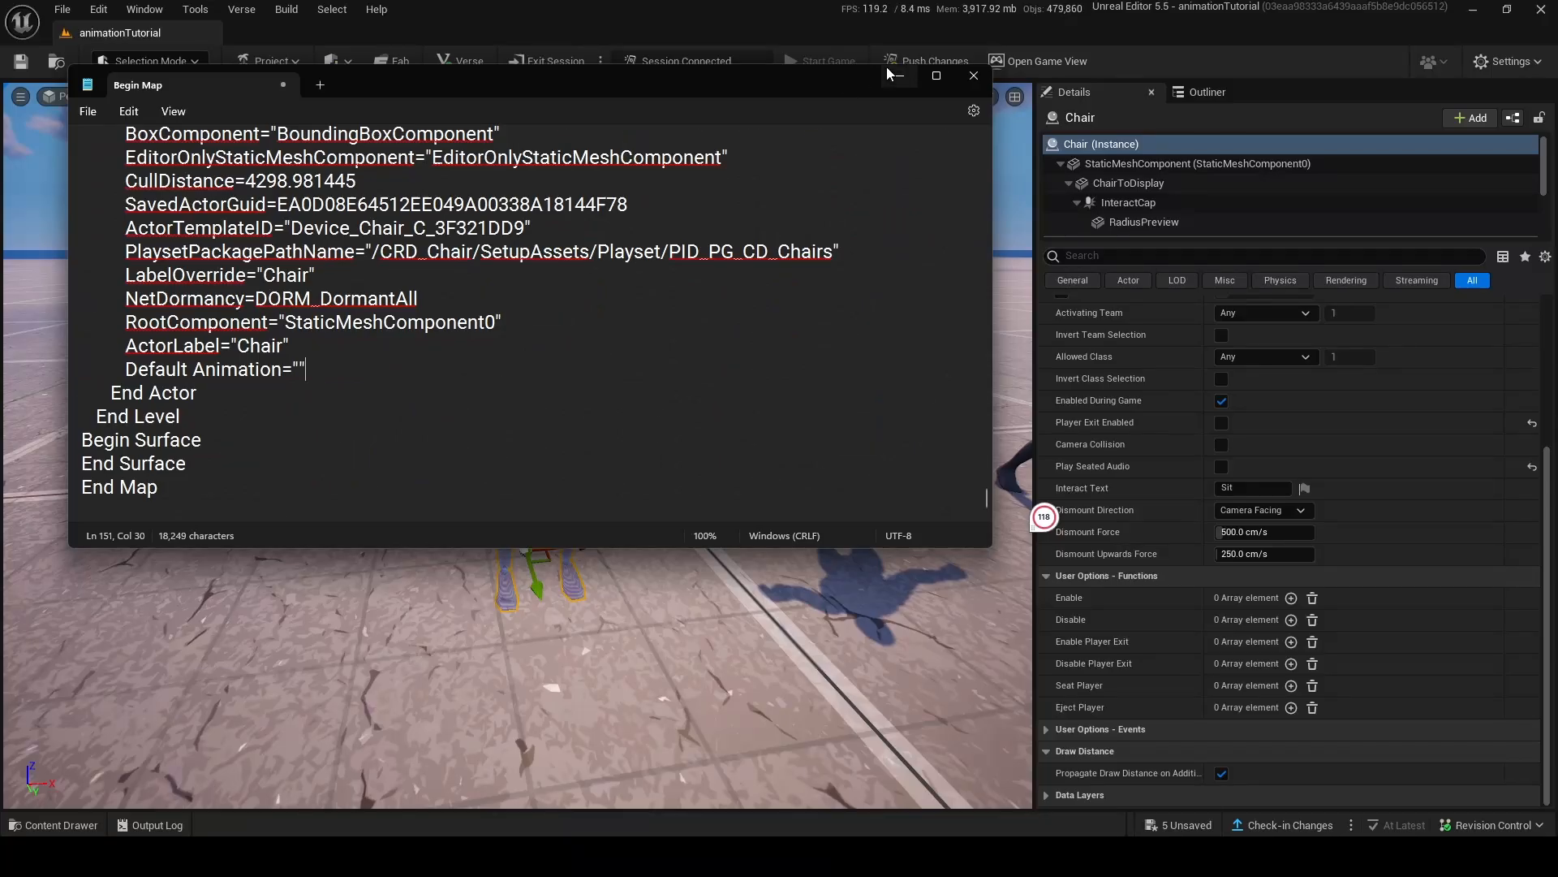
Switch back to Unreal Editor and copy the reference of the runfornew animation asset in the animationTutorial content.
{"action": "left_click", "coordinate": [890, 75]}
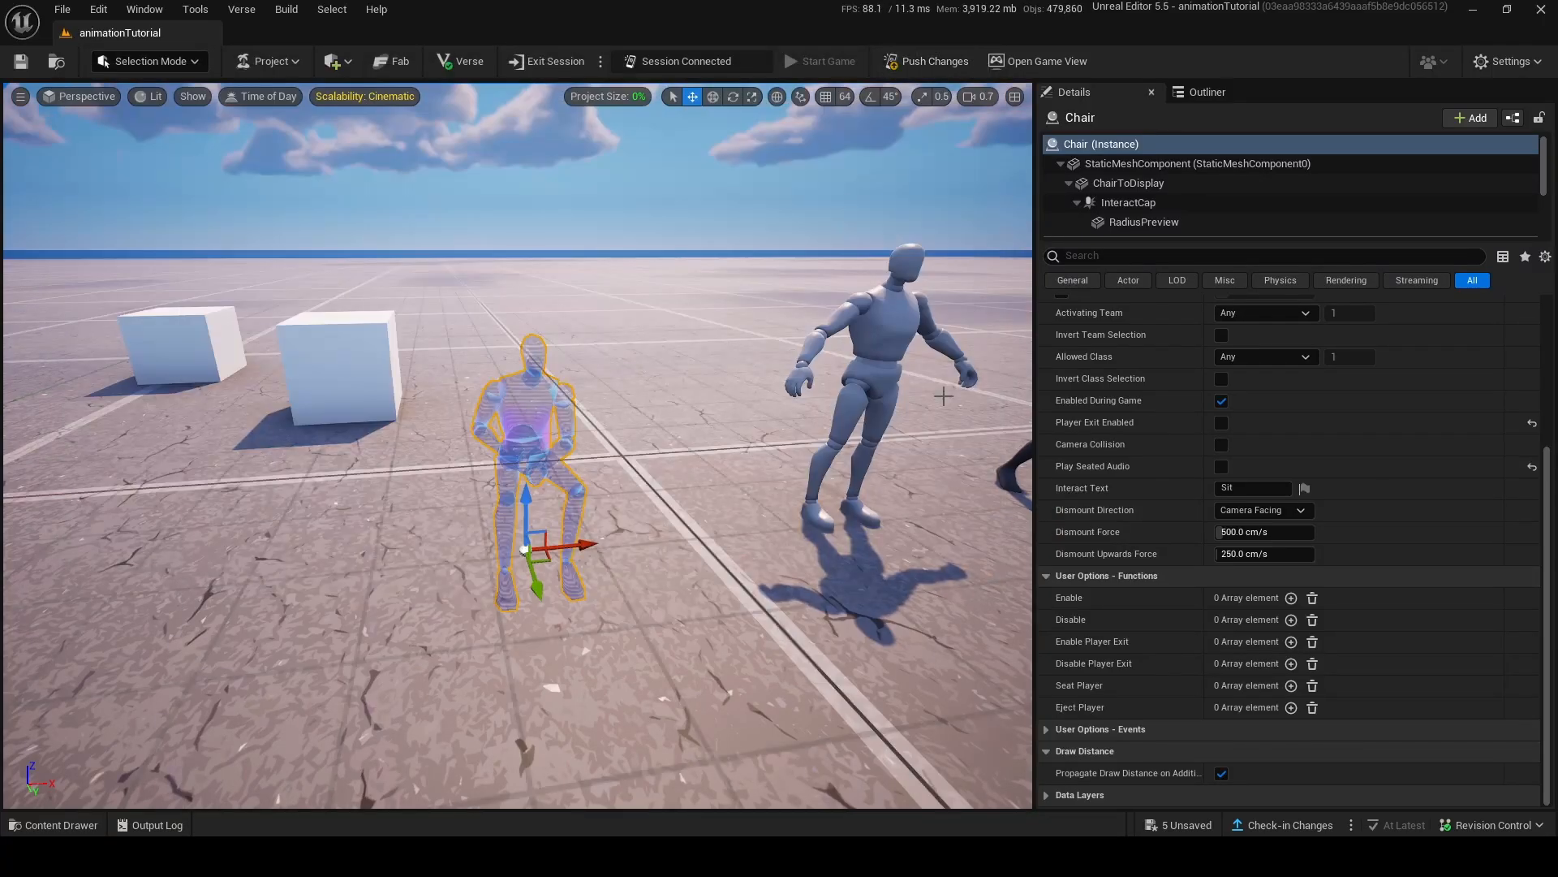
{"action": "left_click", "coordinate": [61, 825]}
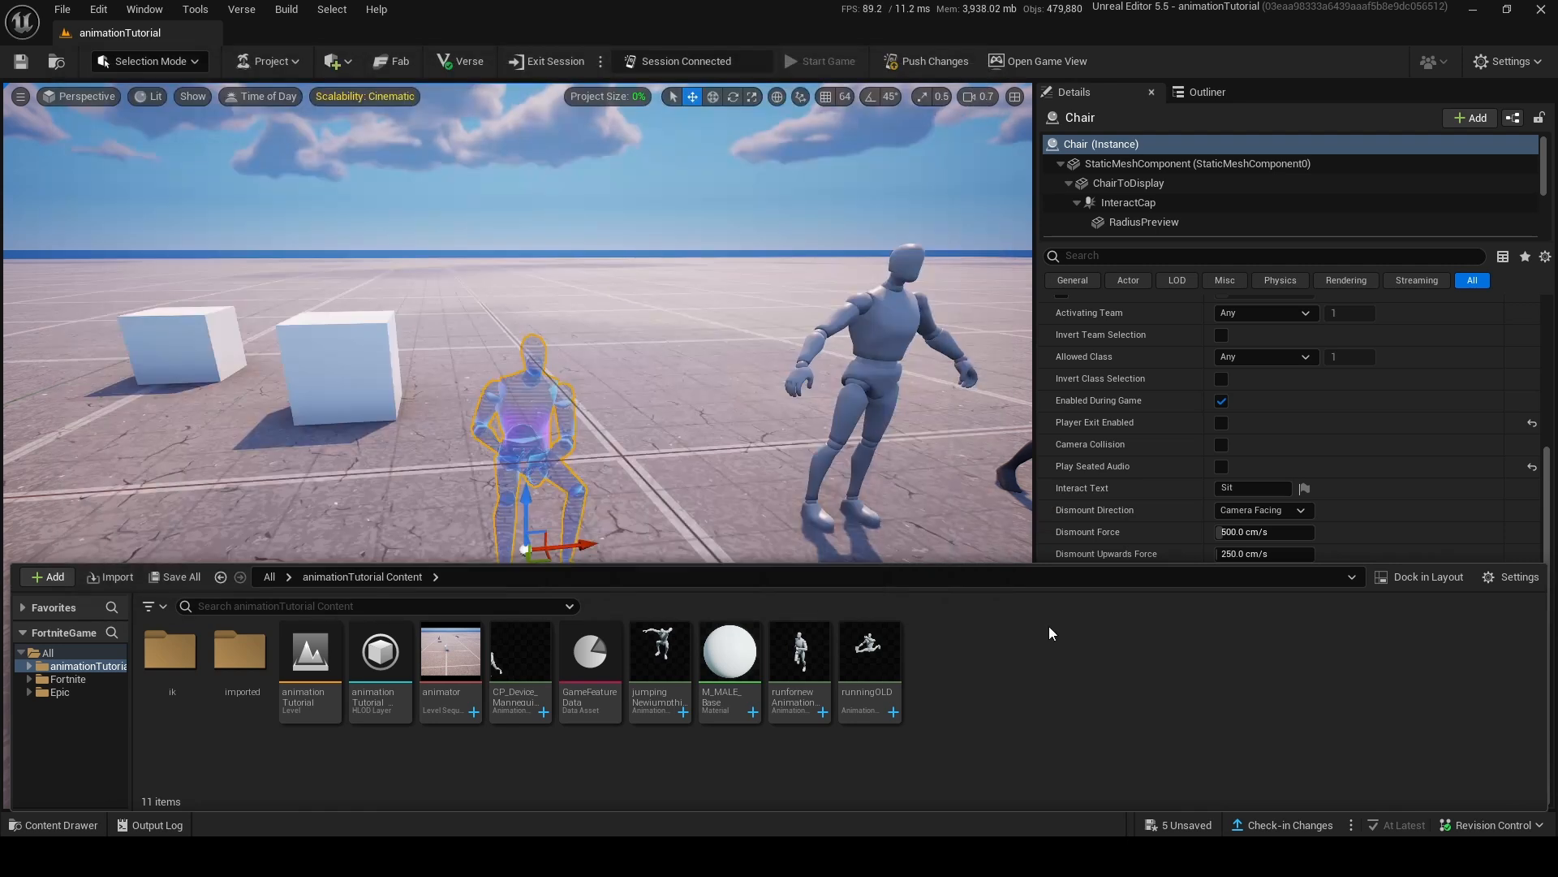
{"action": "right_click", "coordinate": [804, 672]}
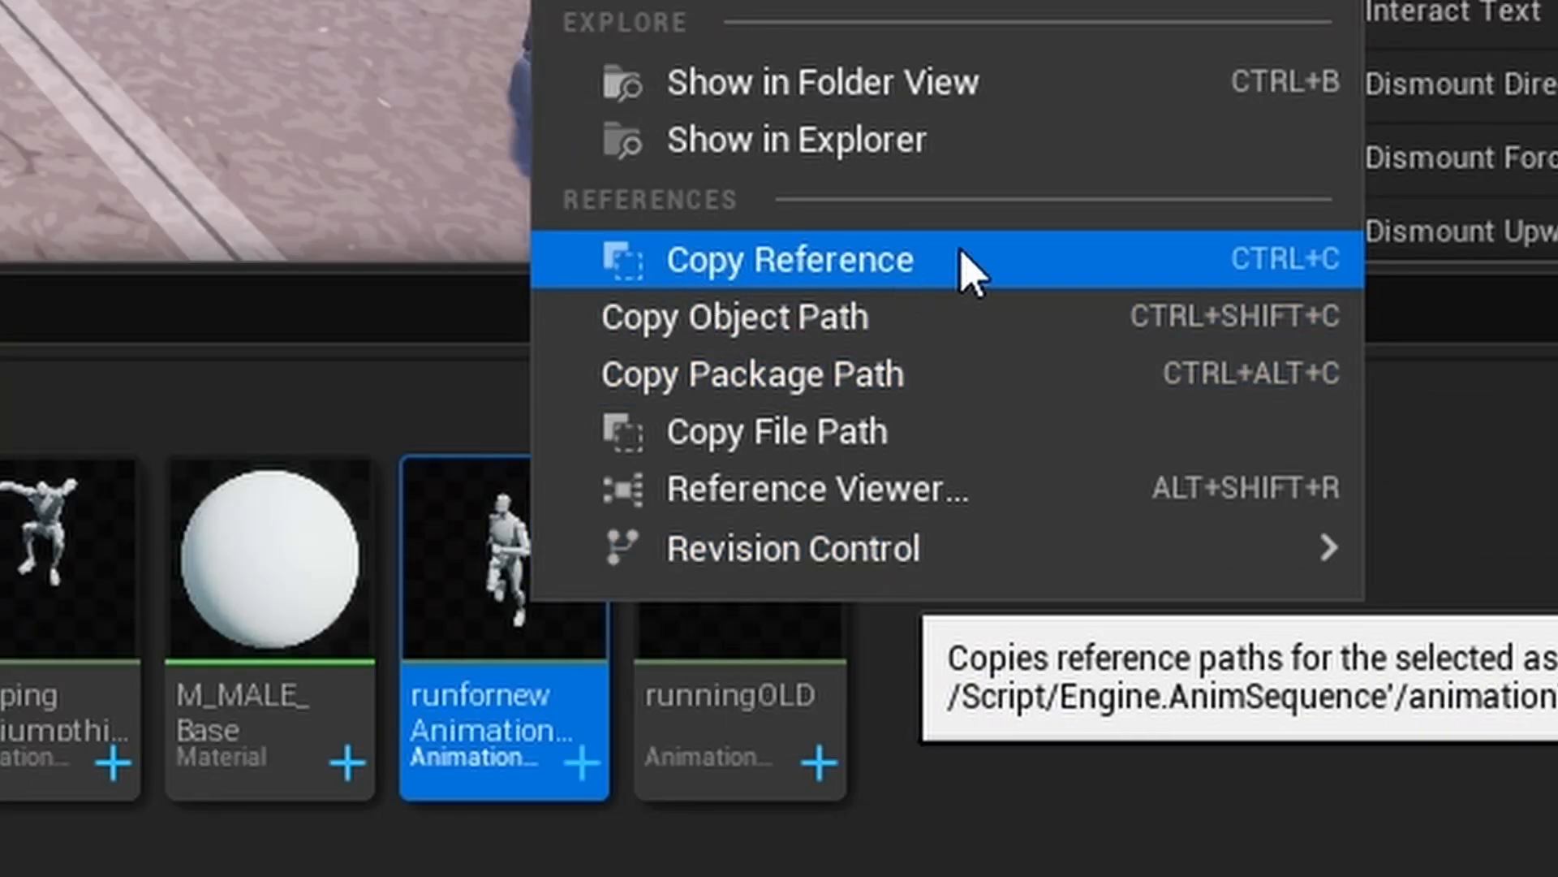
{"action": "left_click", "coordinate": [991, 276]}
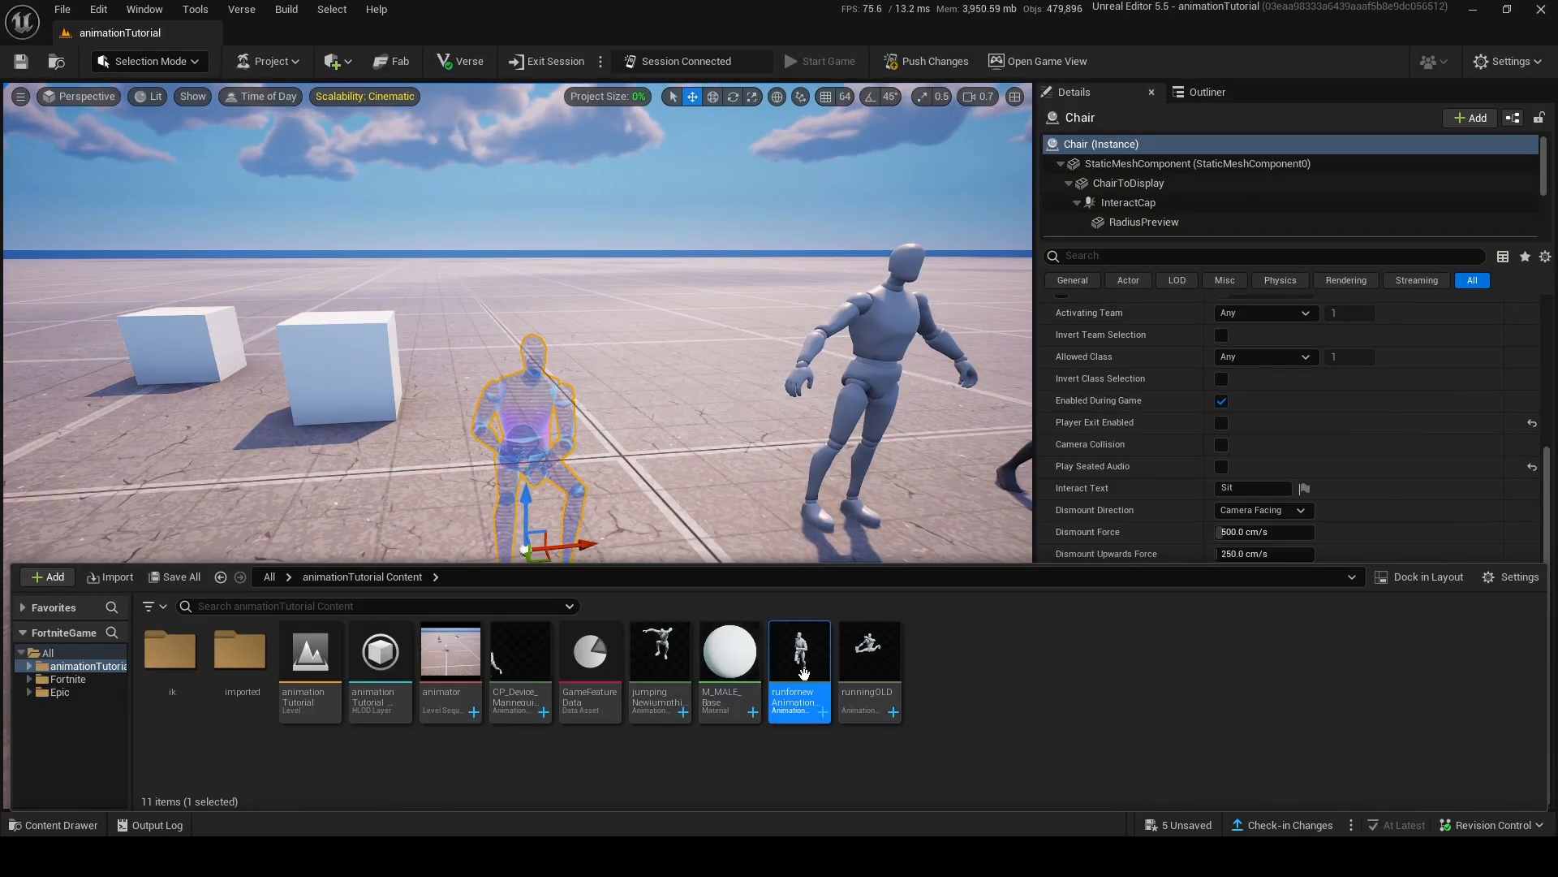
{"action": "right_click_drag", "start_coordinate": [652, 311], "coordinate": [779, 280]}
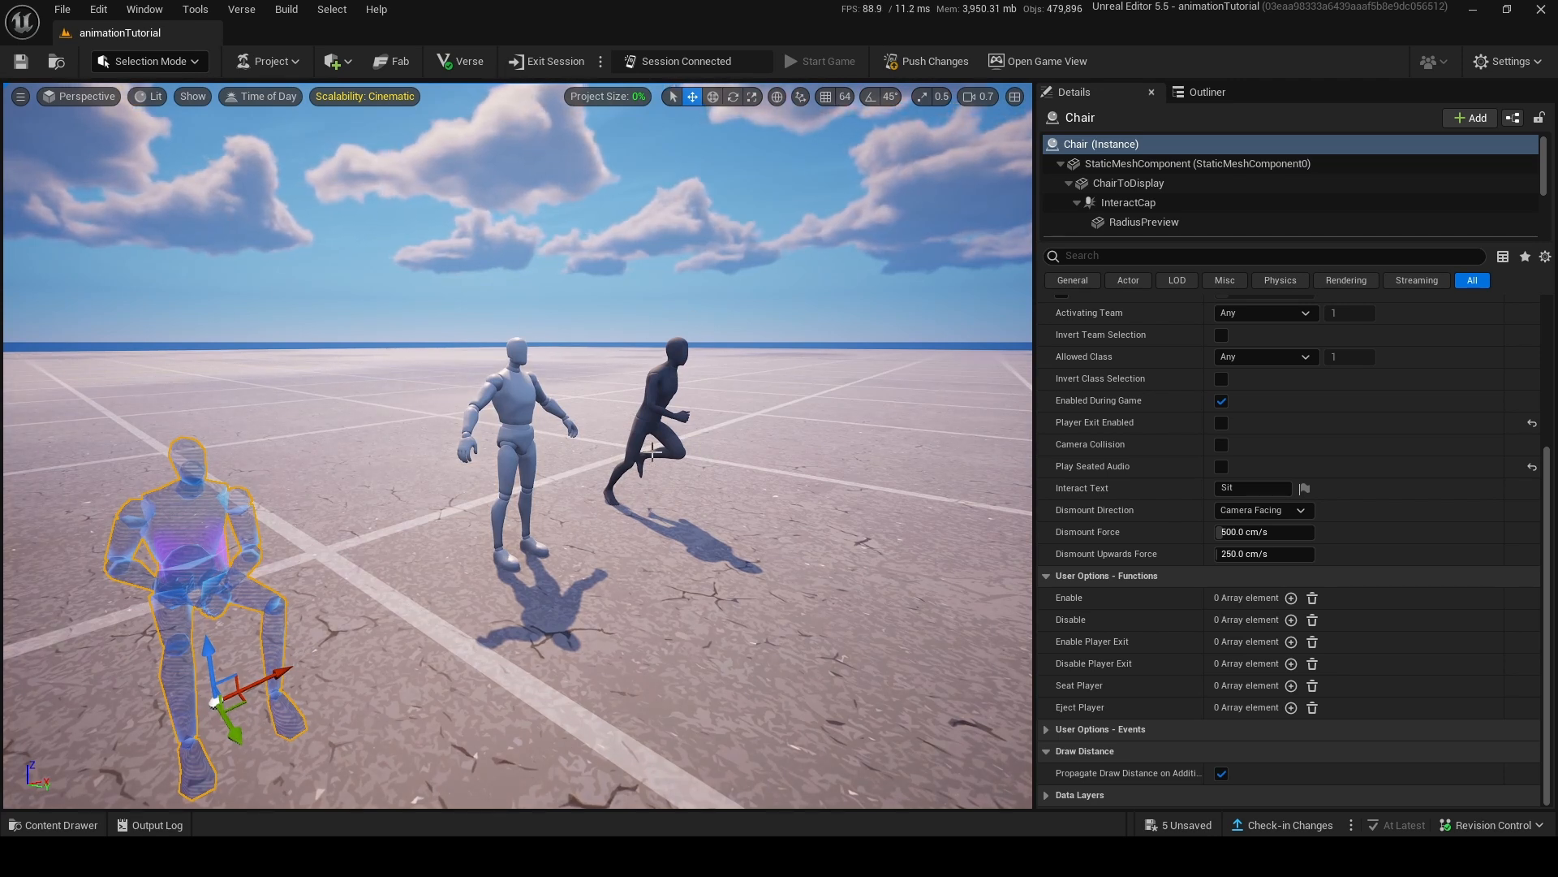
Rotate the upperarm_r bone of the target retarget pose about 45° to line the arm up with the source mannequin's T-pose.
{"action": "right_click_drag", "start_coordinate": [652, 451], "coordinate": [498, 391]}
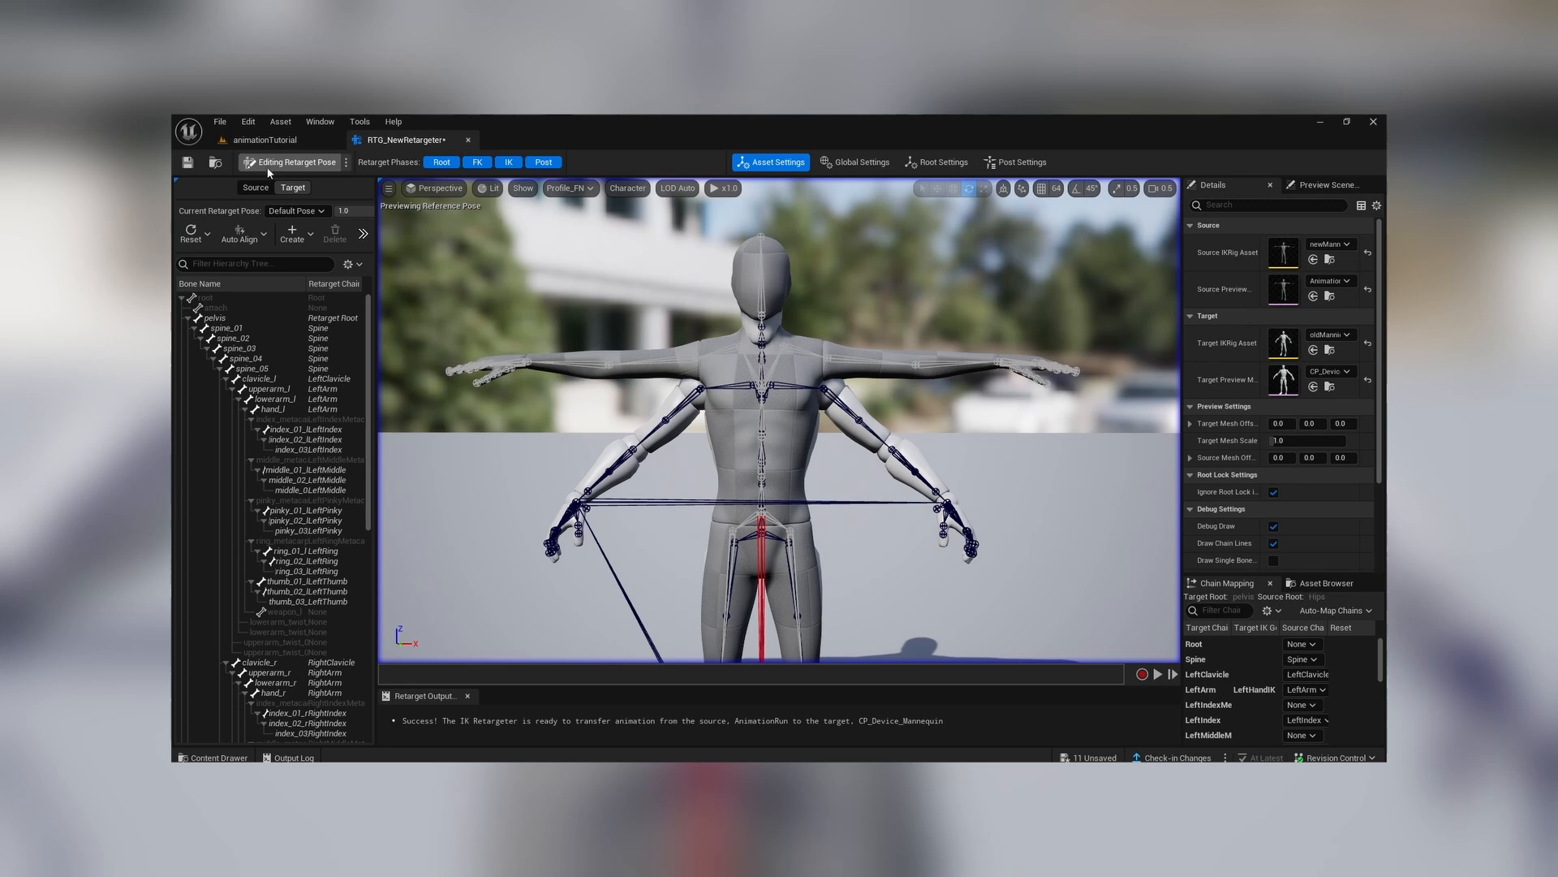
{"action": "right_click_drag", "start_coordinate": [700, 347], "coordinate": [699, 385]}
{"action": "left_click", "coordinate": [686, 274]}
{"action": "right_click_drag", "start_coordinate": [686, 274], "coordinate": [685, 232]}
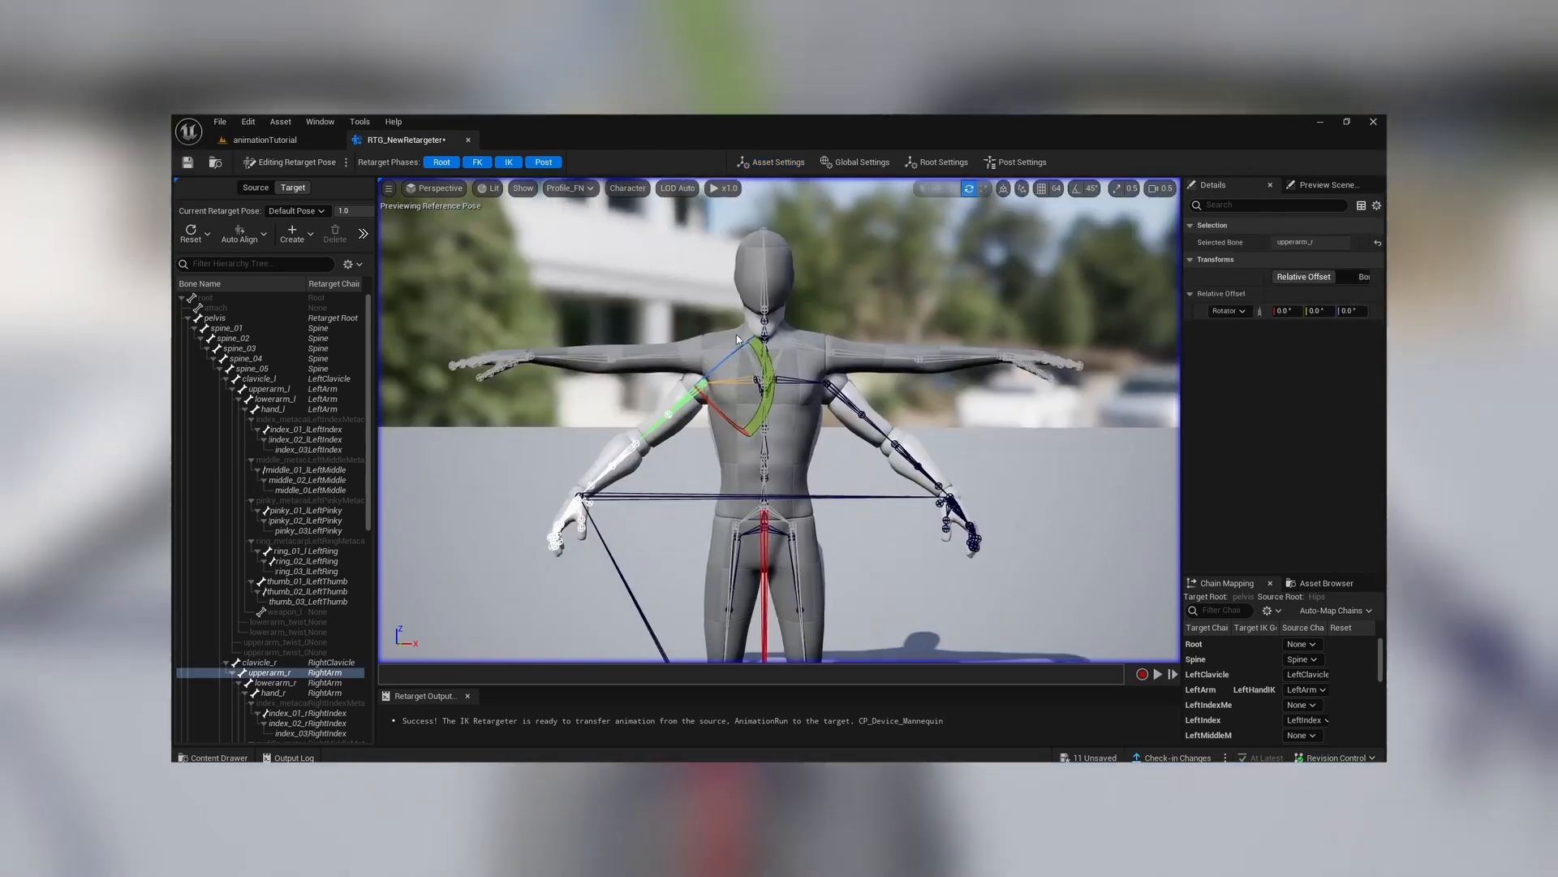
{"action": "left_click_drag", "start_coordinate": [763, 375], "coordinate": [765, 414]}
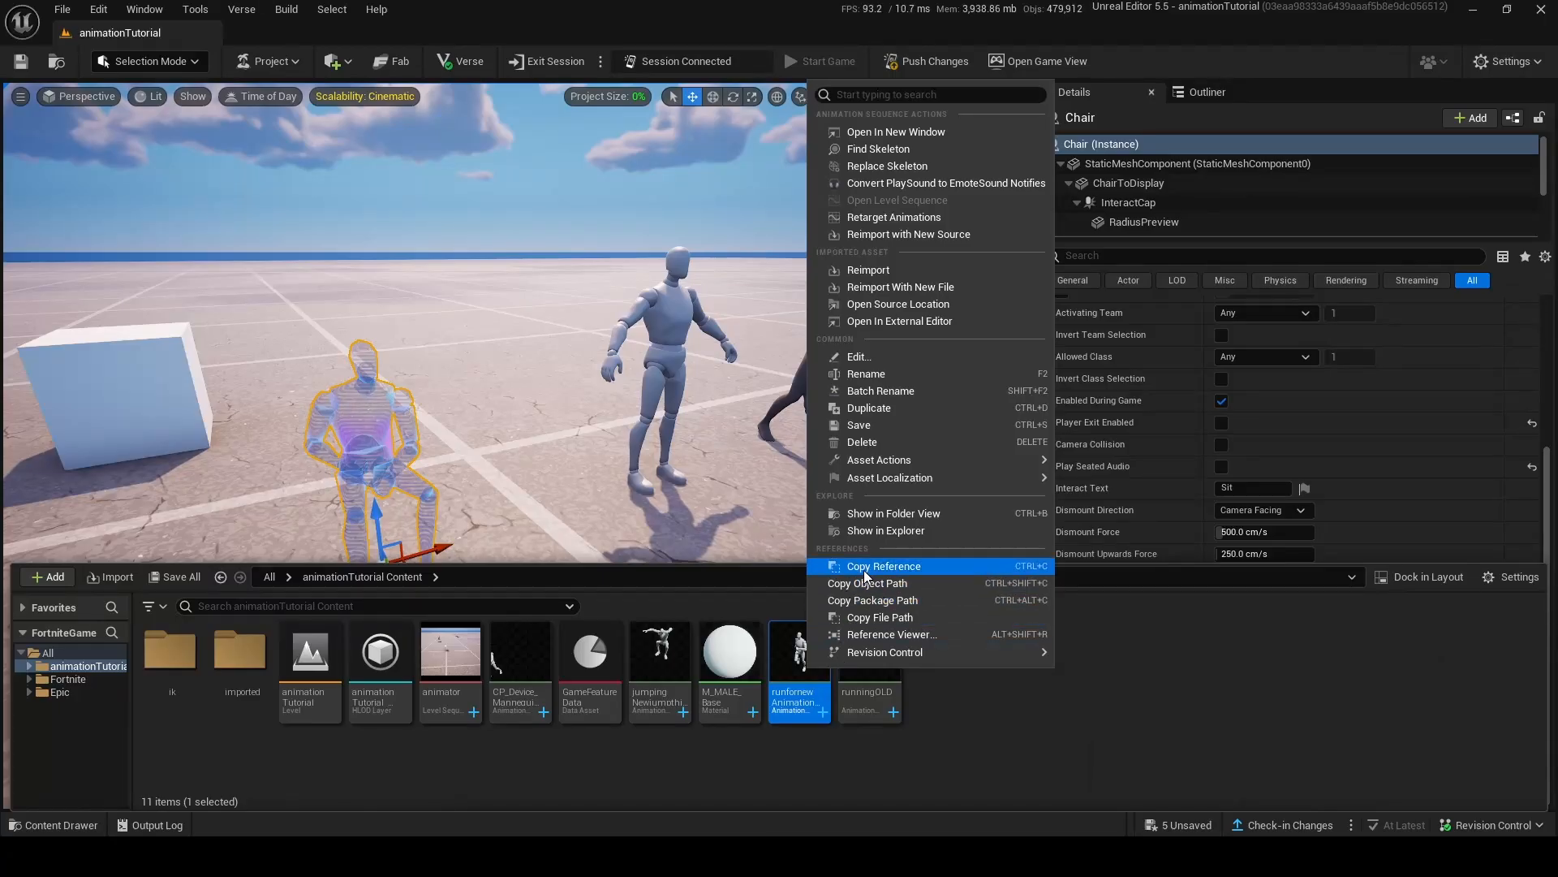
{"action": "left_click", "coordinate": [863, 569]}
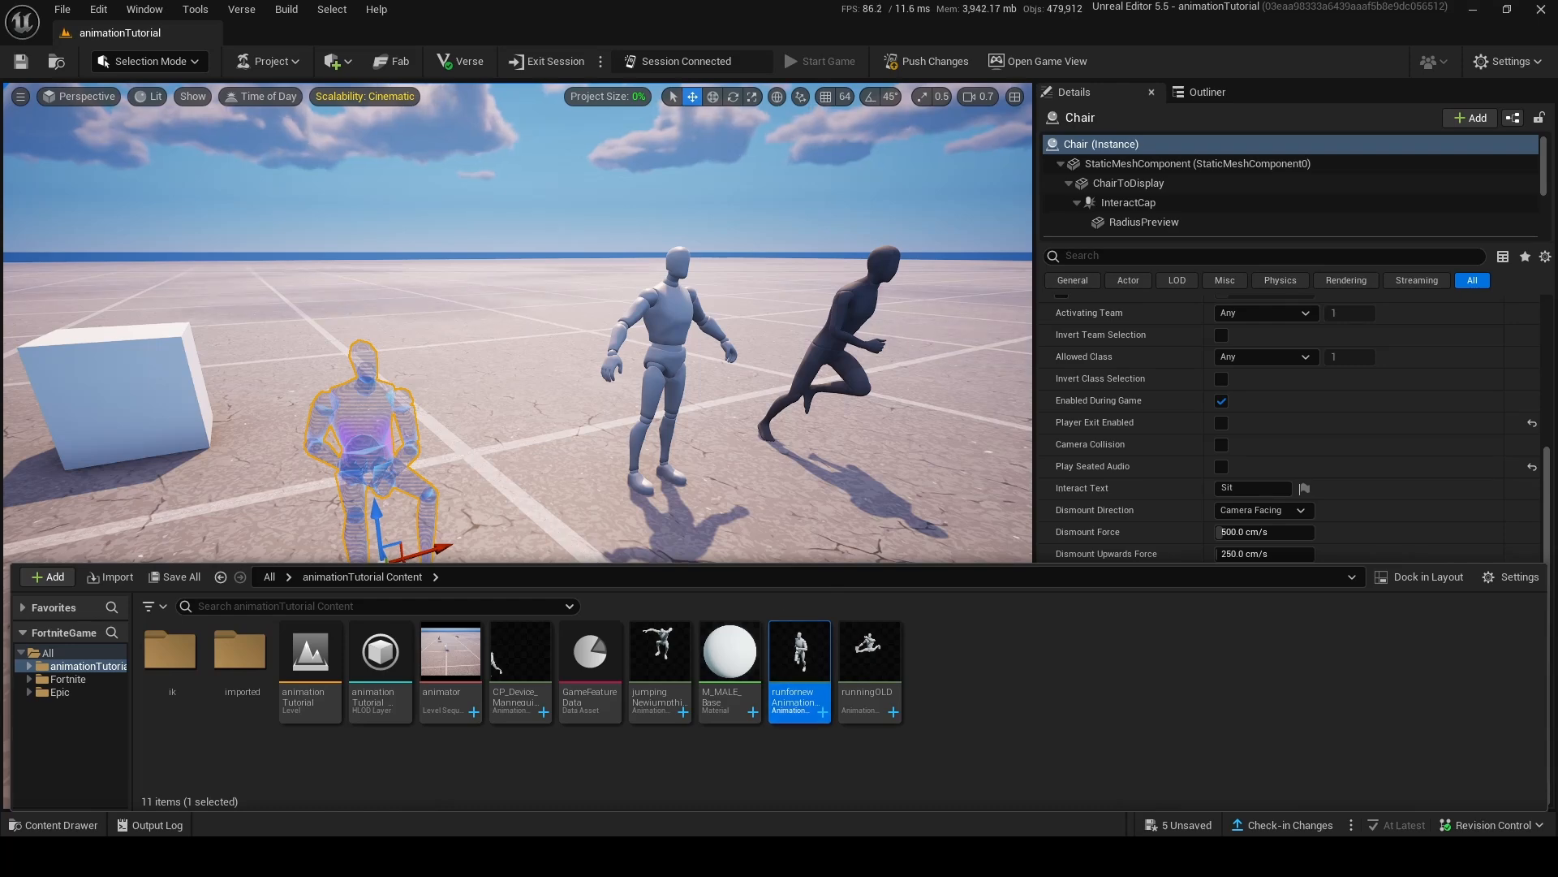
Switch to Notepad and paste the copied runfornew animation reference between the quotation marks of the Default Animation line.
{"action": "key", "text": "alt+Tab"}
{"action": "left_click_drag", "start_coordinate": [125, 369], "coordinate": [265, 369]}
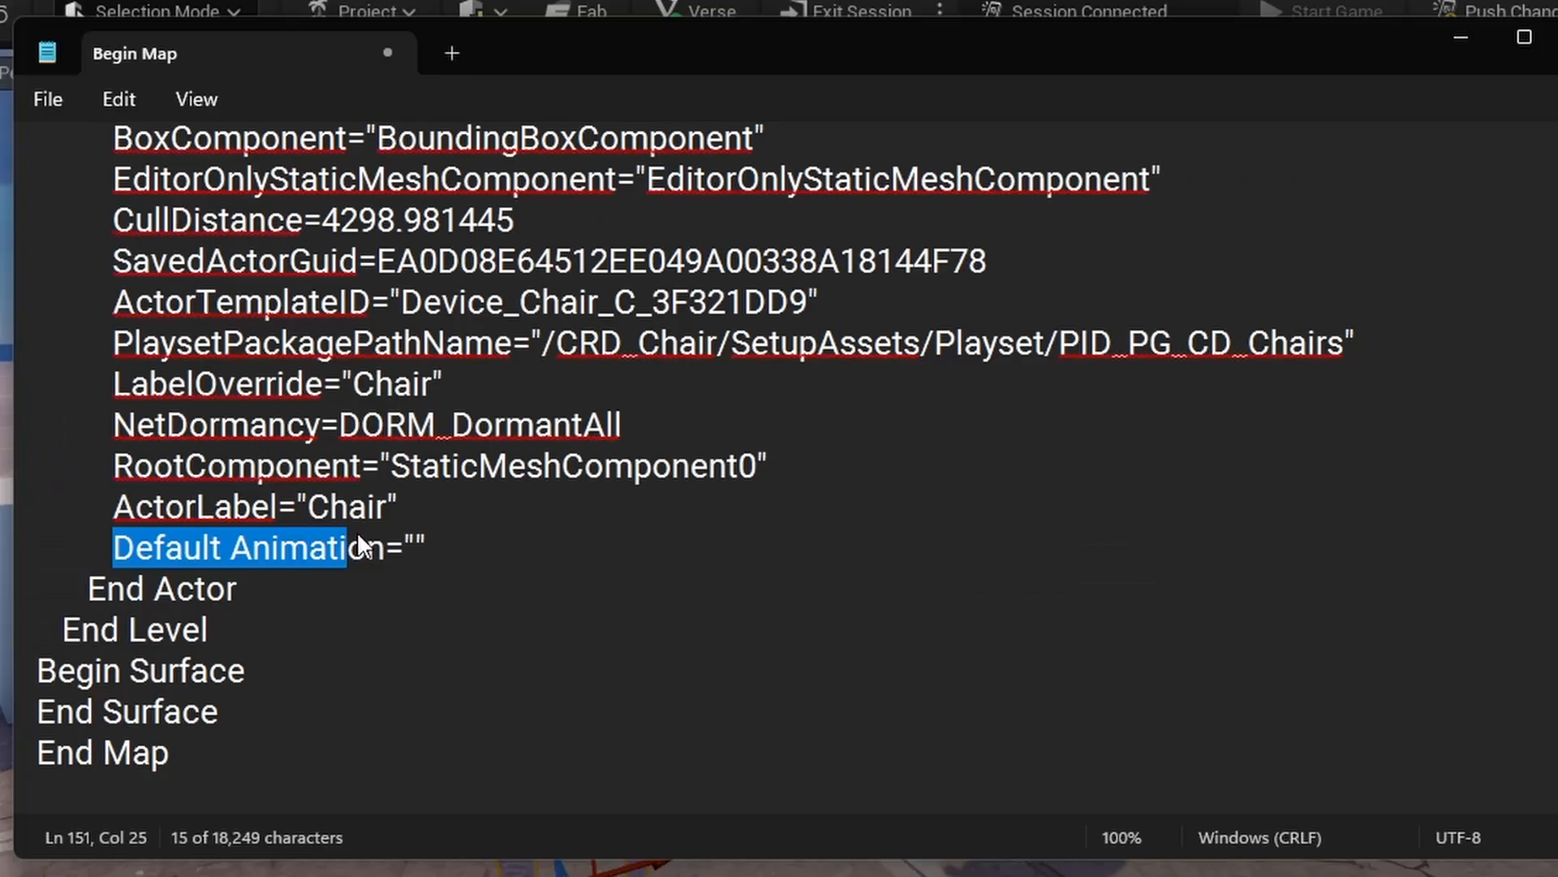
{"action": "left_click", "coordinate": [417, 547]}
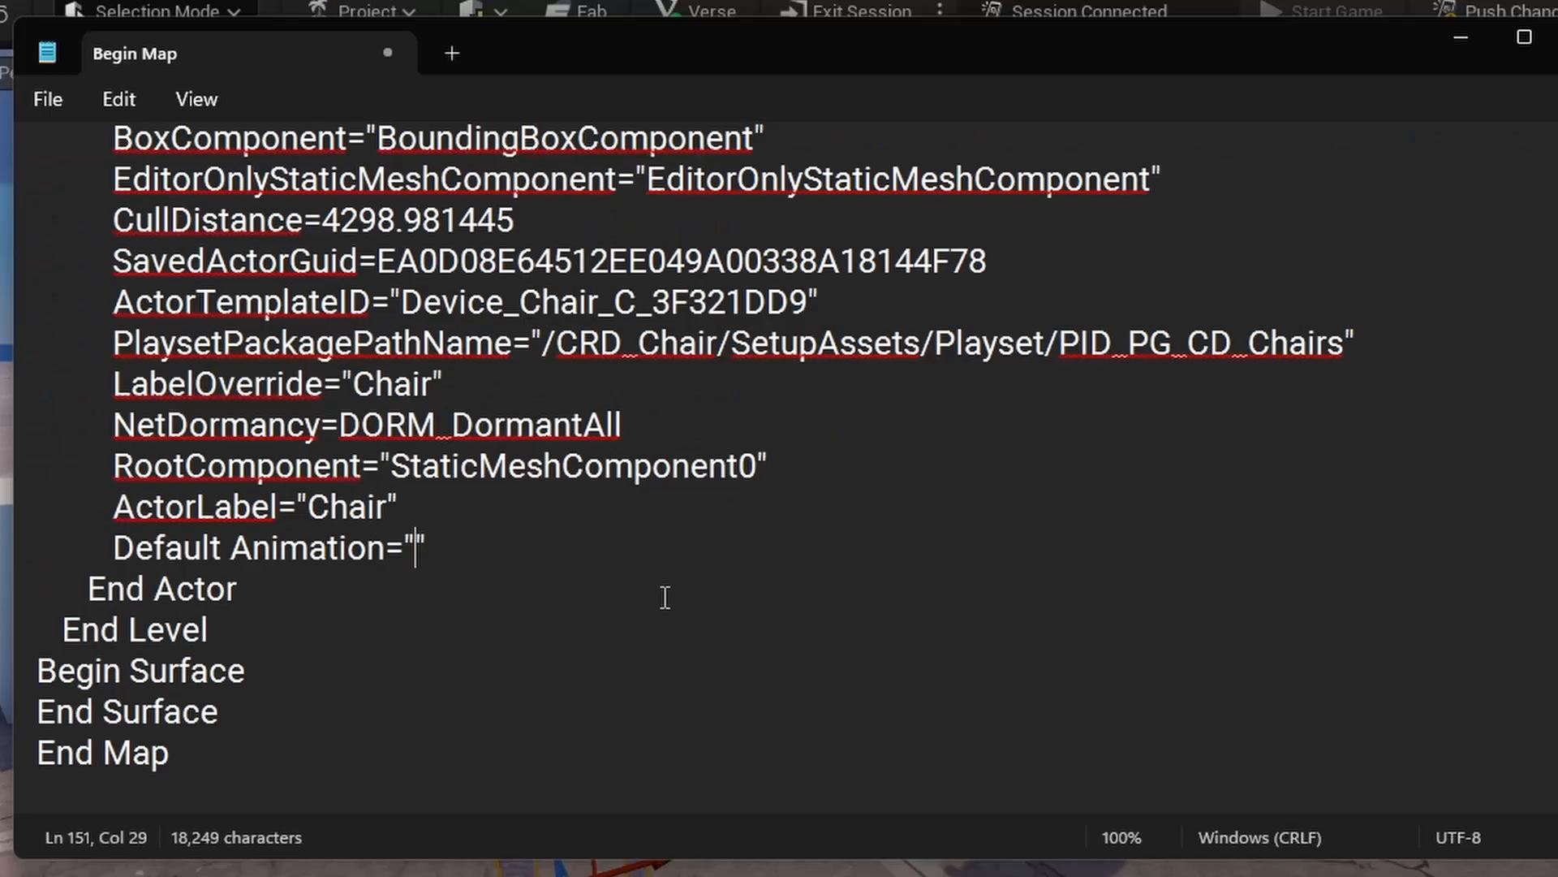
{"action": "key", "text": "ctrl+v"}
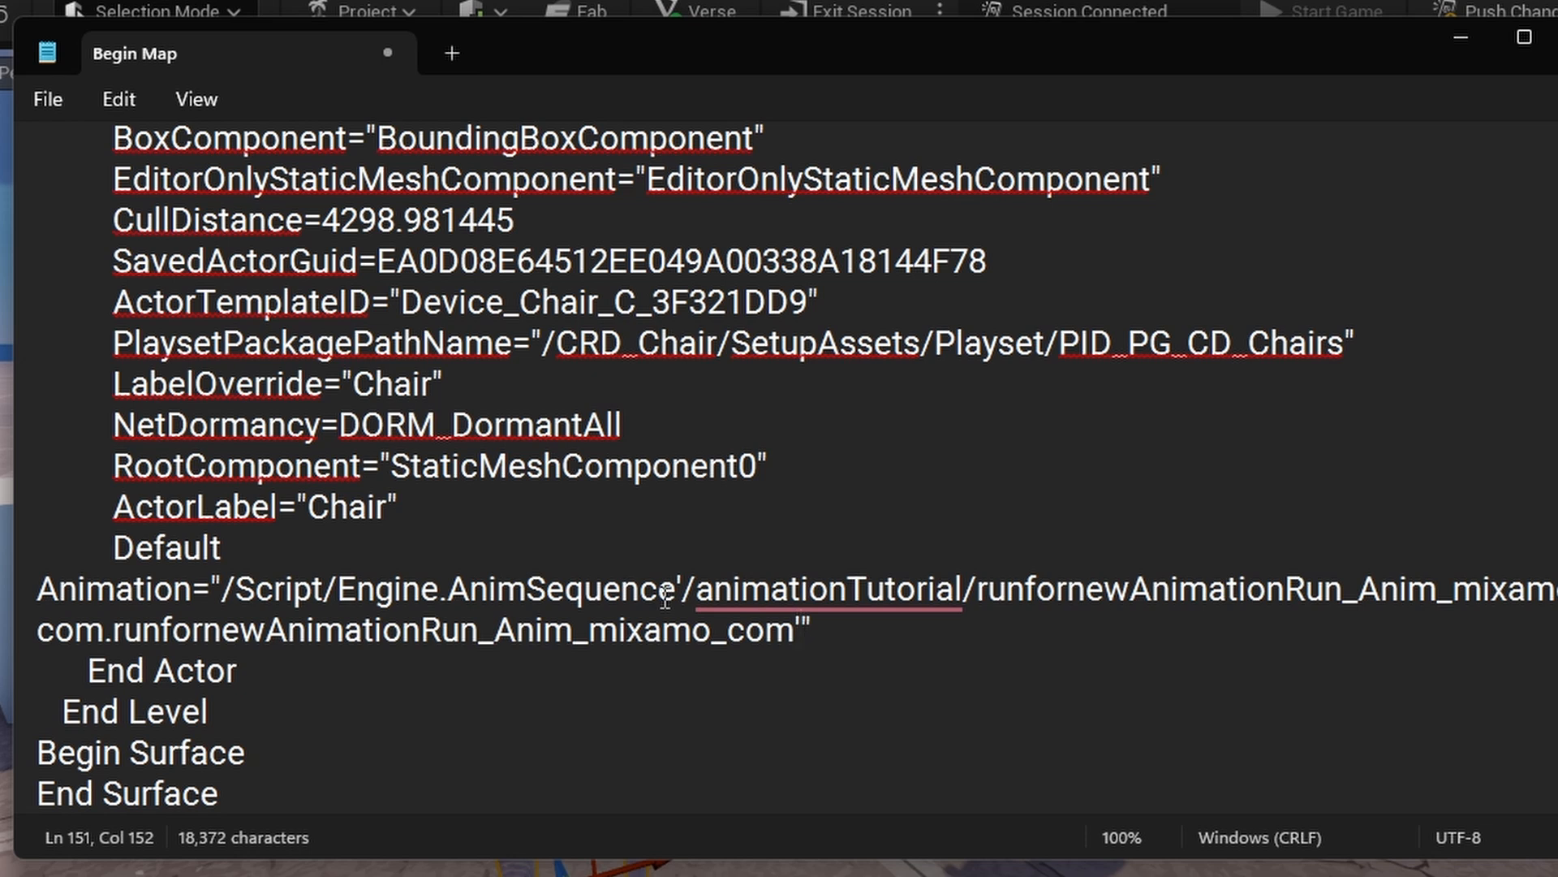
{"action": "left_click_drag", "start_coordinate": [1557, 487], "coordinate": [1557, 488]}
Select the entire edited chair text in Notepad and copy it.
{"action": "left_click_drag", "start_coordinate": [1530, 369], "coordinate": [254, 349]}
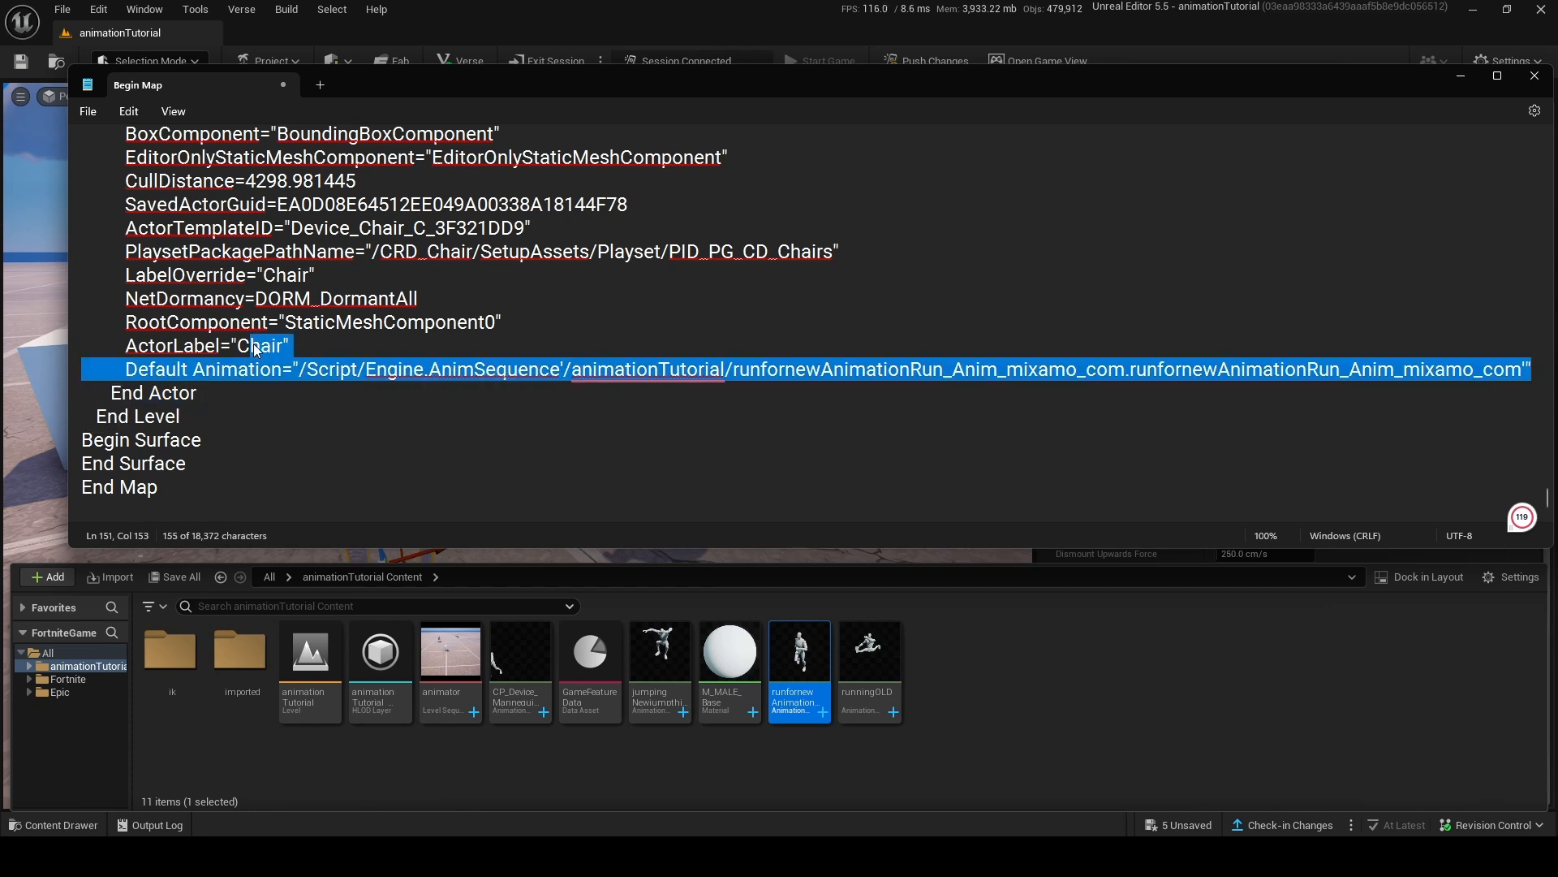
{"action": "left_click", "coordinate": [358, 354]}
{"action": "key", "text": "ctrl+a"}
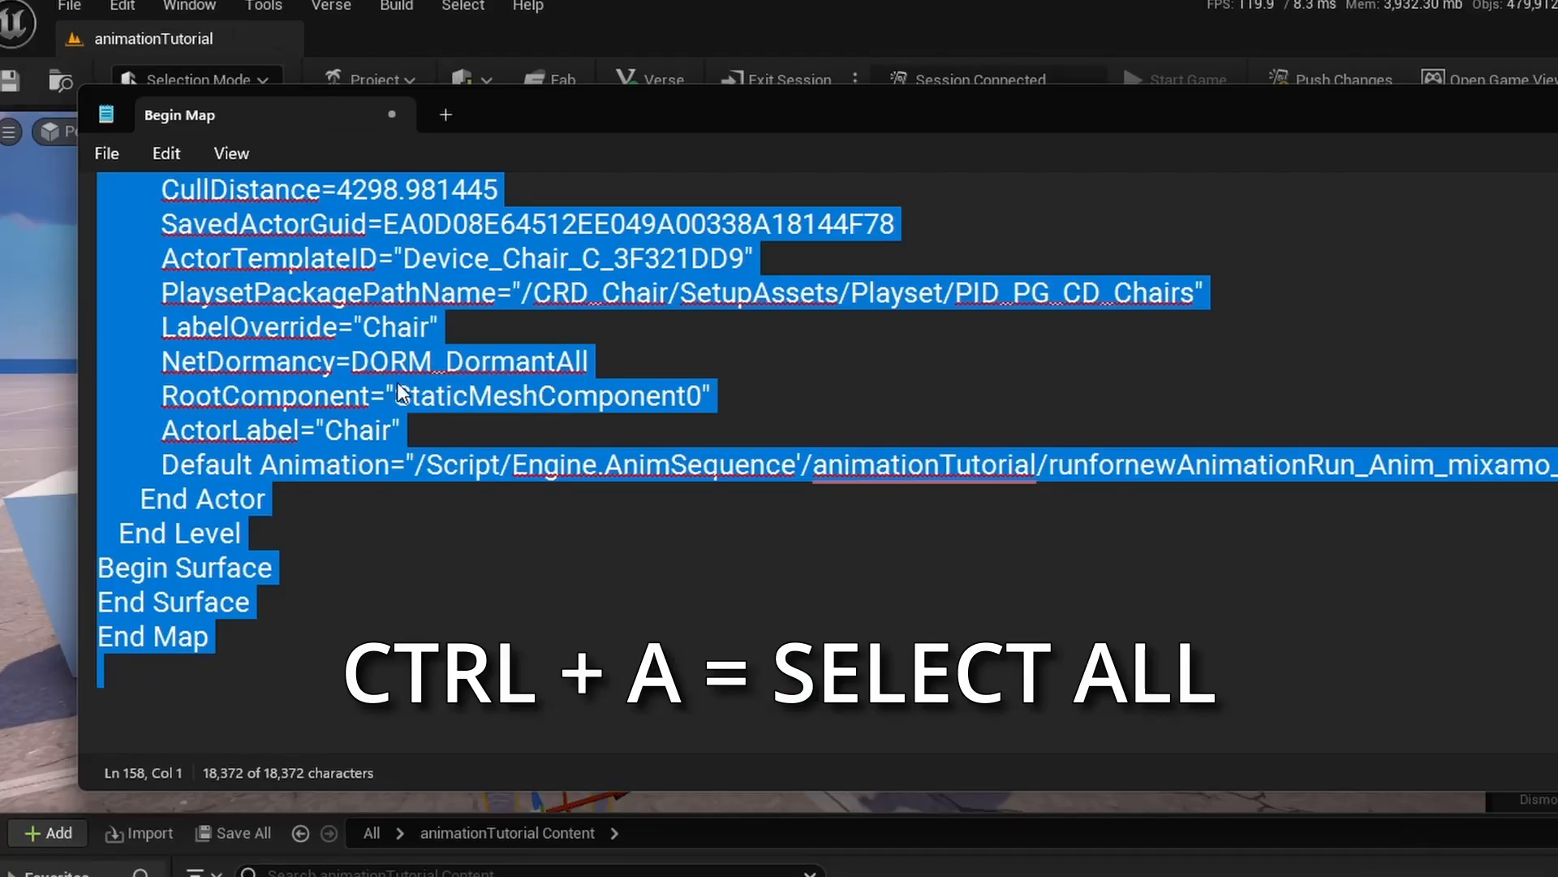
{"action": "scroll", "coordinate": [679, 455], "scroll_direction": "up", "scroll_amount": 8}
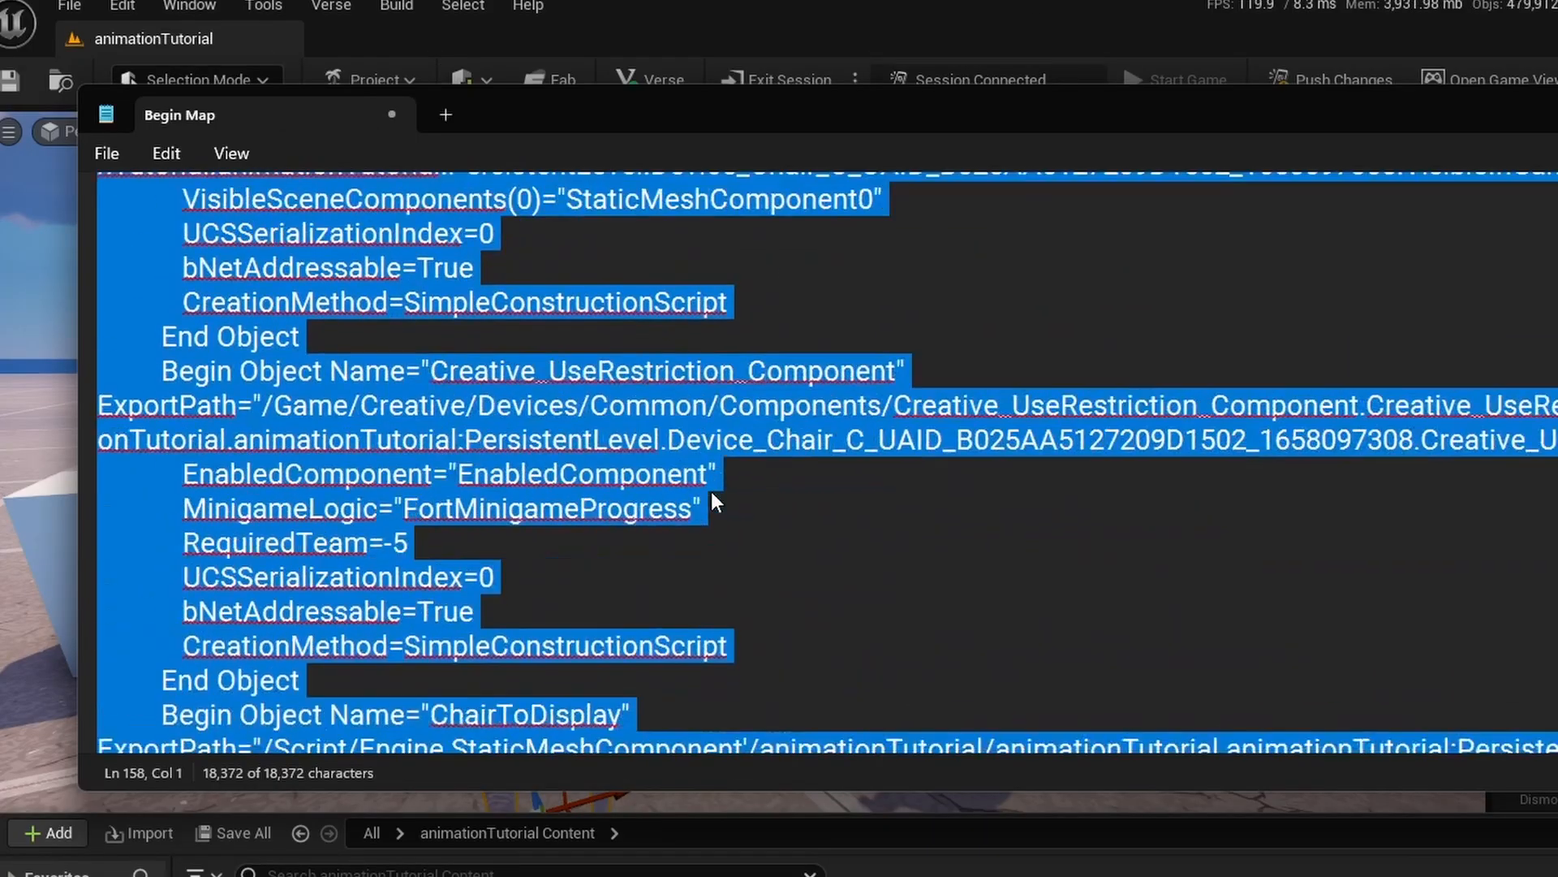
{"action": "scroll", "coordinate": [711, 490], "scroll_direction": "down", "scroll_amount": 10}
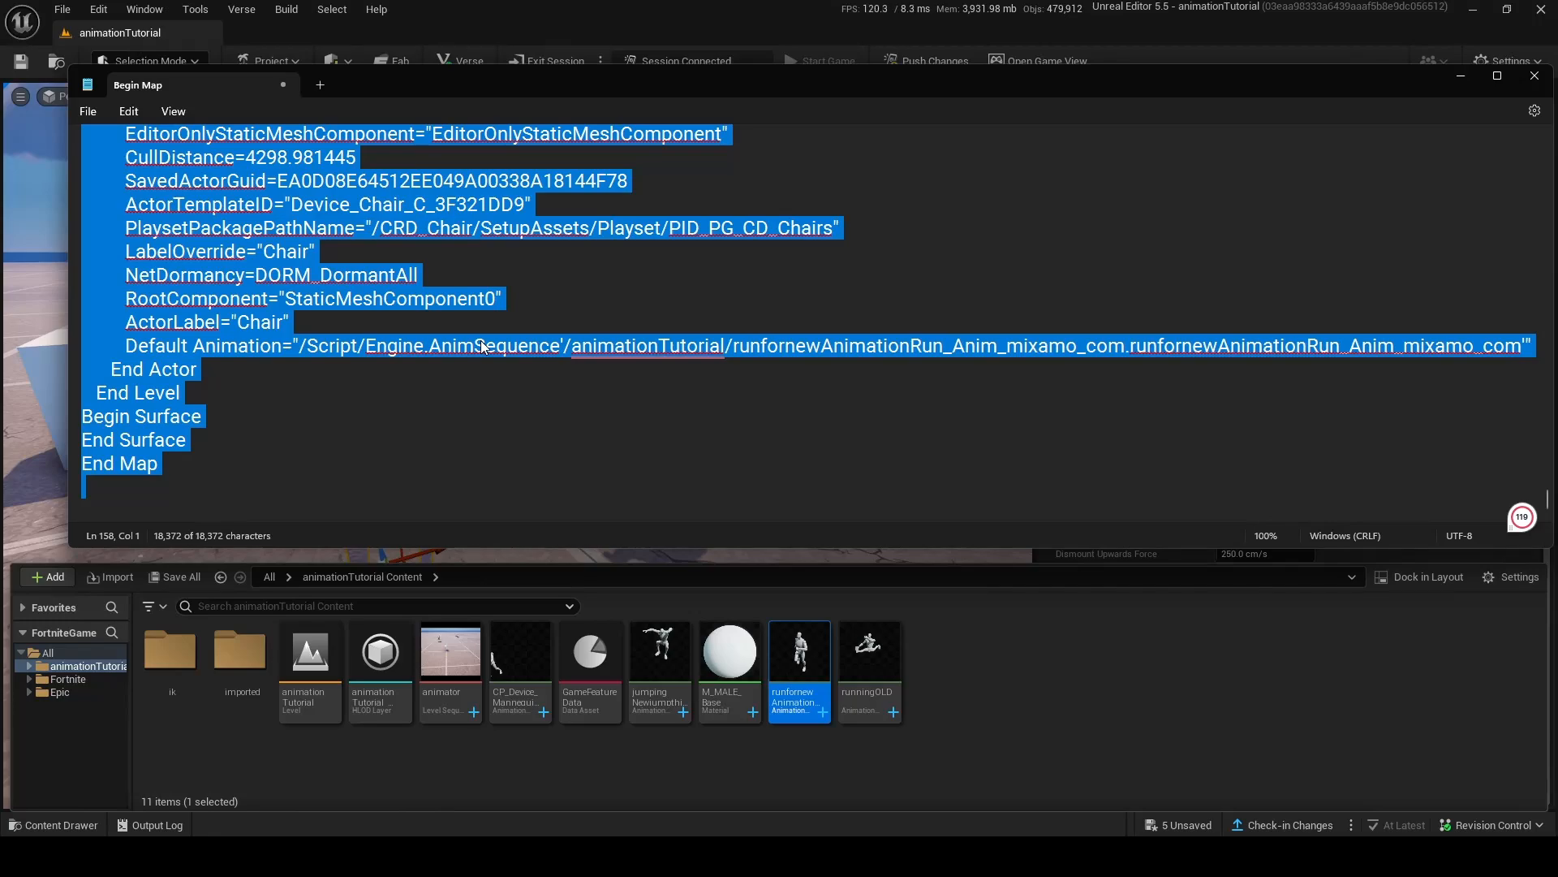
Return to Unreal Editor and paste the edited text into the level as a second chair next to the original.
{"action": "left_click", "coordinate": [1463, 76]}
{"action": "right_click_drag", "start_coordinate": [584, 362], "coordinate": [552, 358]}
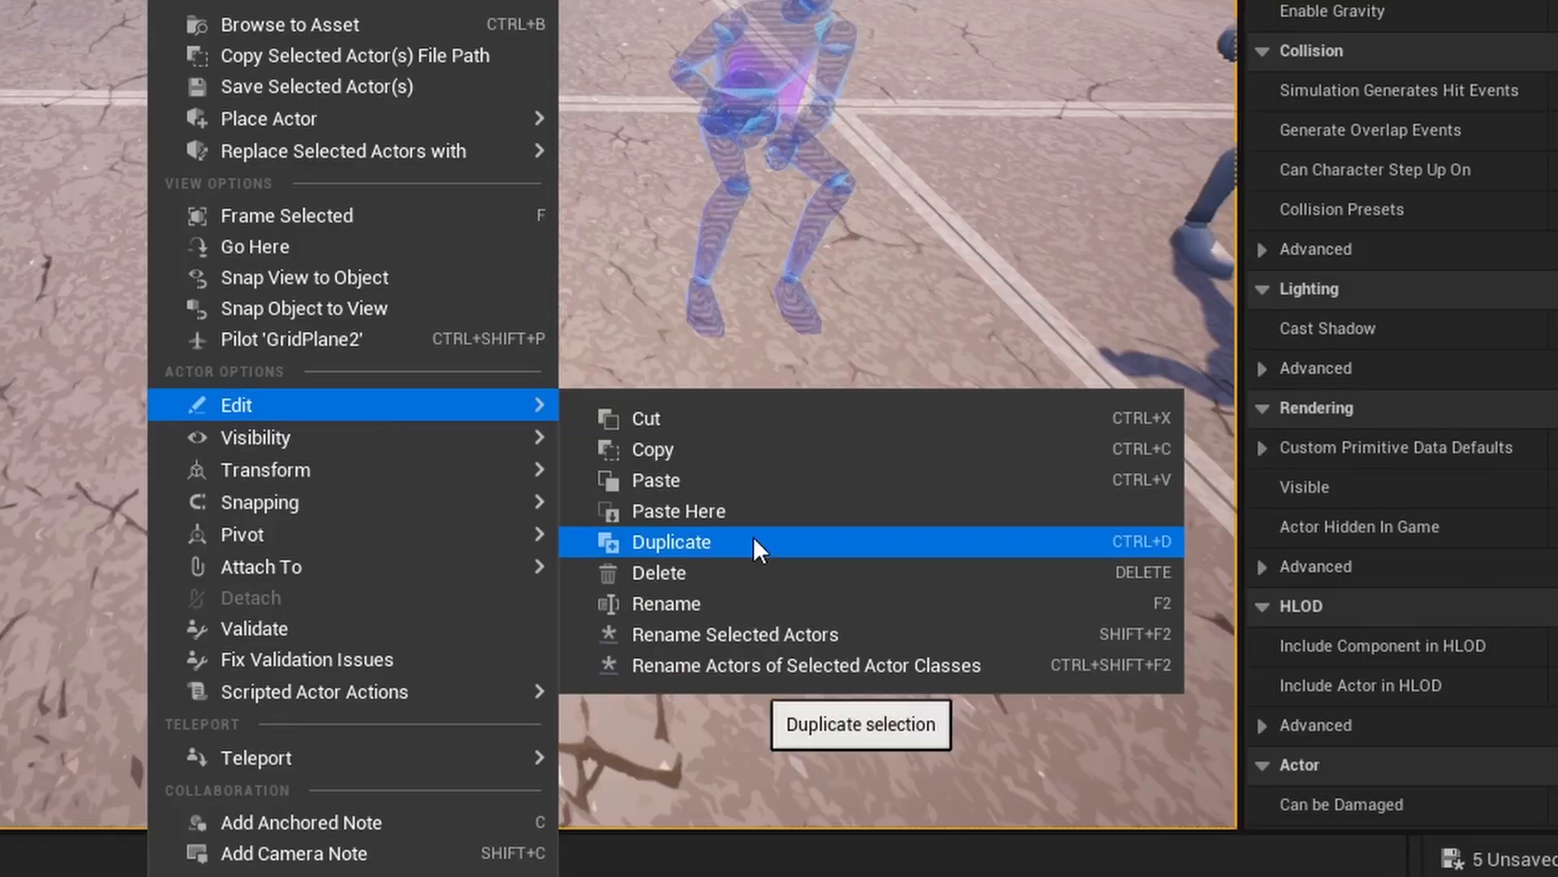
{"action": "left_click", "coordinate": [752, 513]}
{"action": "left_click_drag", "start_coordinate": [246, 248], "coordinate": [346, 292]}
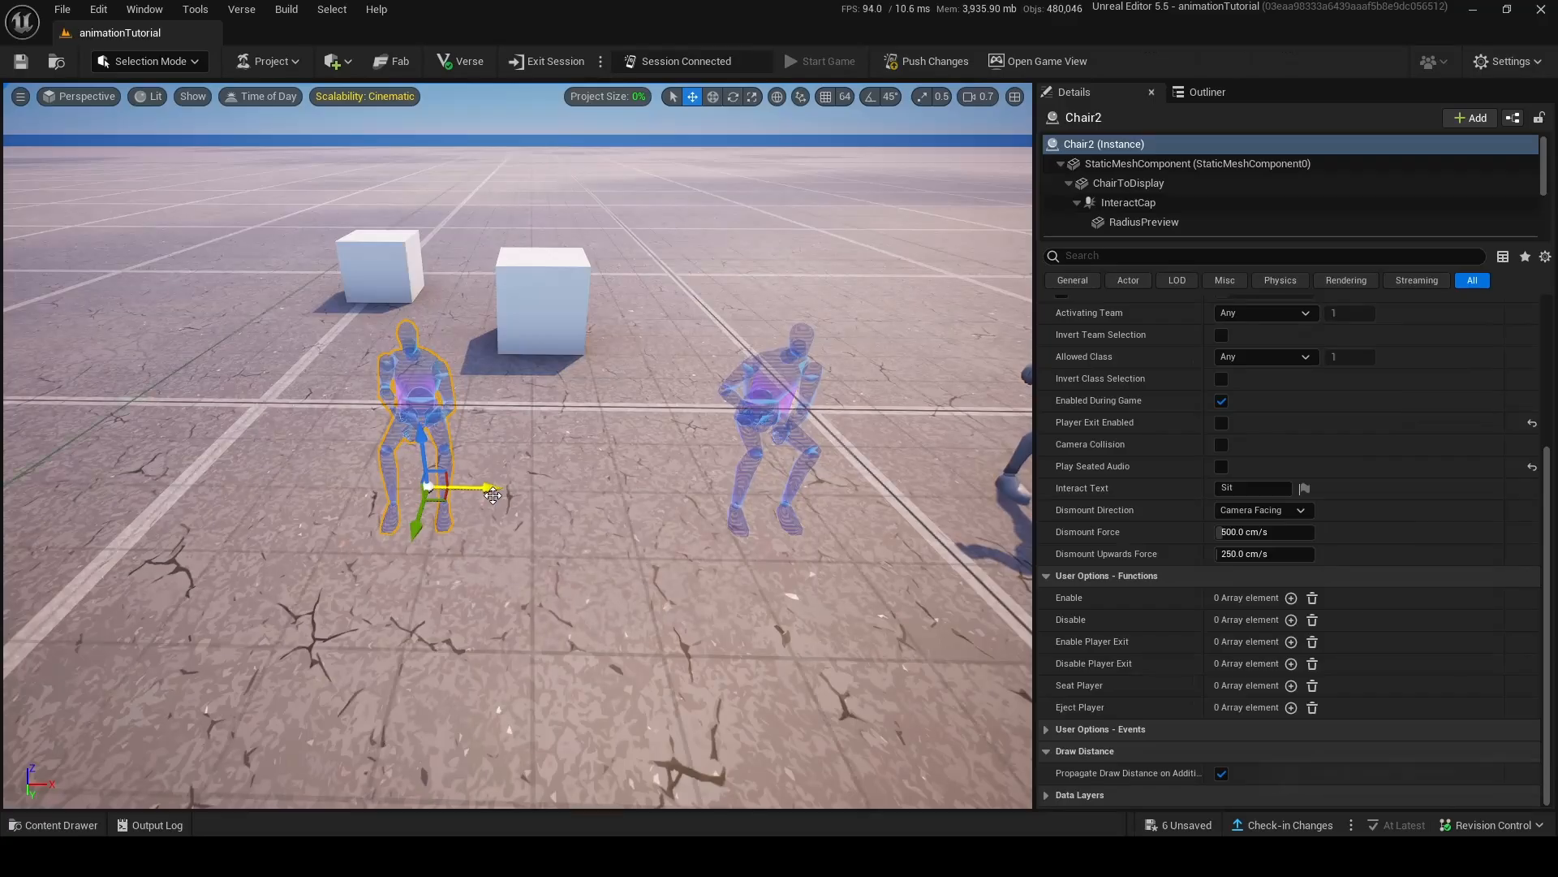
{"action": "left_click_drag", "start_coordinate": [550, 517], "coordinate": [560, 528]}
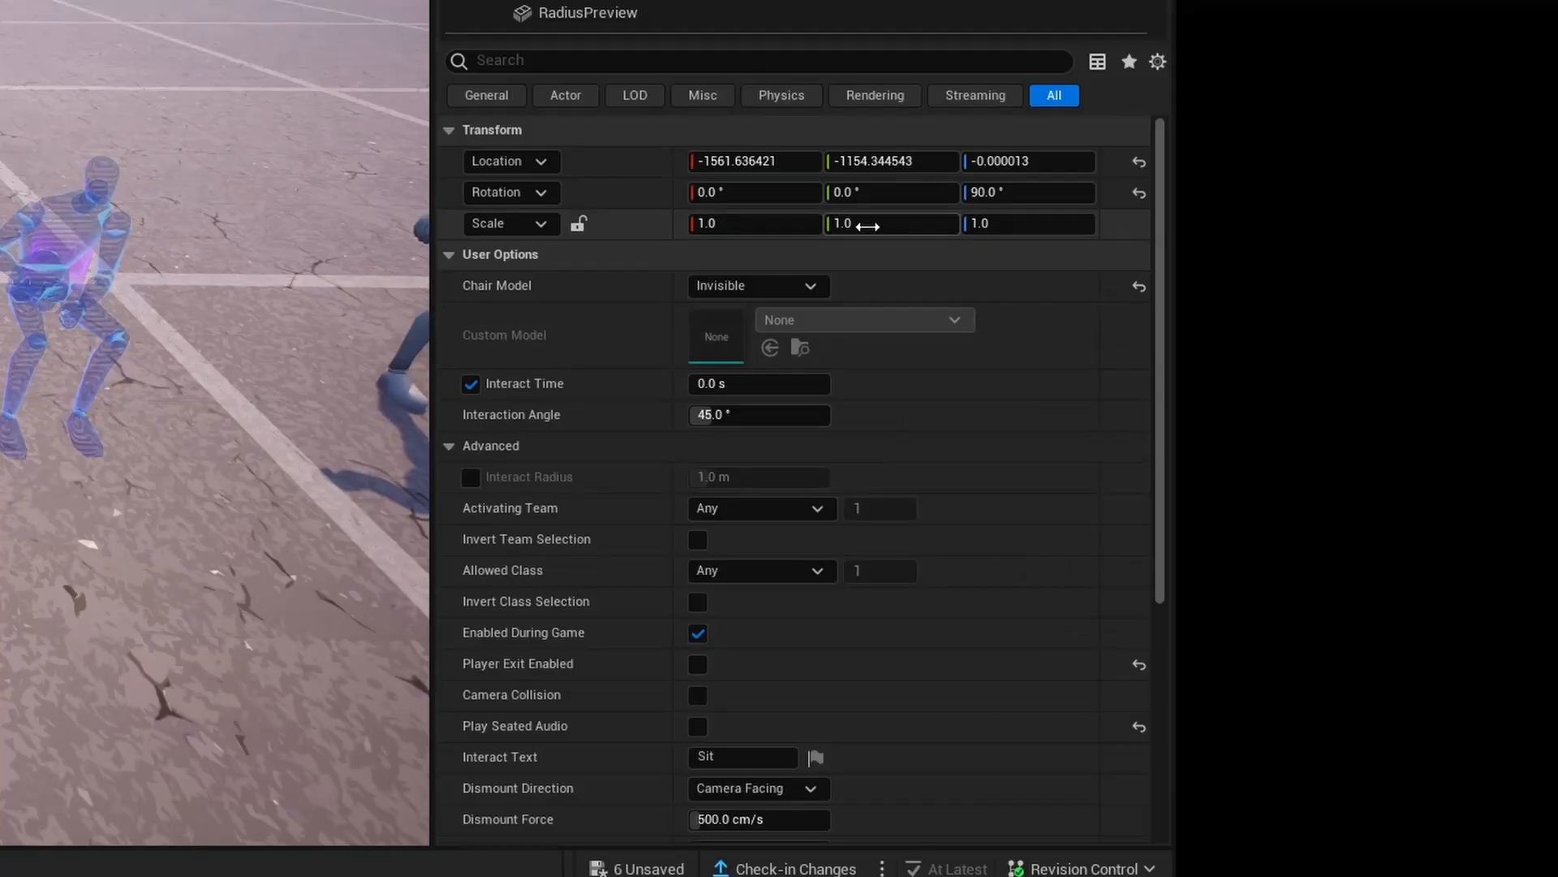
Rename the pasted chair to Chair2 running animation and delete the original Chair device.
{"action": "scroll", "coordinate": [1401, 532], "scroll_direction": "down", "scroll_amount": 2}
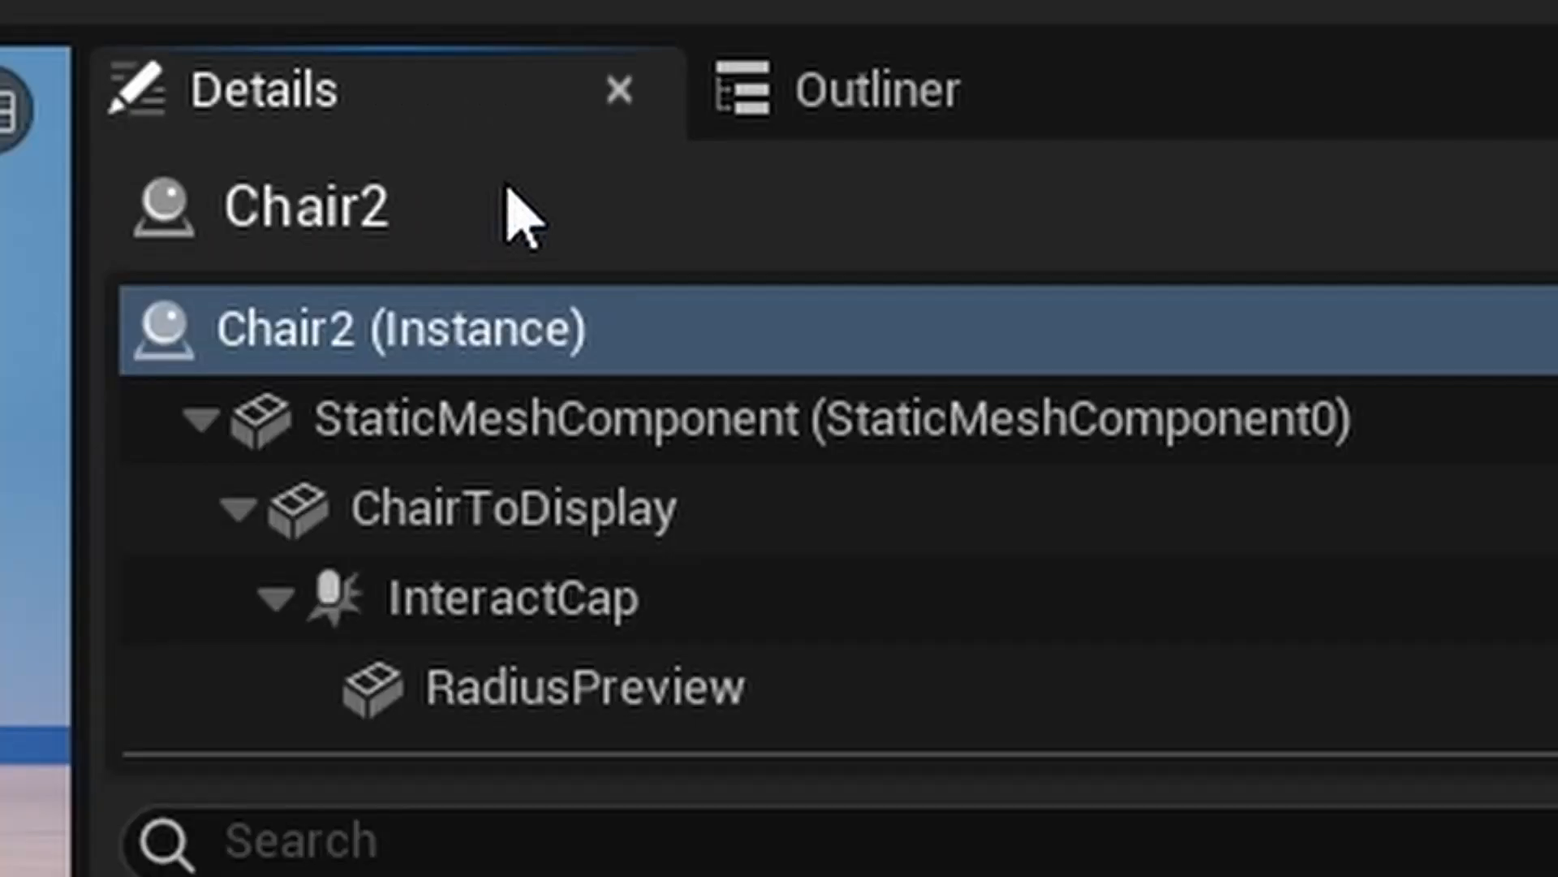
{"action": "left_click", "coordinate": [527, 188]}
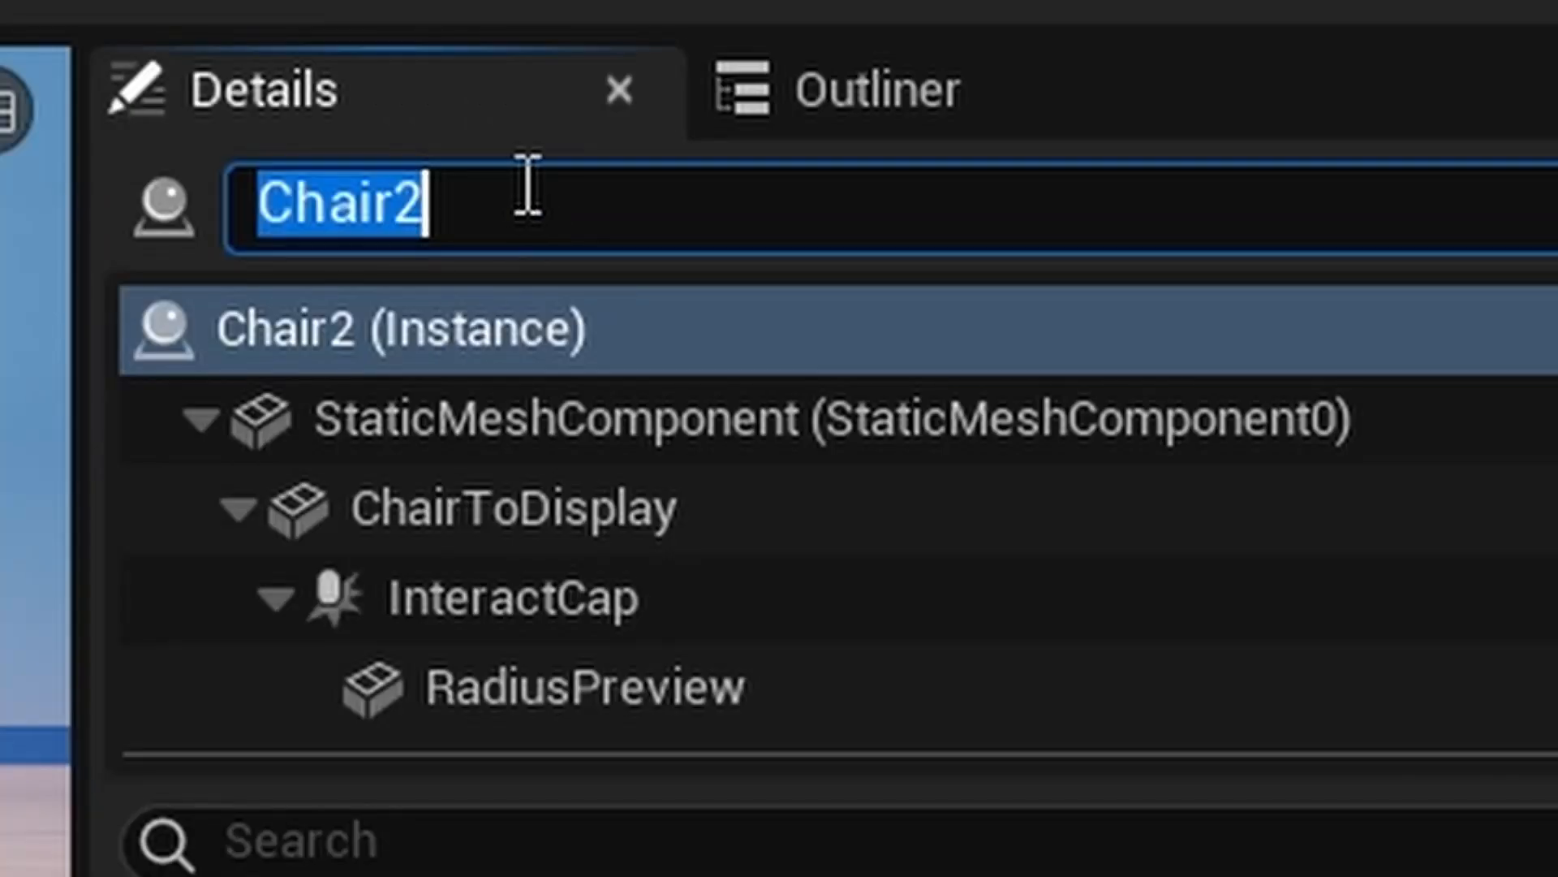
{"action": "left_click", "coordinate": [918, 216]}
{"action": "type", "text": "running animat"}
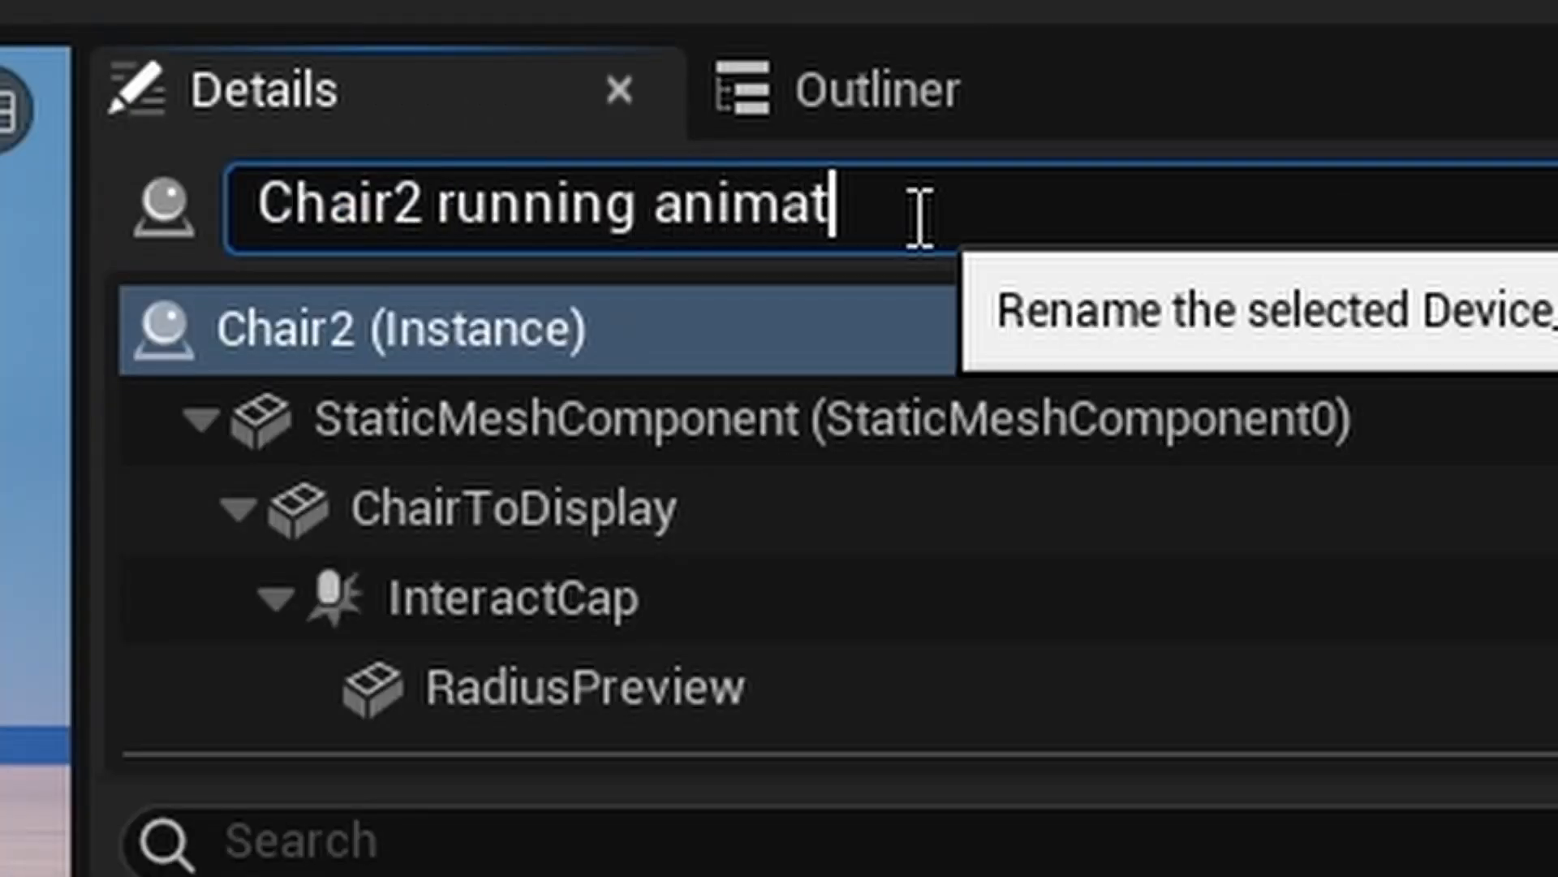
{"action": "type", "text": "ion"}
{"action": "key", "text": "Return"}
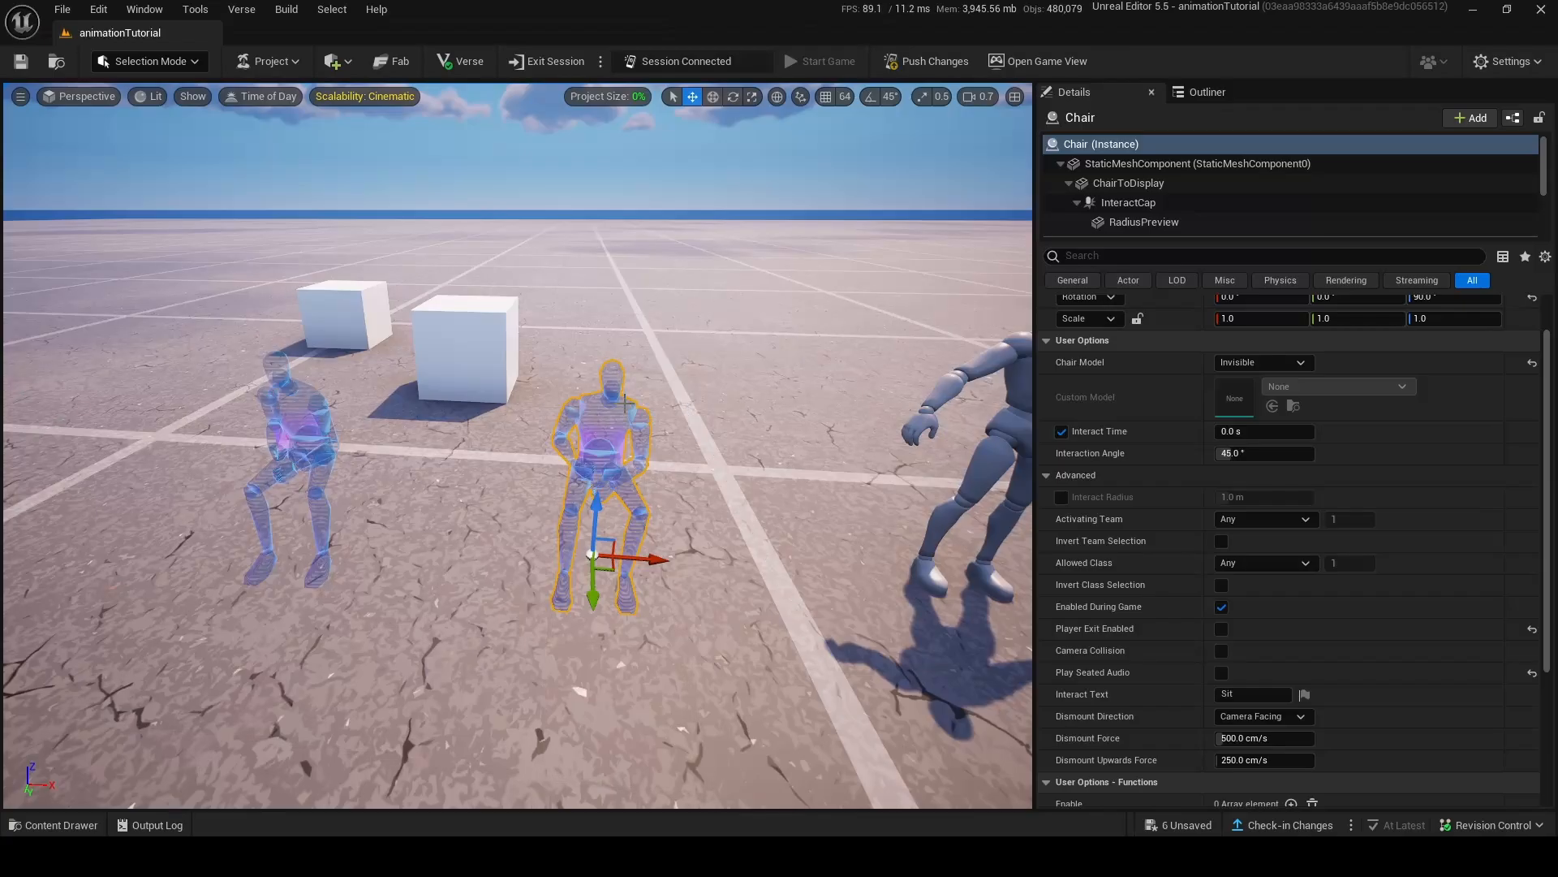
{"action": "key", "text": "Delete"}
{"action": "key", "text": "ctrl+z"}
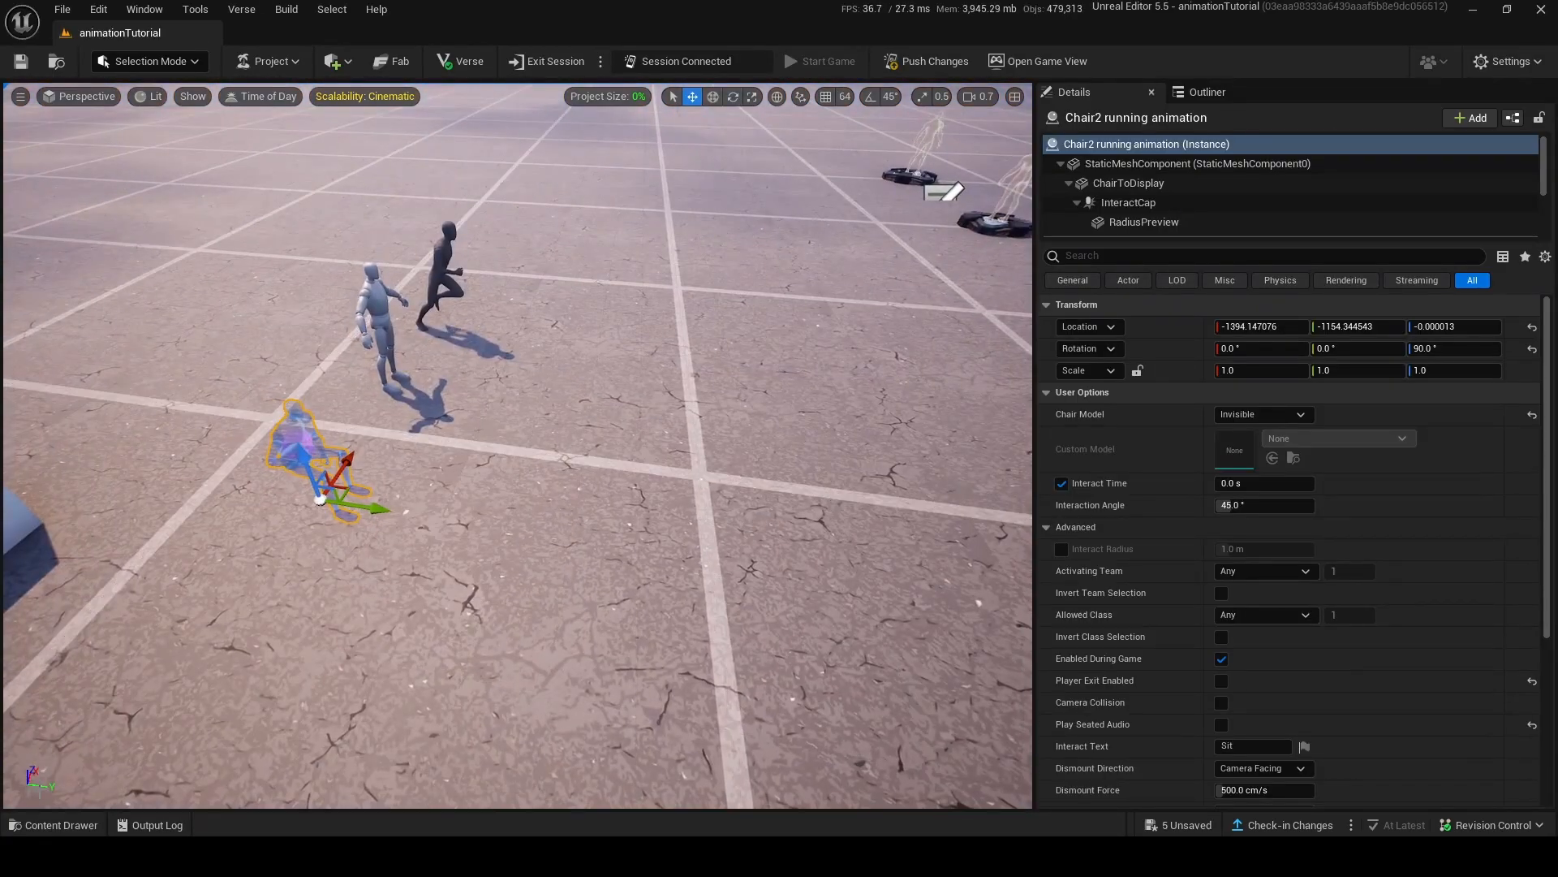
Search the Fortnite content for trigger and place a Trigger device on the ground near the chair.
{"action": "left_click", "coordinate": [53, 825]}
{"action": "left_click", "coordinate": [65, 680]}
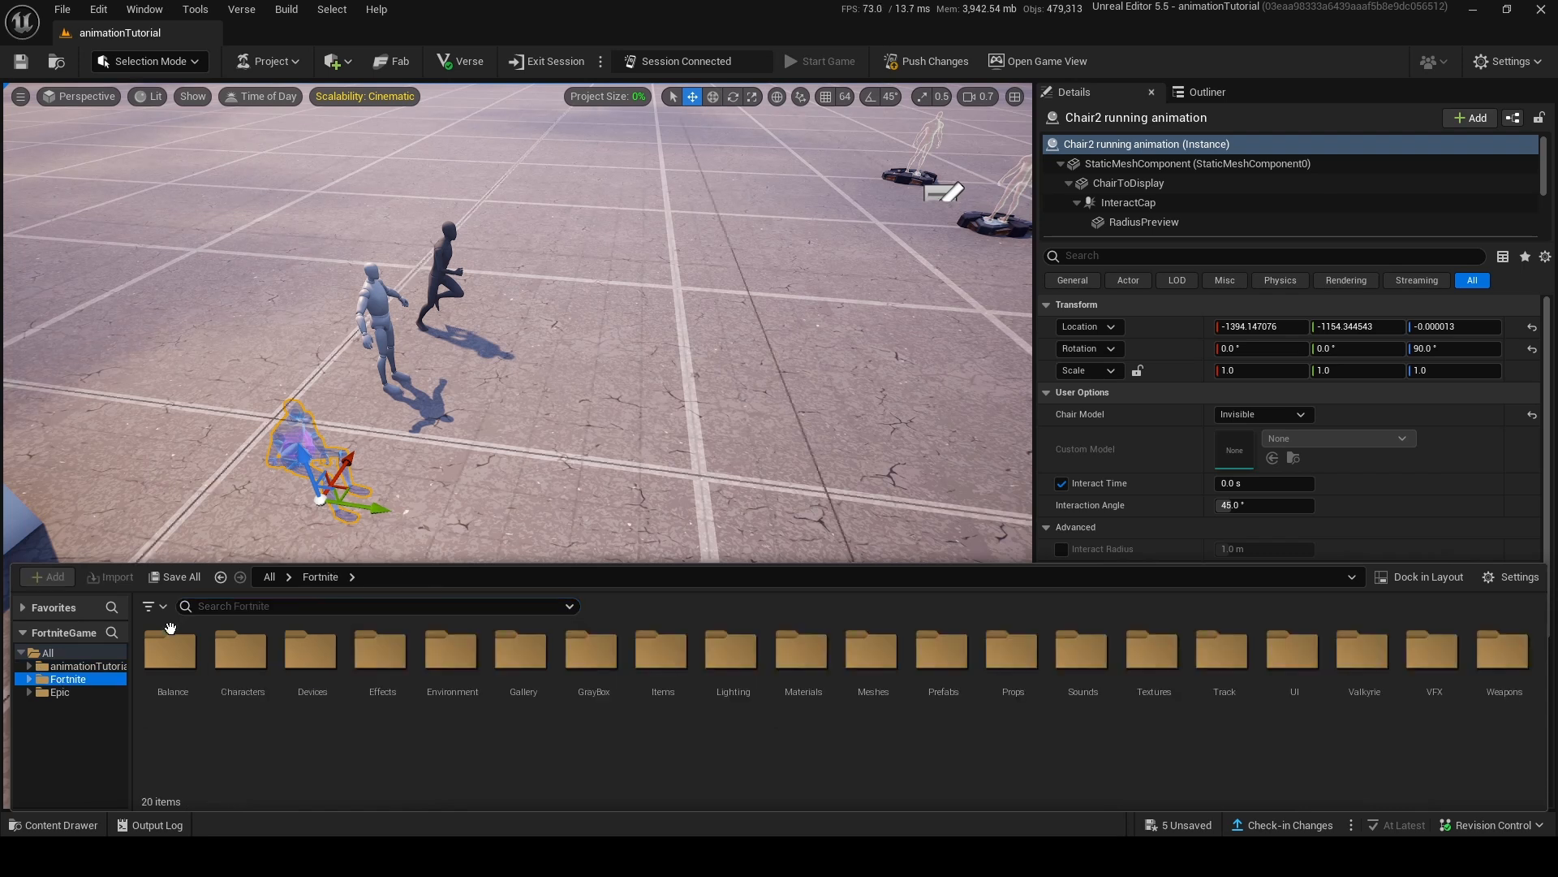
{"action": "left_click", "coordinate": [354, 601]}
{"action": "type", "text": "trigger"}
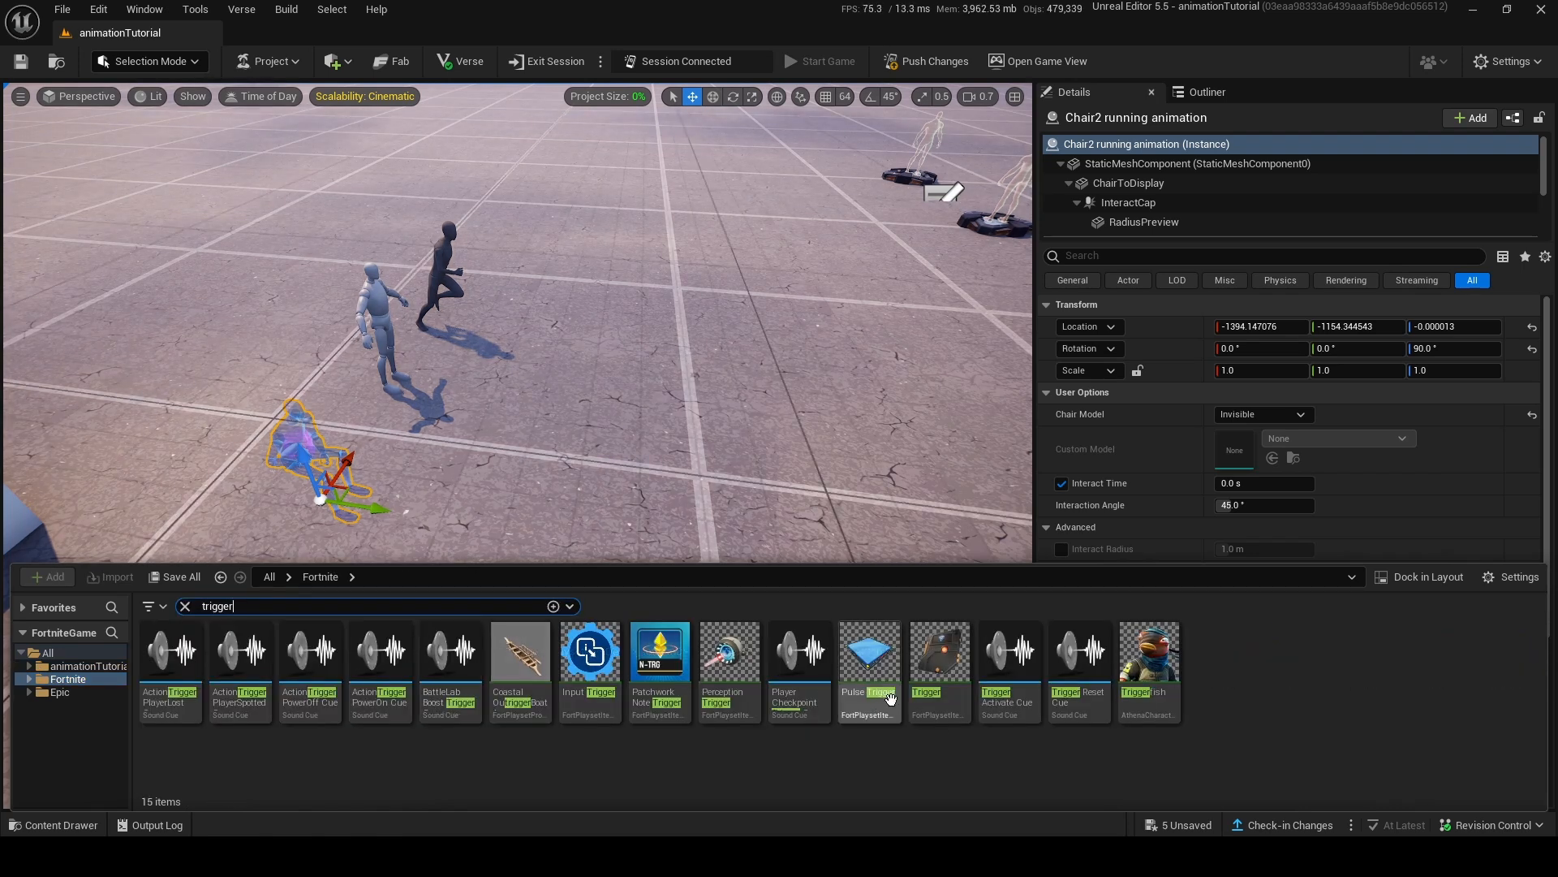
{"action": "left_click_drag", "start_coordinate": [940, 659], "coordinate": [589, 560]}
Bind the chair's Seat Player function to the Trigger device's On Triggered event.
{"action": "scroll", "coordinate": [1406, 478], "scroll_direction": "down", "scroll_amount": 5}
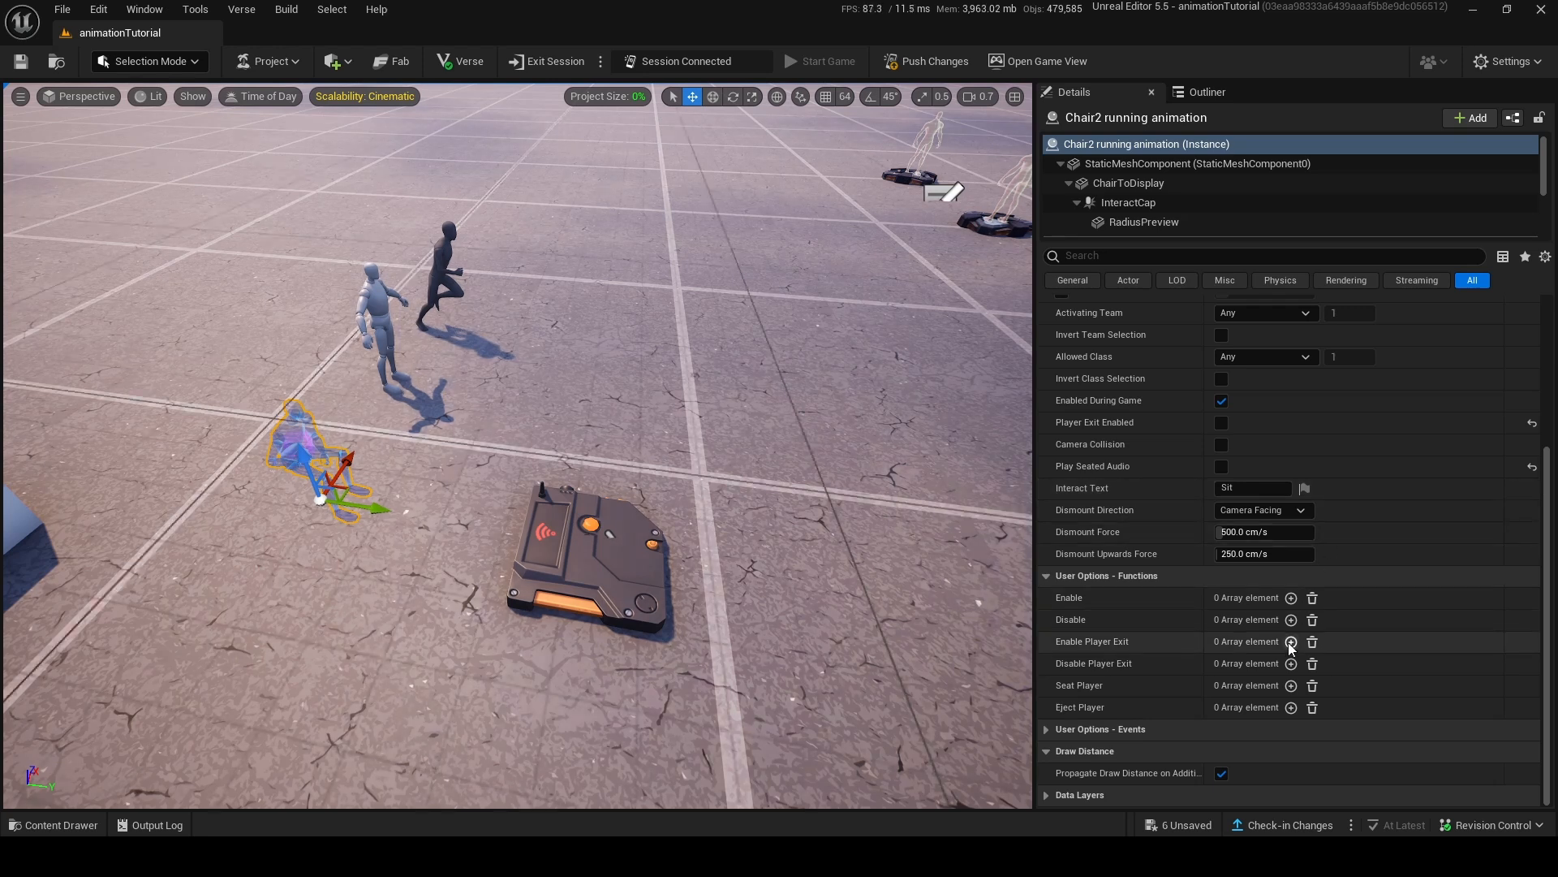
{"action": "left_click", "coordinate": [1291, 686]}
{"action": "left_click", "coordinate": [1460, 707]}
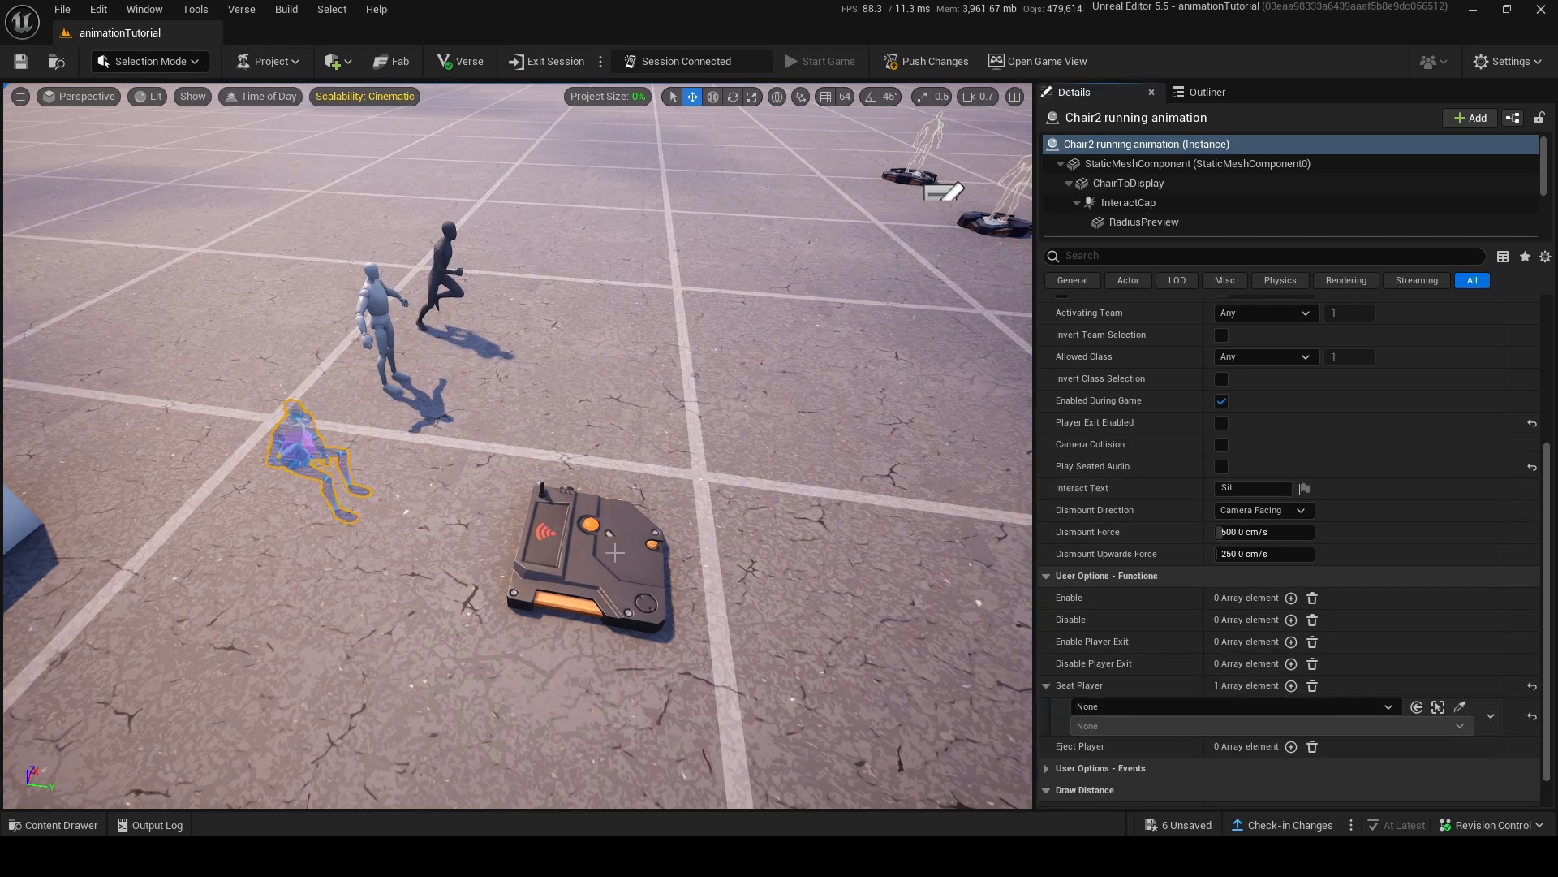
{"action": "left_click", "coordinate": [589, 560]}
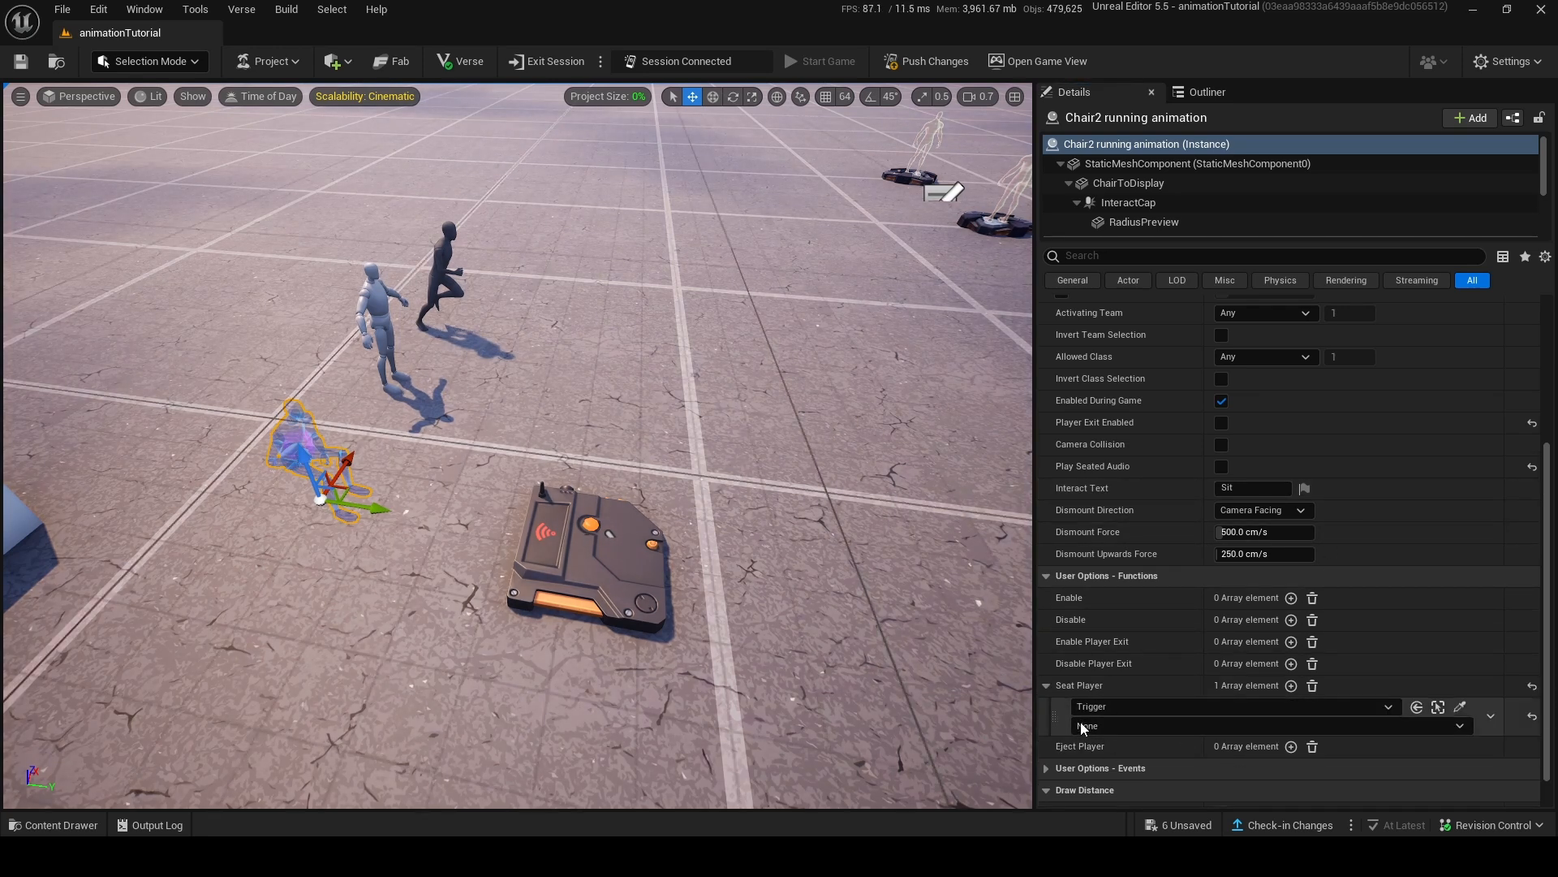
{"action": "left_click", "coordinate": [1083, 726]}
{"action": "left_click", "coordinate": [1161, 758]}
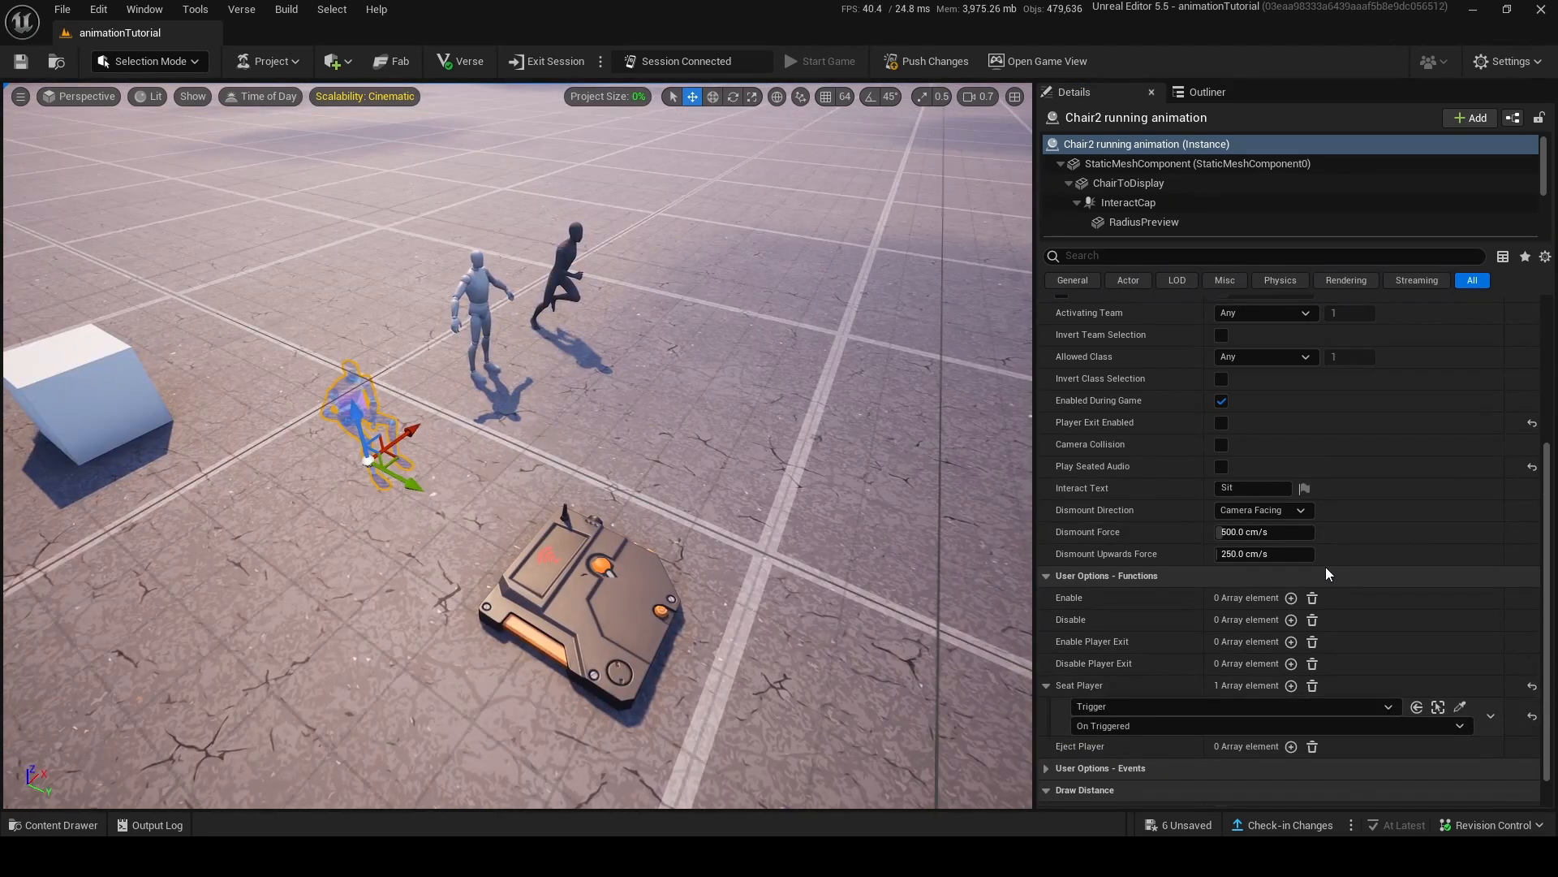
Launch a test session of the project, saving the unsaved content.
{"action": "mouse_move", "coordinate": [812, 454]}
{"action": "right_mouse_down"}
{"action": "mouse_move", "coordinate": [520, 324]}
{"action": "mouse_move", "coordinate": [730, 422]}
{"action": "mouse_move", "coordinate": [714, 373]}
{"action": "mouse_move", "coordinate": [860, 373]}
{"action": "mouse_move", "coordinate": [698, 446]}
{"action": "mouse_move", "coordinate": [812, 446]}
{"action": "mouse_move", "coordinate": [796, 455]}
{"action": "mouse_move", "coordinate": [830, 468]}
{"action": "right_mouse_up"}
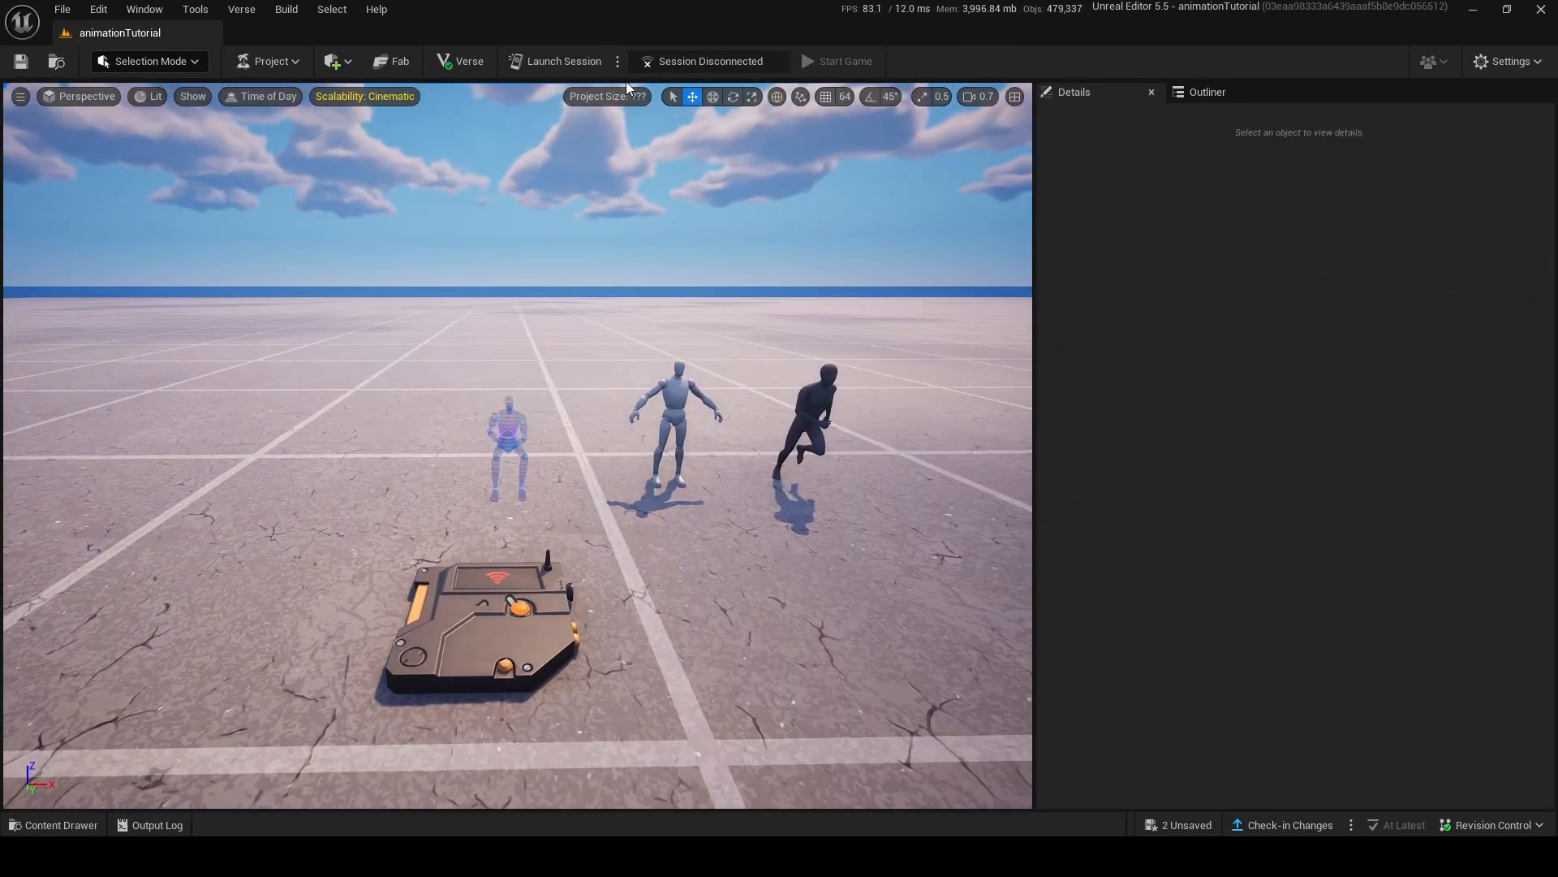
{"action": "left_click", "coordinate": [617, 62]}
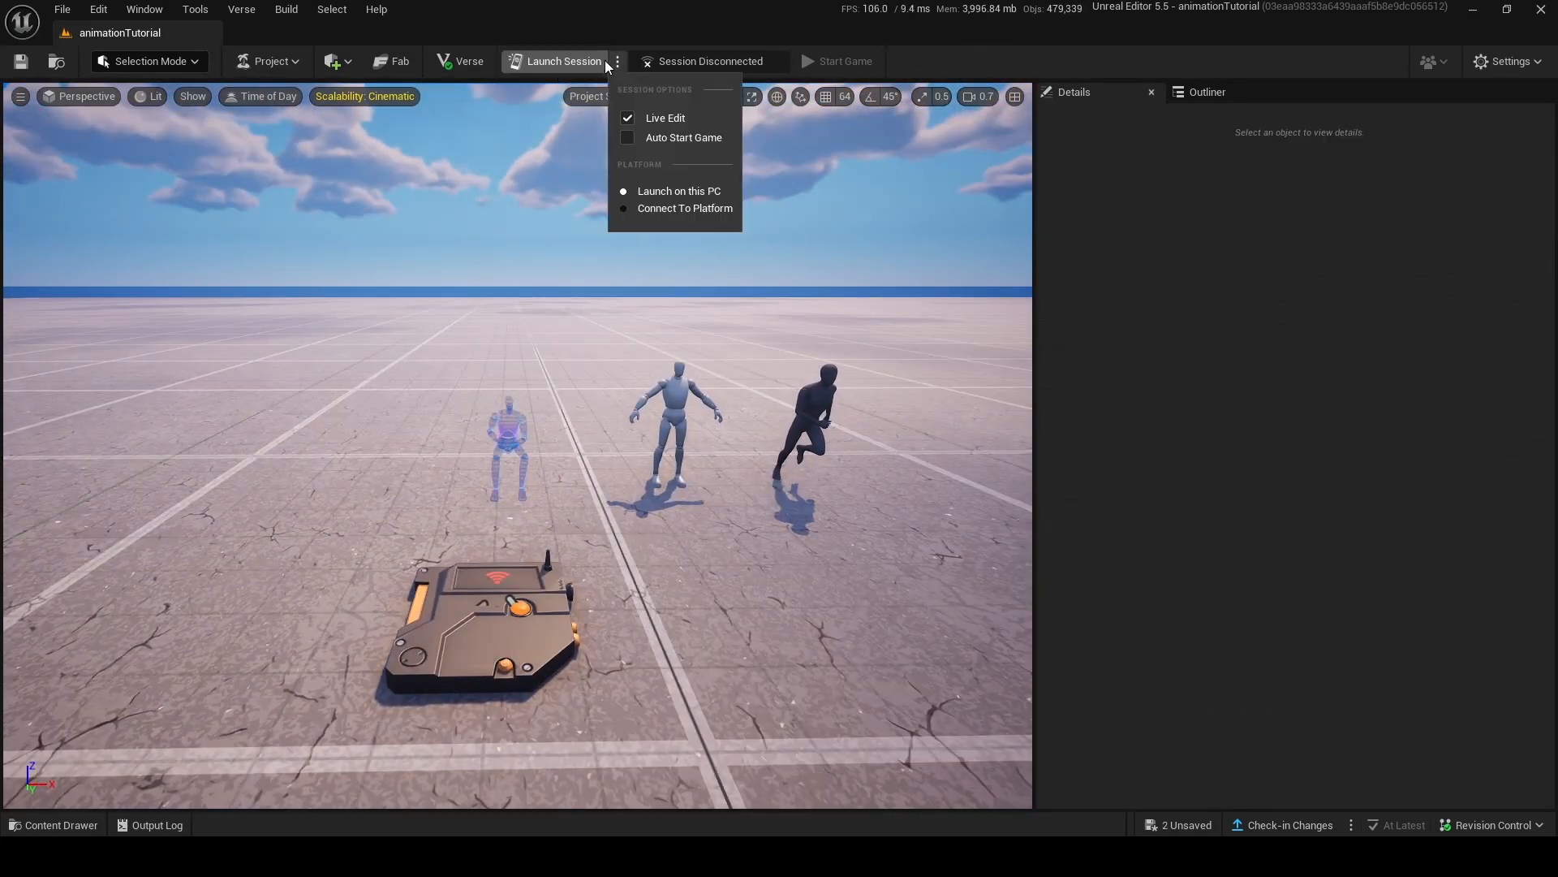
{"action": "left_click", "coordinate": [594, 61]}
{"action": "left_click", "coordinate": [883, 611]}
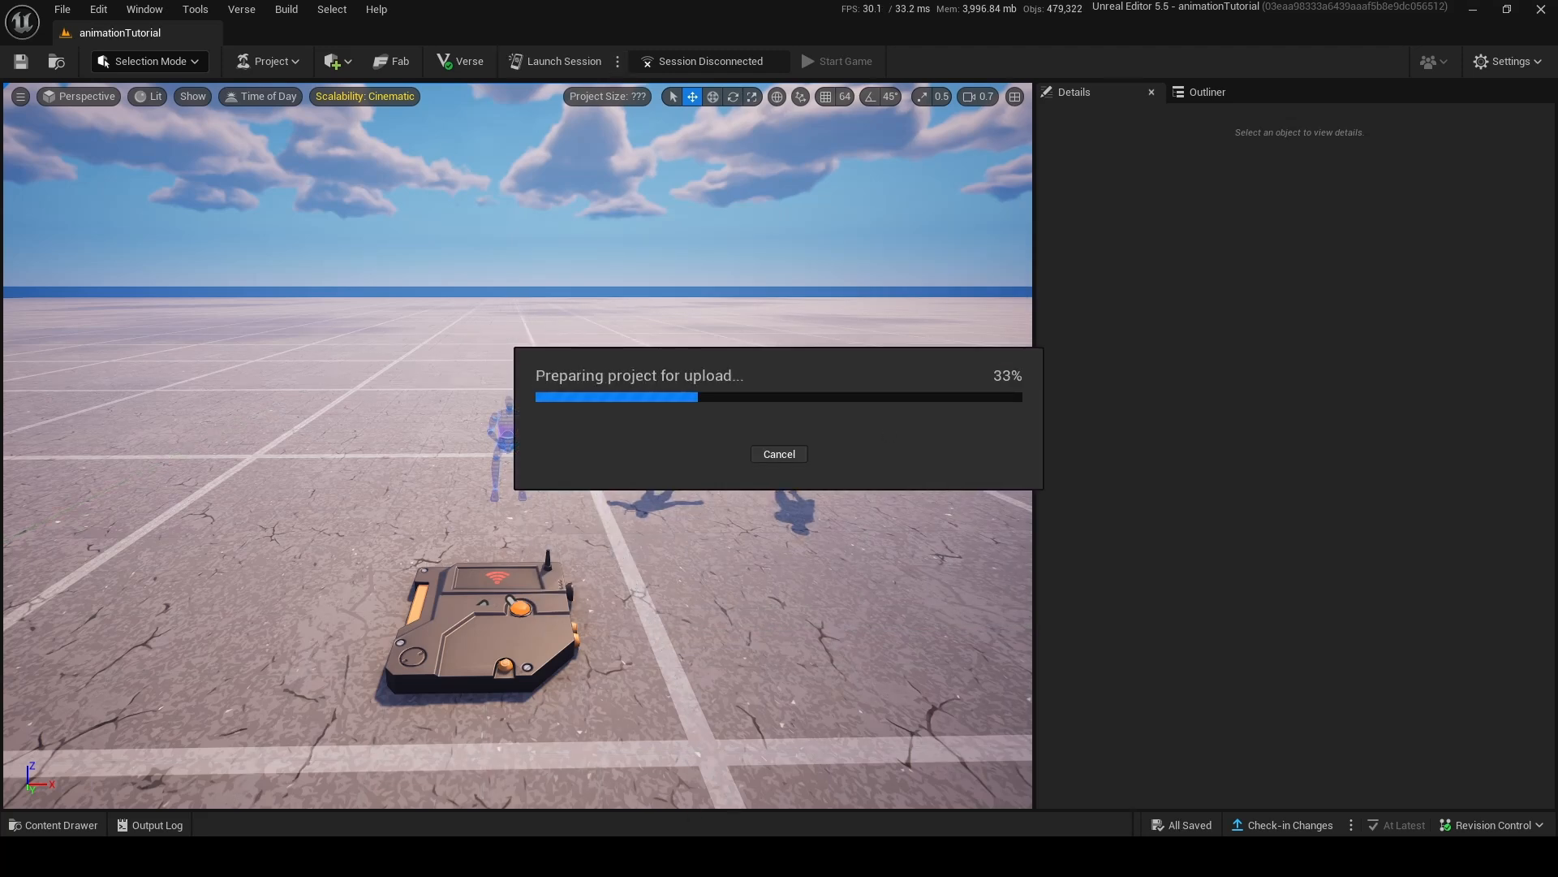
Check in Notepad the quotation marks that enclose the animation path on the Default Animation line.
{"action": "left_click", "coordinate": [603, 855]}
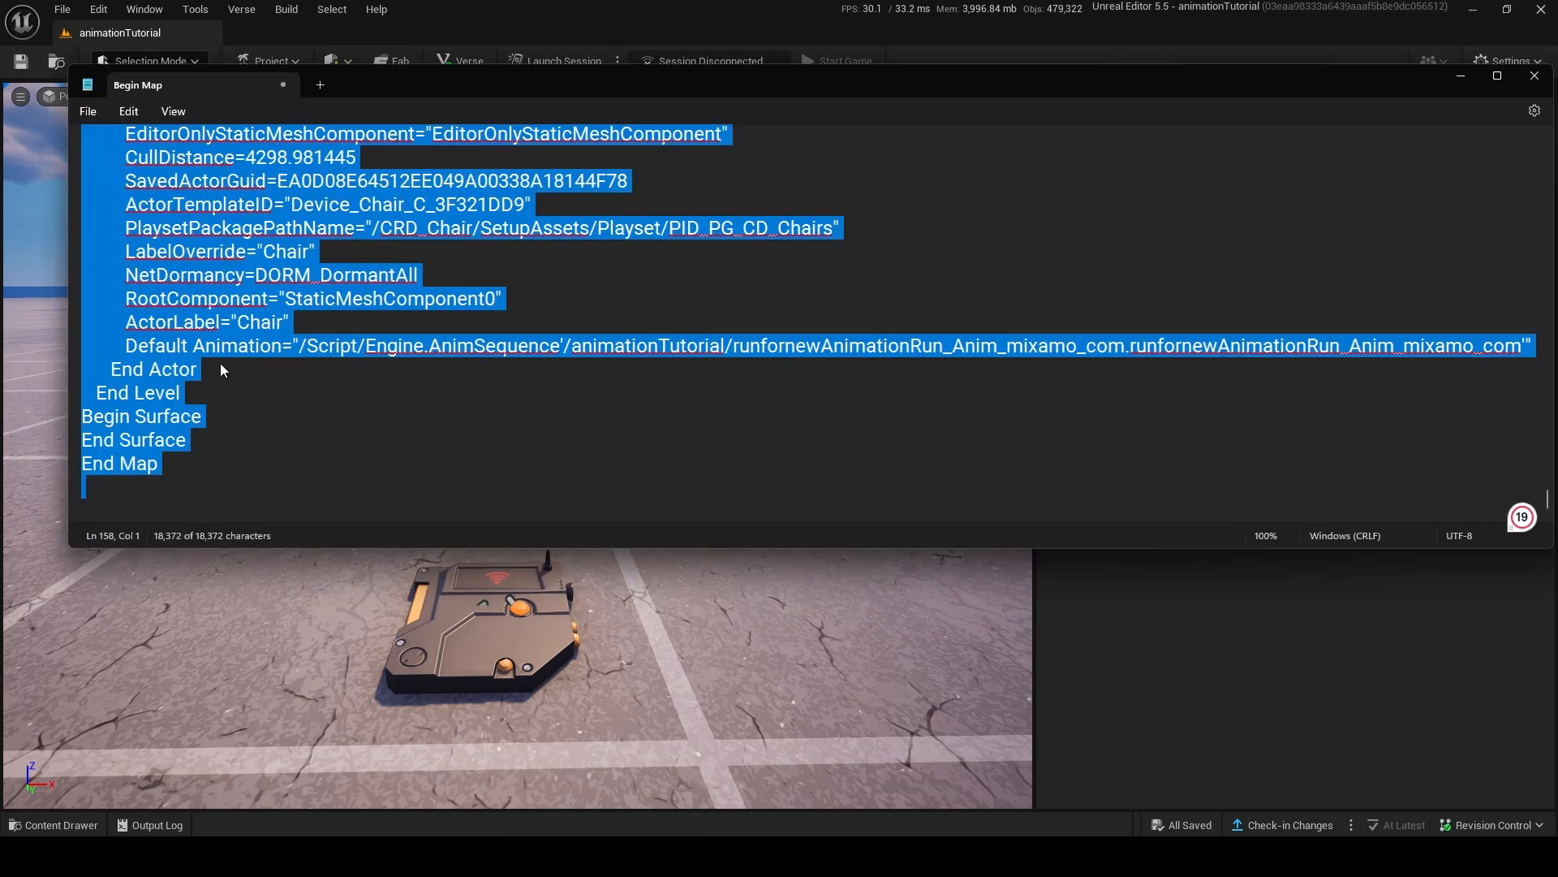
{"action": "left_click", "coordinate": [1520, 346]}
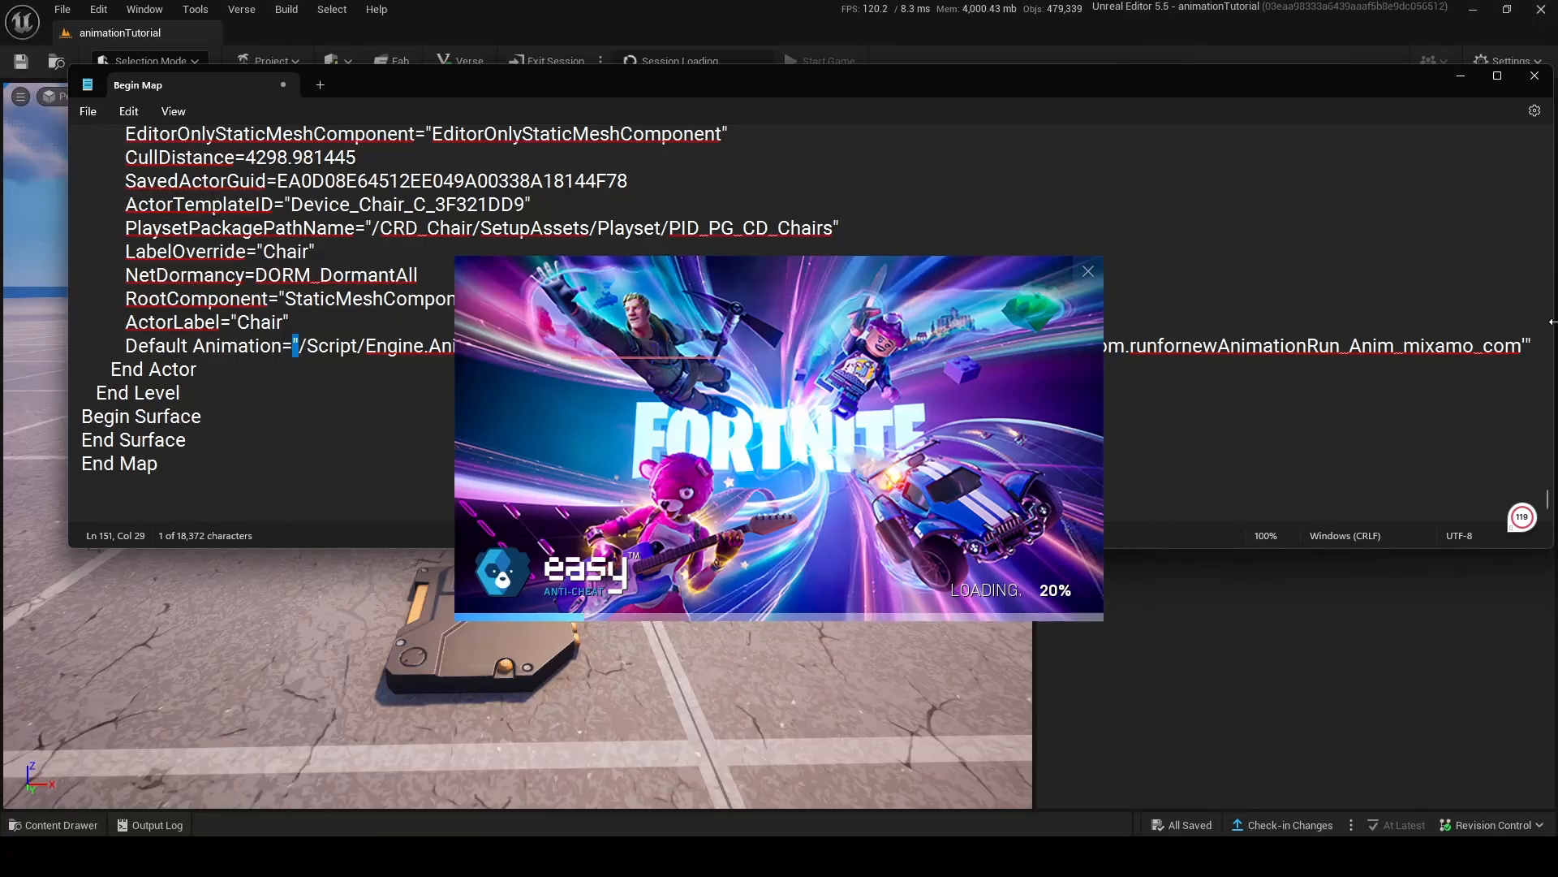
{"action": "double_click", "coordinate": [1520, 347]}
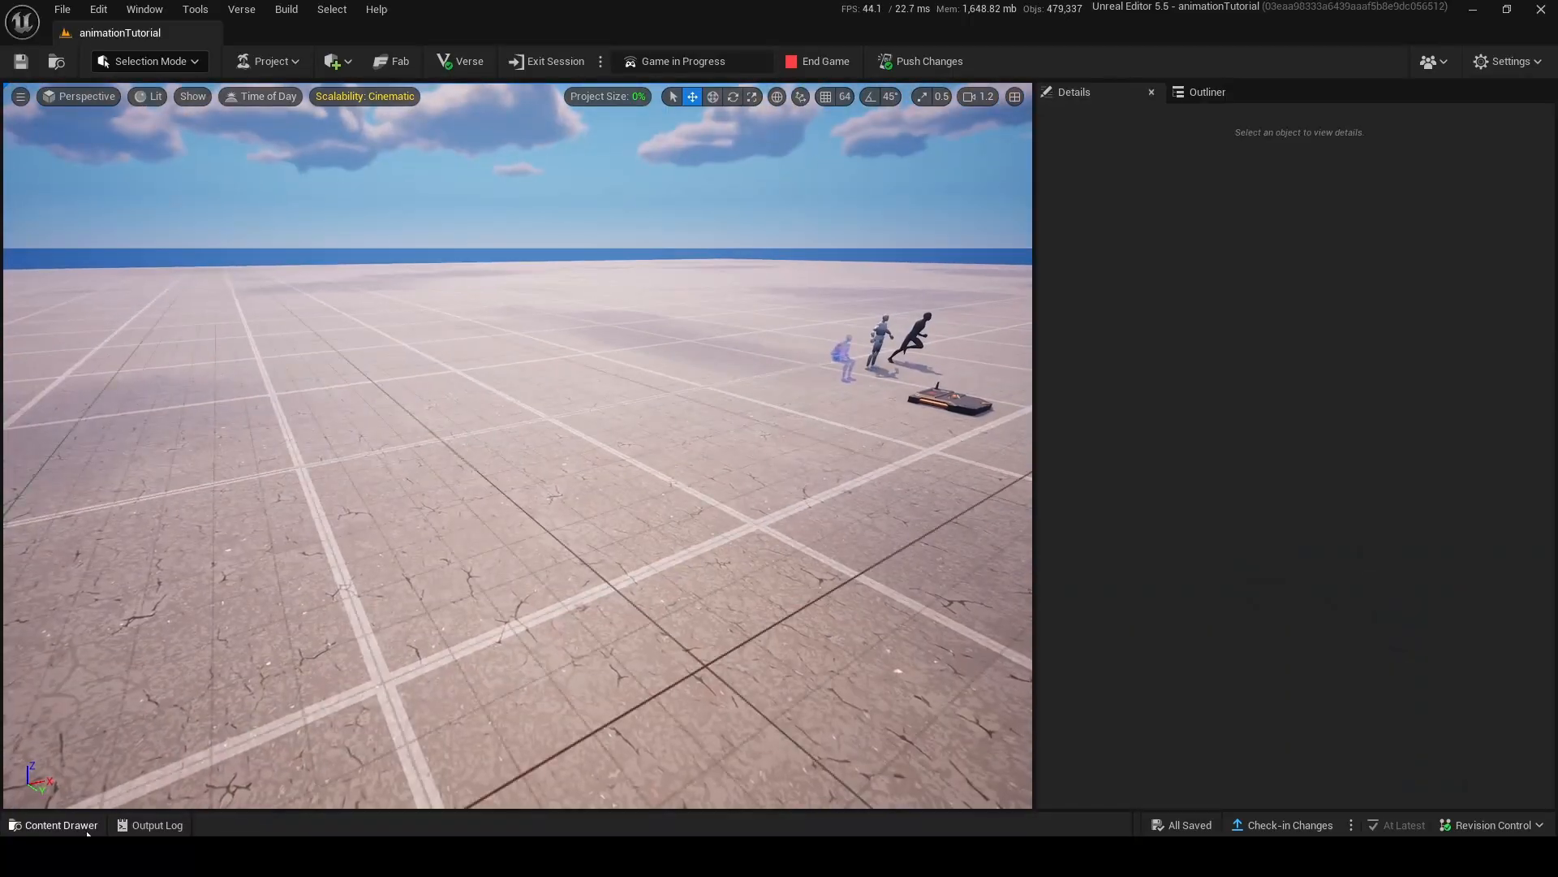
Create a Level Sequence in the animationTutorial content and open it in Sequencer.
{"action": "left_click", "coordinate": [61, 825]}
{"action": "right_click", "coordinate": [976, 681]}
{"action": "mouse_move", "coordinate": [1072, 469]}
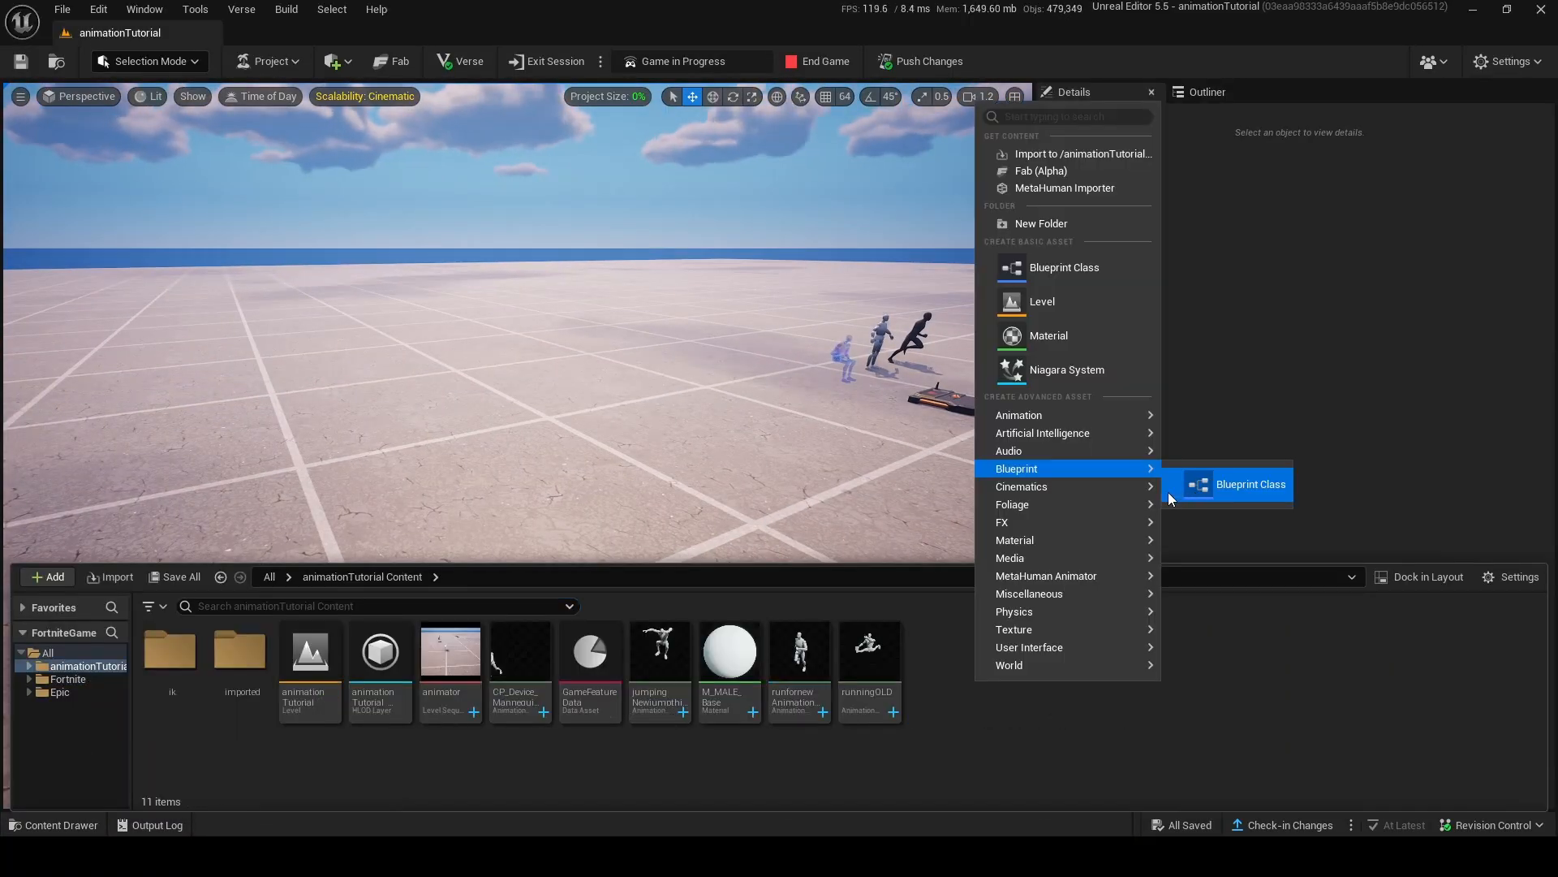
{"action": "left_click", "coordinate": [1198, 501]}
{"action": "key", "text": "Return"}
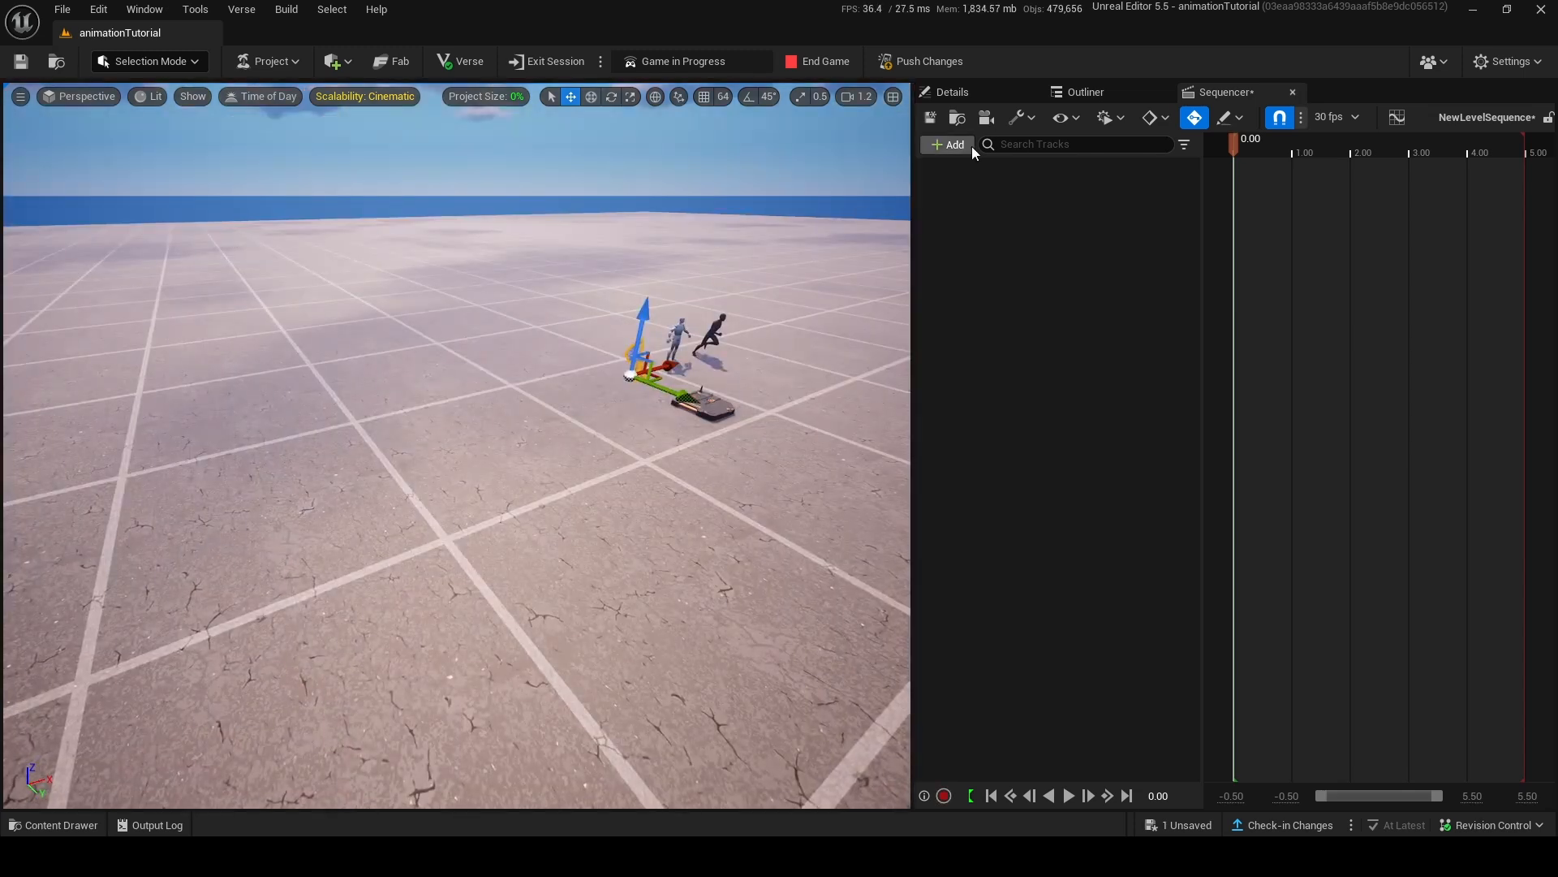
Add the Chair2 running animation actor to the level sequence and give it a Transform track.
{"action": "left_click", "coordinate": [966, 145]}
{"action": "mouse_move", "coordinate": [1068, 183]}
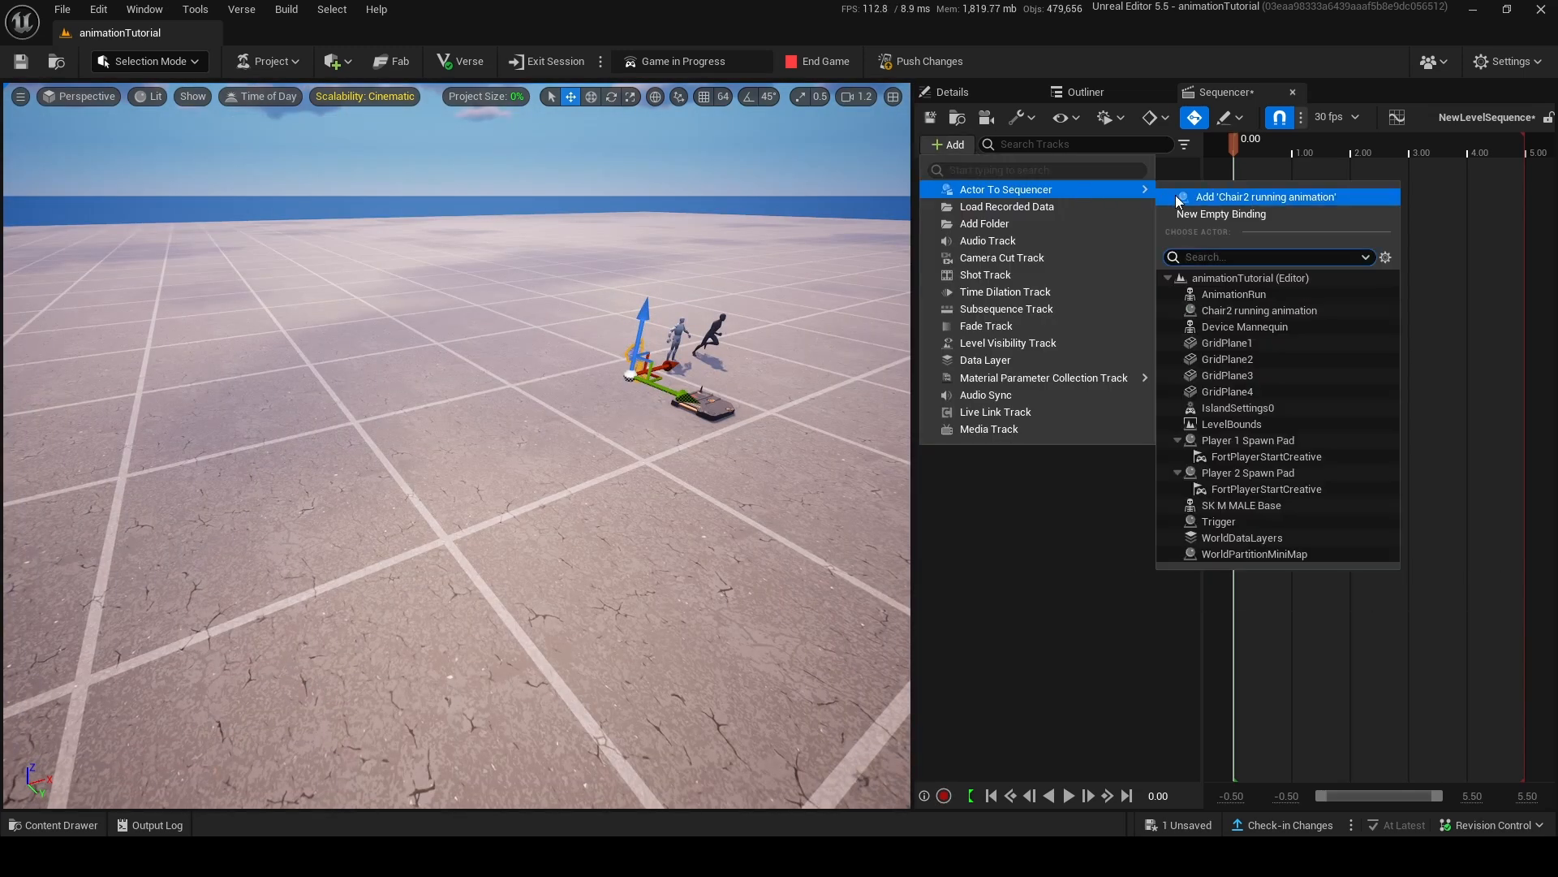
{"action": "left_click", "coordinate": [1176, 194]}
{"action": "left_click", "coordinate": [1124, 167]}
{"action": "left_click", "coordinate": [1191, 283]}
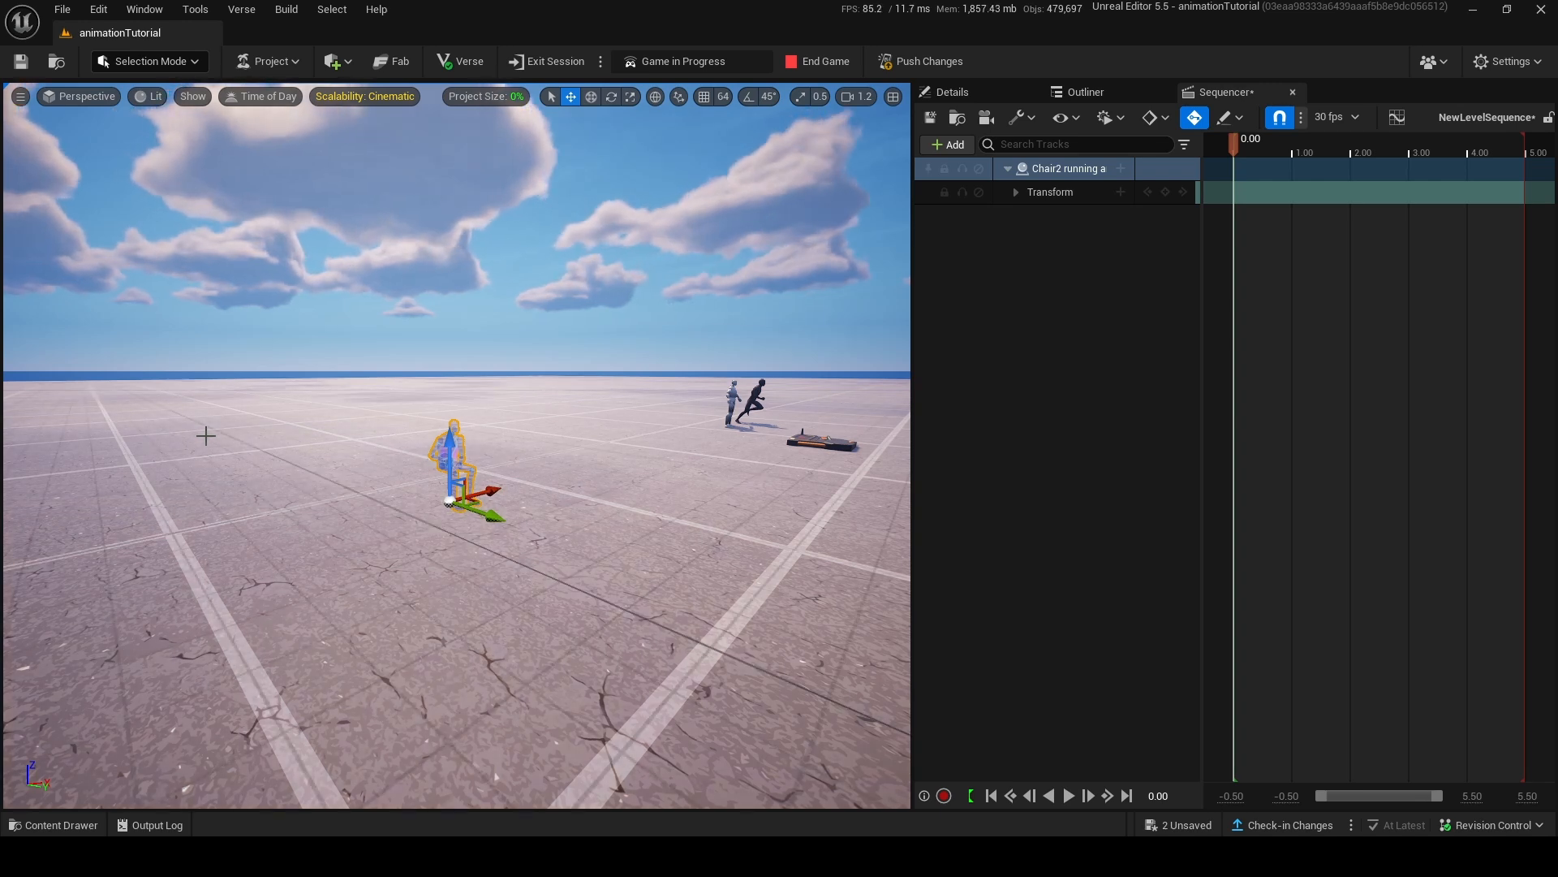
Keyframe the chair's movement across the ground with transform keys at the sequence's start, at 1.9667 and at its end.
{"action": "key", "text": "w"}
{"action": "mouse_move", "coordinate": [480, 442]}
{"action": "right_mouse_down"}
{"action": "mouse_move", "coordinate": [480, 471]}
{"action": "mouse_move", "coordinate": [480, 441]}
{"action": "right_mouse_up"}
{"action": "key", "text": "s"}
{"action": "key", "text": "d"}
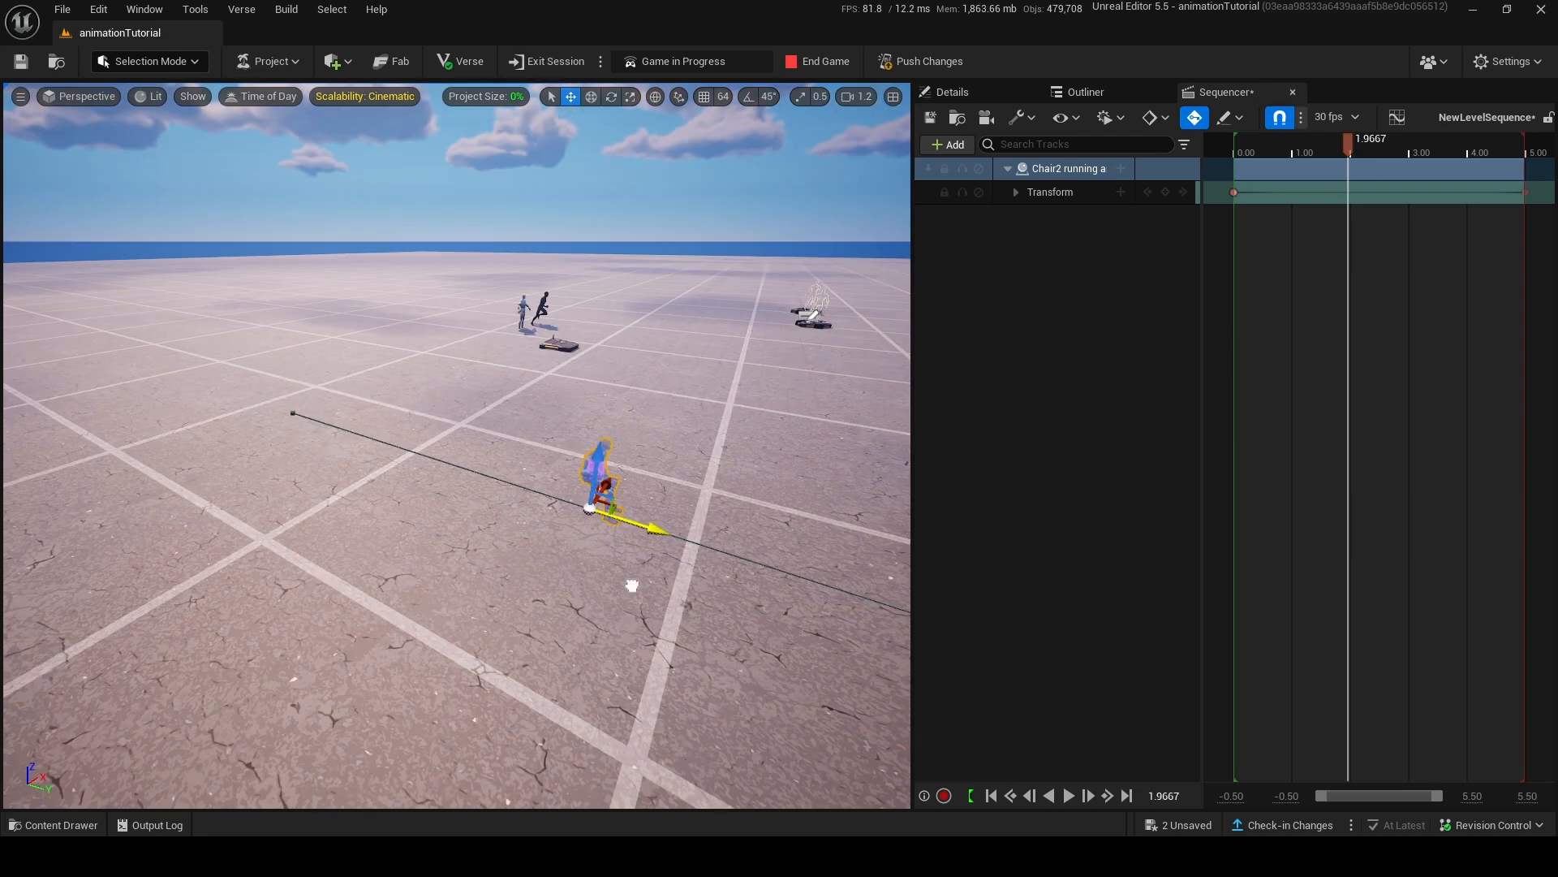
{"action": "left_click_drag", "start_coordinate": [610, 623], "coordinate": [383, 542]}
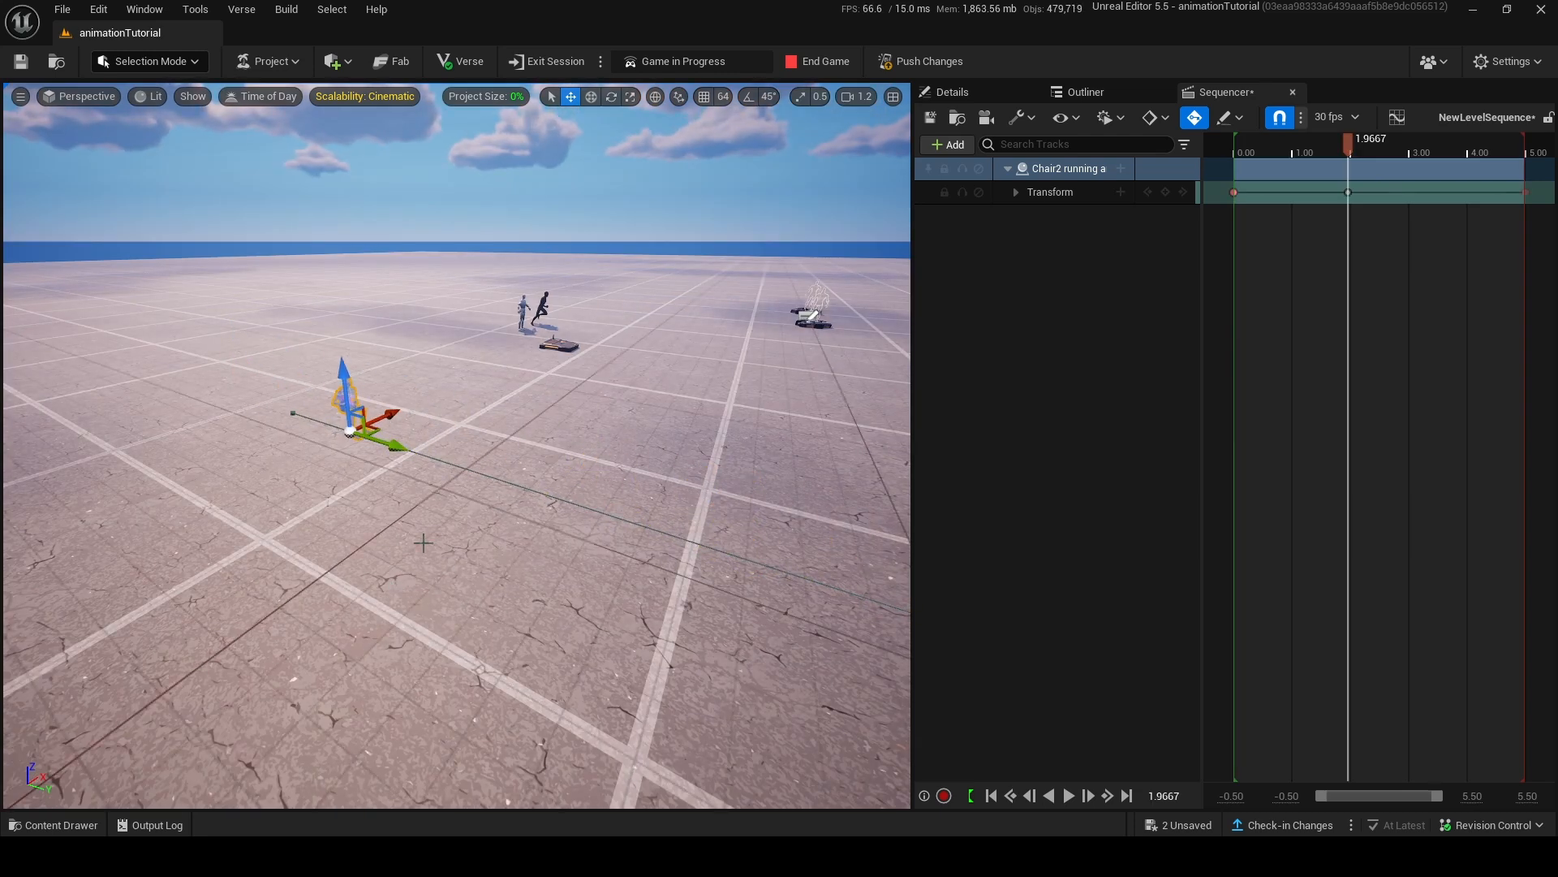
Place a Cinematic Sequence device in the level near the chair.
{"action": "key", "text": "d"}
{"action": "right_click_drag", "start_coordinate": [425, 539], "coordinate": [53, 783]}
{"action": "left_click", "coordinate": [47, 827]}
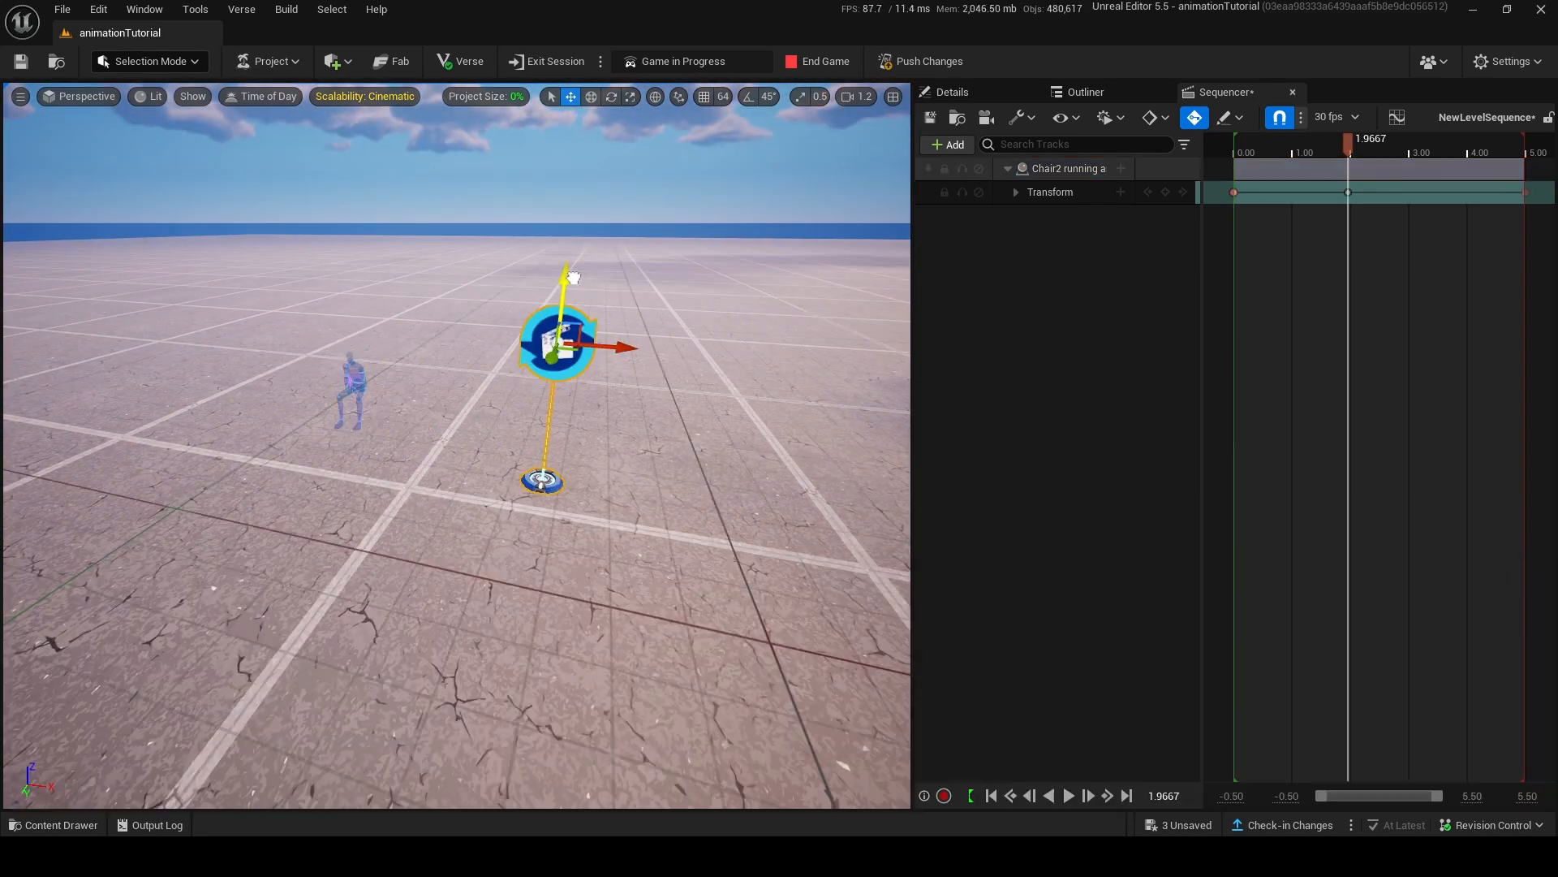
Assign NewLevelSequence to the Cinematic Sequence device, enable Loop Playback and set Finish Completion State Override to Force Restore State.
{"action": "left_click", "coordinate": [967, 93]}
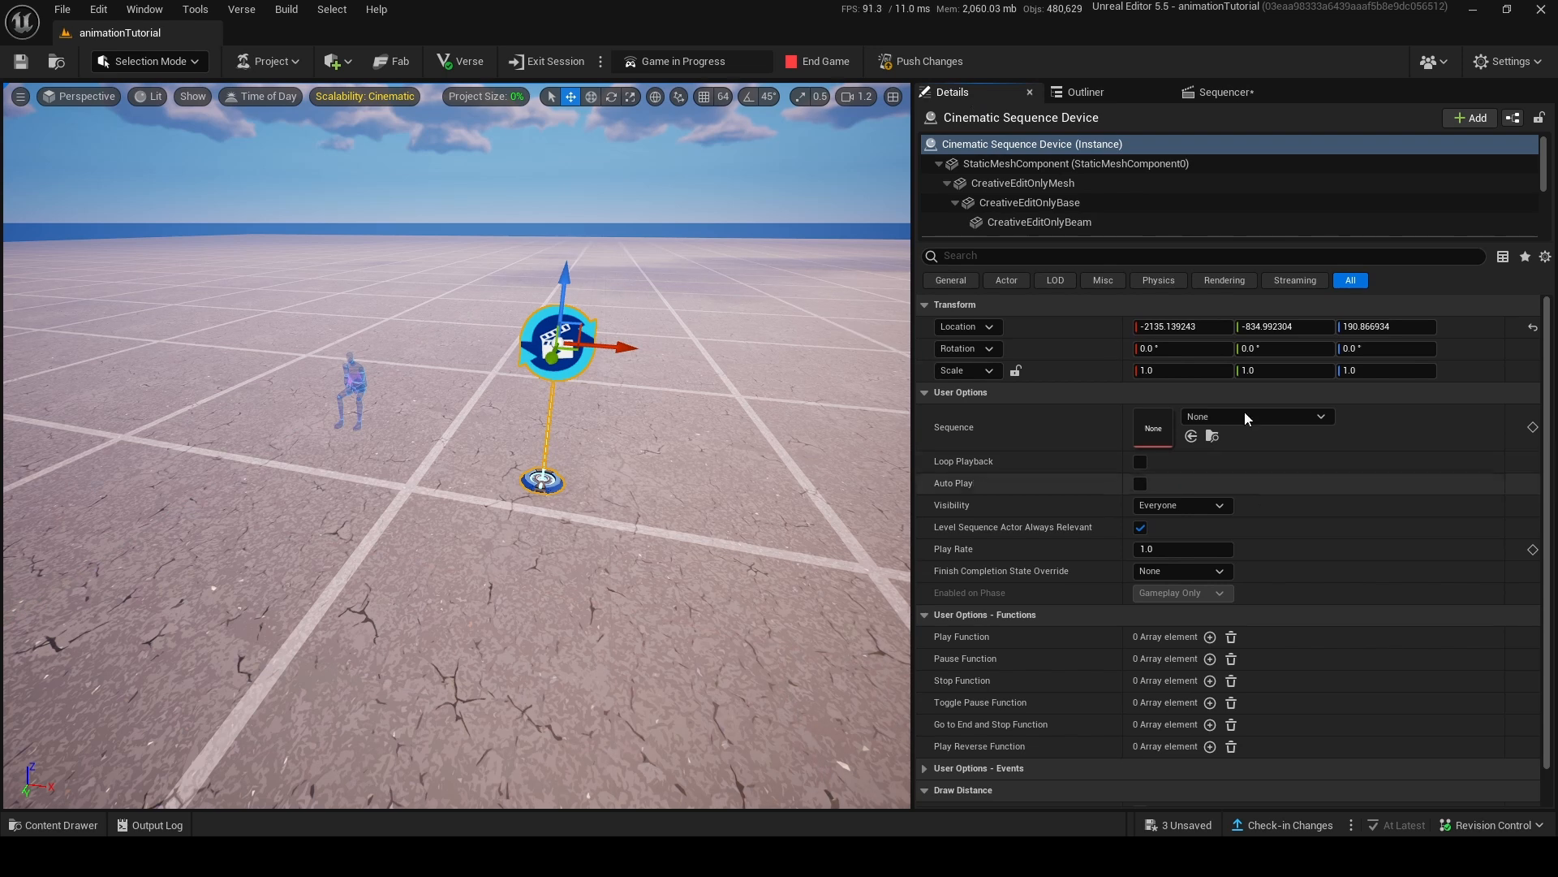
{"action": "left_click", "coordinate": [1269, 416]}
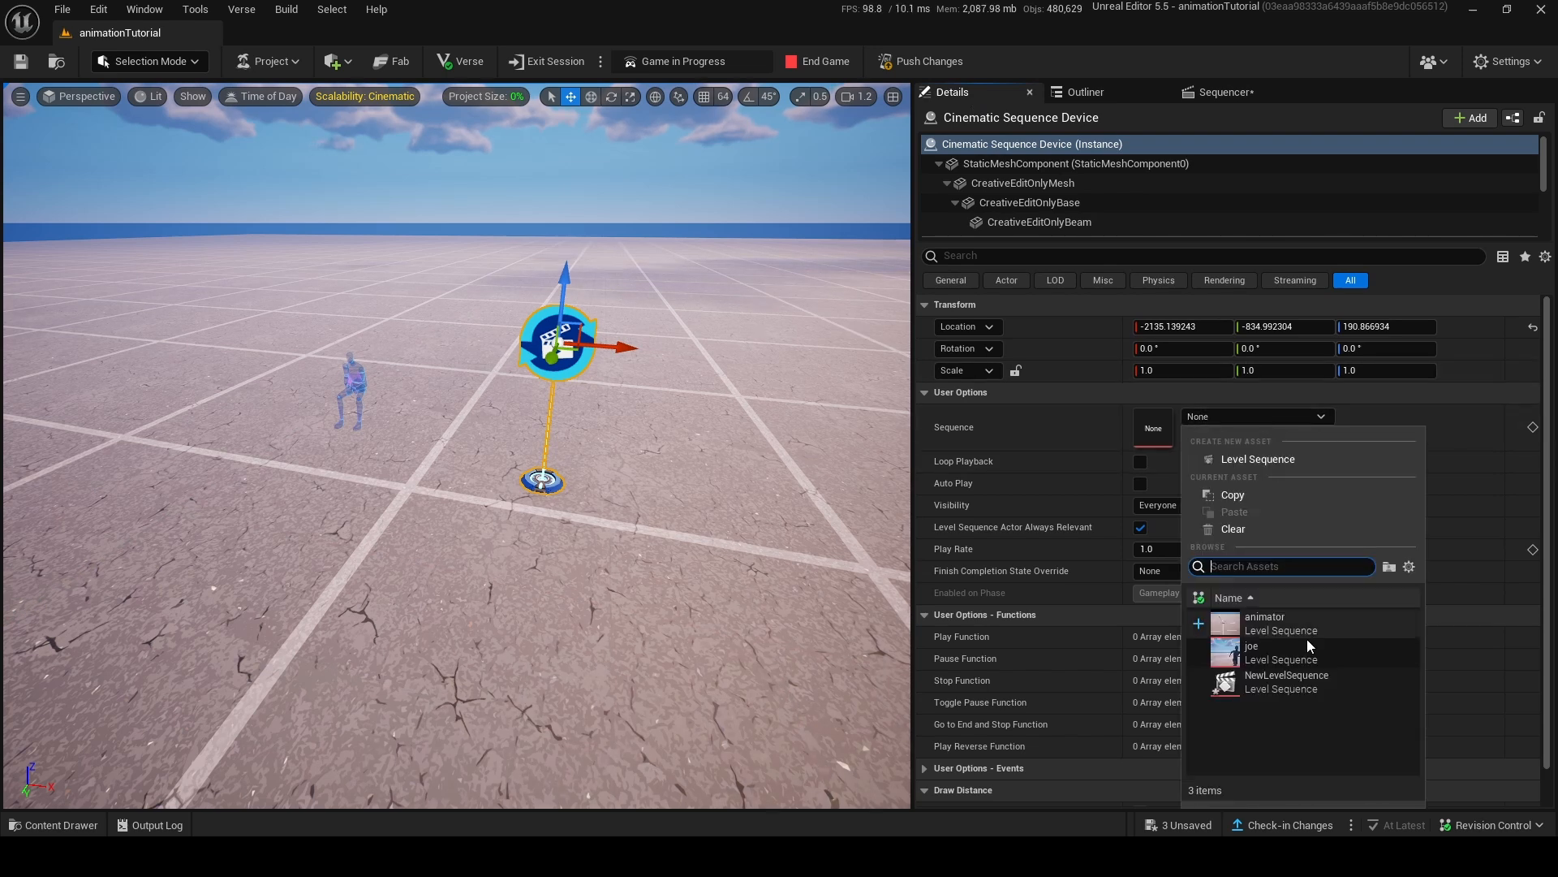
{"action": "left_click", "coordinate": [1307, 692]}
{"action": "left_click", "coordinate": [1140, 462]}
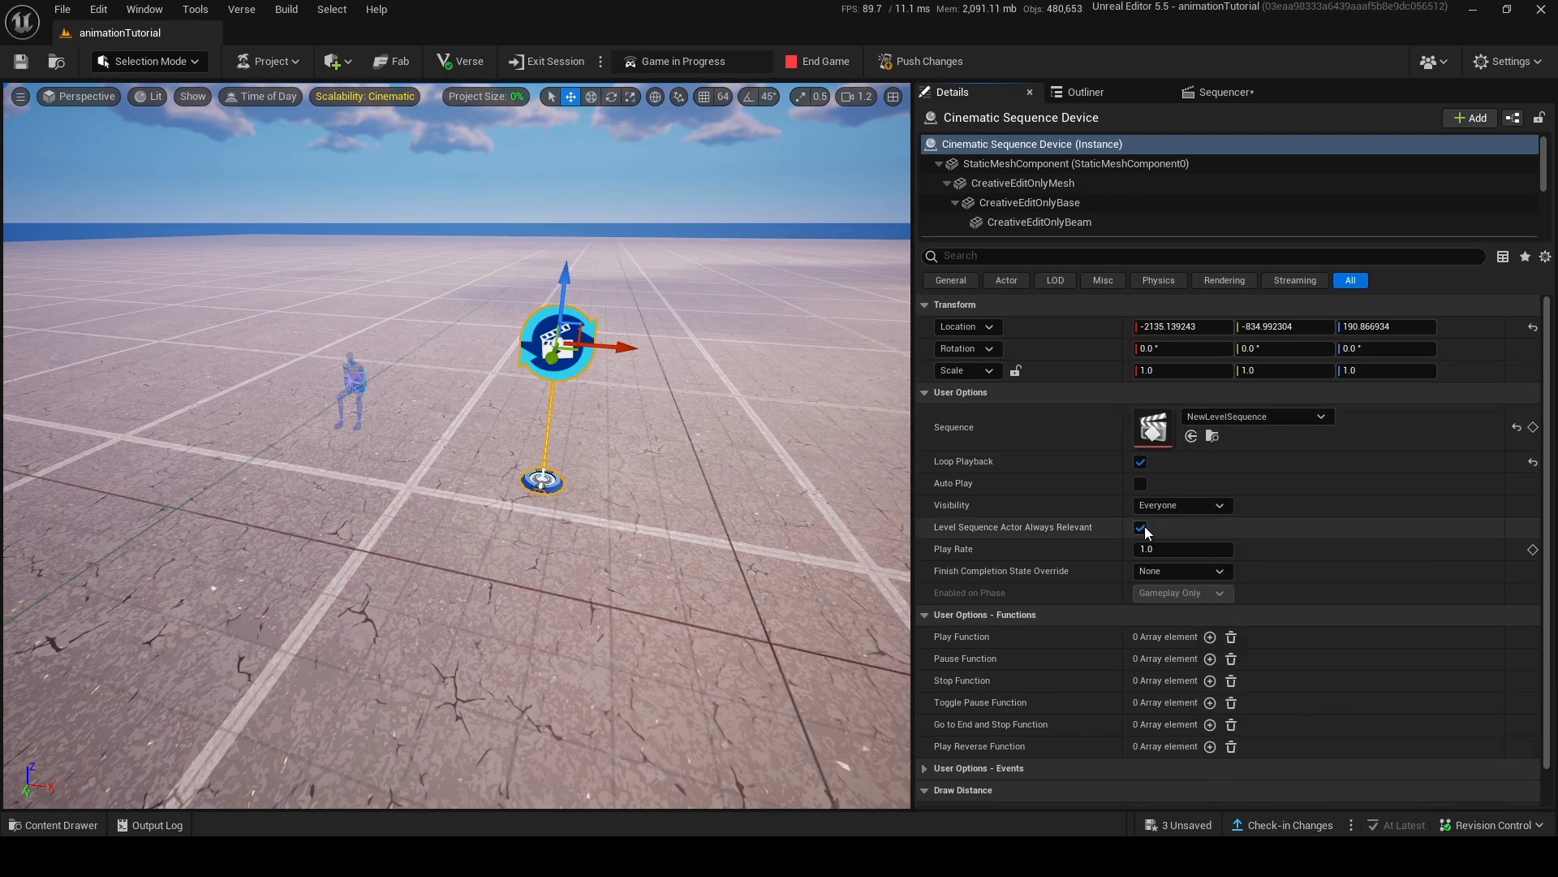
{"action": "left_click", "coordinate": [1182, 571]}
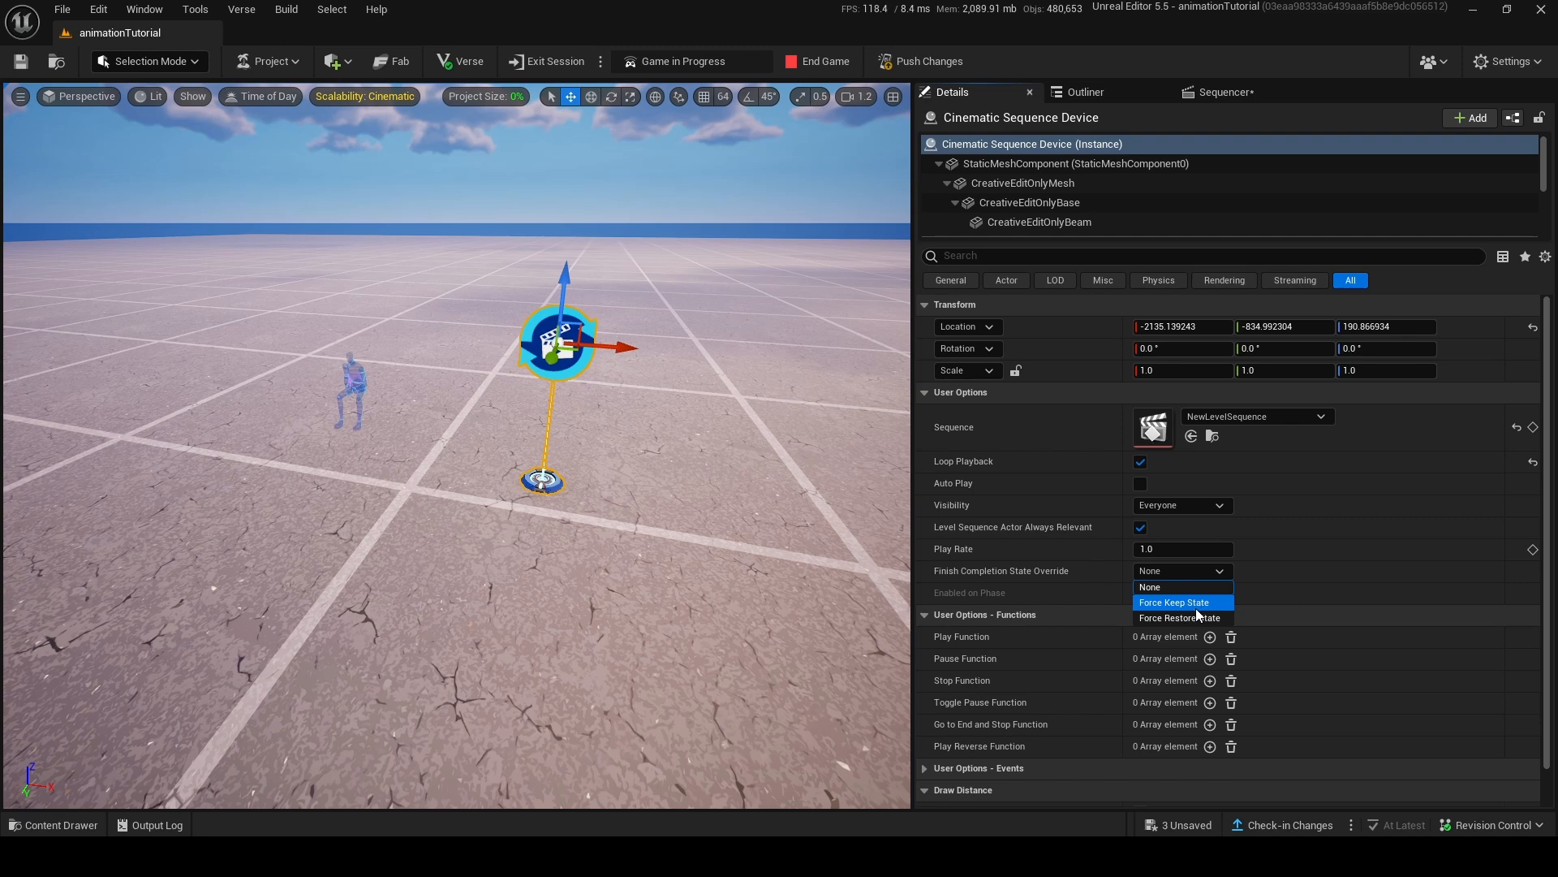
{"action": "left_click", "coordinate": [1184, 618]}
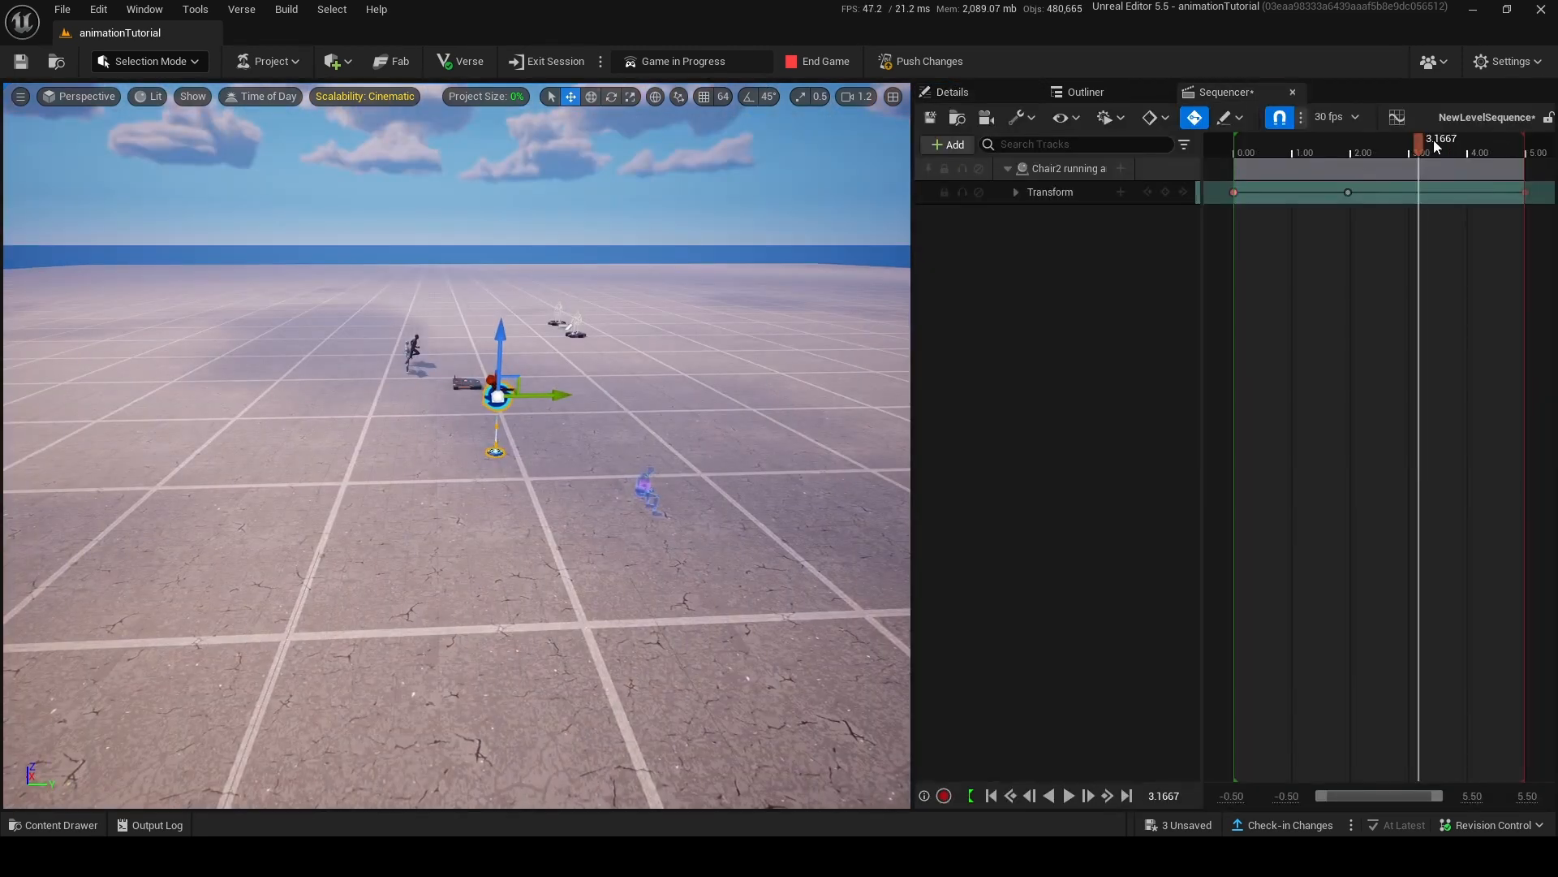
Set the interpolation of the chair's transform keys to Linear.
{"action": "left_click_drag", "start_coordinate": [1434, 140], "coordinate": [1302, 142]}
{"action": "left_click", "coordinate": [1238, 193]}
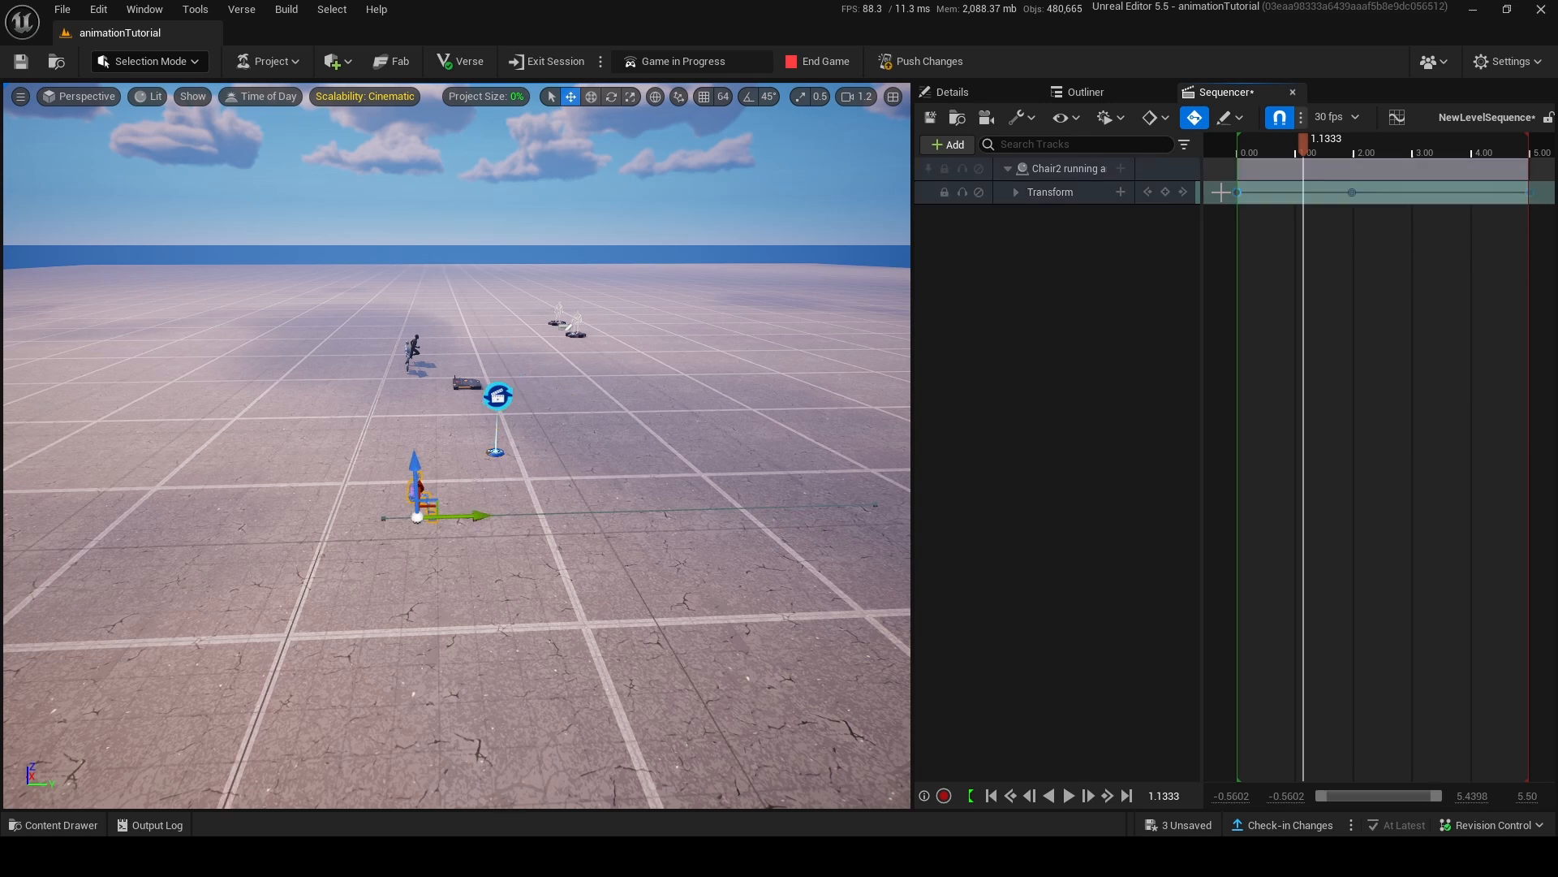
{"action": "right_click", "coordinate": [1238, 194]}
{"action": "left_click", "coordinate": [1323, 420]}
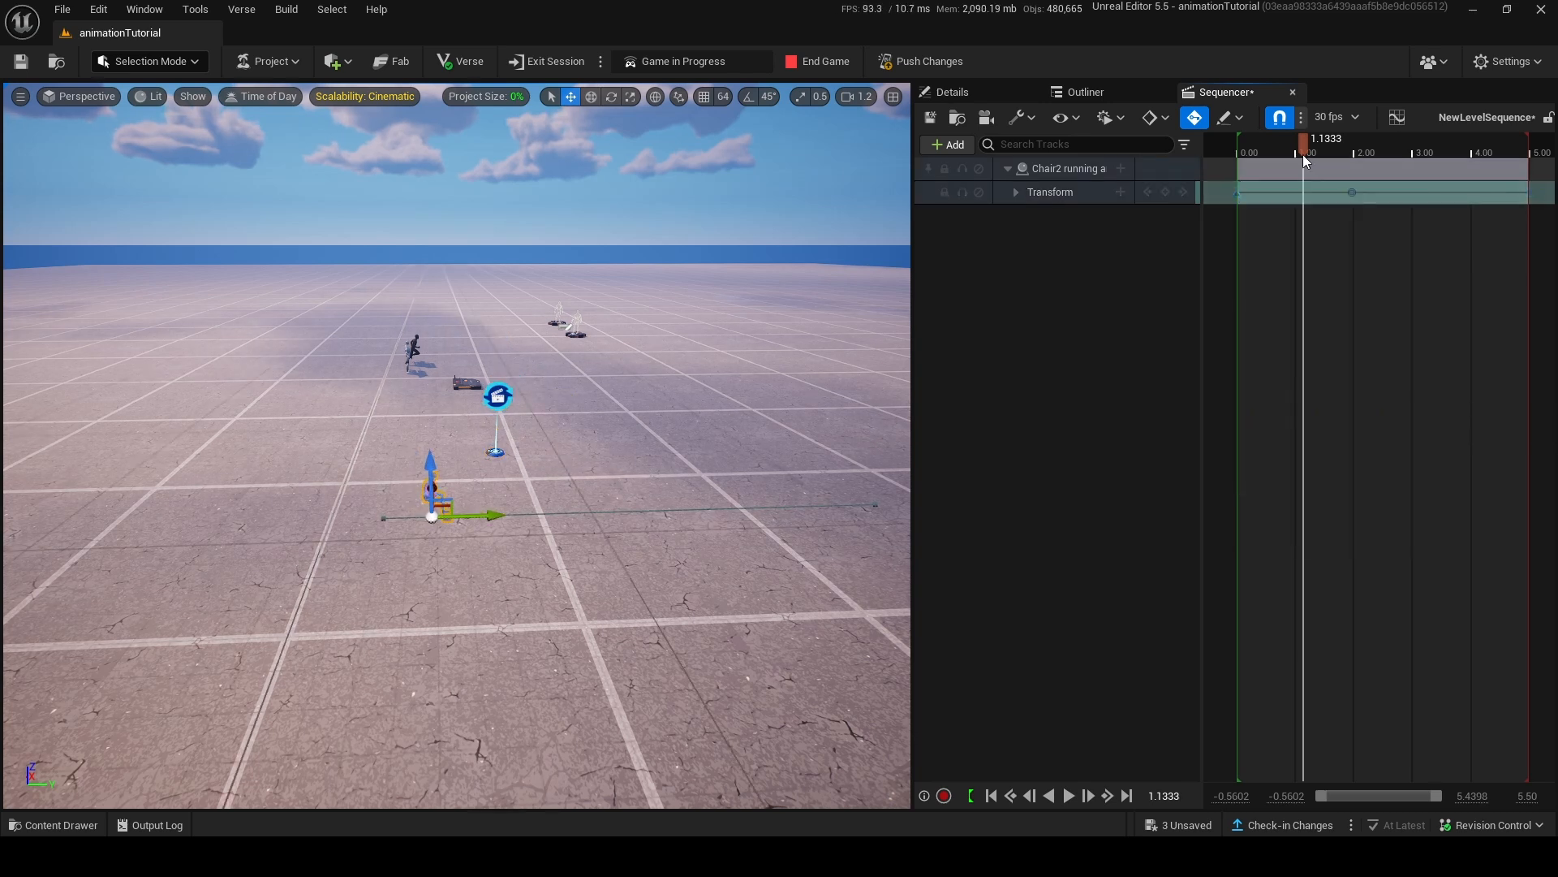
Delete the chair's middle transform key at 1.9667 and play back the straight movement.
{"action": "left_click_drag", "start_coordinate": [1302, 155], "coordinate": [1332, 203]}
{"action": "left_click_drag", "start_coordinate": [1470, 208], "coordinate": [1352, 235]}
{"action": "right_click", "coordinate": [1351, 193]}
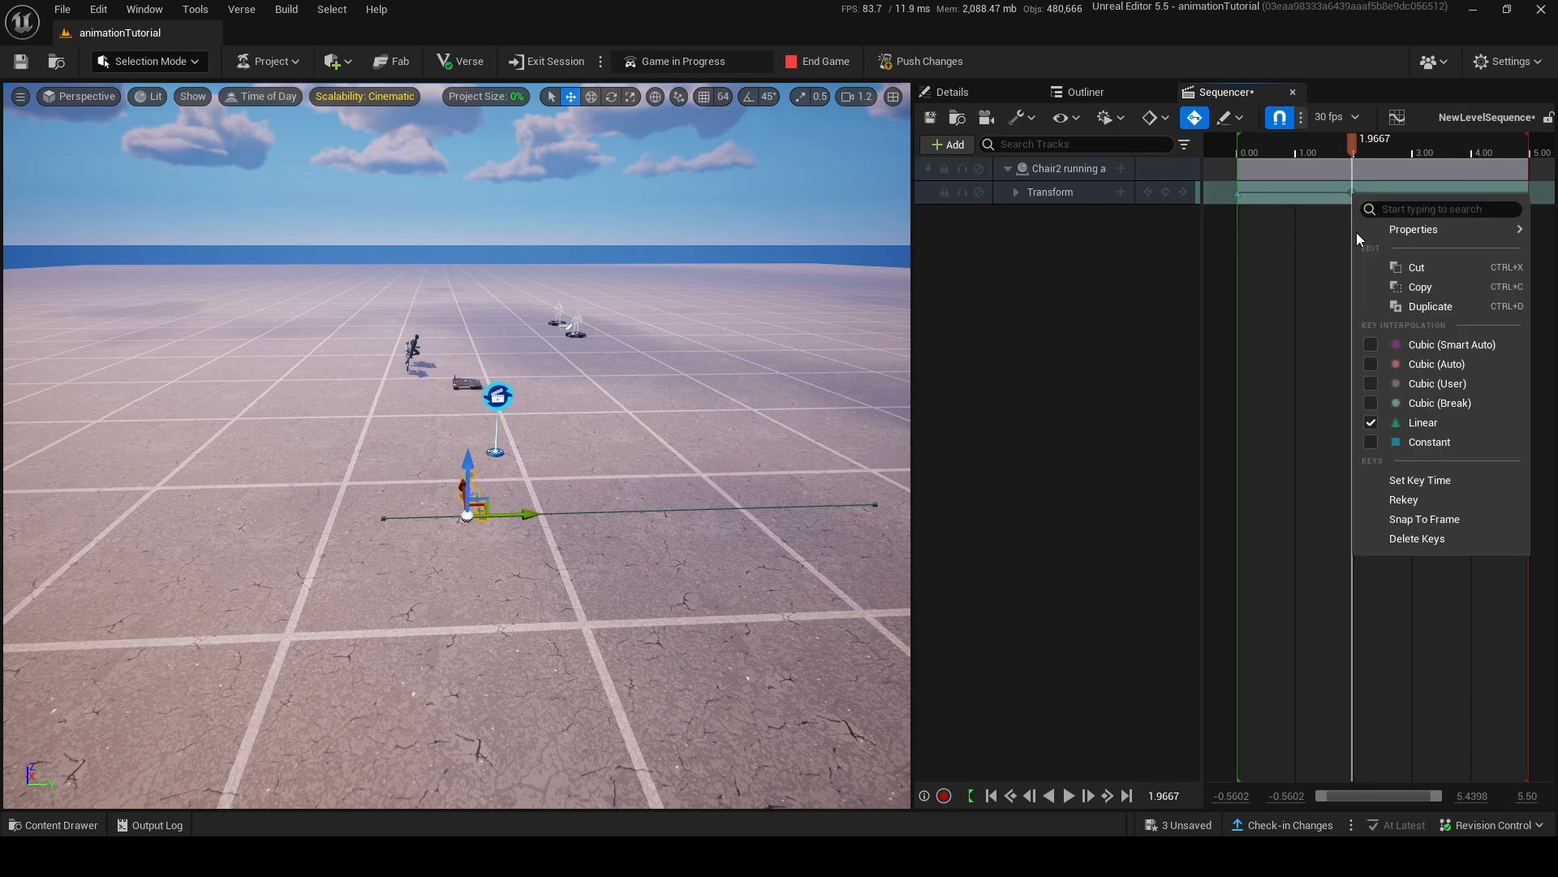
{"action": "left_click", "coordinate": [1428, 540]}
{"action": "key", "text": "space"}
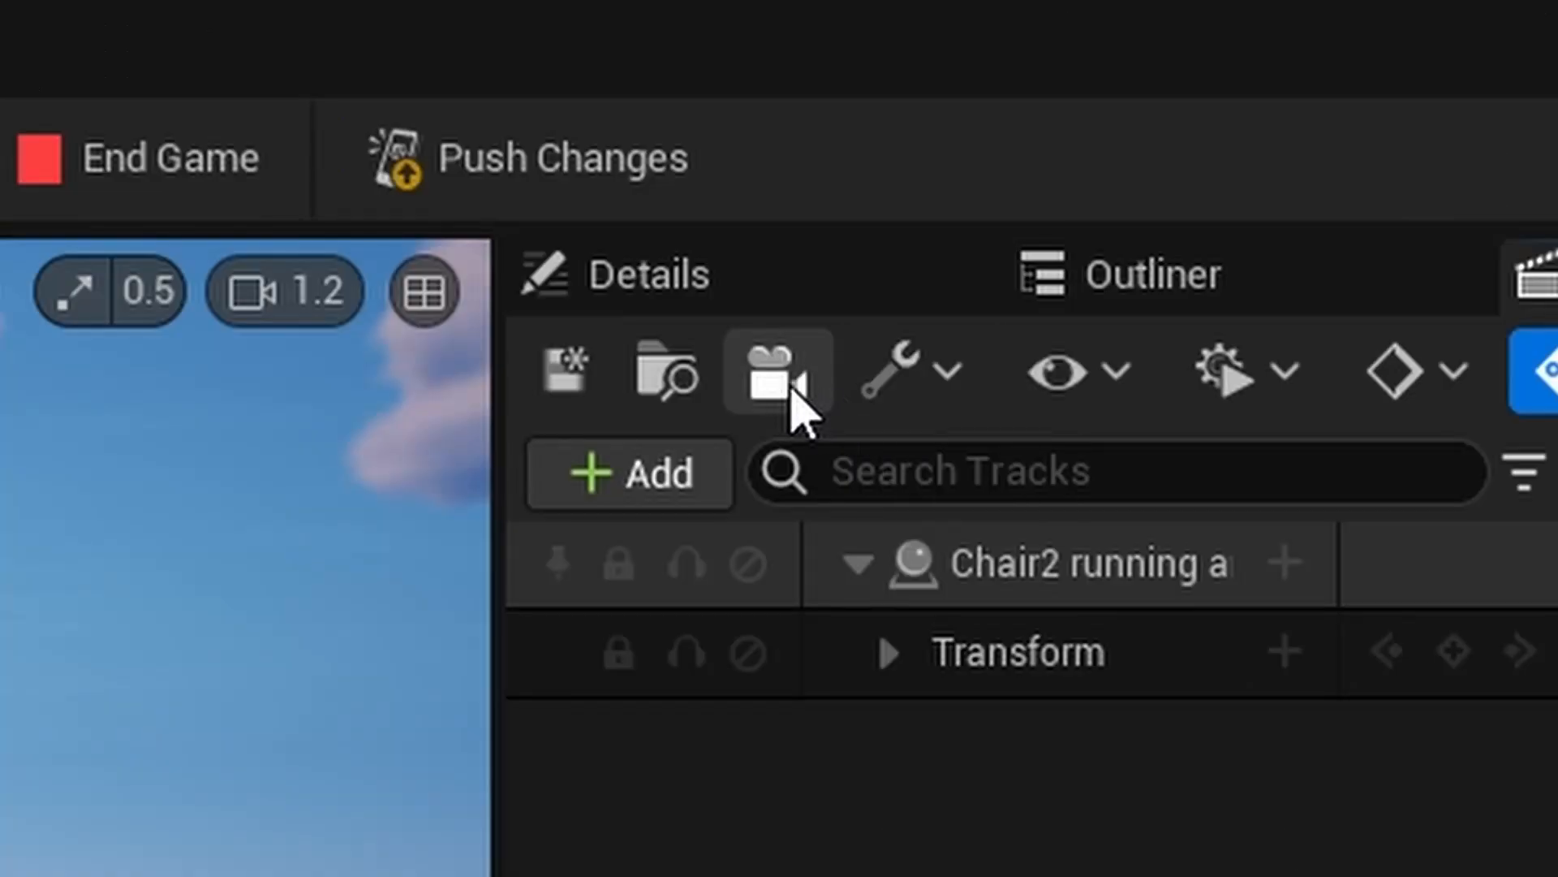
Add a cine camera with a Camera Cuts track to the level sequence, keeping its camera component.
{"action": "left_click", "coordinate": [986, 117]}
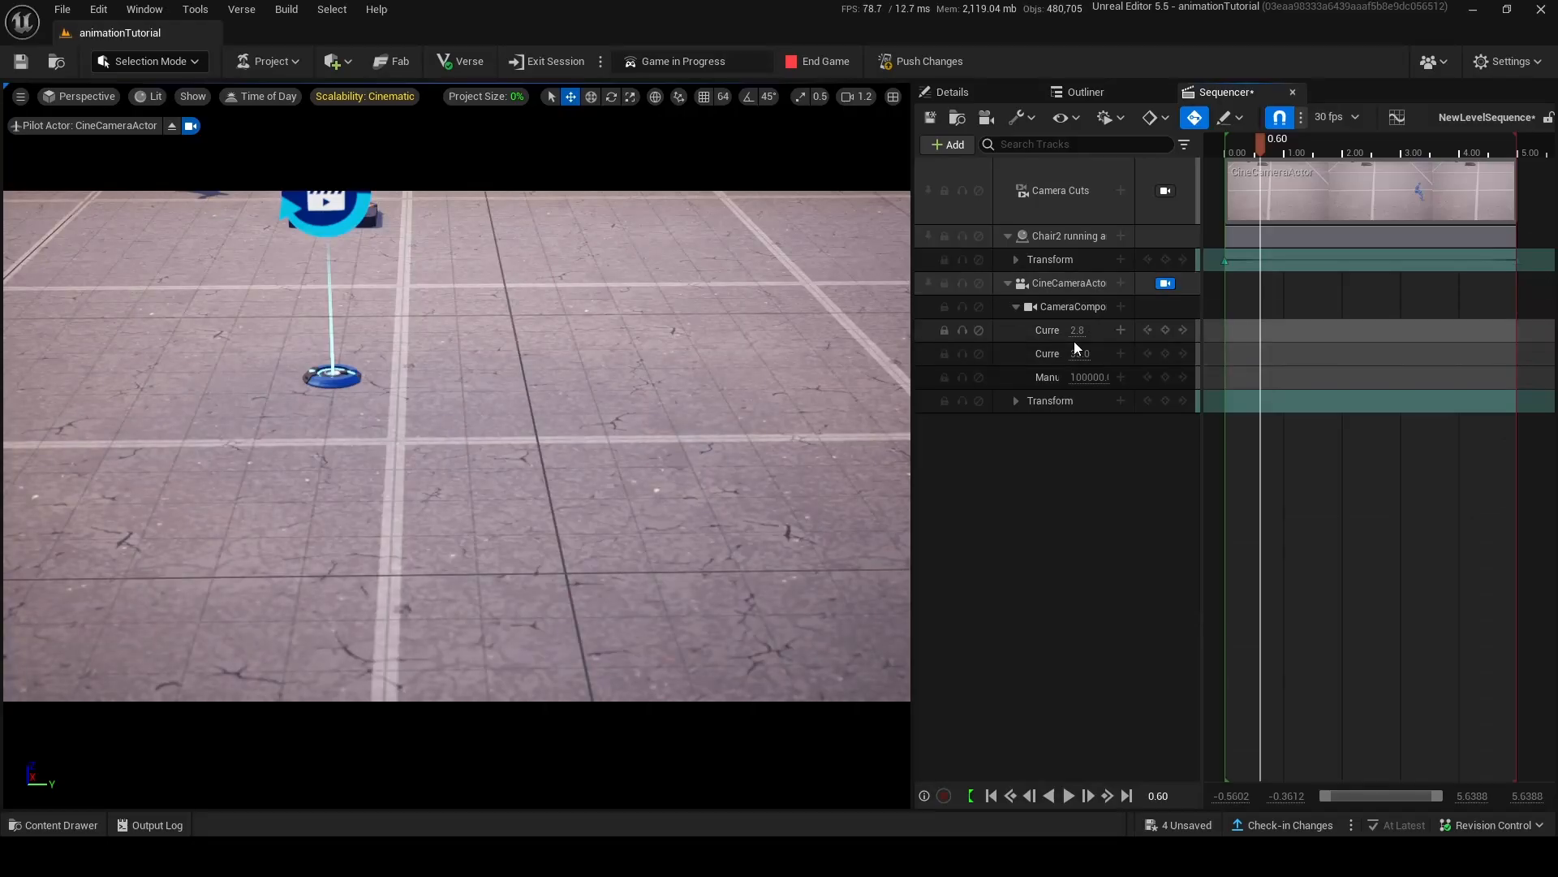
{"action": "left_click_drag", "start_coordinate": [1072, 335], "coordinate": [1201, 335]}
{"action": "left_click", "coordinate": [1076, 352]}
{"action": "key", "text": "Delete"}
{"action": "key", "text": "ctrl+z"}
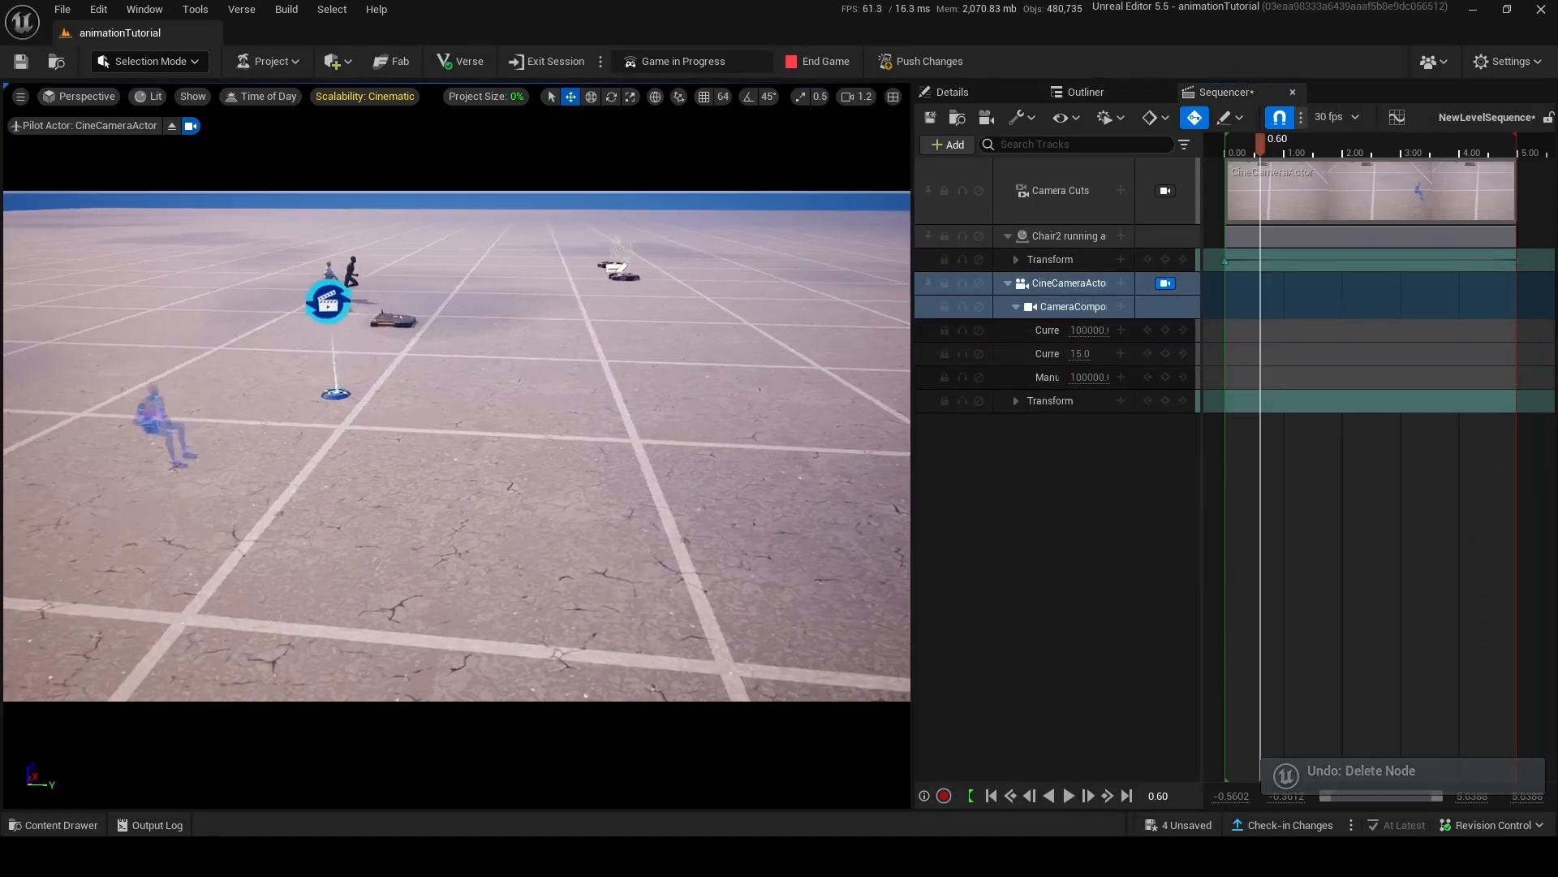
Frame the chair's seated figure from the front with the cine camera and keyframe the camera's transform at the sequence start.
{"action": "key", "text": "w"}
{"action": "right_click_drag", "start_coordinate": [457, 446], "coordinate": [406, 357]}
{"action": "scroll", "coordinate": [457, 446], "scroll_direction": "down", "scroll_amount": 2}
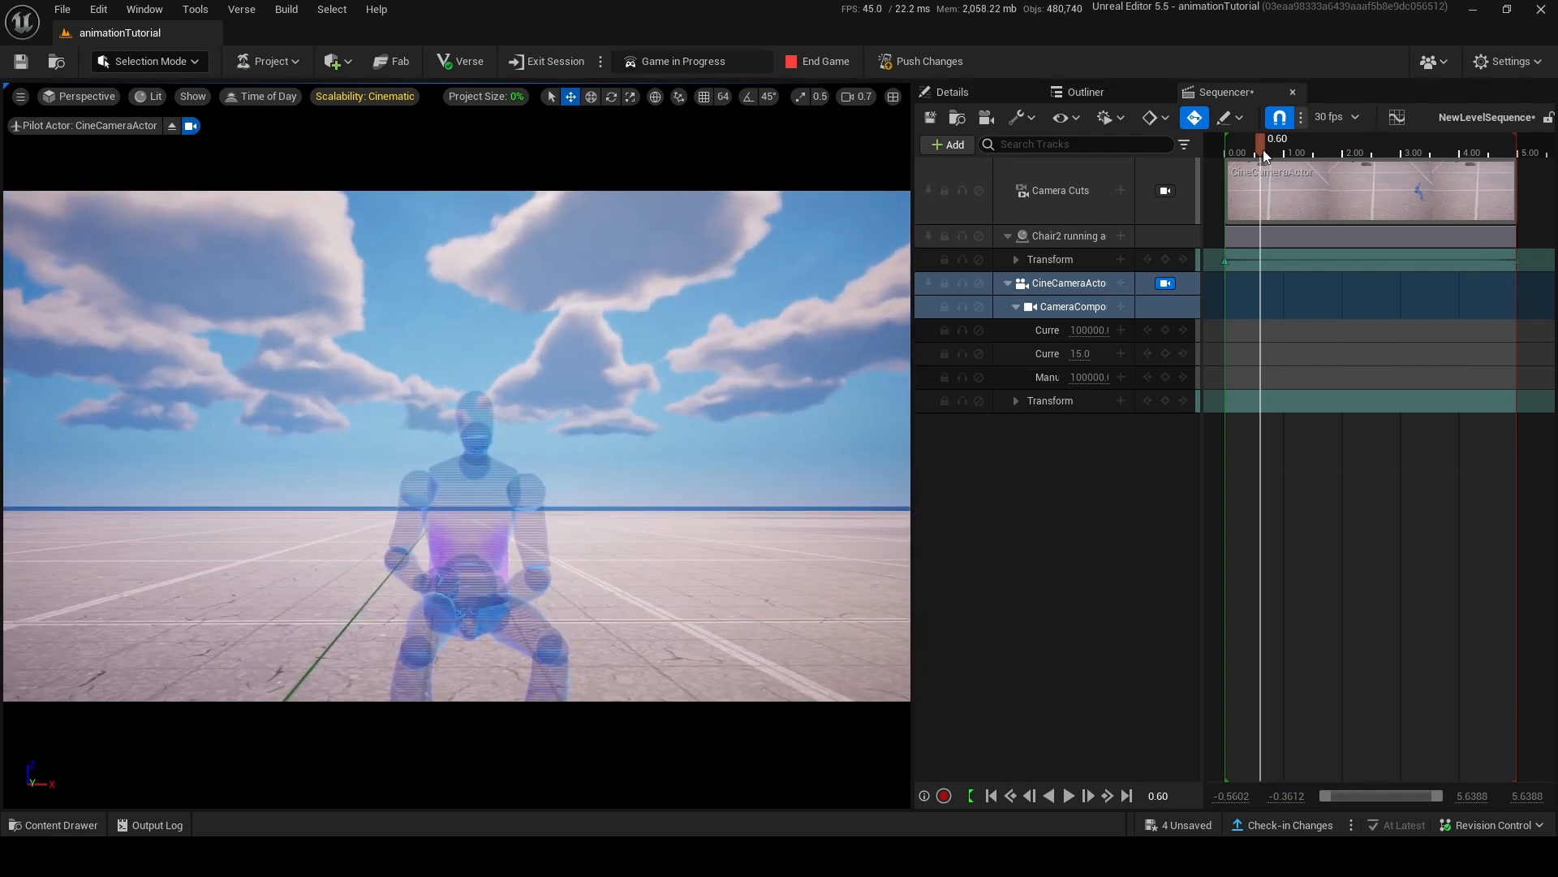
{"action": "left_click_drag", "start_coordinate": [1228, 159], "coordinate": [1487, 195]}
{"action": "left_click", "coordinate": [1166, 401]}
Pull the cine camera back from the seated figure, keyframe its transform at 5.00, preview the move and stop piloting the camera.
{"action": "key", "text": "s"}
{"action": "scroll", "coordinate": [457, 446], "scroll_direction": "up", "scroll_amount": 3}
{"action": "mouse_move", "coordinate": [457, 446]}
{"action": "right_mouse_down"}
{"action": "mouse_move", "coordinate": [457, 503]}
{"action": "mouse_move", "coordinate": [457, 430]}
{"action": "right_mouse_up"}
{"action": "key", "text": "w"}
{"action": "scroll", "coordinate": [457, 445], "scroll_direction": "down", "scroll_amount": 3}
{"action": "left_click_drag", "start_coordinate": [1487, 147], "coordinate": [1517, 148]}
{"action": "left_click_drag", "start_coordinate": [1487, 401], "coordinate": [1517, 401]}
{"action": "right_click_drag", "start_coordinate": [457, 446], "coordinate": [456, 389]}
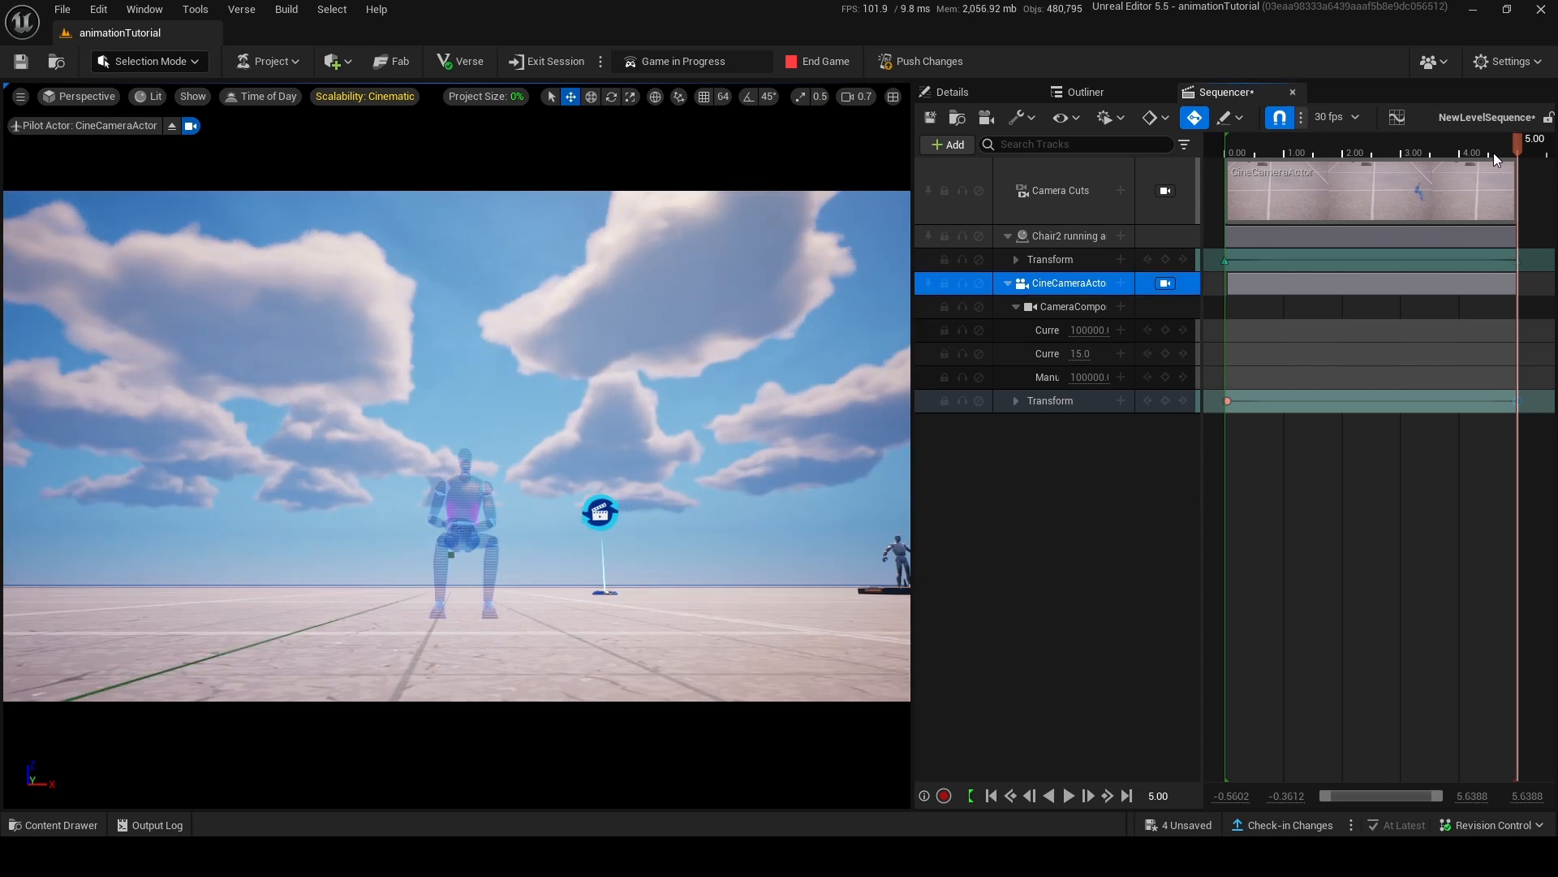
{"action": "left_click_drag", "start_coordinate": [1493, 152], "coordinate": [1303, 294]}
{"action": "left_click", "coordinate": [171, 127]}
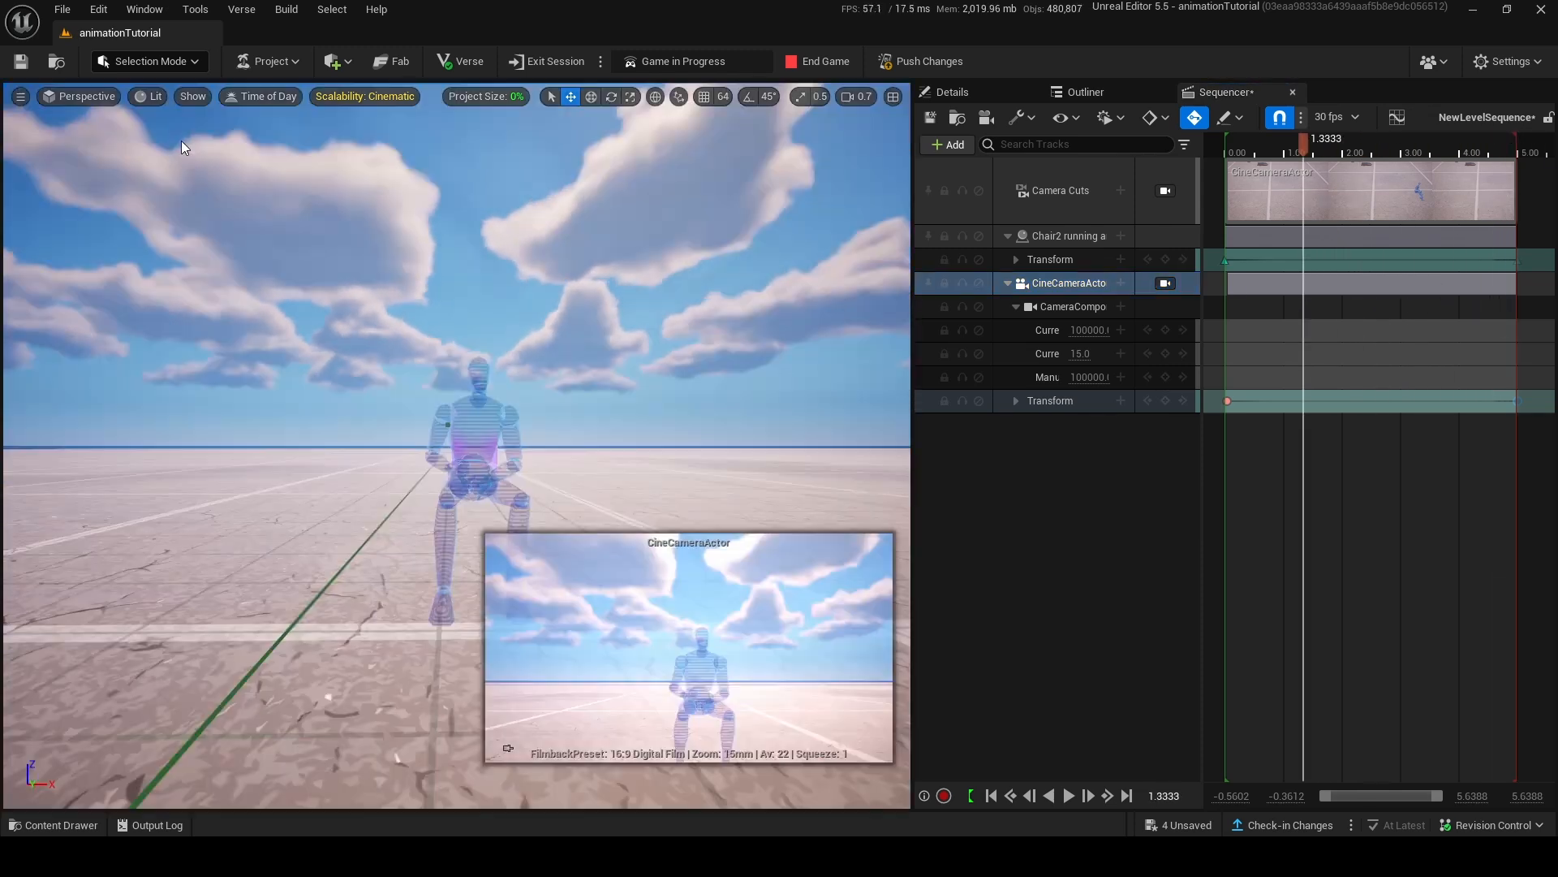
Find the Gas Explosion Niagara effect in the Fortnite content and place it in the level behind the seated figure.
{"action": "key", "text": "s"}
{"action": "right_click_drag", "start_coordinate": [457, 445], "coordinate": [637, 524]}
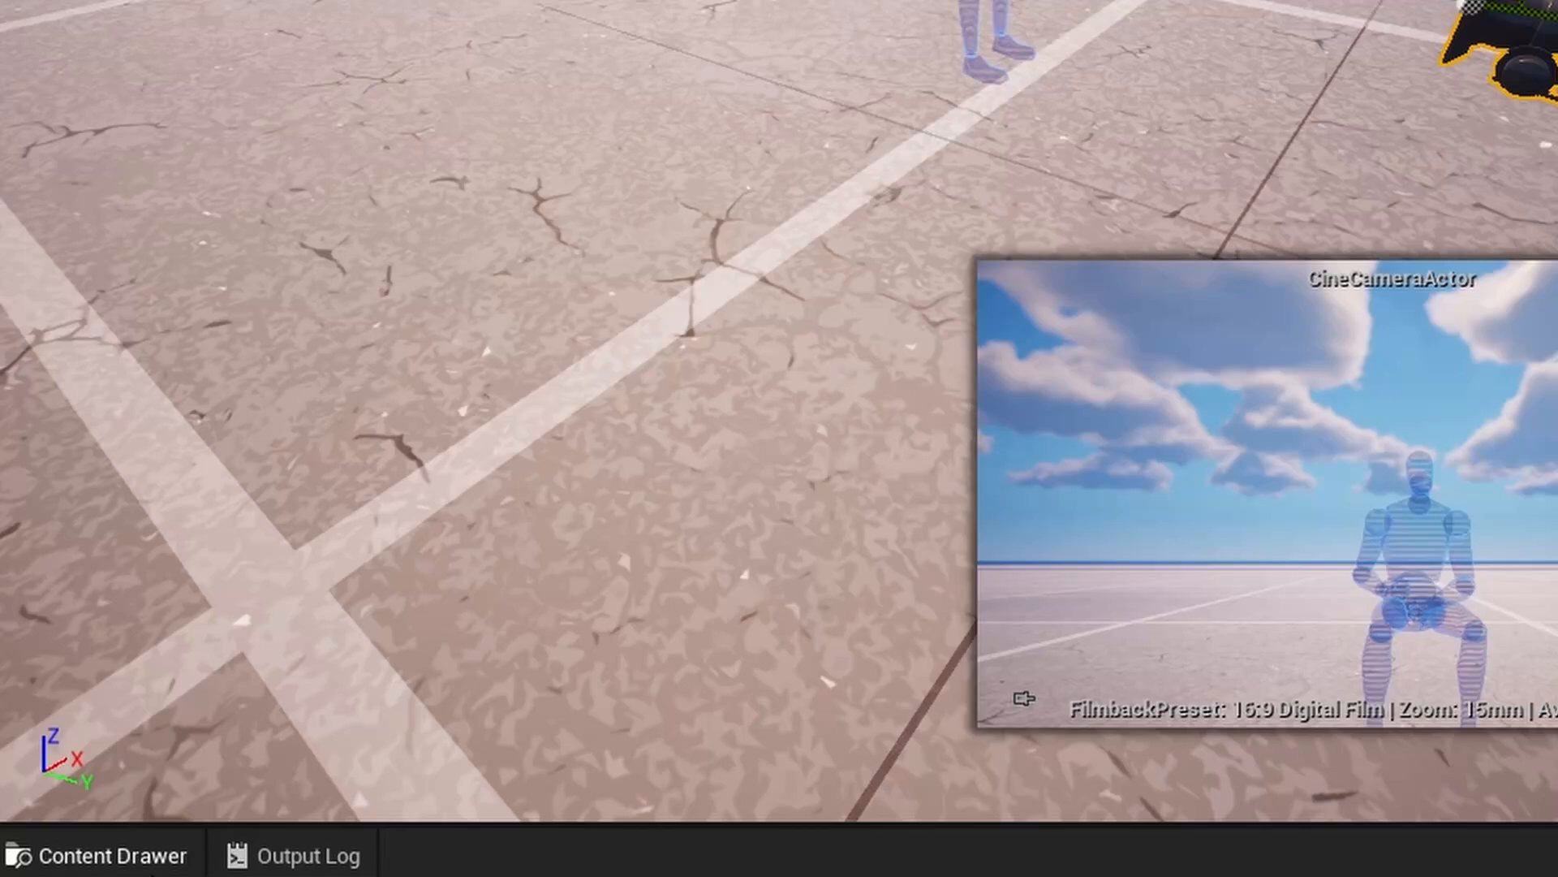
{"action": "left_click", "coordinate": [122, 855]}
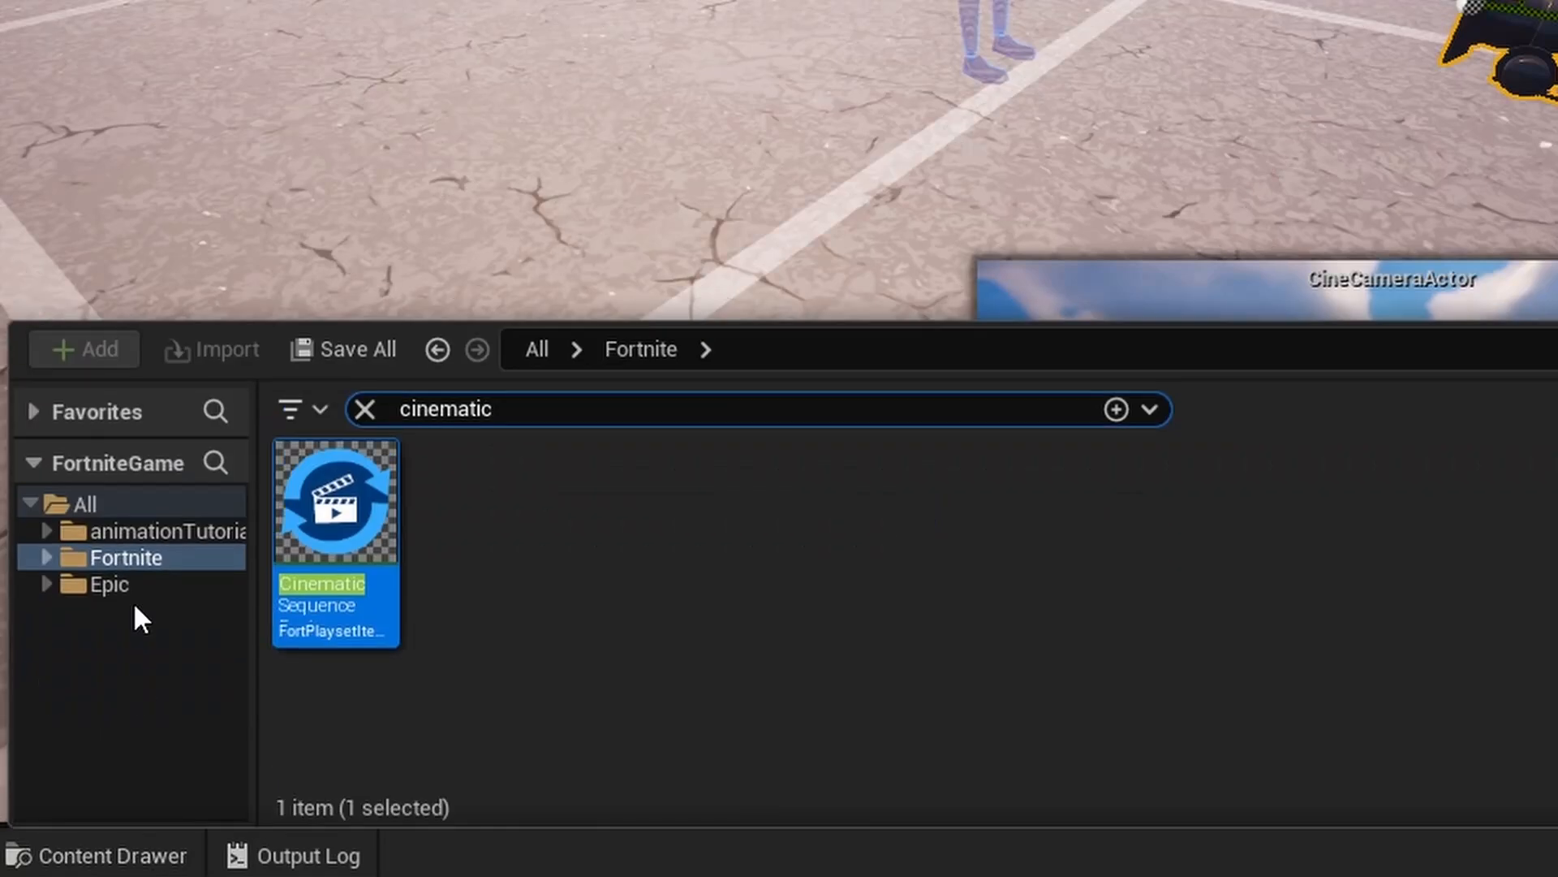
{"action": "left_click", "coordinate": [592, 419]}
{"action": "key", "text": "BackSpace"}
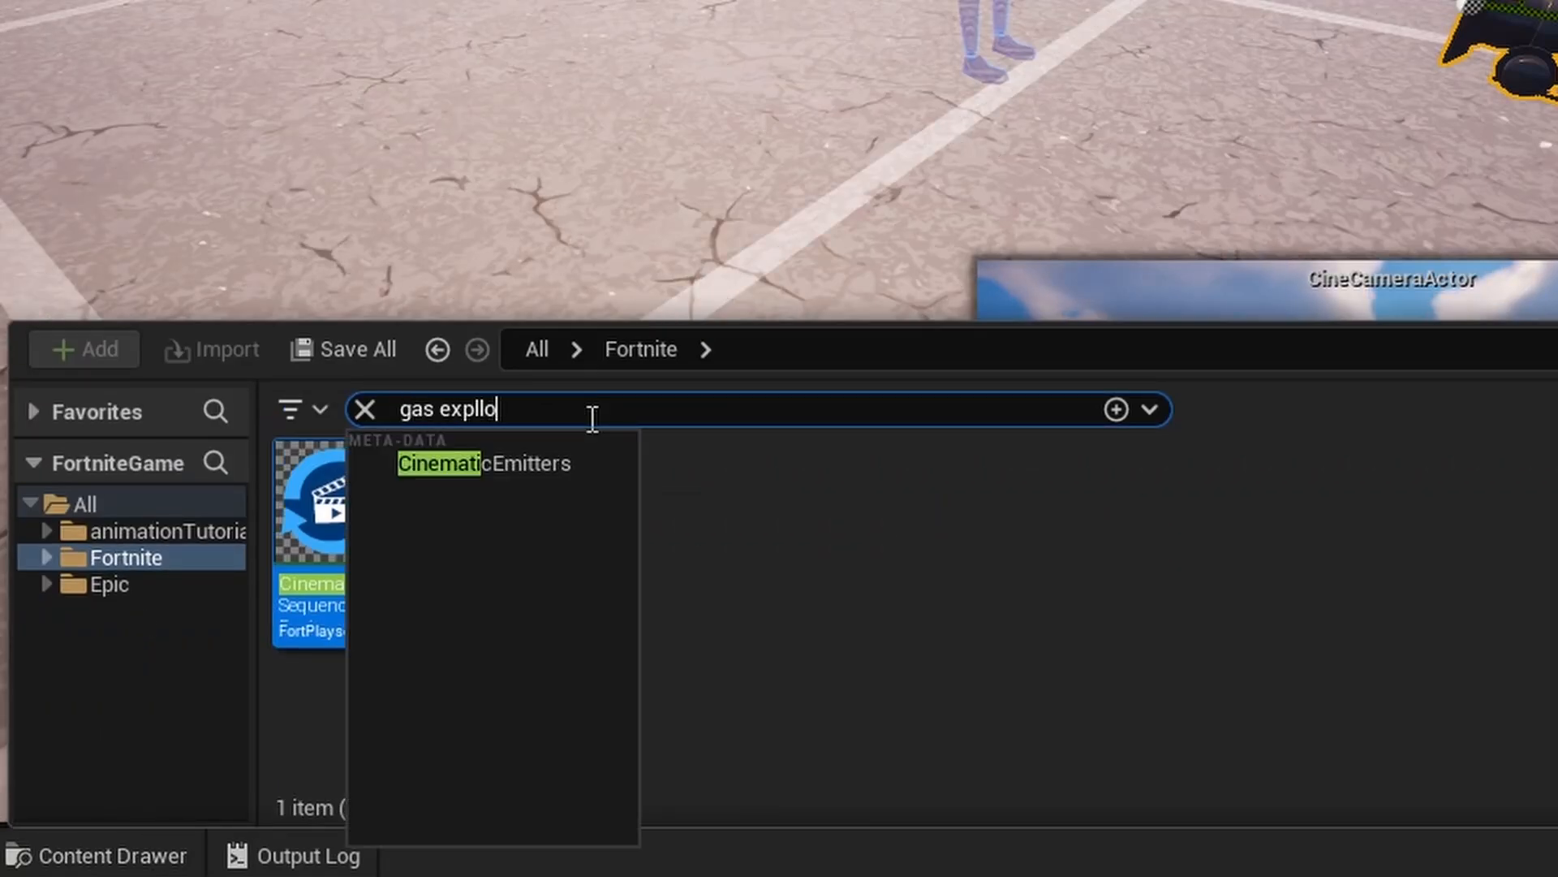
{"action": "type", "text": "gas explosion"}
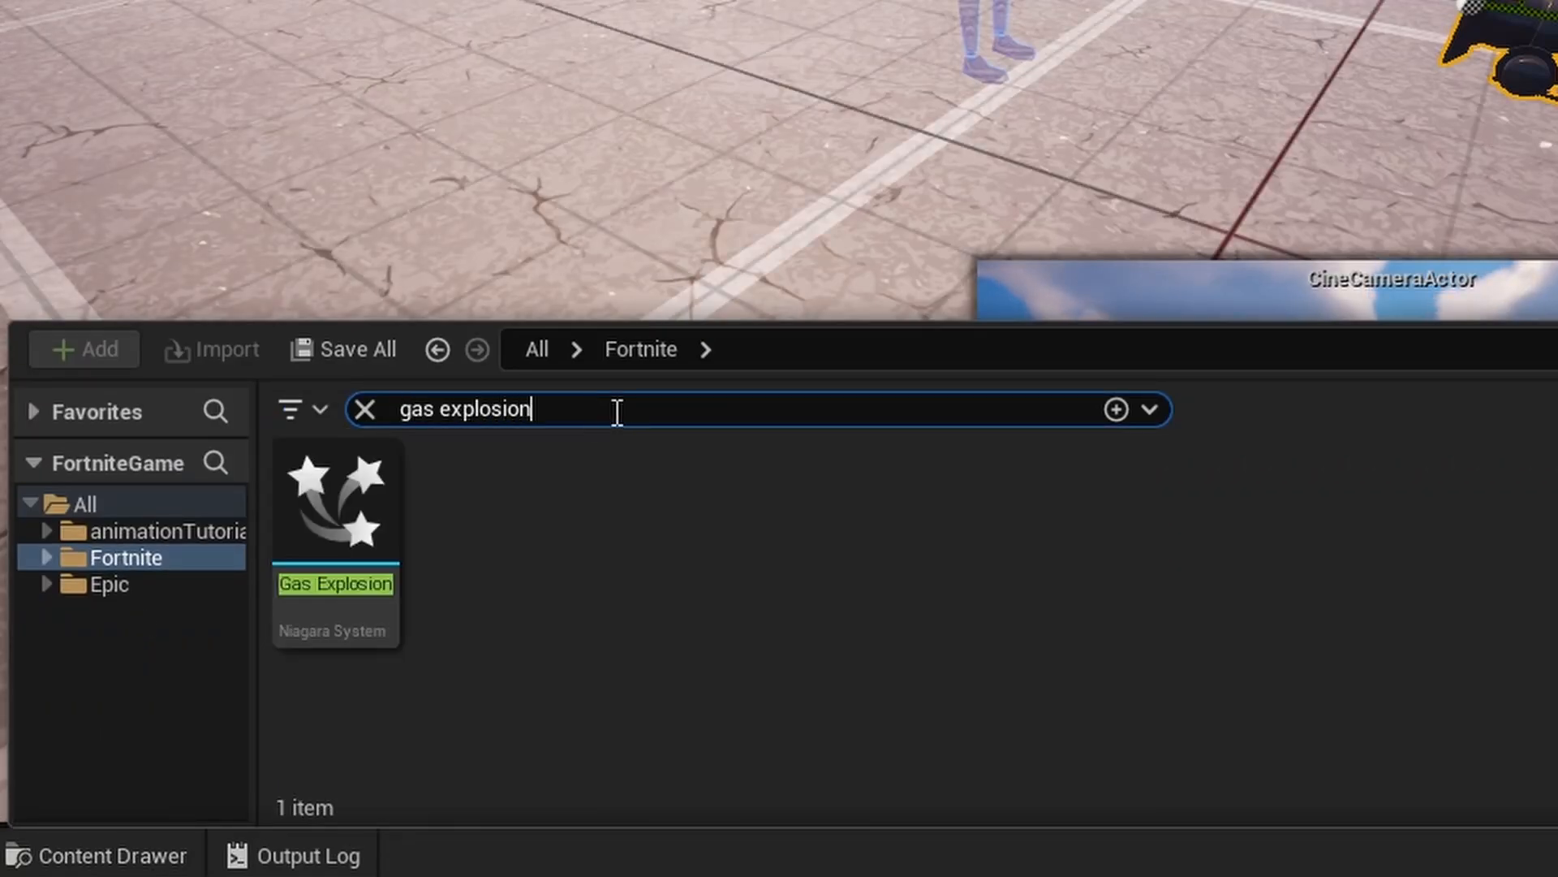
{"action": "left_click", "coordinate": [333, 536]}
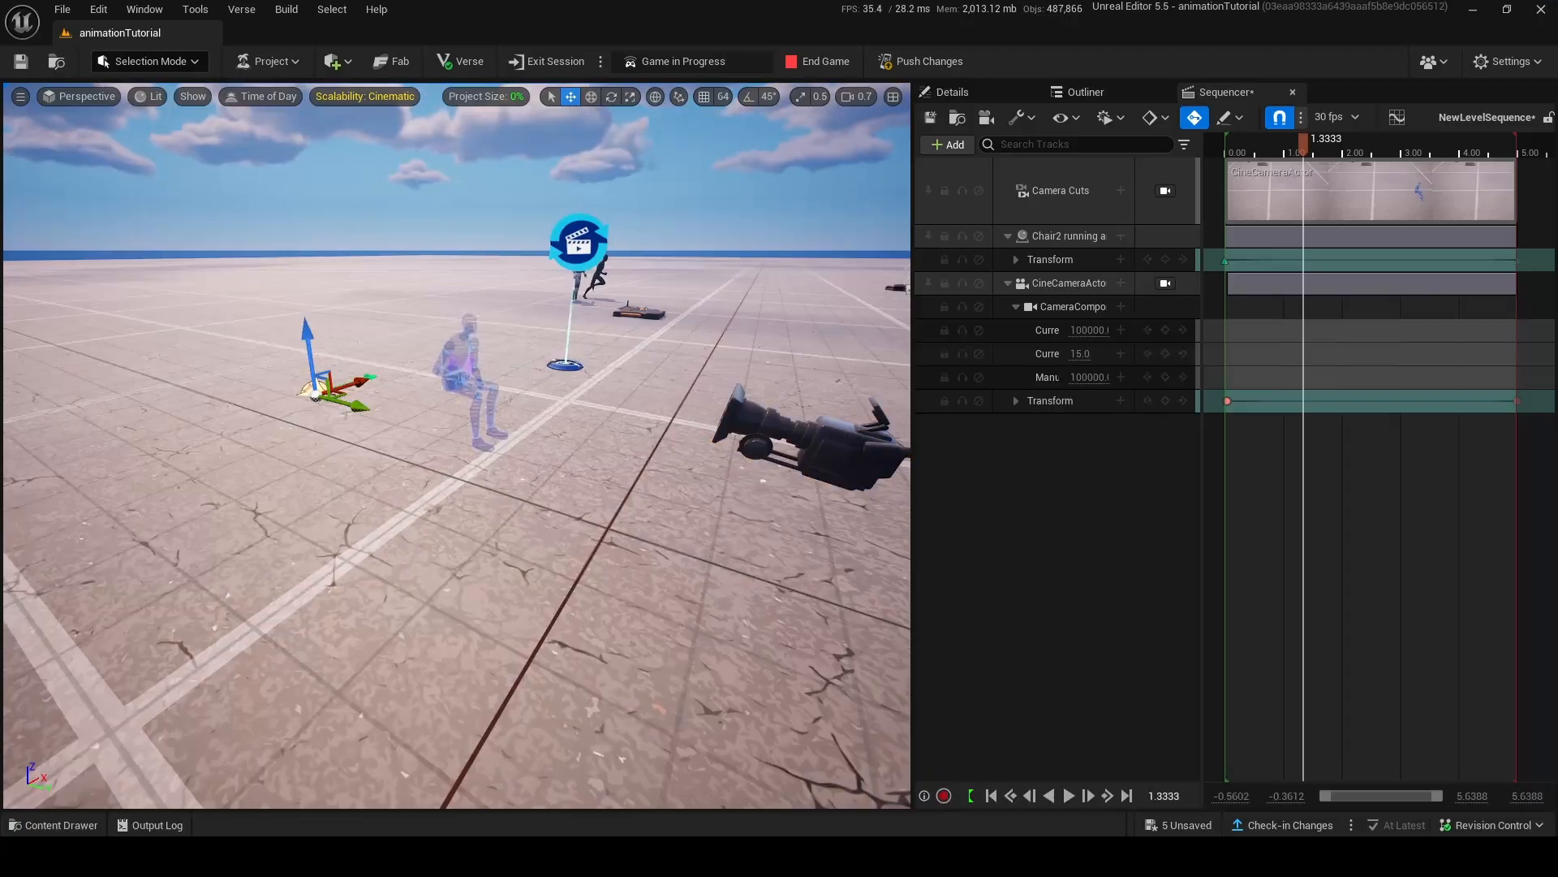
{"action": "mouse_move", "coordinate": [371, 350]}
{"action": "right_mouse_down"}
{"action": "mouse_move", "coordinate": [443, 354]}
{"action": "mouse_move", "coordinate": [345, 332]}
{"action": "right_mouse_up"}
Add the gas explosion actor to the level sequence with its NiagaraComponent0 and an FX System Toggle Track.
{"action": "left_click", "coordinate": [948, 145]}
{"action": "mouse_move", "coordinate": [1022, 189]}
{"action": "left_click", "coordinate": [1255, 197]}
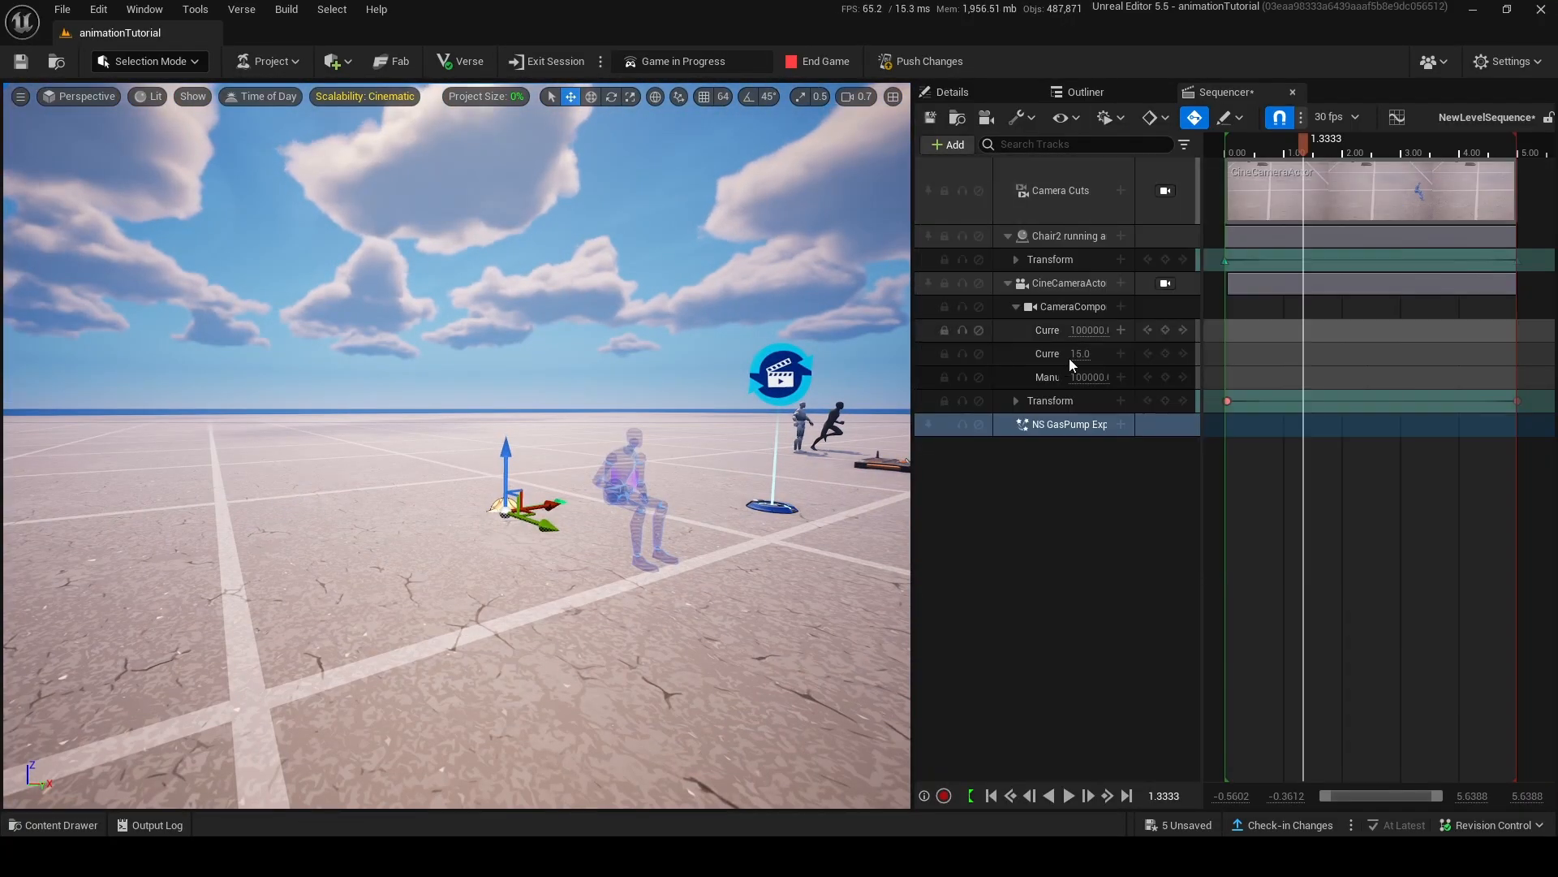
{"action": "left_click", "coordinate": [1125, 417]}
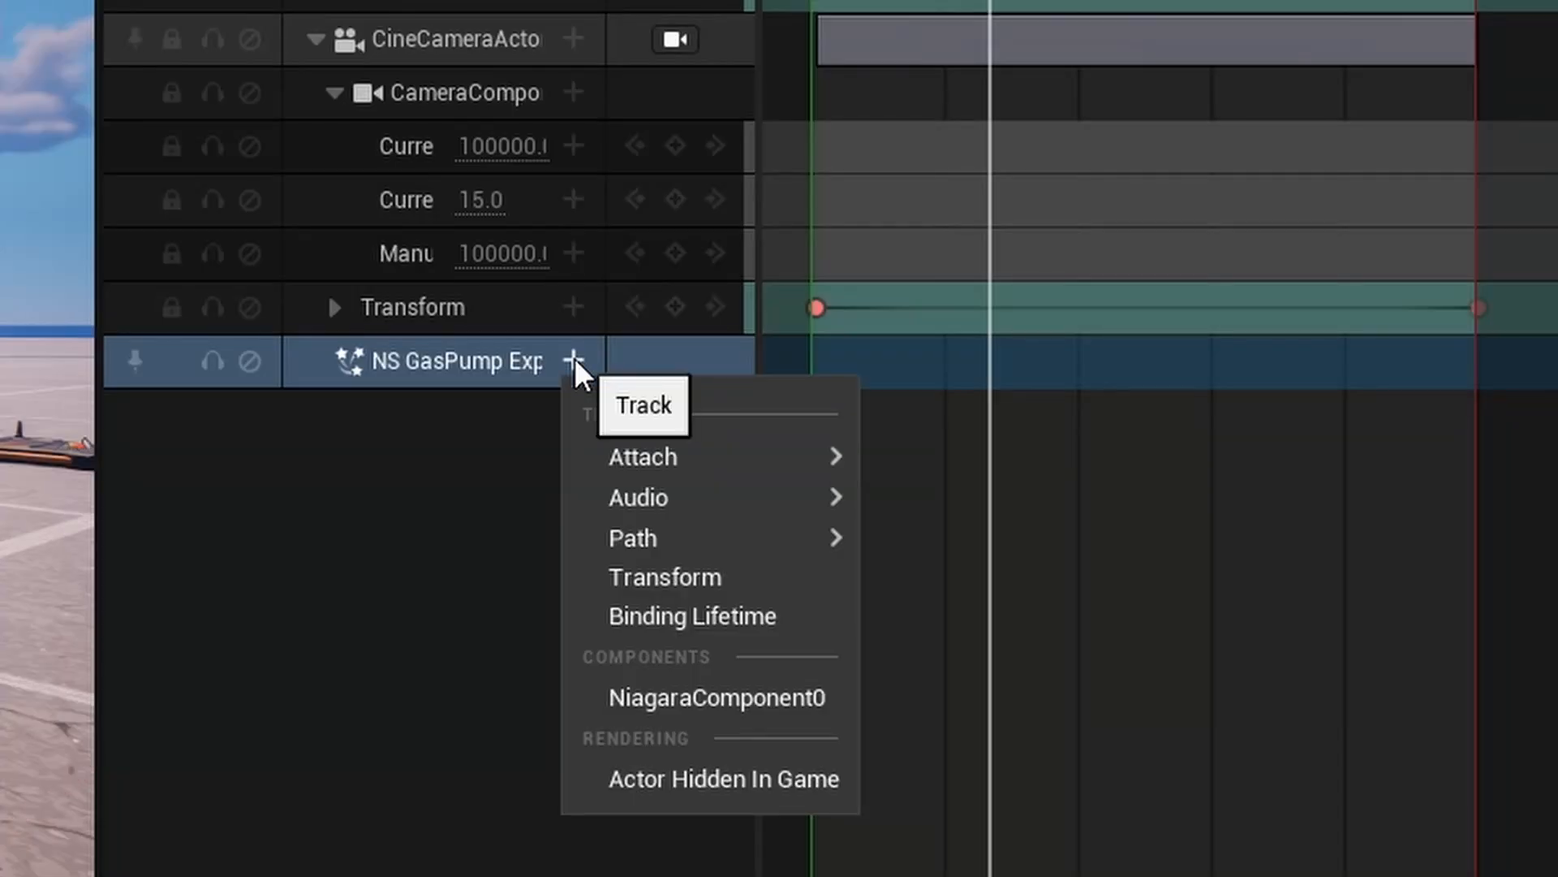
{"action": "left_click", "coordinate": [742, 698]}
{"action": "left_click", "coordinate": [573, 414]}
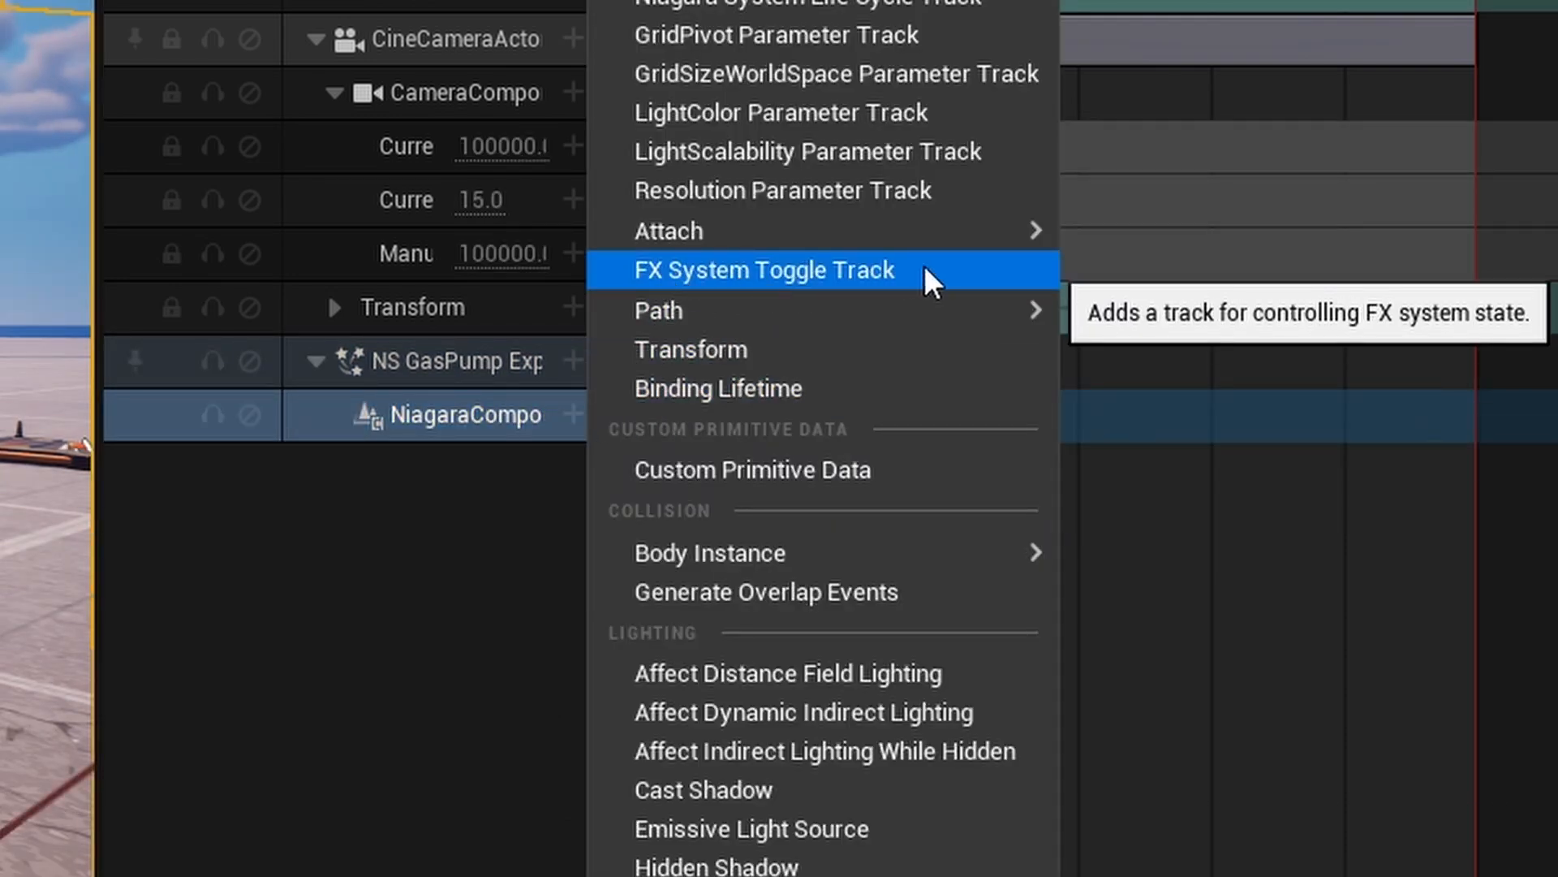
{"action": "left_click", "coordinate": [924, 265]}
Set the explosion's FX toggle key to Trigger and place it shortly before 2.00 on the timeline.
{"action": "left_click", "coordinate": [519, 469]}
{"action": "left_click", "coordinate": [582, 605]}
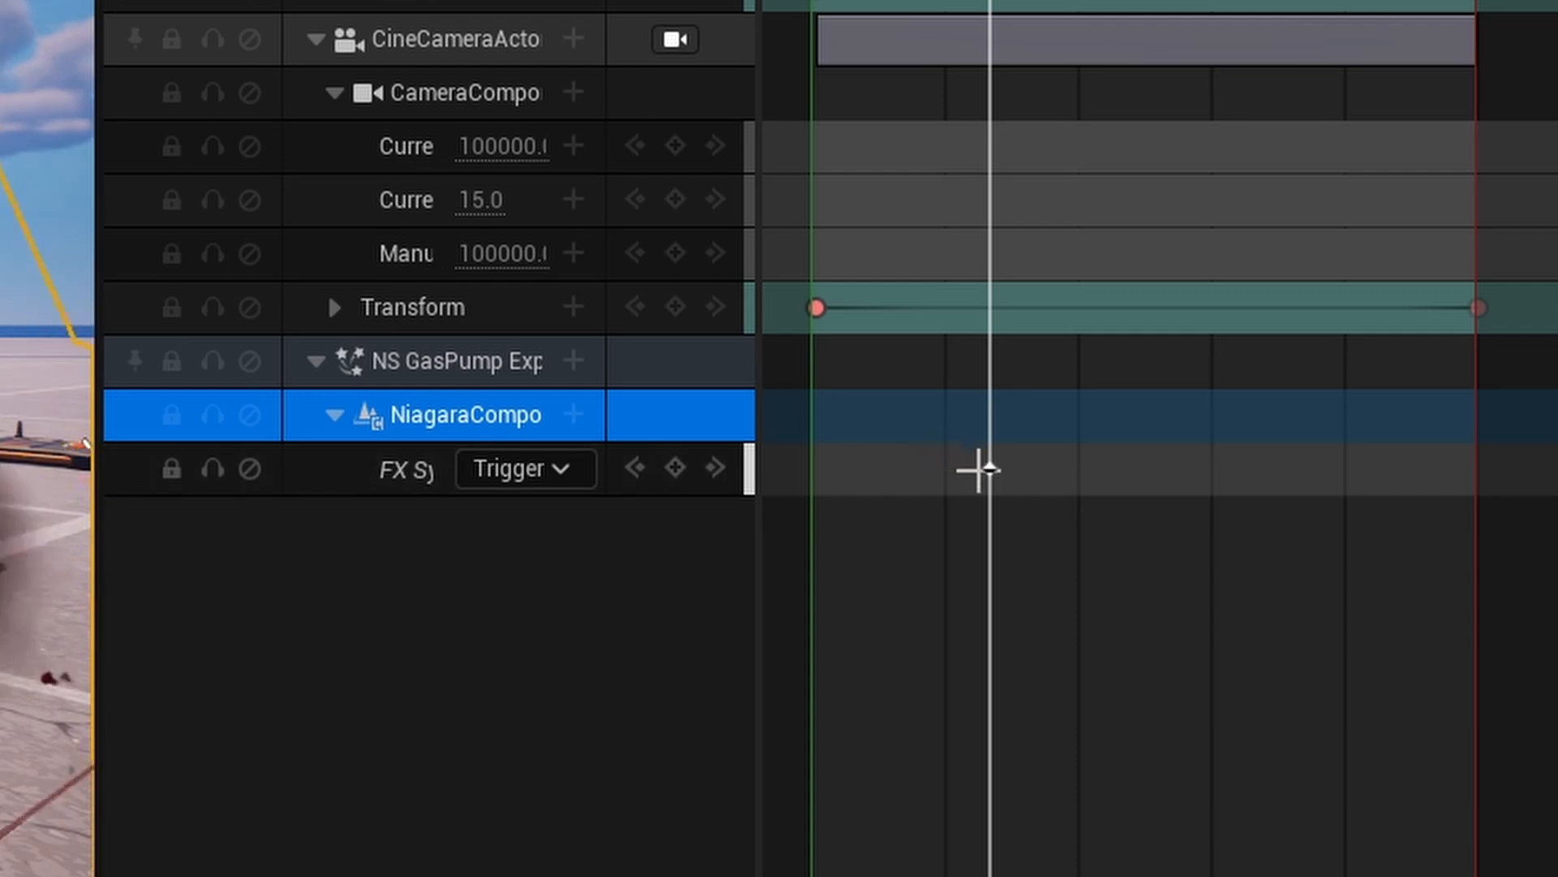
{"action": "left_click_drag", "start_coordinate": [991, 468], "coordinate": [1144, 465]}
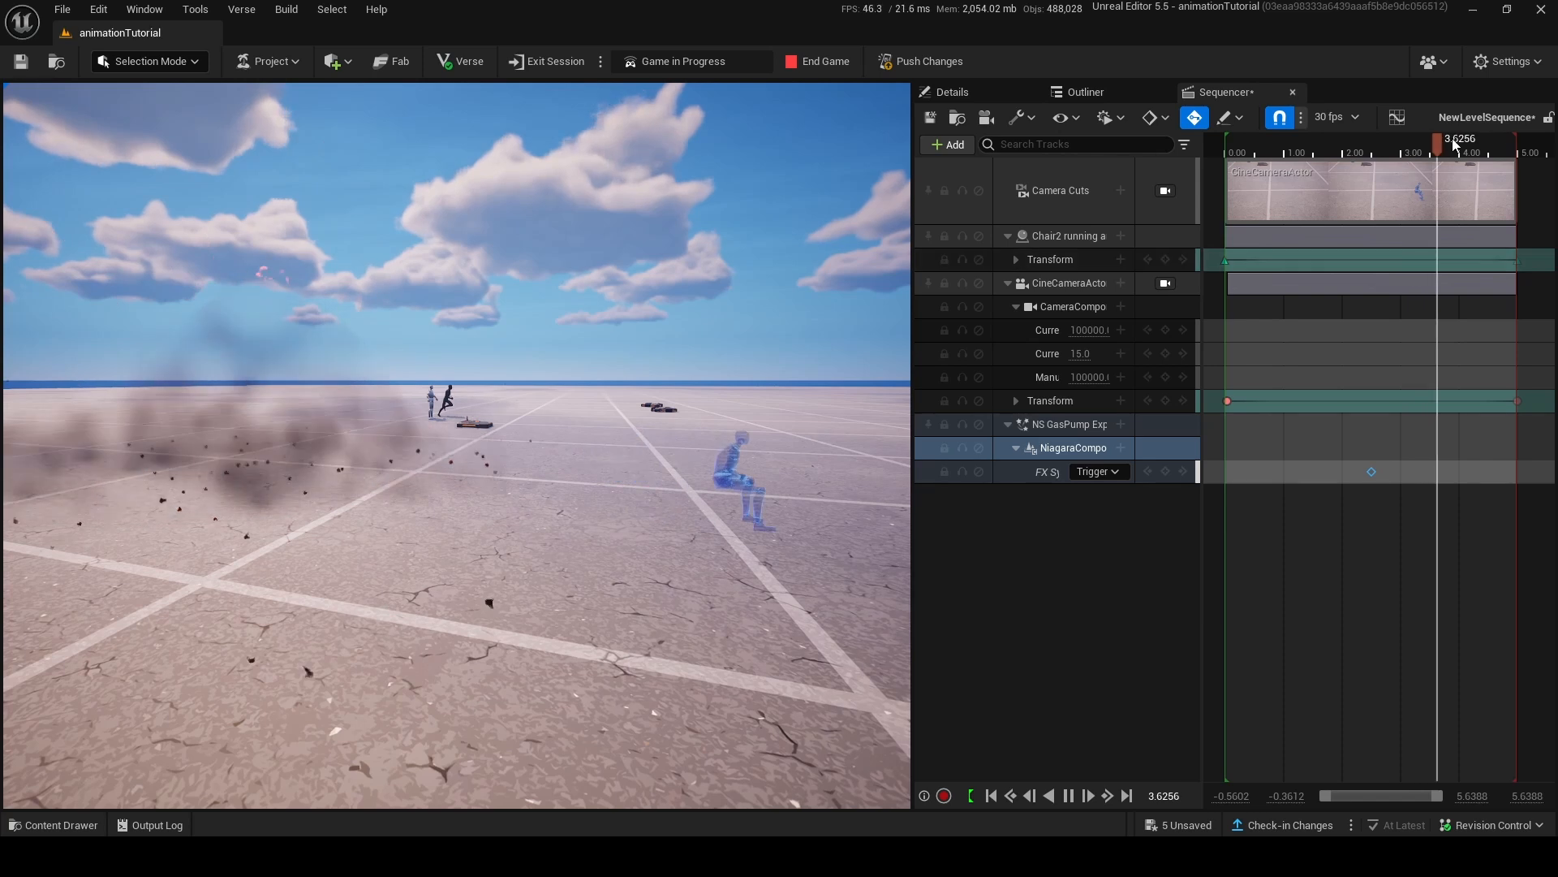
{"action": "left_click", "coordinate": [1329, 146]}
{"action": "left_click_drag", "start_coordinate": [1372, 471], "coordinate": [1330, 471]}
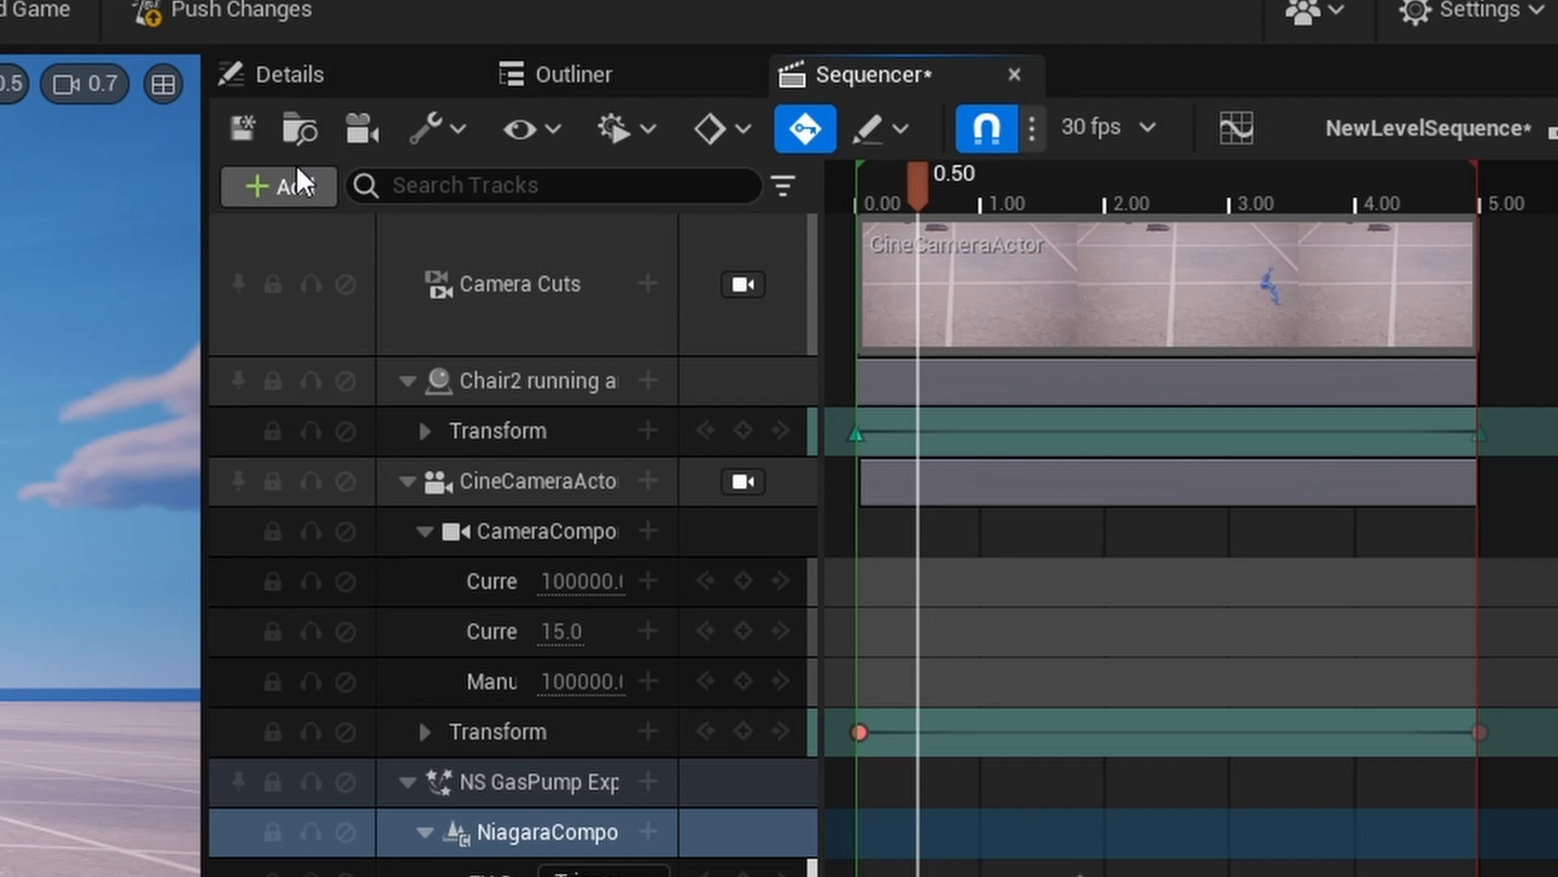
Add an Audio track with the Toy Fireworks Explosion Cue, align the sound with the explosion's trigger key and play the sequence.
{"action": "left_click", "coordinate": [957, 139]}
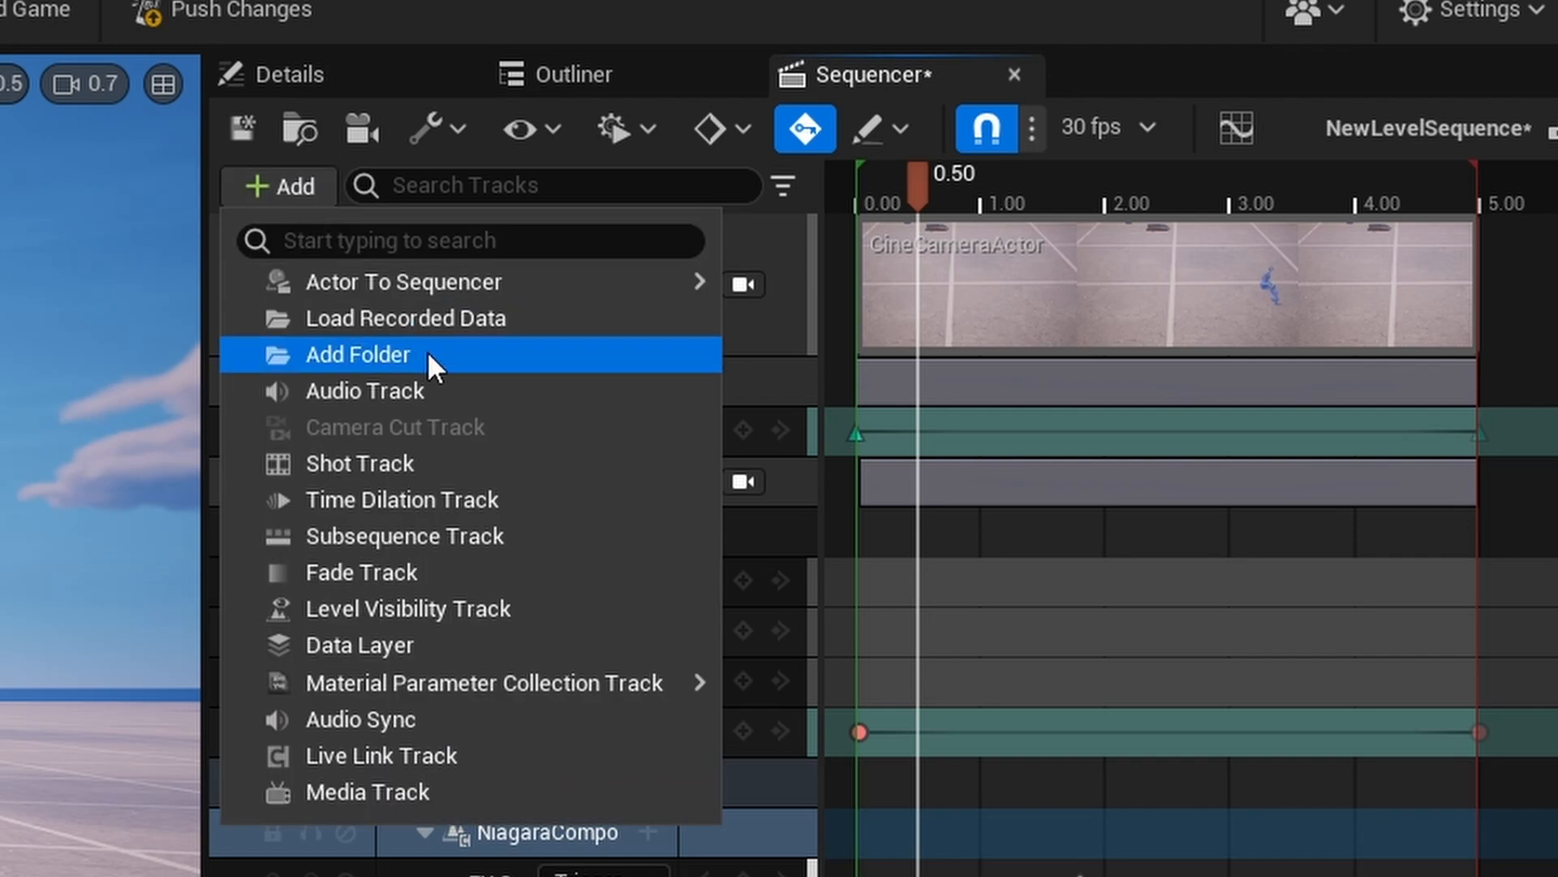
{"action": "left_click", "coordinate": [382, 390]}
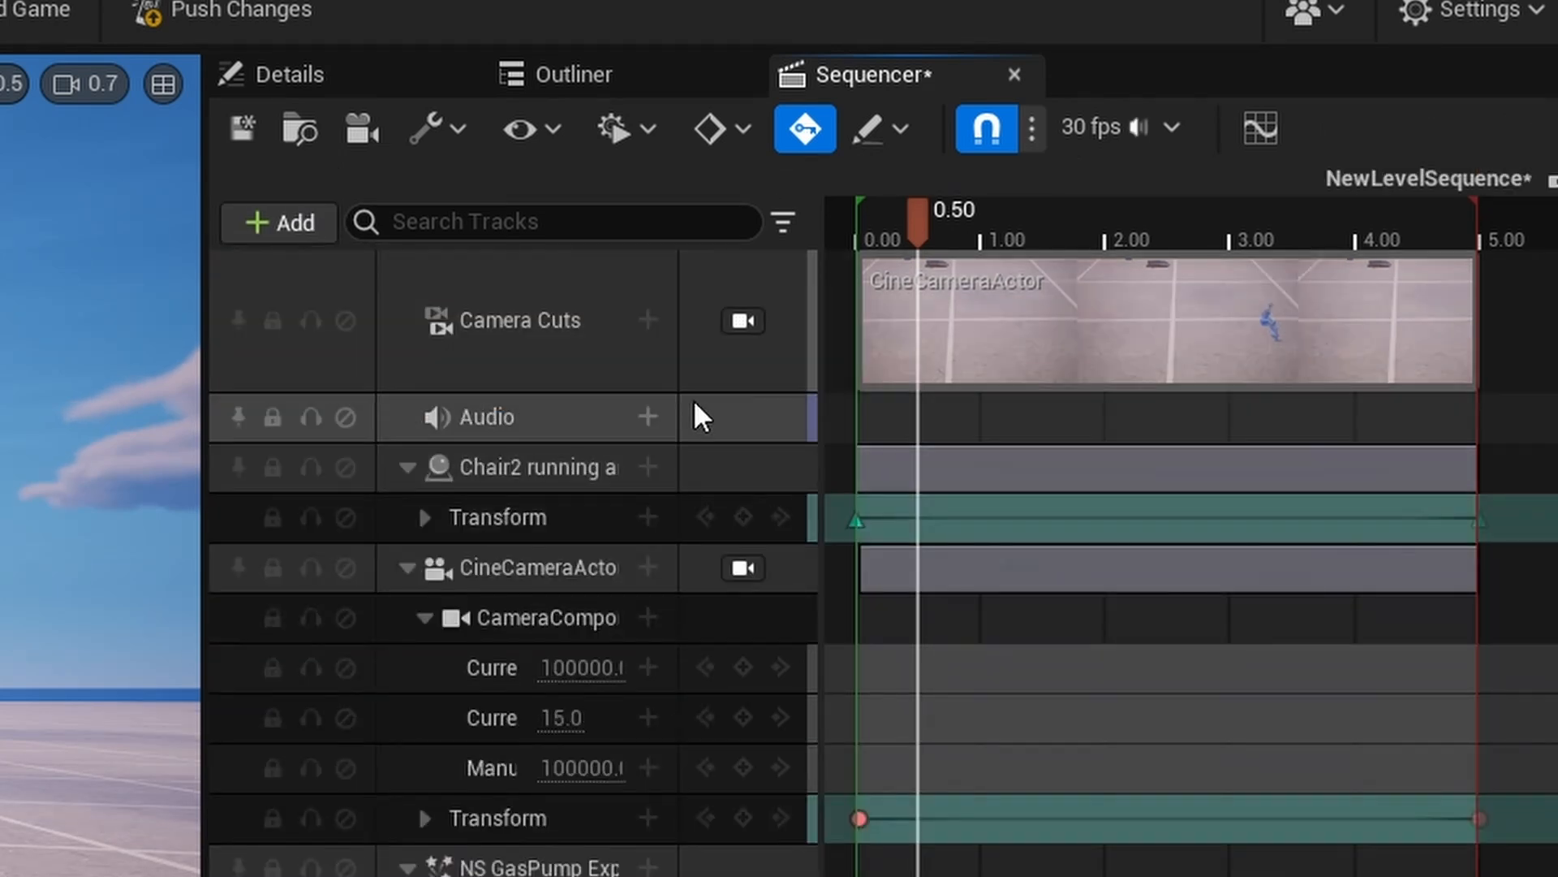
{"action": "left_click", "coordinate": [648, 418]}
{"action": "type", "text": "explosion"}
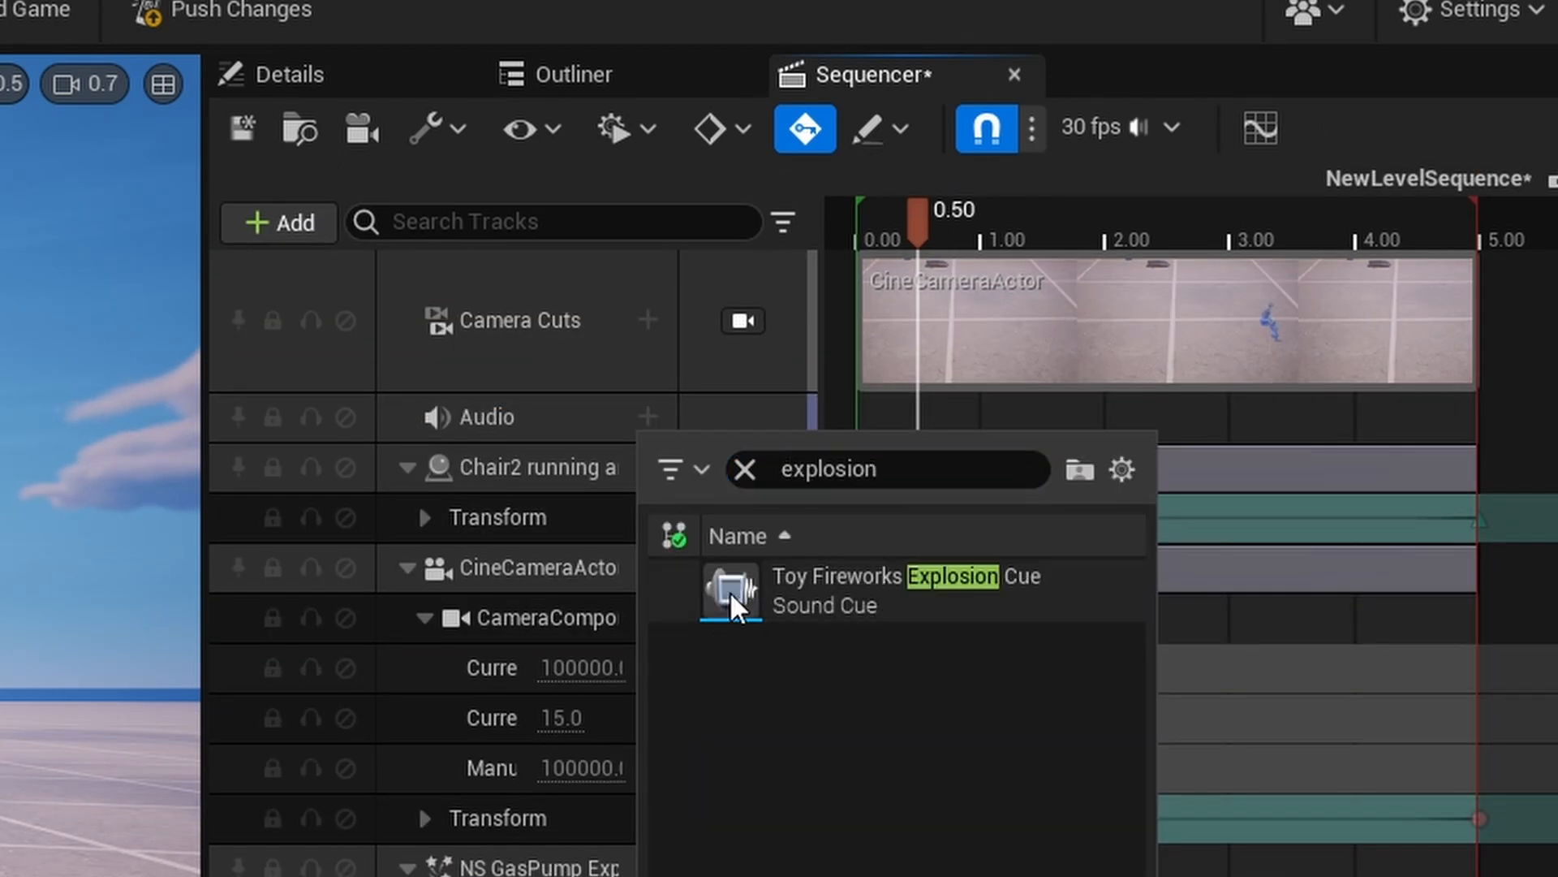
{"action": "left_click", "coordinate": [730, 595]}
{"action": "left_click_drag", "start_coordinate": [1100, 442], "coordinate": [1270, 449]}
{"action": "left_click", "coordinate": [1073, 796]}
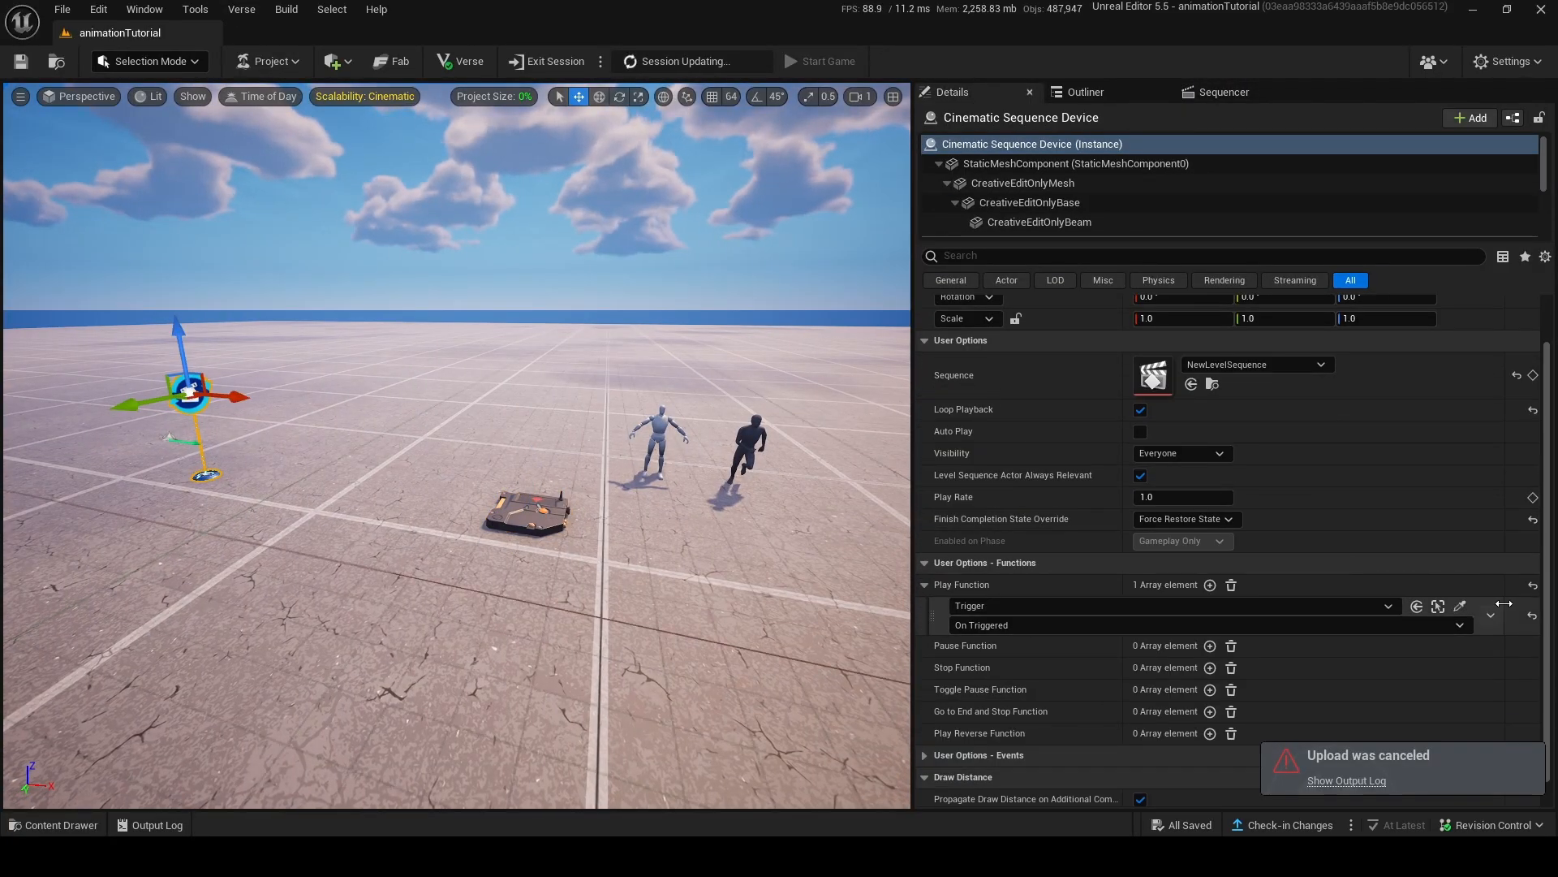
Bind the Cinematic Sequence device's Play Function to the Trigger's On Triggered event.
{"action": "left_click", "coordinate": [991, 625]}
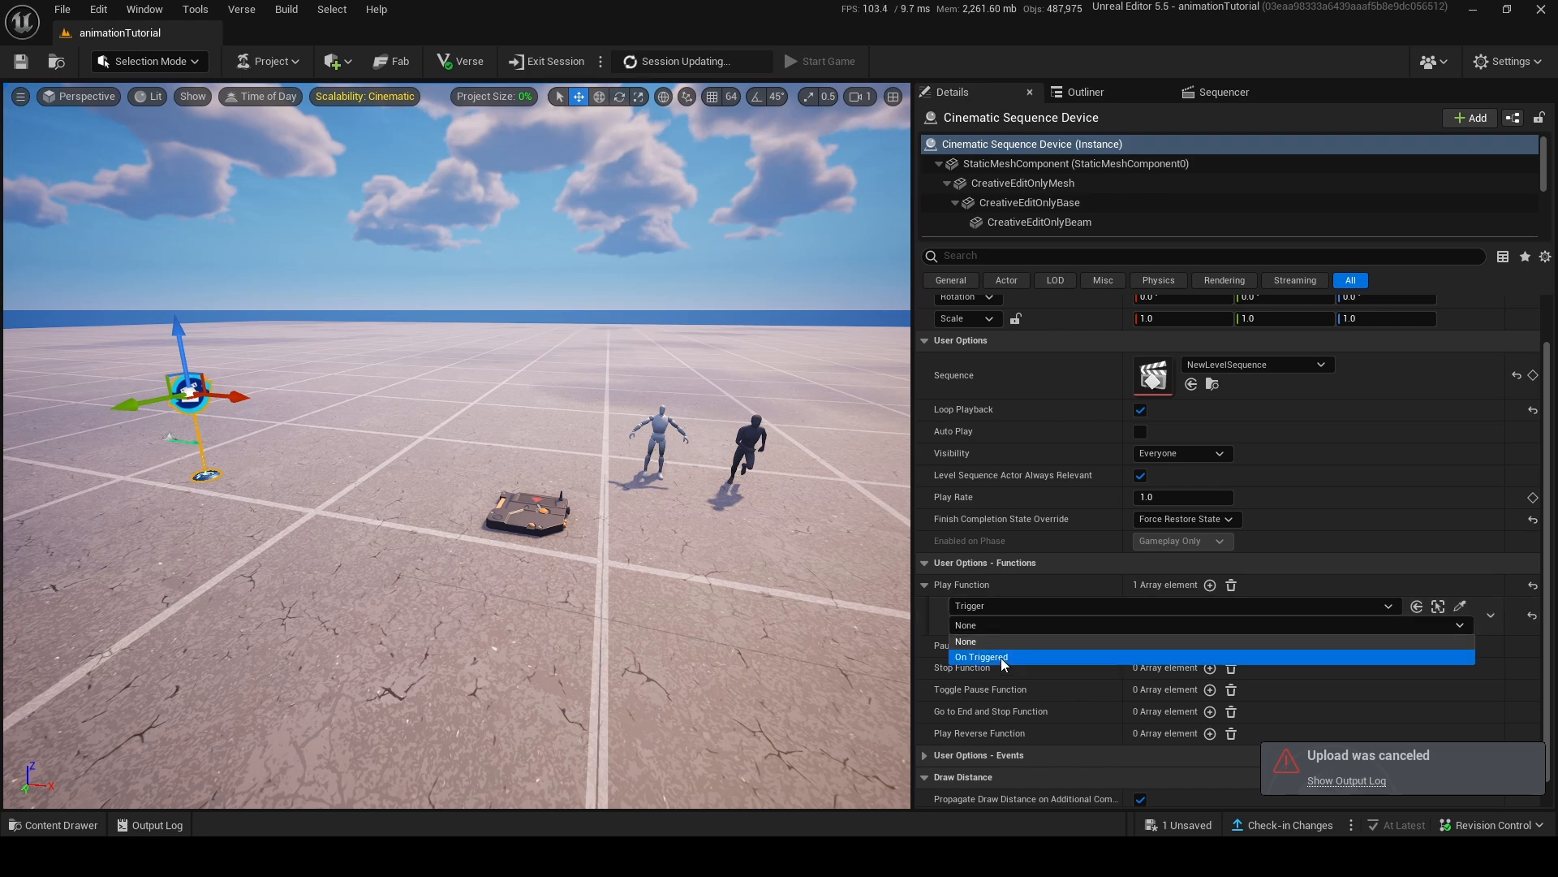
{"action": "left_click", "coordinate": [990, 647]}
Select the Chair2 running animation device in the level and go back to its level sequence in Sequencer.
{"action": "key", "text": "w"}
{"action": "right_click_drag", "start_coordinate": [457, 446], "coordinate": [522, 414]}
{"action": "key", "text": "w"}
{"action": "key", "text": "w"}
{"action": "key", "text": "w"}
{"action": "key", "text": "w"}
{"action": "key", "text": "s"}
{"action": "left_click", "coordinate": [441, 428]}
{"action": "key", "text": "w"}
{"action": "key", "text": "s"}
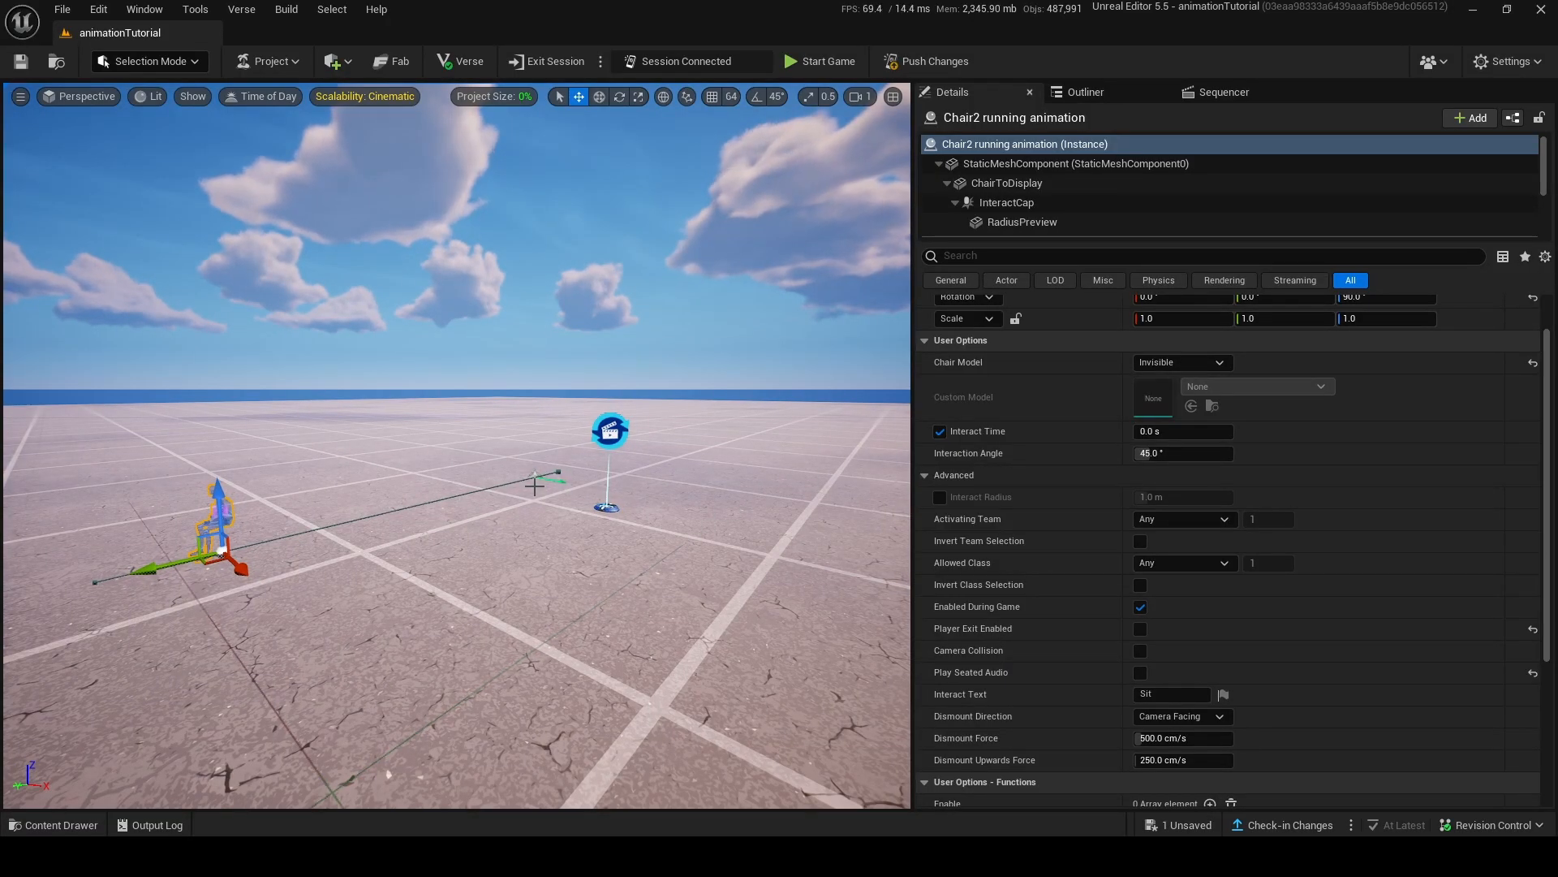
{"action": "left_click", "coordinate": [1237, 92]}
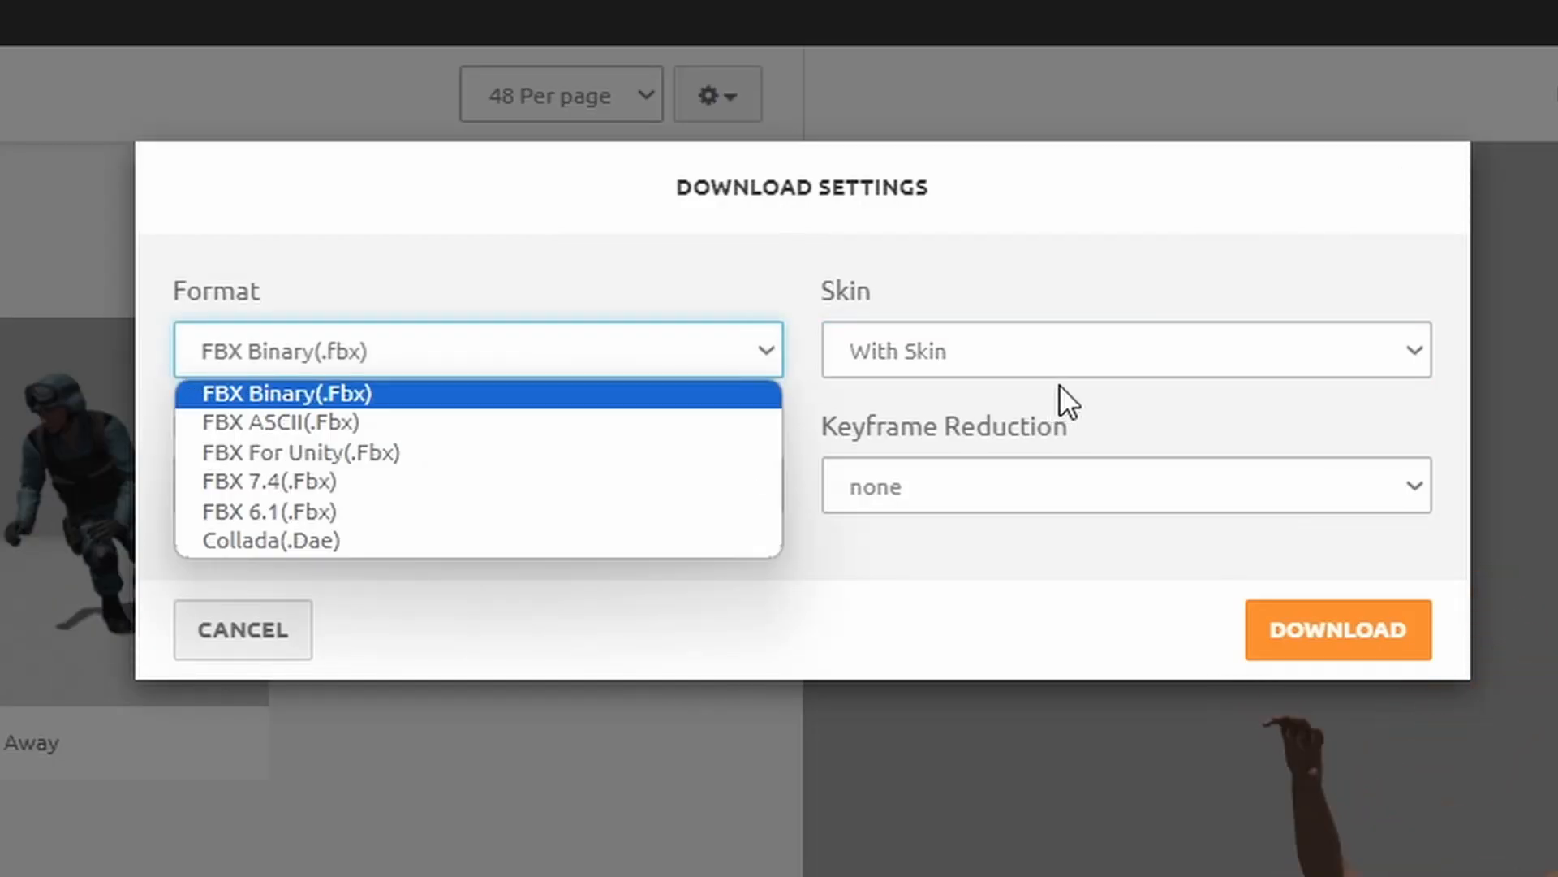
On Mixamo, download the Dying animation as FBX Binary with skin, 30 frames per second and no keyframe reduction.
{"action": "left_click", "coordinate": [1112, 370]}
{"action": "left_click", "coordinate": [1088, 370]}
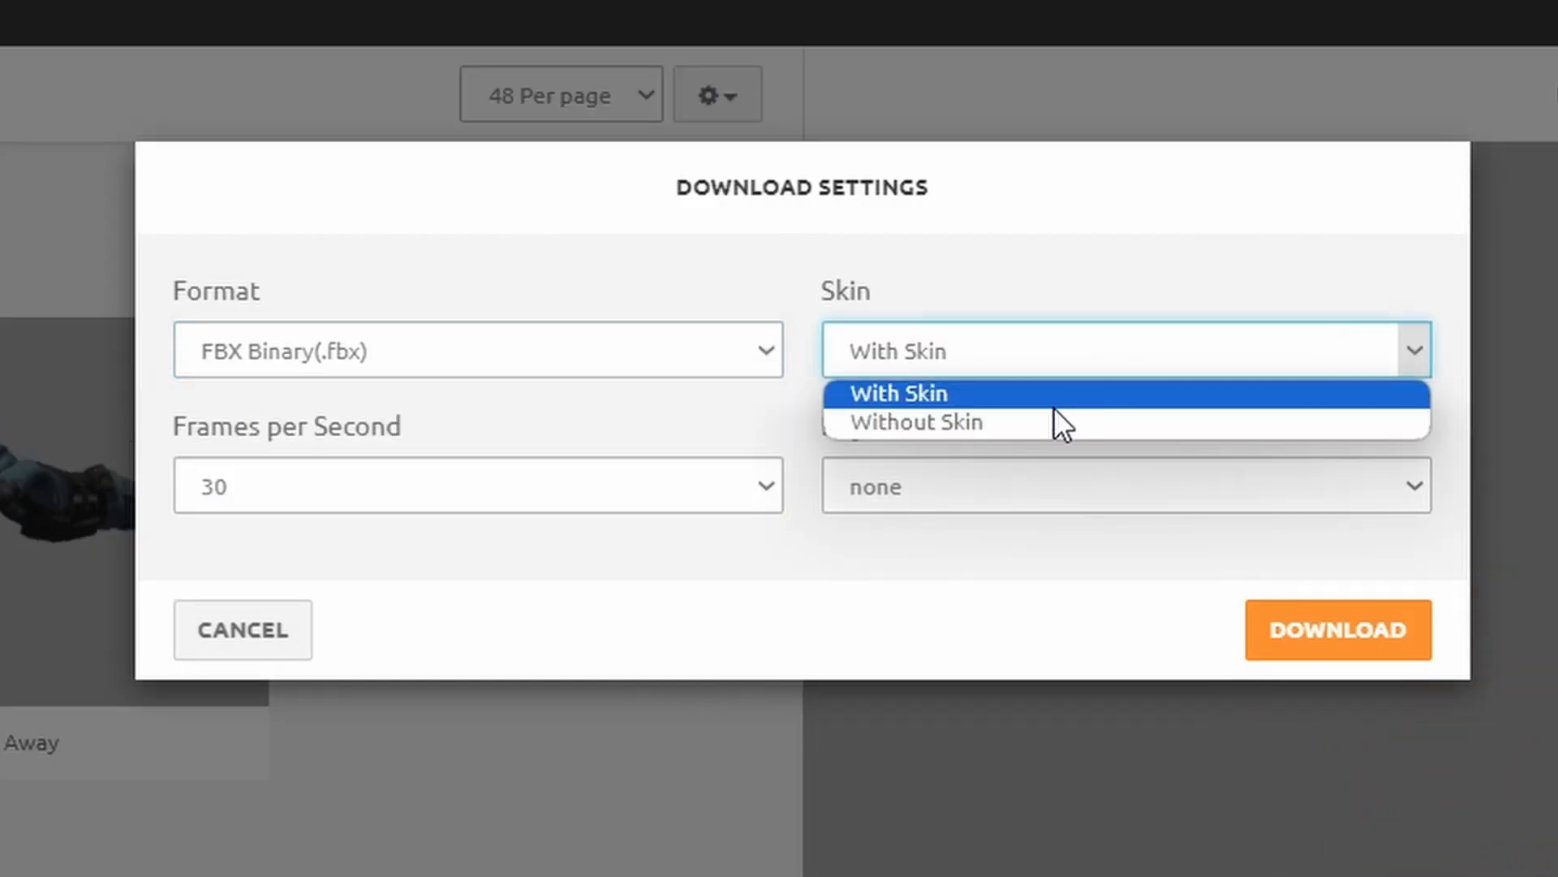
{"action": "left_click", "coordinate": [978, 394]}
{"action": "left_click", "coordinate": [985, 487]}
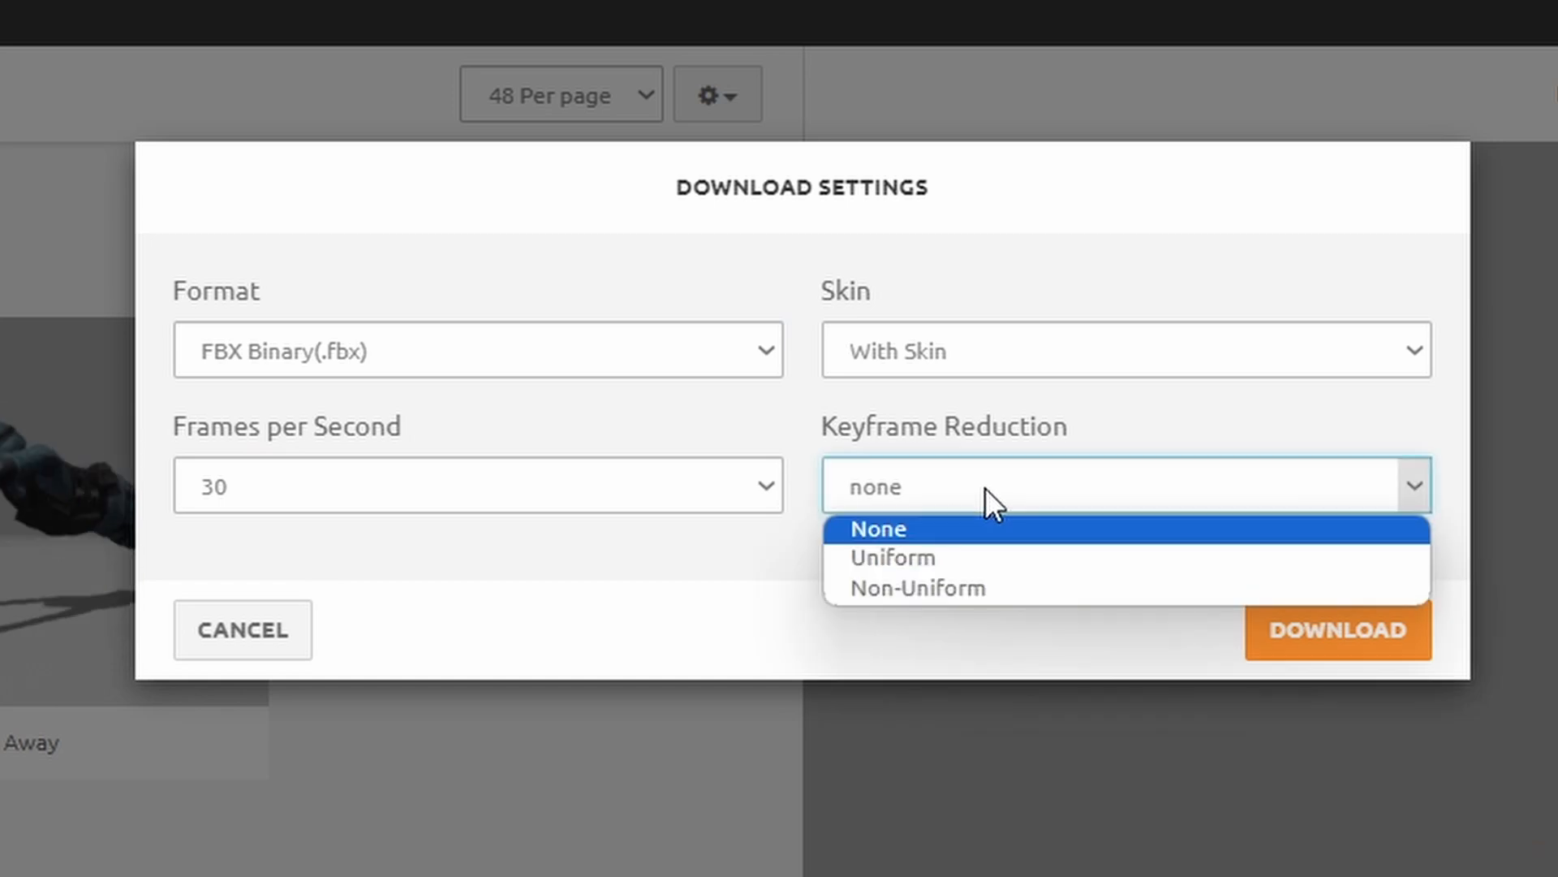
{"action": "left_click", "coordinate": [998, 529]}
{"action": "left_click", "coordinate": [1287, 610]}
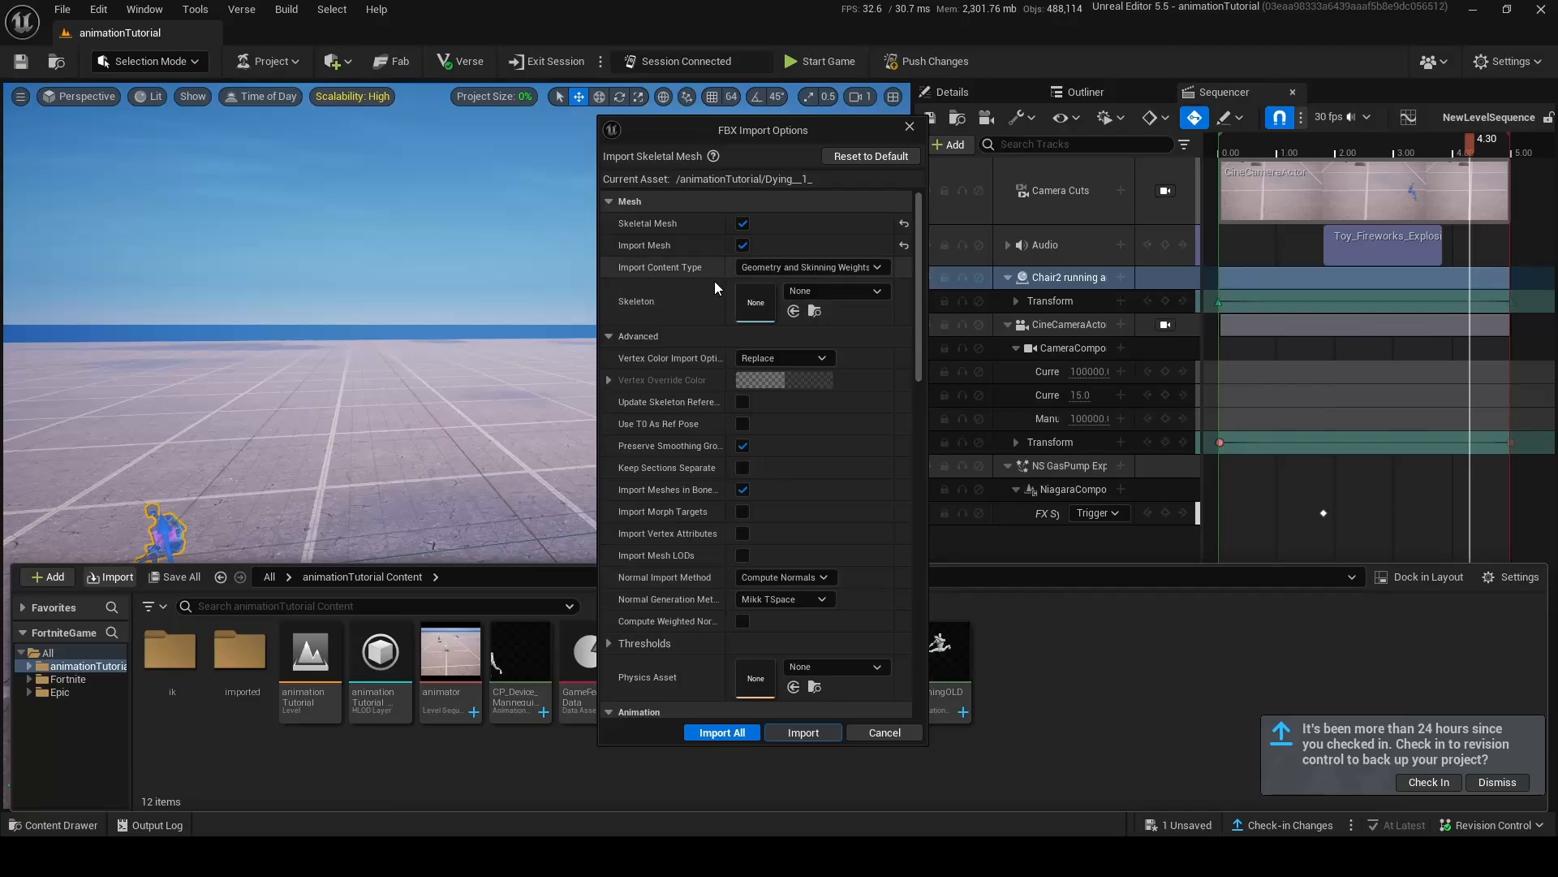
Back in Unreal Editor, assign the AnimationRun skeleton in the import options of the Dying FBX.
{"action": "left_click", "coordinate": [857, 293]}
{"action": "scroll", "coordinate": [945, 511], "scroll_direction": "down", "scroll_amount": 1}
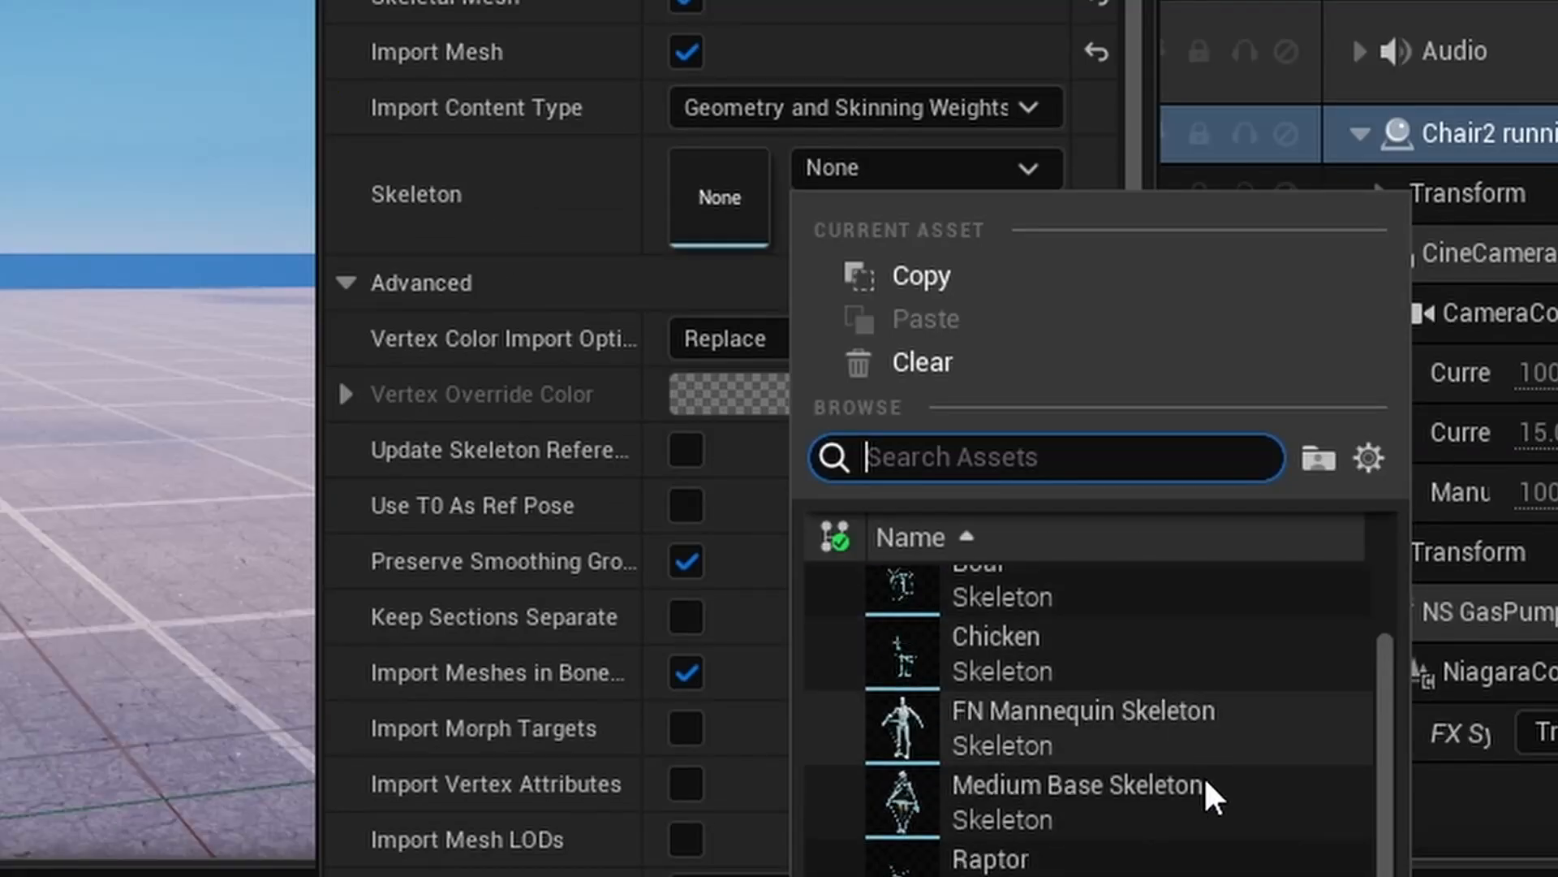
{"action": "scroll", "coordinate": [949, 537], "scroll_direction": "up", "scroll_amount": 1}
{"action": "scroll", "coordinate": [1147, 655], "scroll_direction": "up", "scroll_amount": 1}
{"action": "left_click", "coordinate": [1136, 596]}
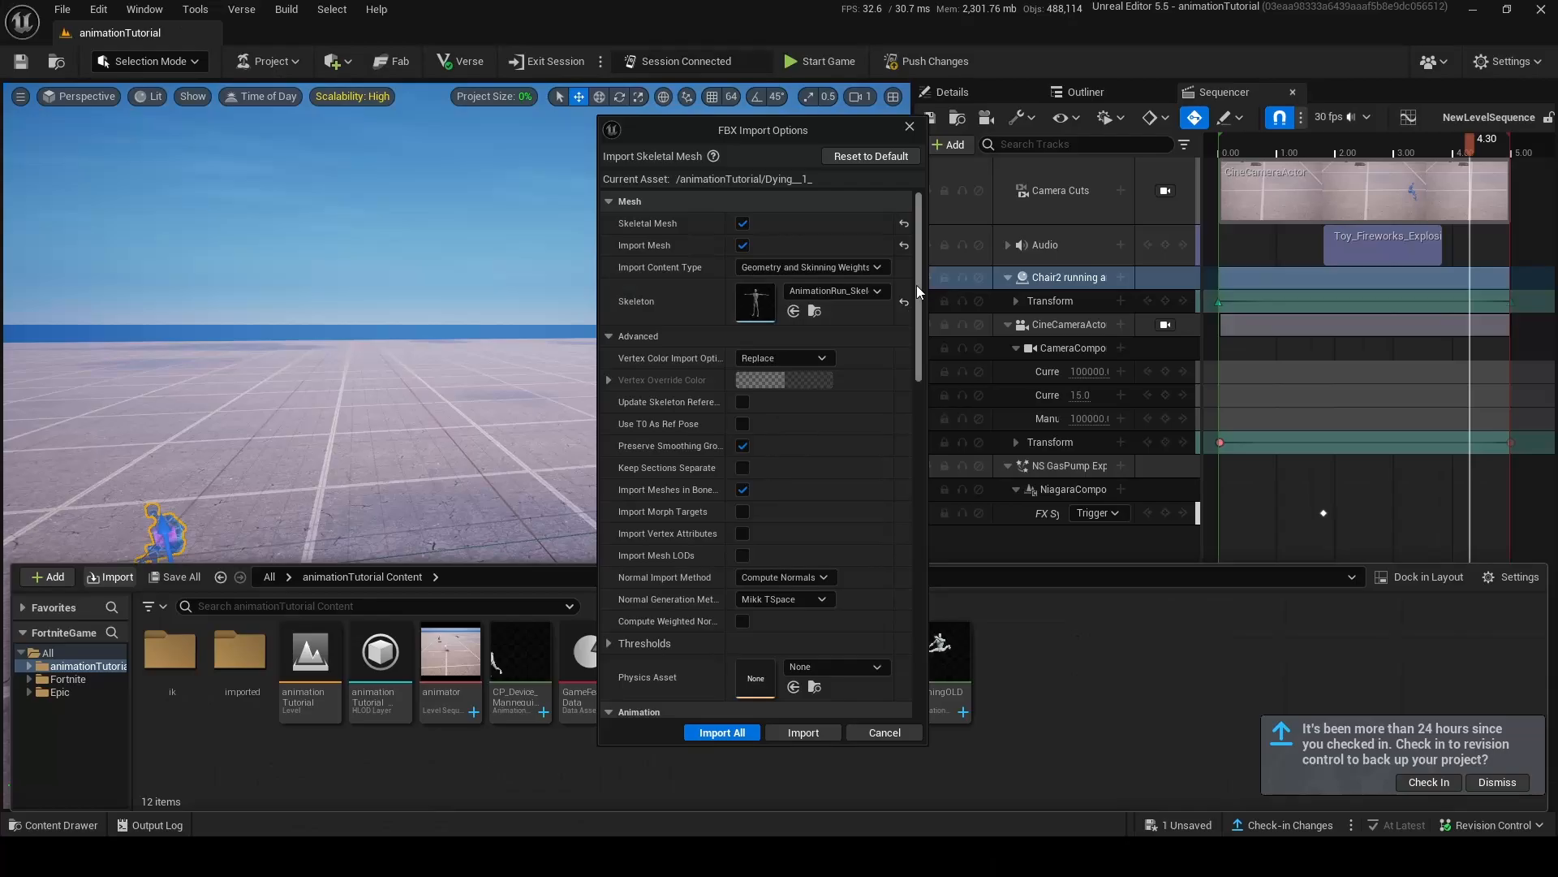
Import the Dying FBX into the project and open the RTG_NewRetargeter asset from the ik folder.
{"action": "left_click_drag", "start_coordinate": [917, 285], "coordinate": [898, 617]}
{"action": "left_click", "coordinate": [749, 733]}
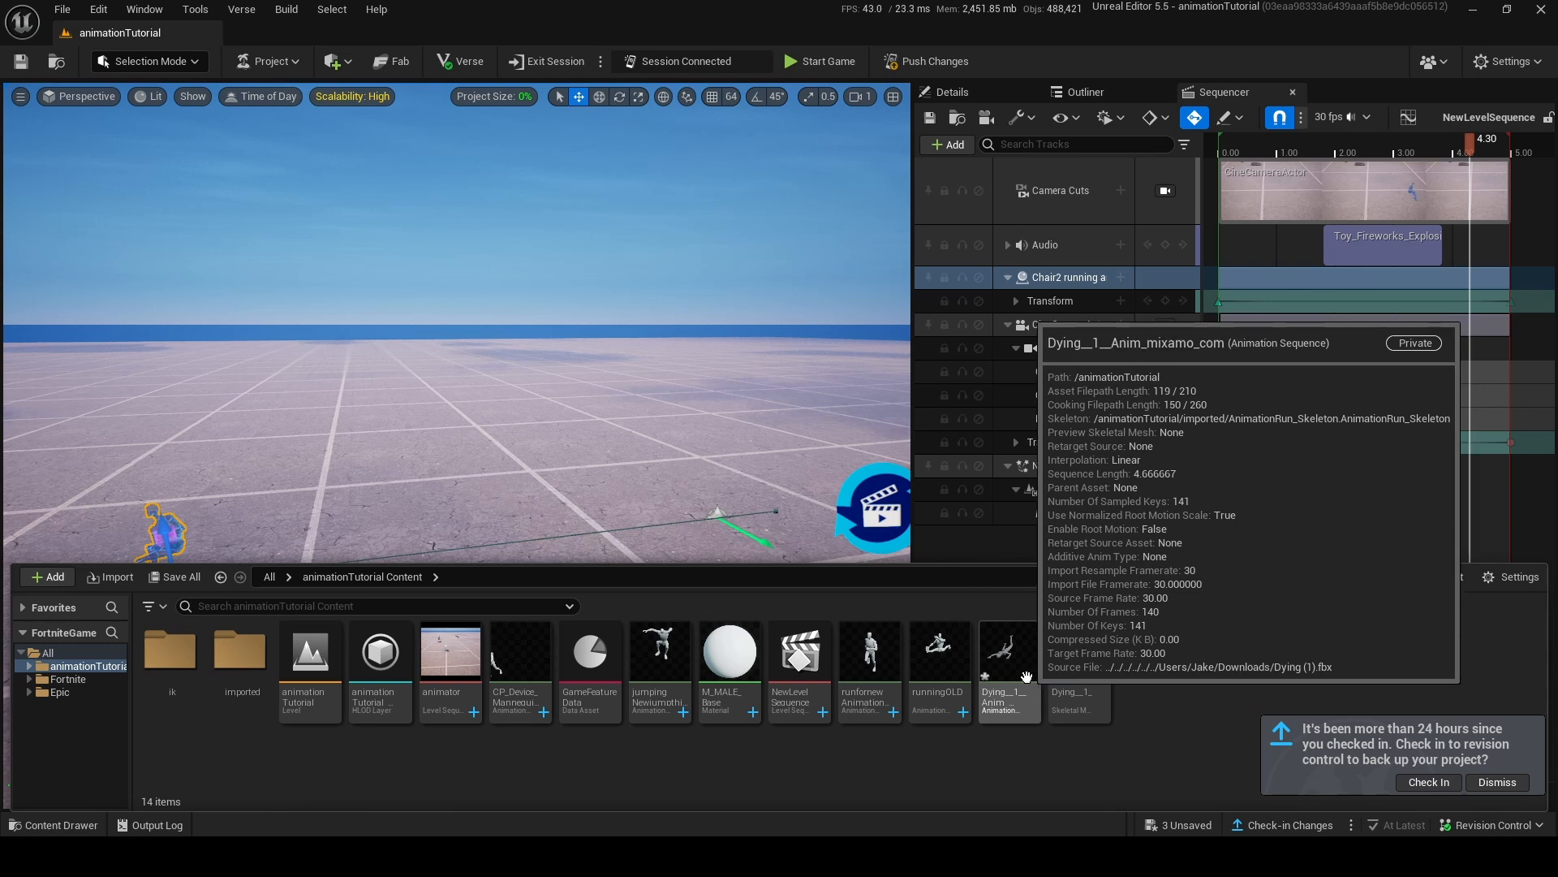
{"action": "double_click", "coordinate": [186, 677]}
{"action": "double_click", "coordinate": [311, 714]}
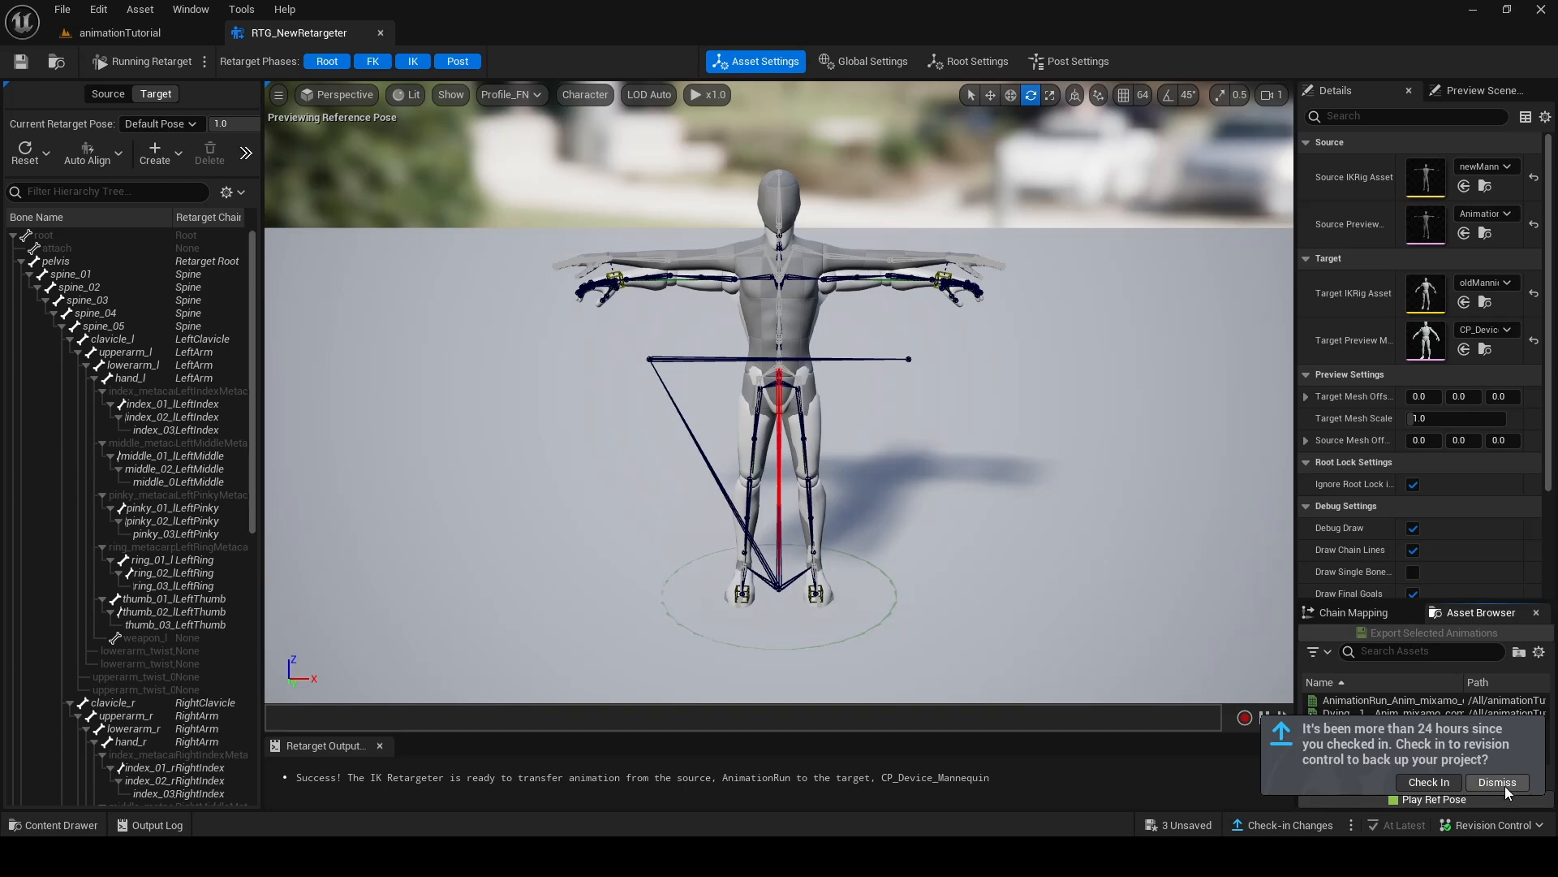
{"action": "left_click", "coordinate": [1505, 784]}
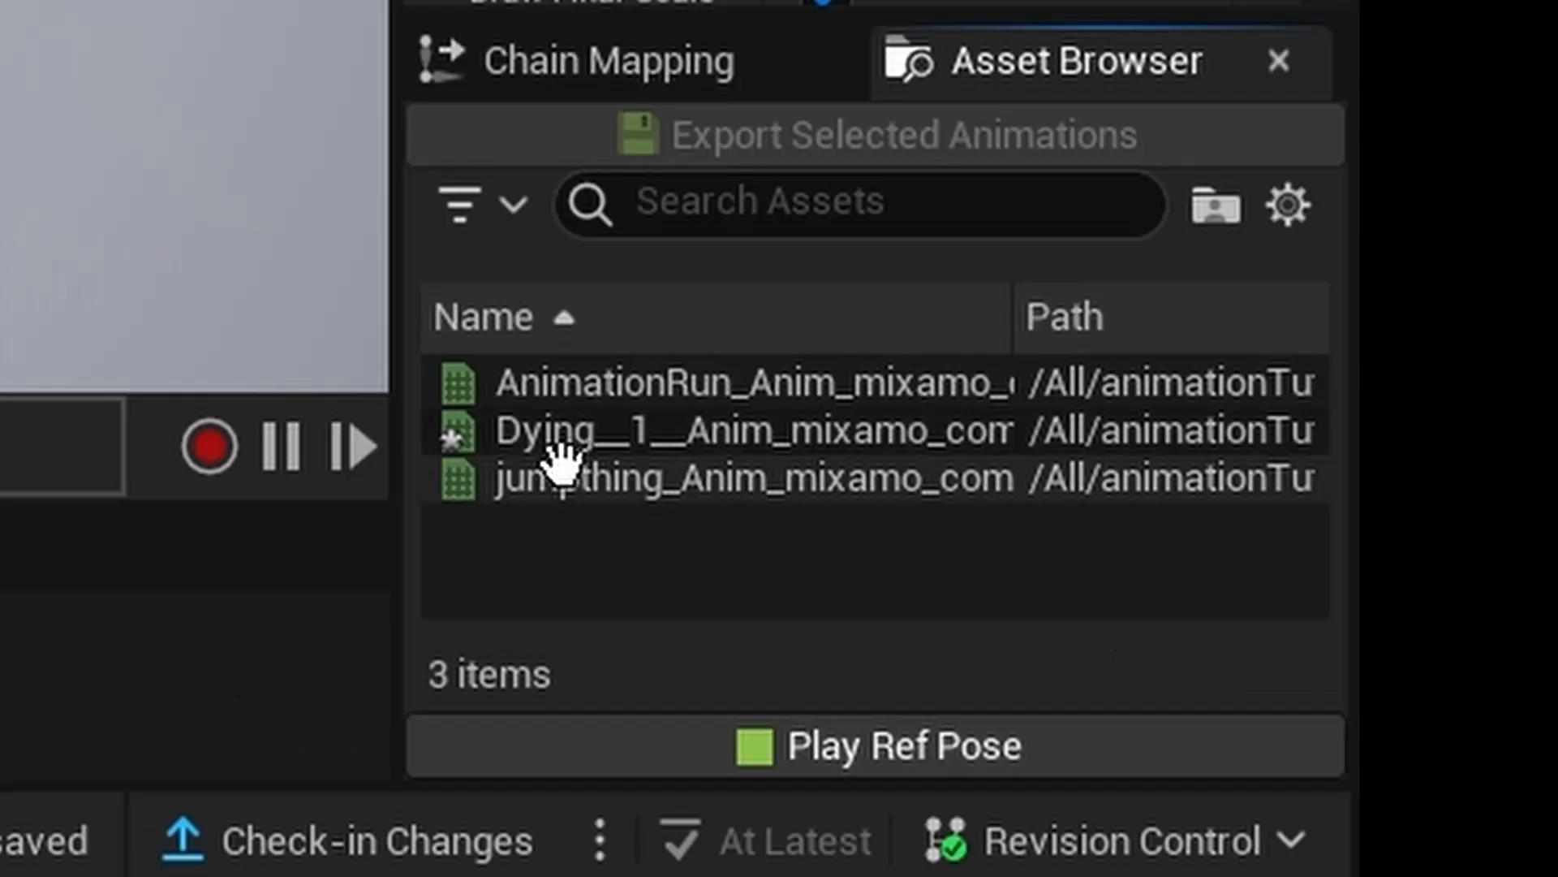
Export the retargeted Dying__1__Anim_mixamo_com animation to the animationTutorial Content folder.
{"action": "left_click", "coordinate": [646, 430]}
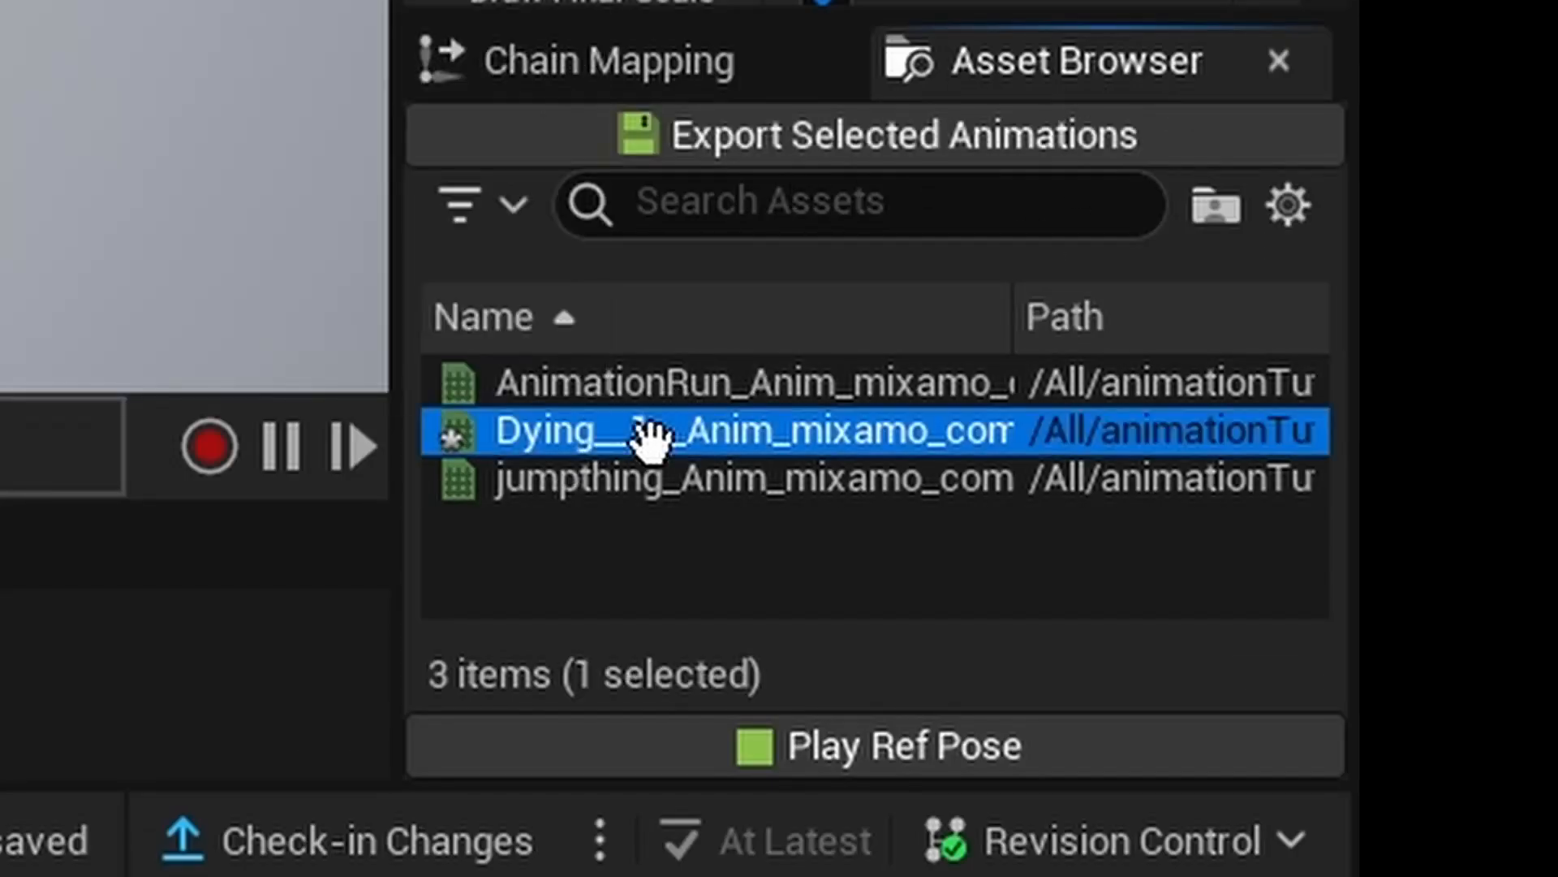
{"action": "left_click", "coordinate": [819, 158]}
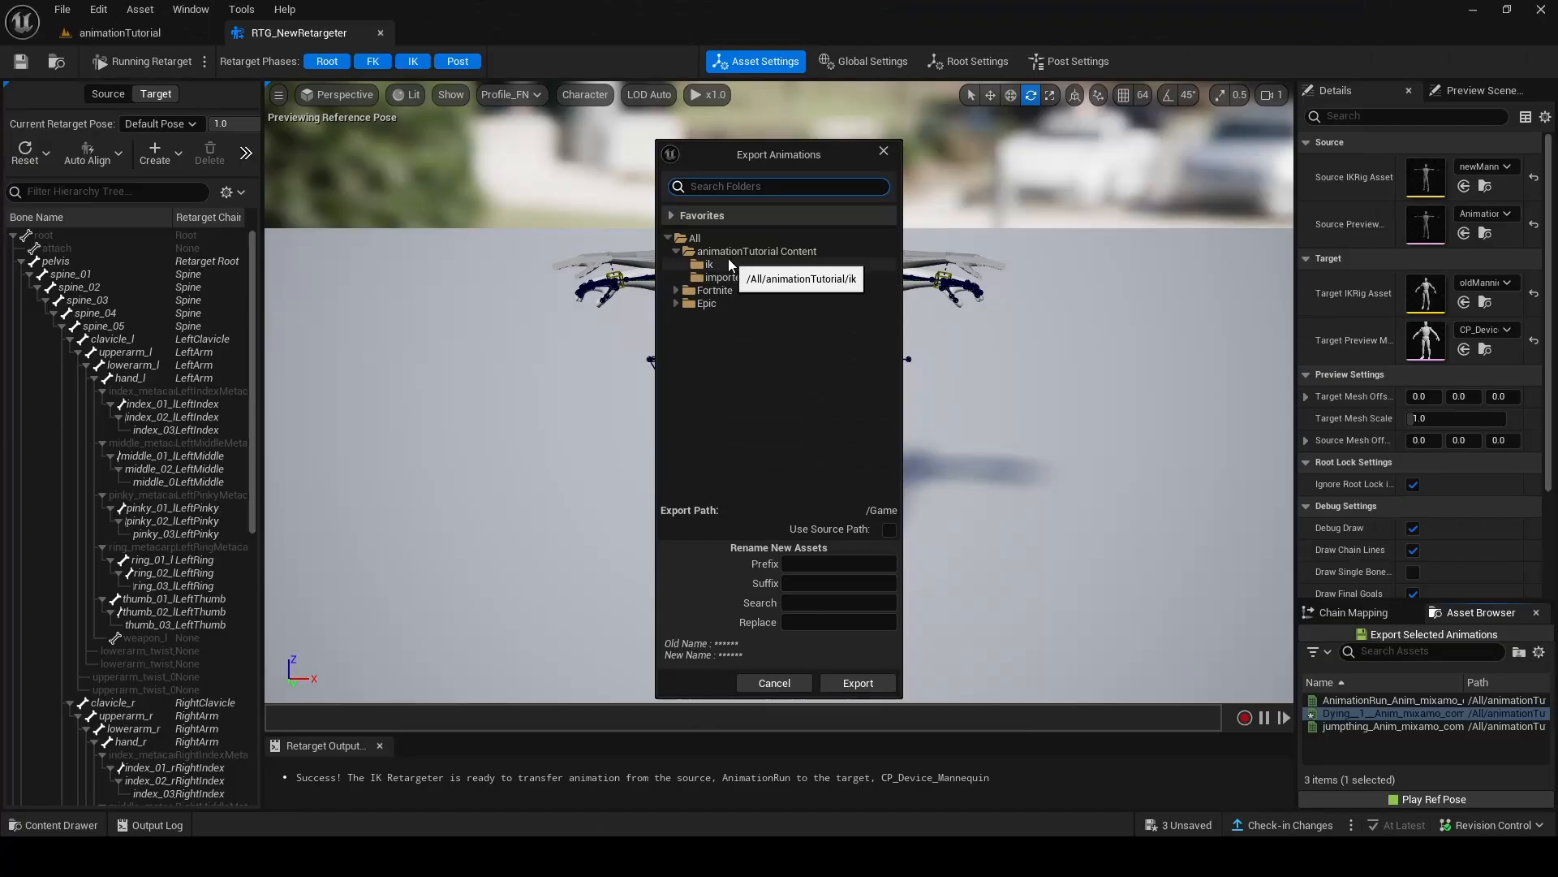
{"action": "left_click", "coordinate": [727, 252]}
{"action": "left_click", "coordinate": [856, 682]}
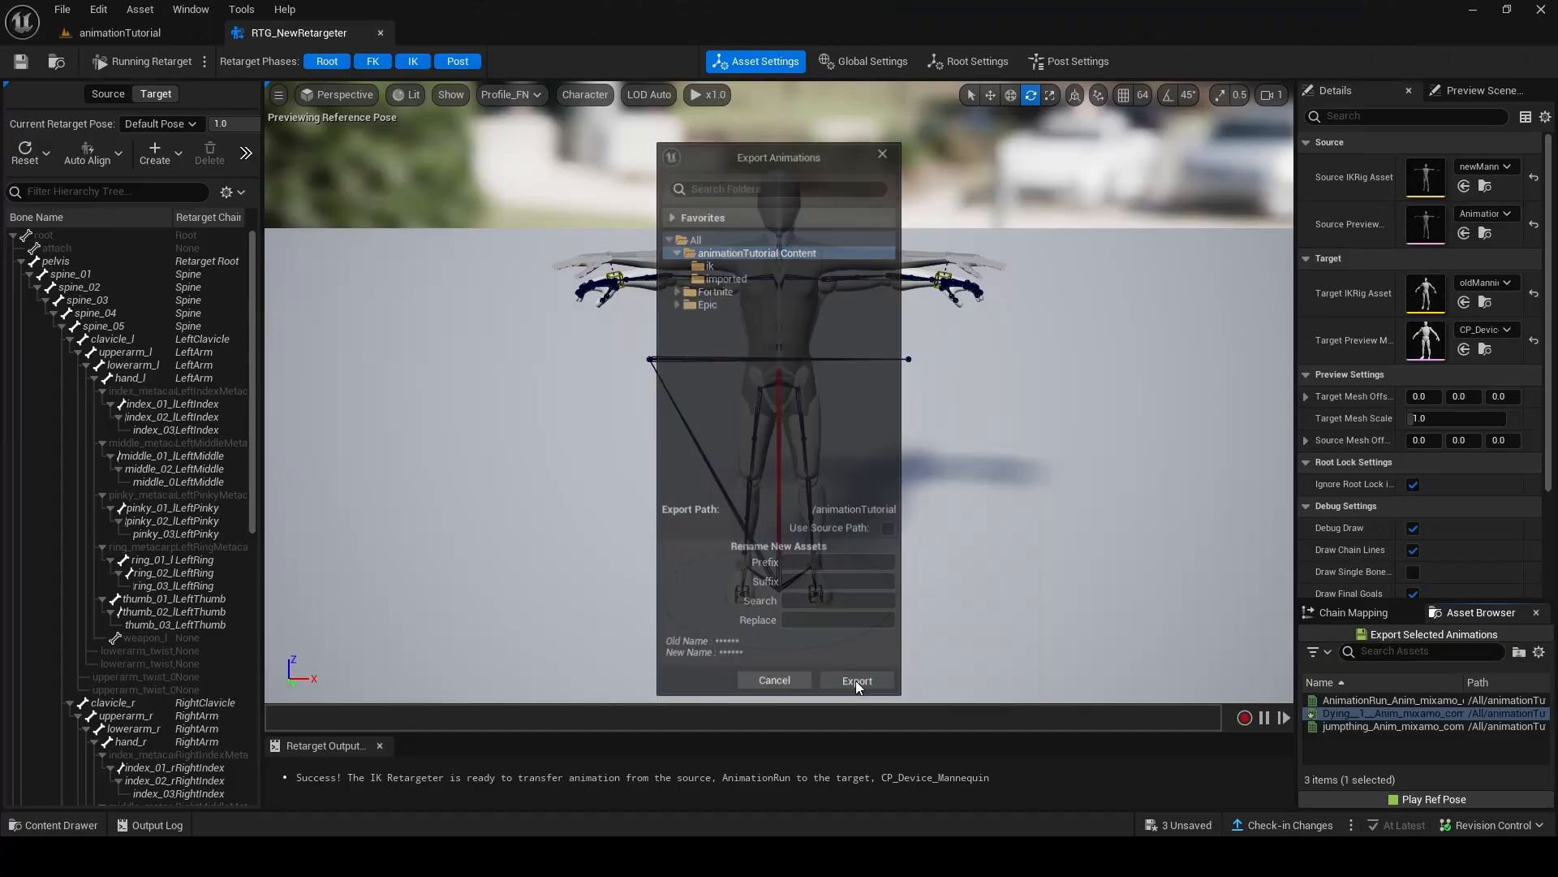
{"action": "left_click", "coordinate": [904, 505]}
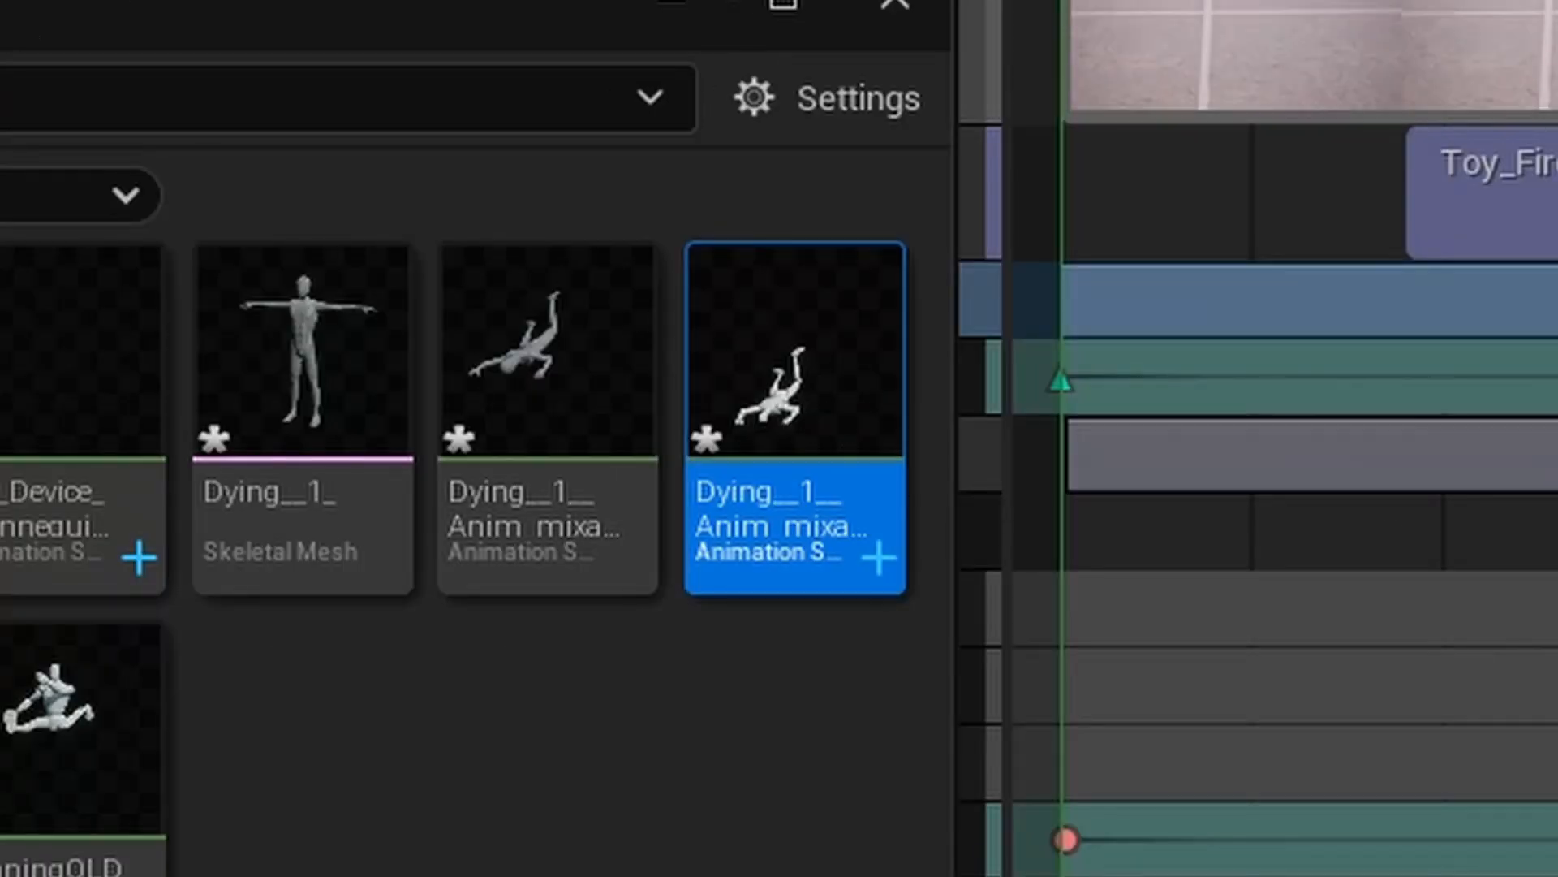
{"action": "left_click", "coordinate": [672, 3]}
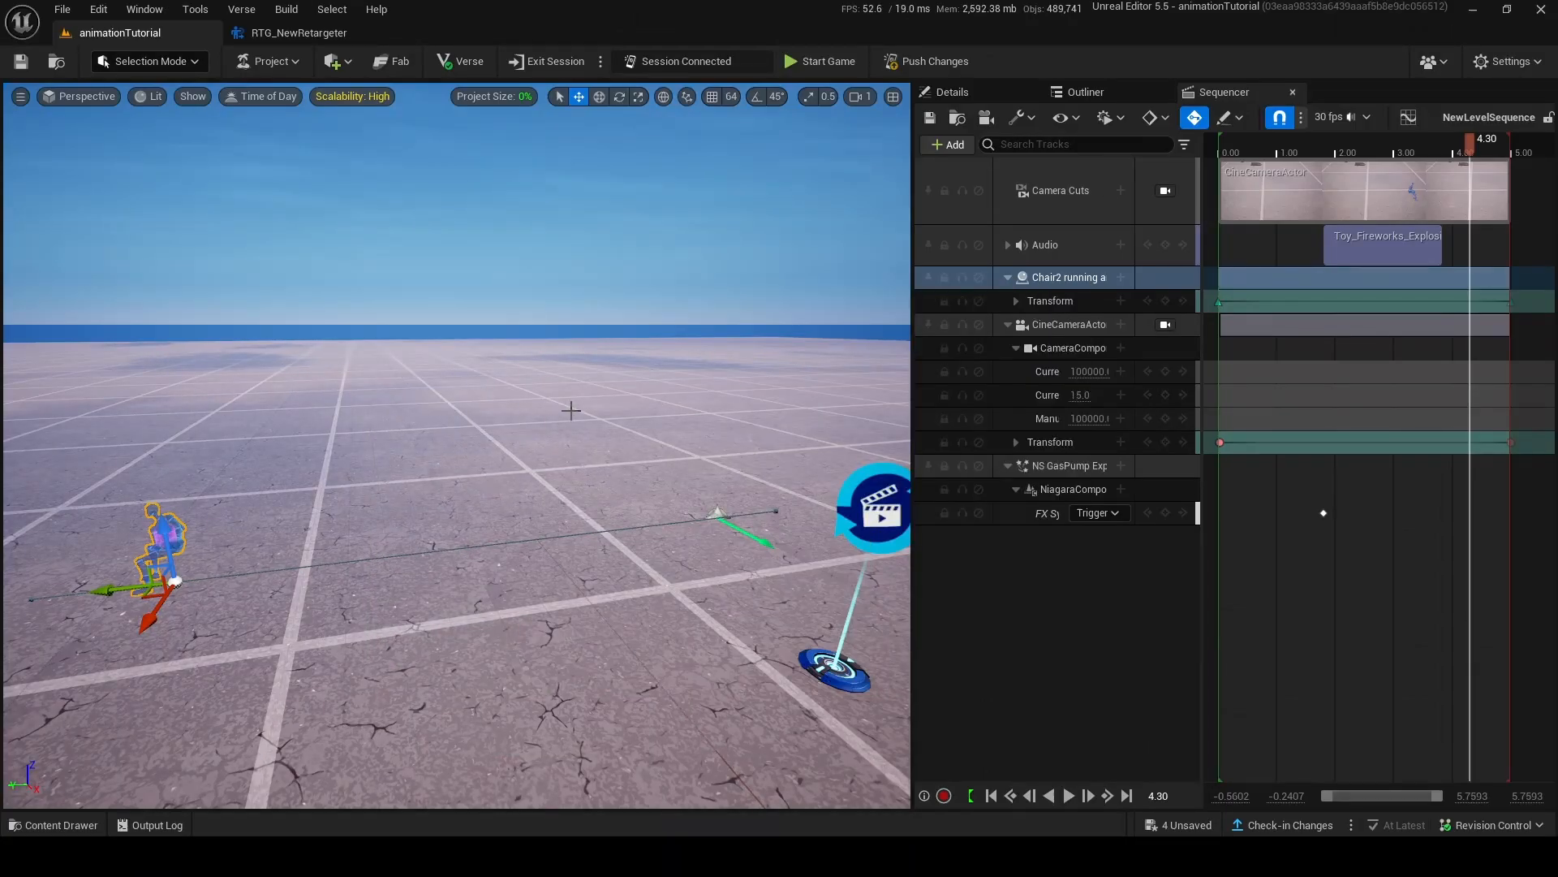
Move the sequence playhead to 0.00 and delete the Chair2 running animation binding from the sequence.
{"action": "right_click_drag", "start_coordinate": [571, 411], "coordinate": [540, 439]}
{"action": "left_click_drag", "start_coordinate": [1317, 146], "coordinate": [1238, 198]}
{"action": "mouse_move", "coordinate": [584, 463]}
{"action": "right_mouse_down"}
{"action": "mouse_move", "coordinate": [583, 430]}
{"action": "mouse_move", "coordinate": [578, 489]}
{"action": "right_mouse_up"}
{"action": "key", "text": "w"}
{"action": "left_click_drag", "start_coordinate": [1239, 140], "coordinate": [1219, 143]}
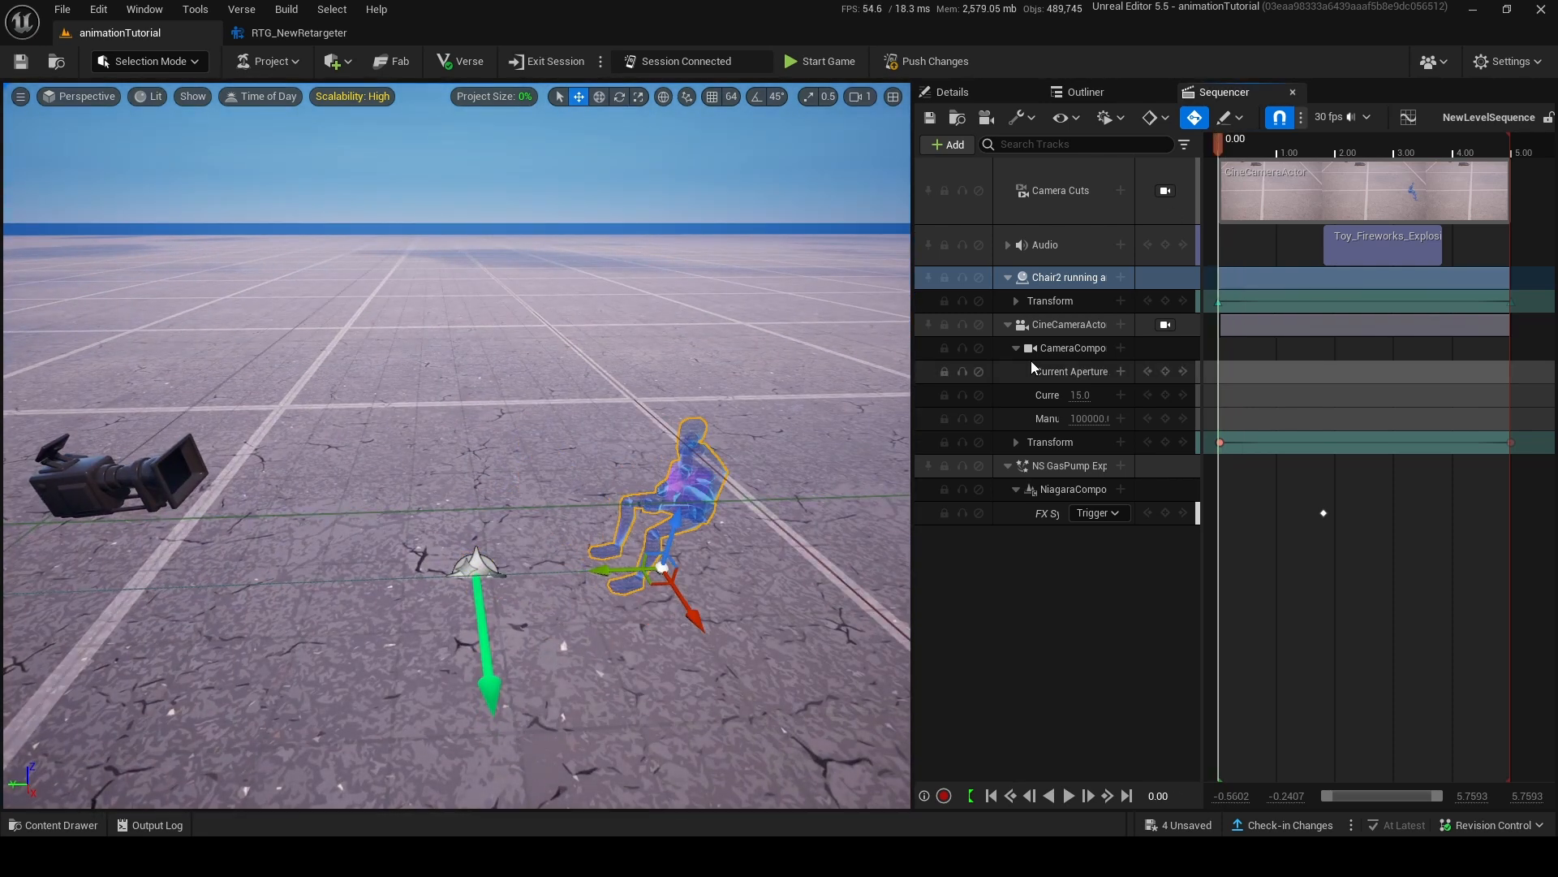
{"action": "right_click", "coordinate": [1060, 279]}
{"action": "left_click", "coordinate": [1131, 587]}
Search the Fortnite content for "fn" and place the FN Mannequin skeletal mesh in the level beside the camera.
{"action": "left_click", "coordinate": [947, 161]}
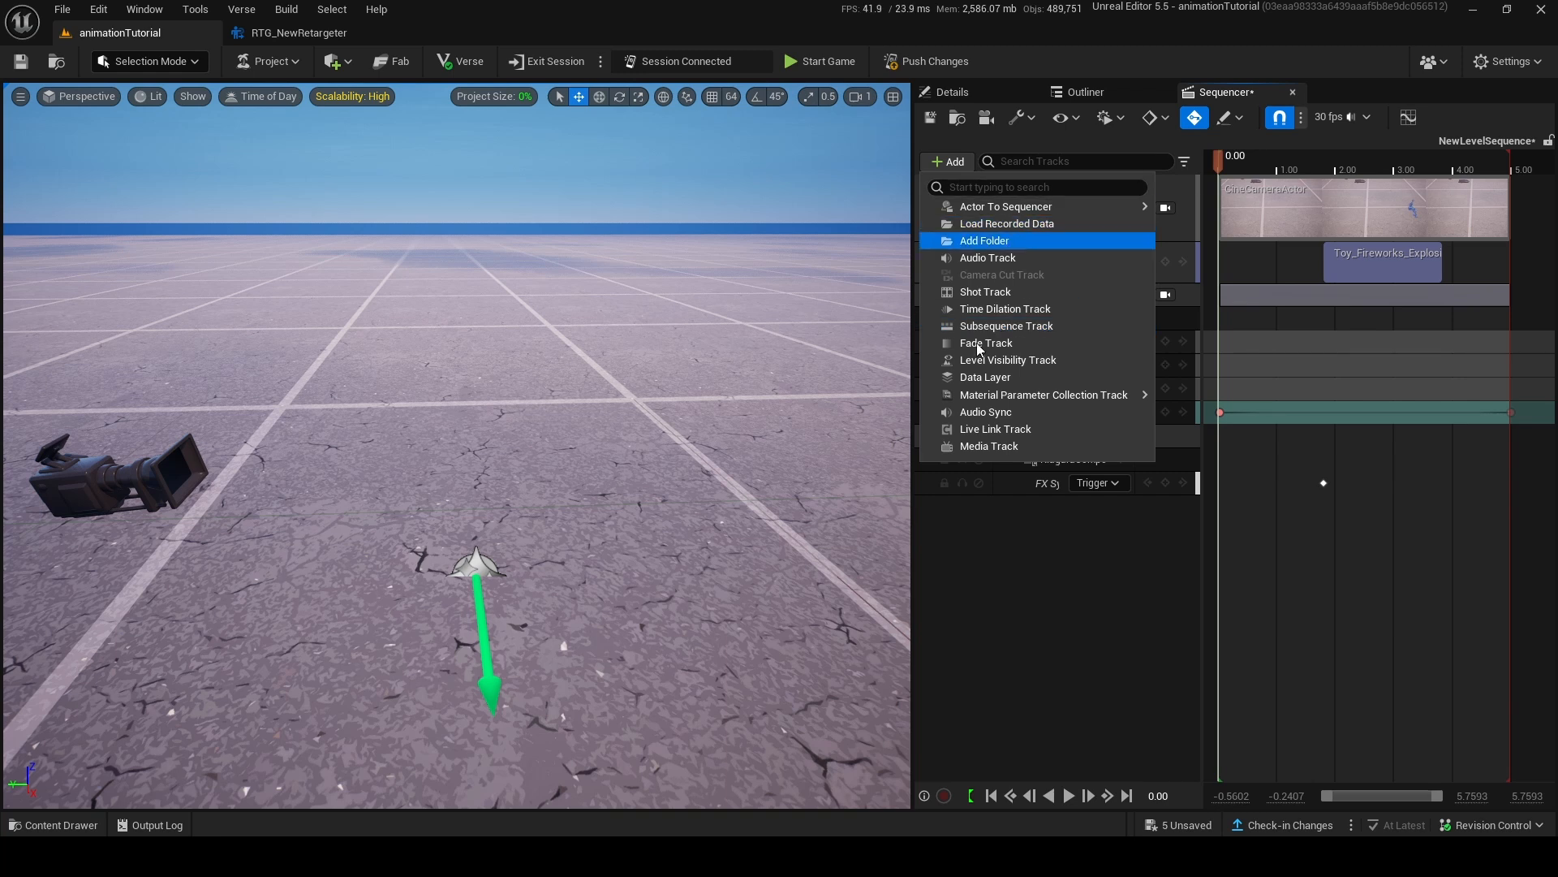
{"action": "left_click", "coordinate": [76, 834]}
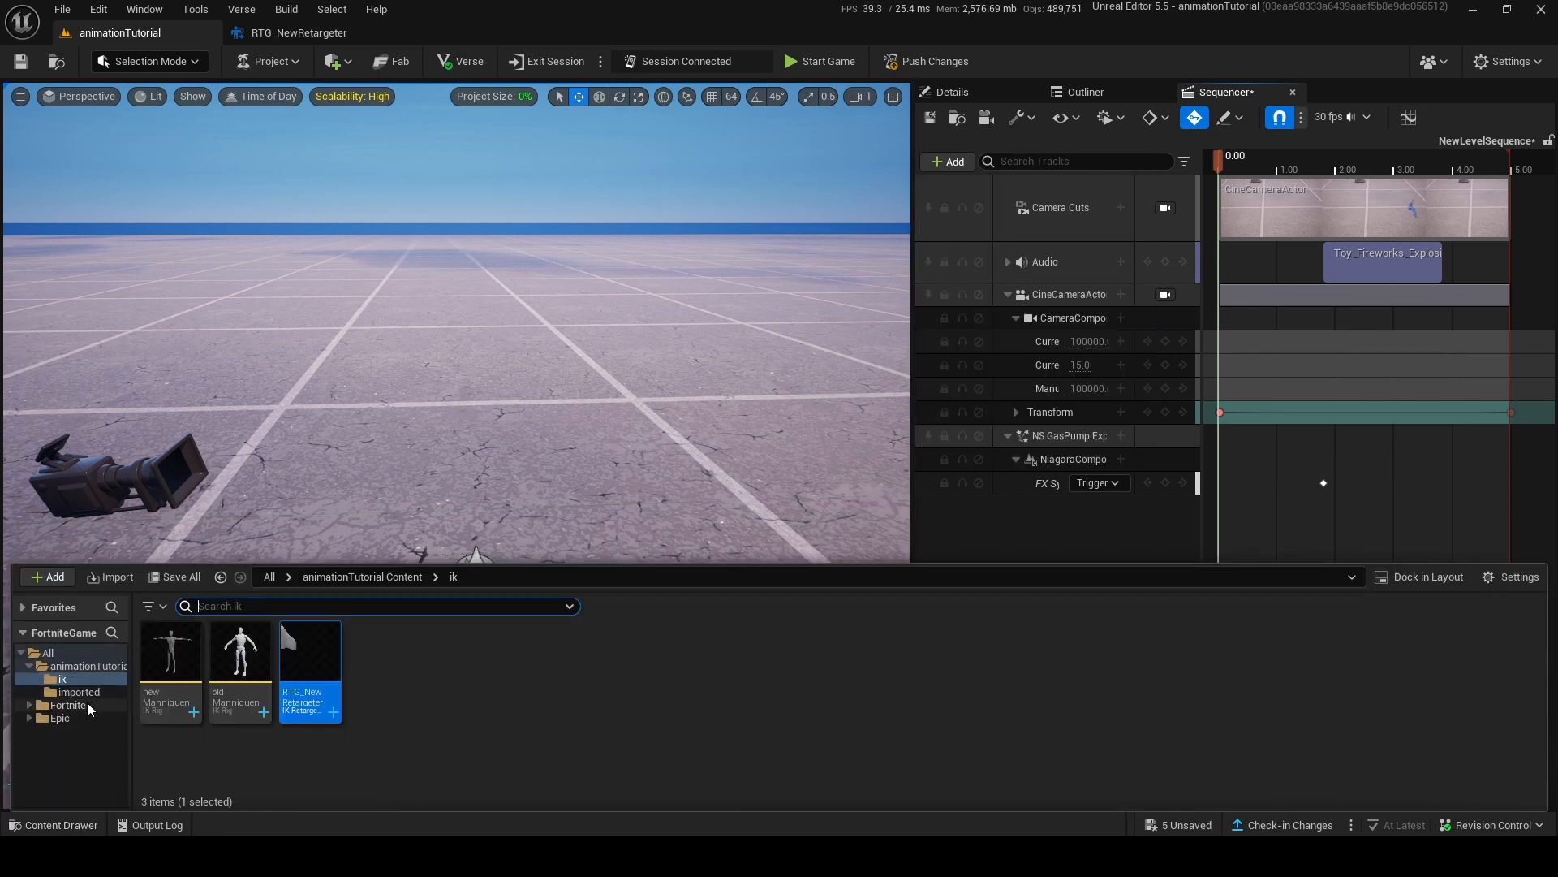
{"action": "left_click", "coordinate": [90, 707]}
{"action": "left_click", "coordinate": [255, 607]}
{"action": "type", "text": "fn"}
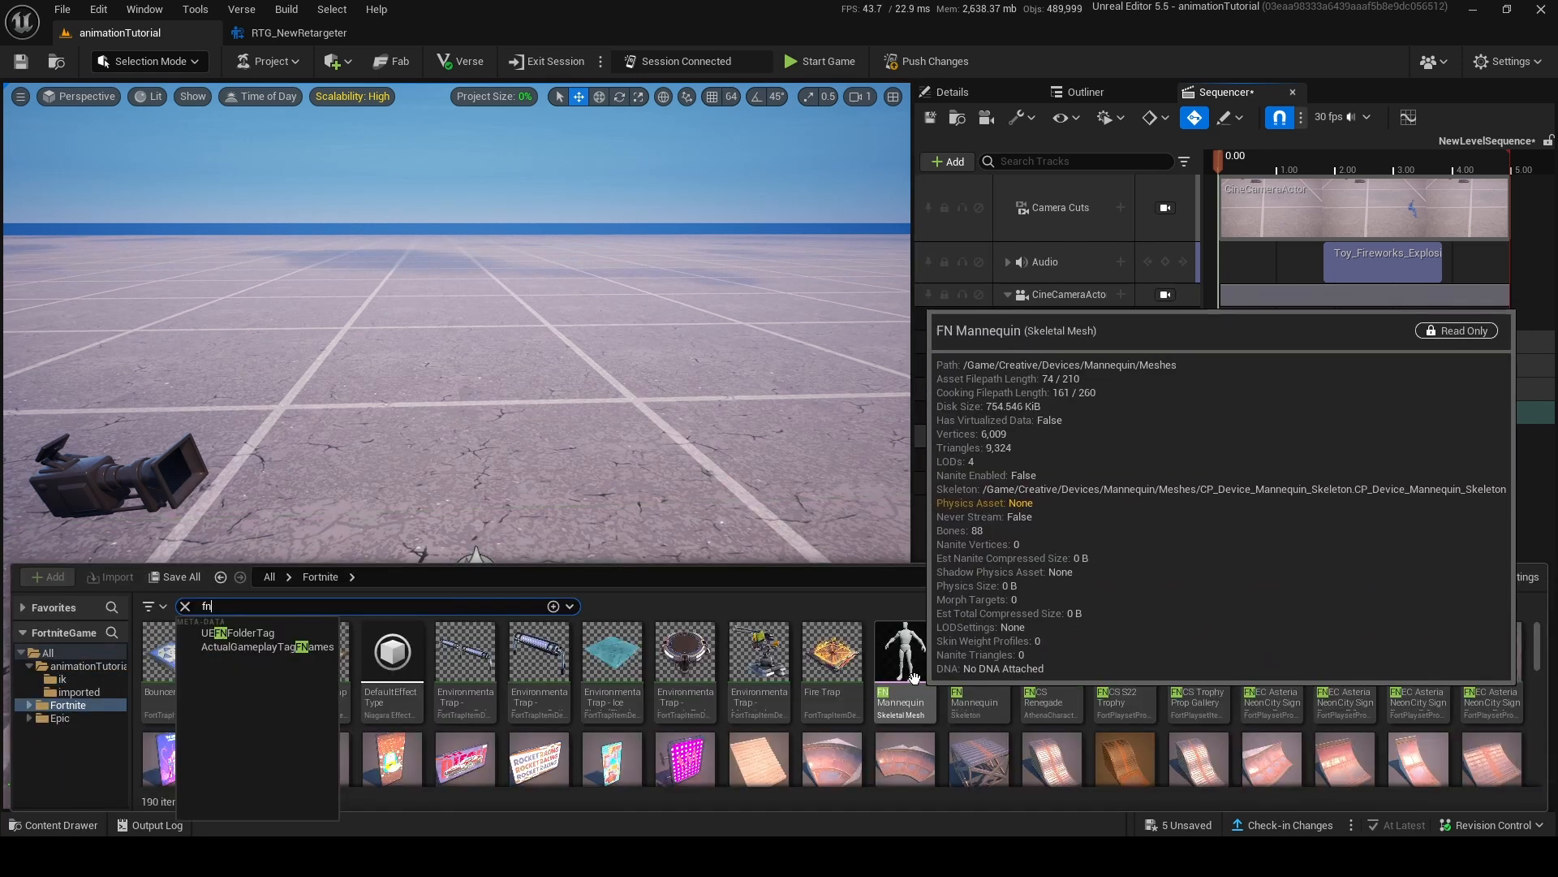
{"action": "left_click_drag", "start_coordinate": [903, 662], "coordinate": [482, 569]}
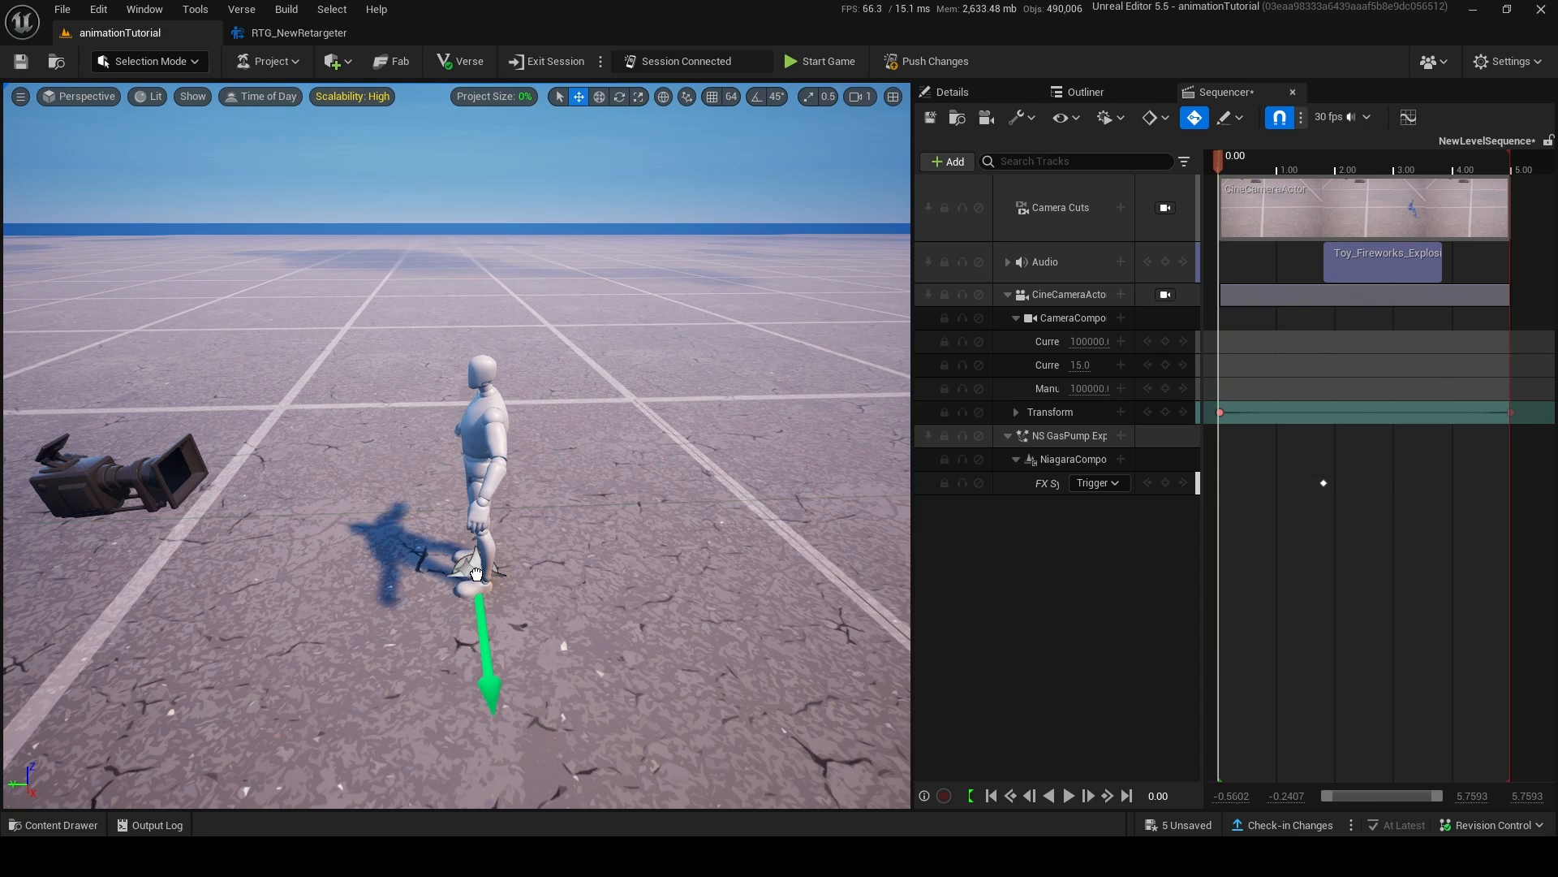
Add the newly placed Device Mannequin to the level sequence as an actor.
{"action": "scroll", "coordinate": [637, 504], "scroll_direction": "down", "scroll_amount": 1}
{"action": "key", "text": "a"}
{"action": "right_click_drag", "start_coordinate": [638, 504], "coordinate": [577, 455]}
{"action": "key", "text": "w"}
{"action": "key", "text": "s"}
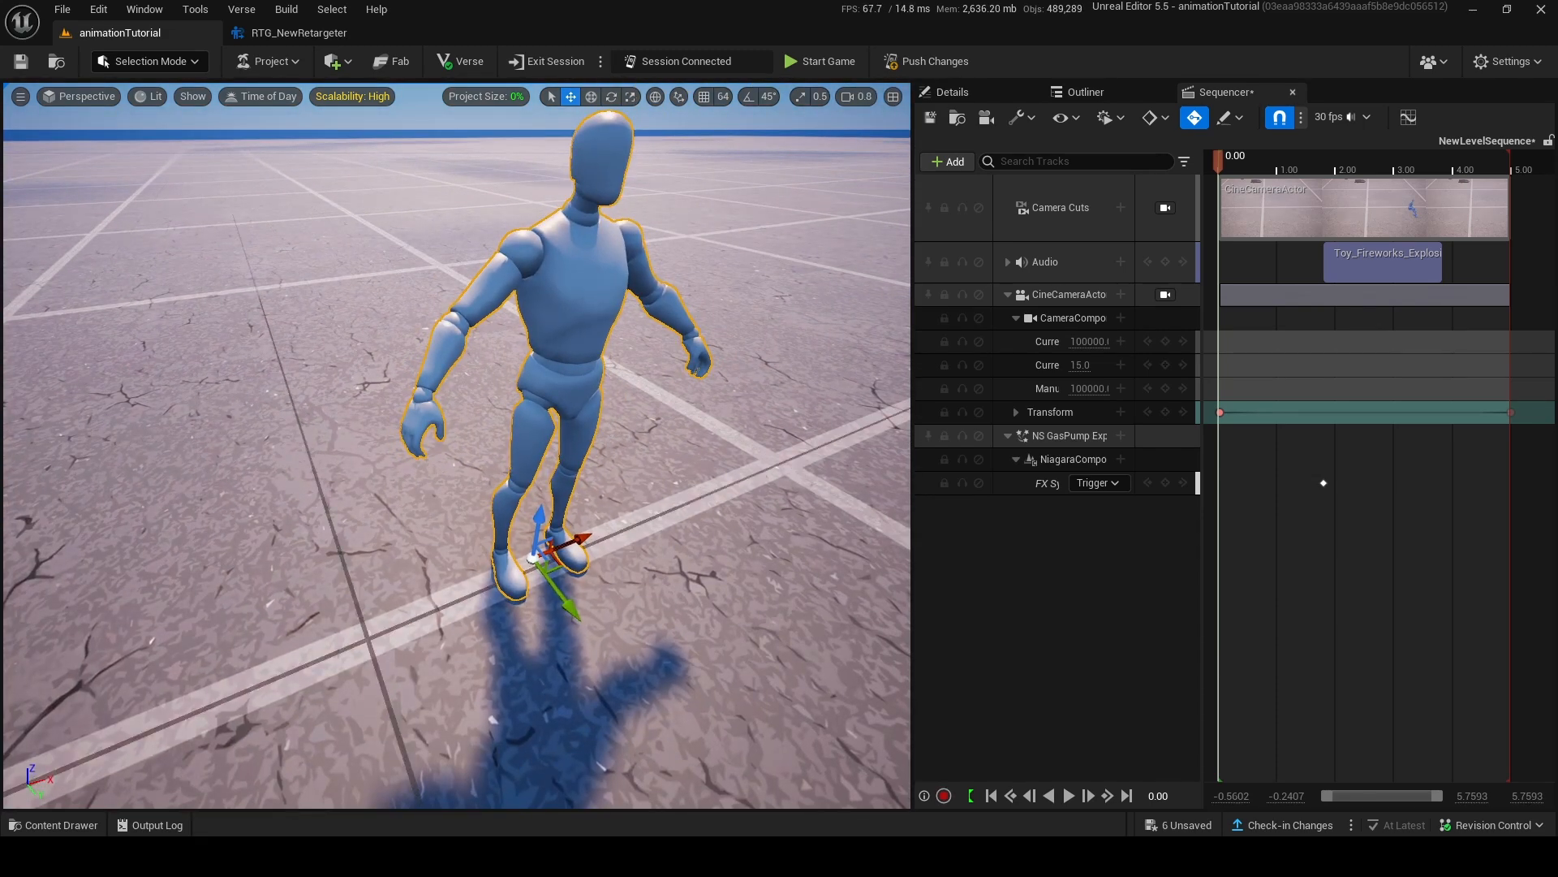
{"action": "key", "text": "s"}
{"action": "right_click_drag", "start_coordinate": [696, 371], "coordinate": [755, 373]}
{"action": "left_click", "coordinate": [958, 165]}
{"action": "mouse_move", "coordinate": [1128, 208]}
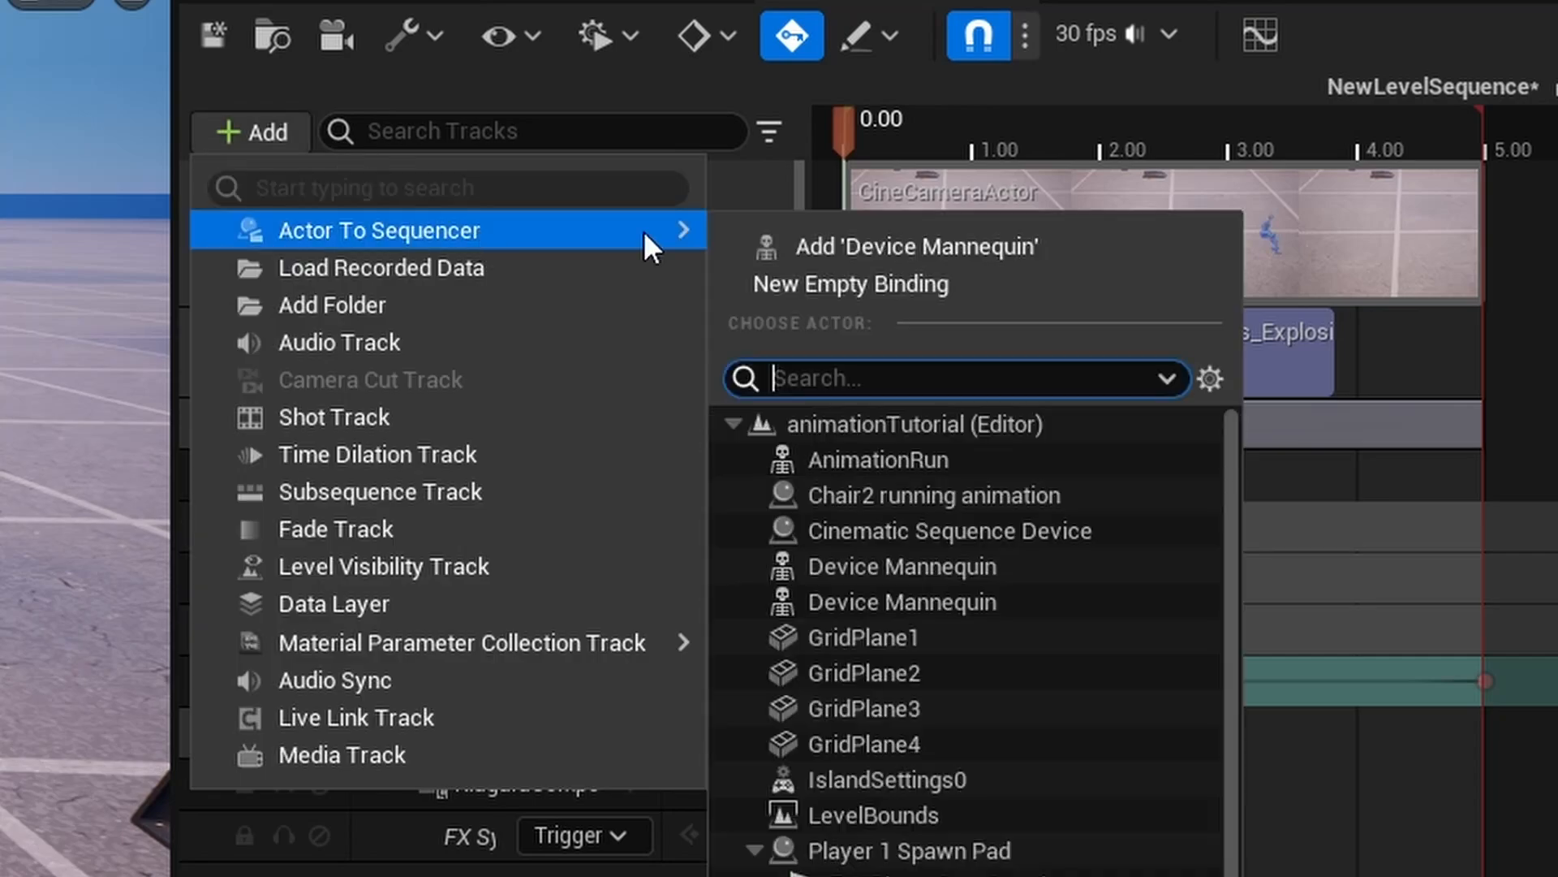
{"action": "left_click", "coordinate": [861, 246]}
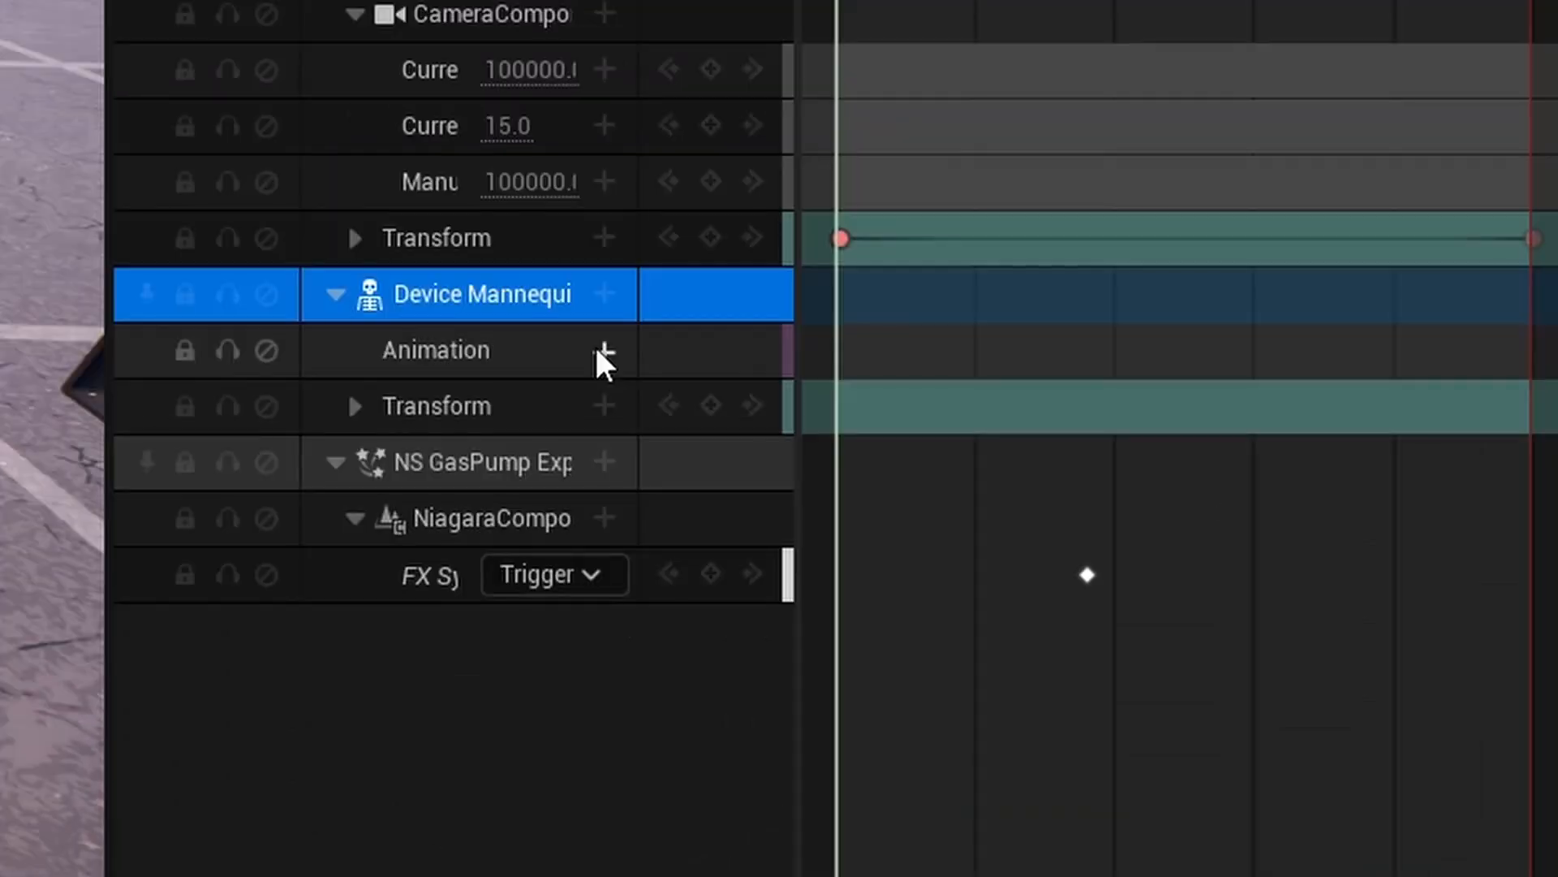
Add the runfornewAnimationRun clip at 0.00 on the Device Mannequin's animation track, keeping its original length.
{"action": "left_click", "coordinate": [604, 355]}
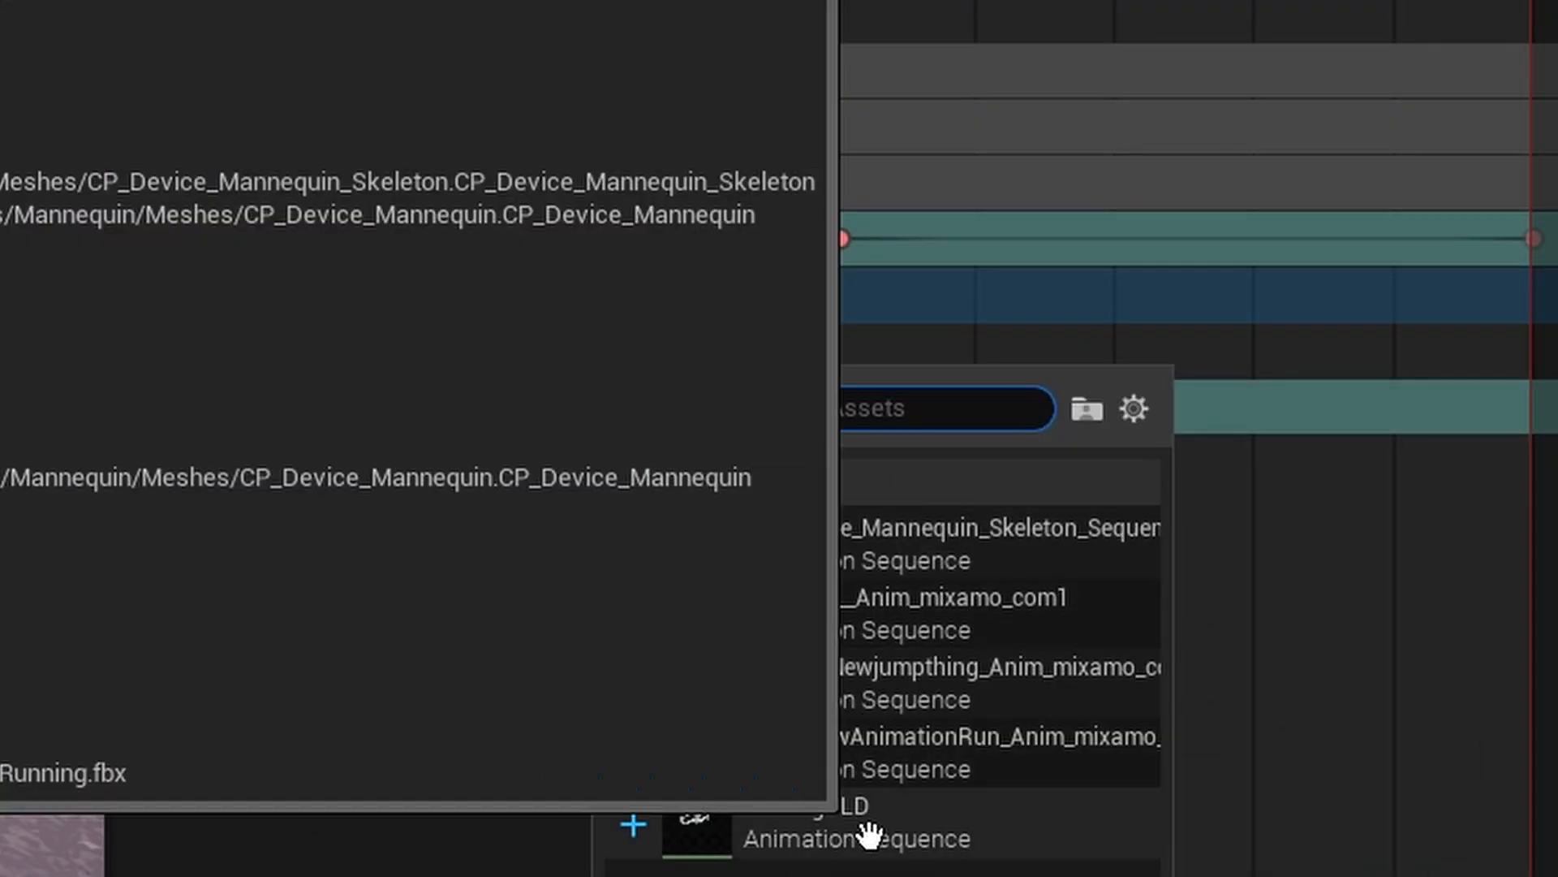
{"action": "left_click", "coordinate": [908, 765]}
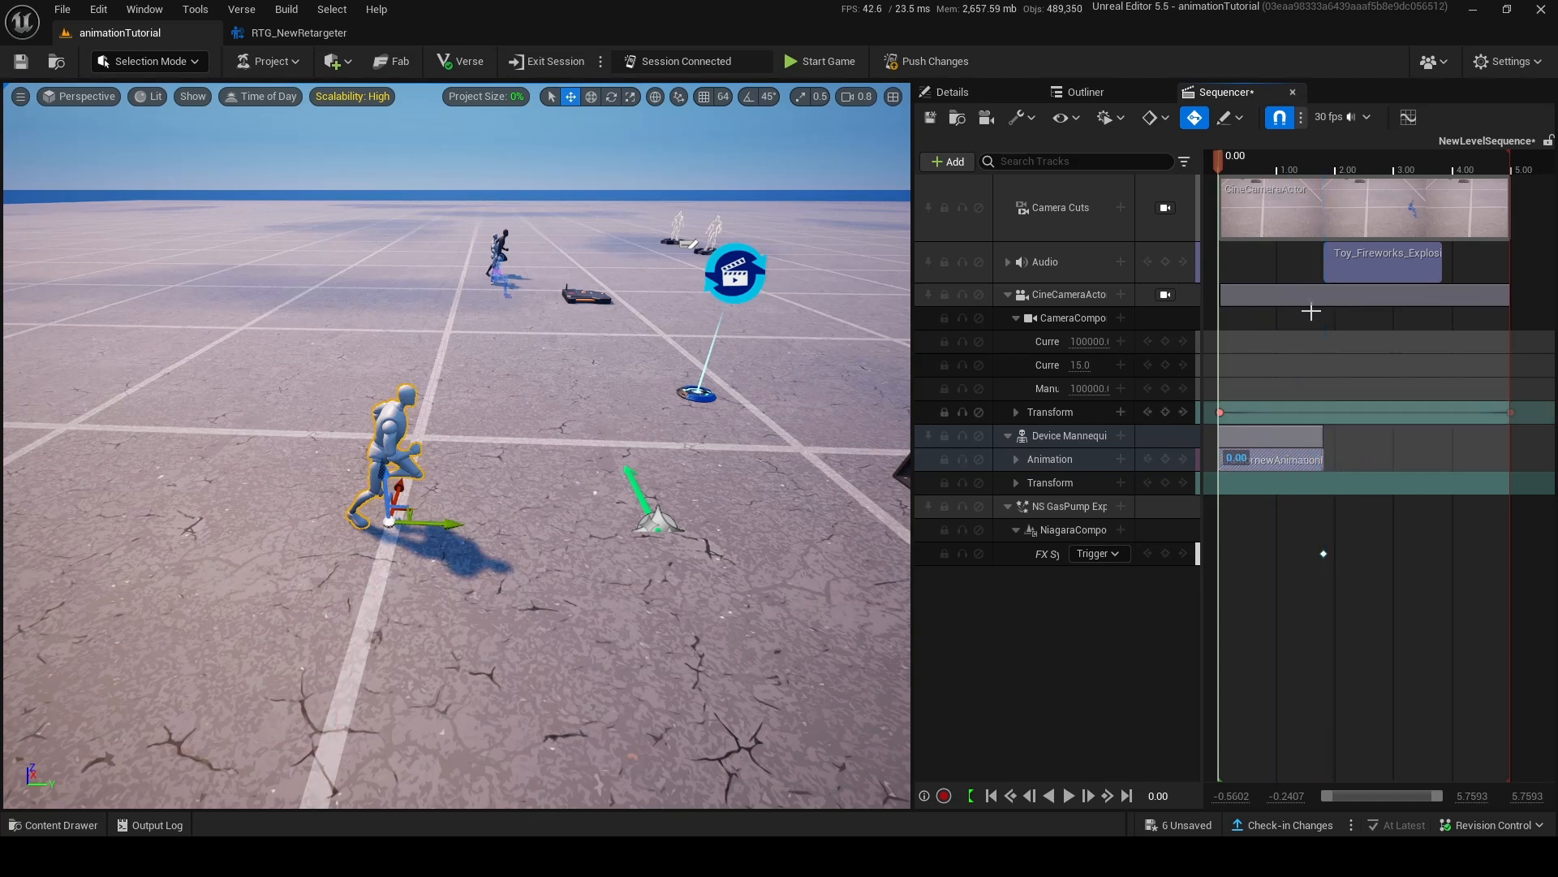
{"action": "left_click_drag", "start_coordinate": [1229, 161], "coordinate": [1331, 246]}
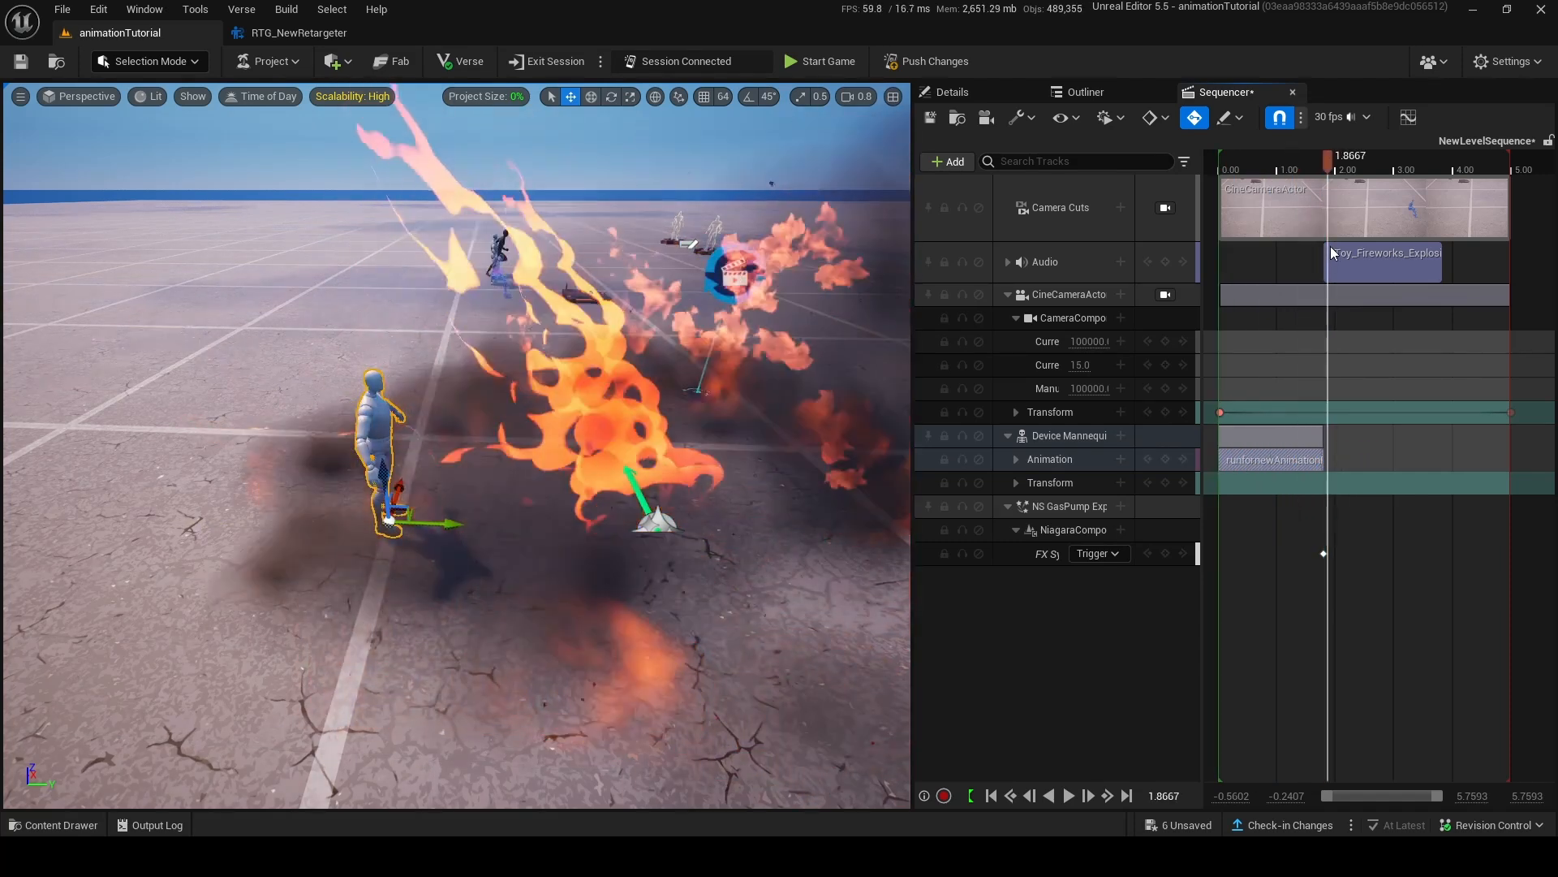
{"action": "left_click_drag", "start_coordinate": [1322, 462], "coordinate": [1346, 460]}
{"action": "key", "text": "ctrl+z"}
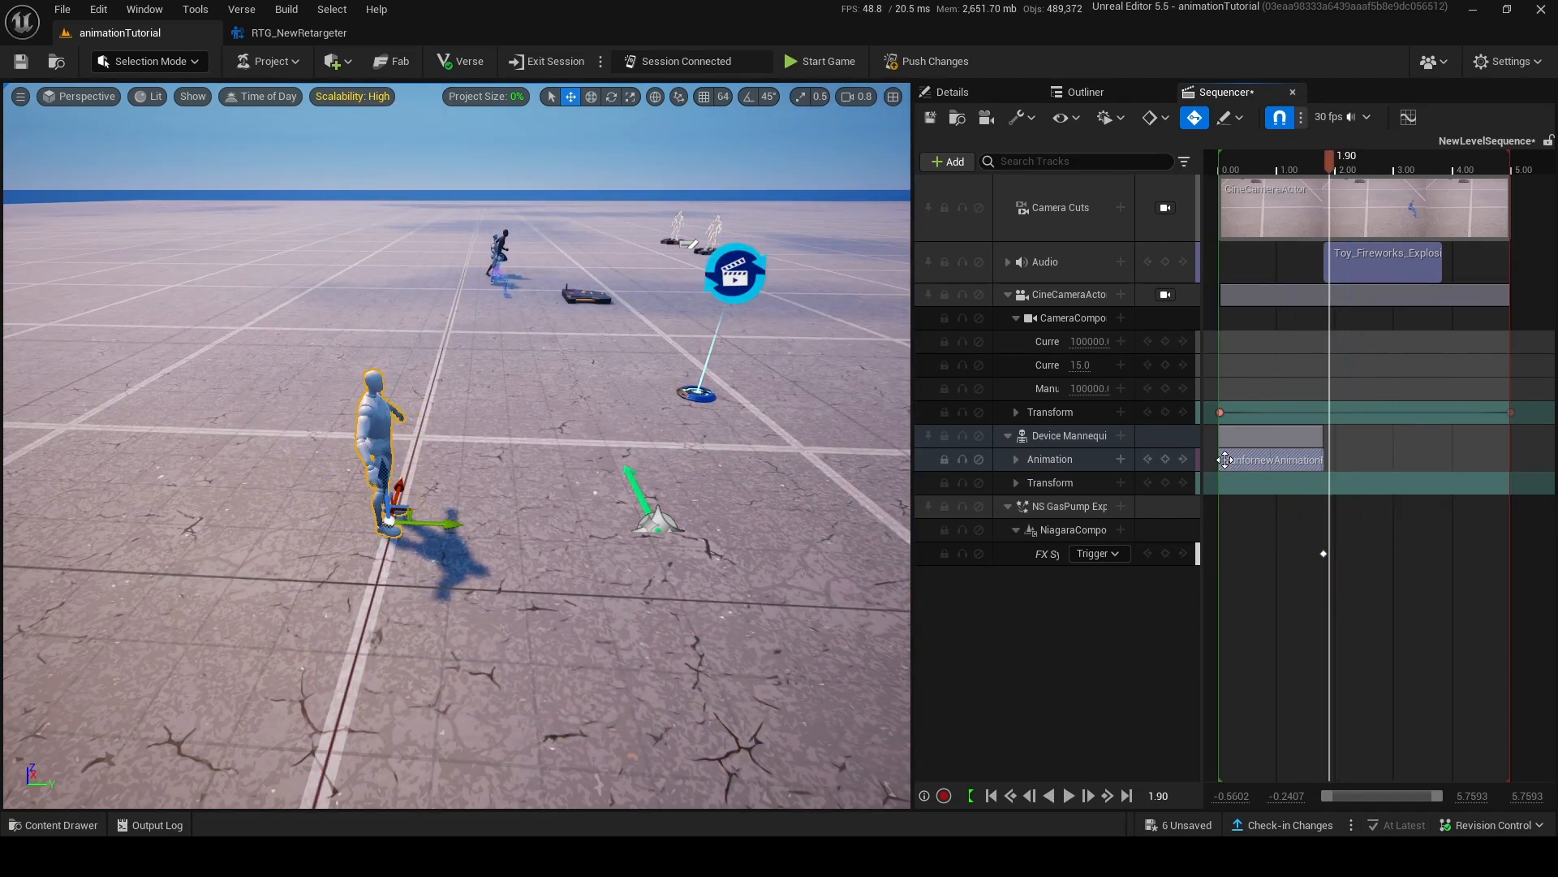
Add the Dying__1__Anim_mixamo_com1 clip after the run clip and overlap the two clips so they blend.
{"action": "left_click", "coordinate": [728, 335]}
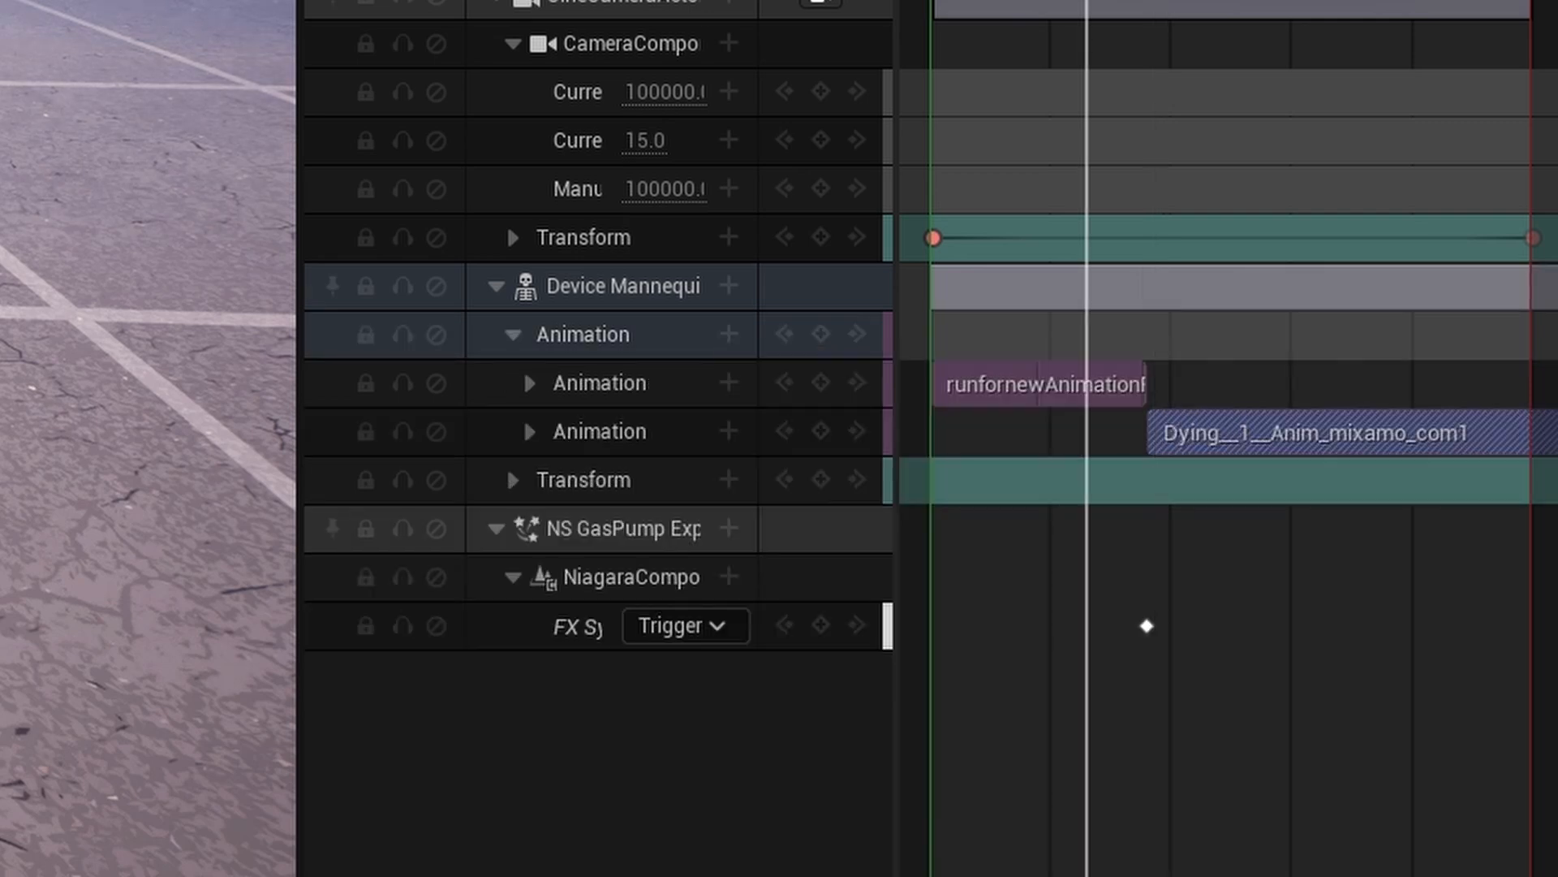
{"action": "left_click_drag", "start_coordinate": [1085, 8], "coordinate": [867, 677]}
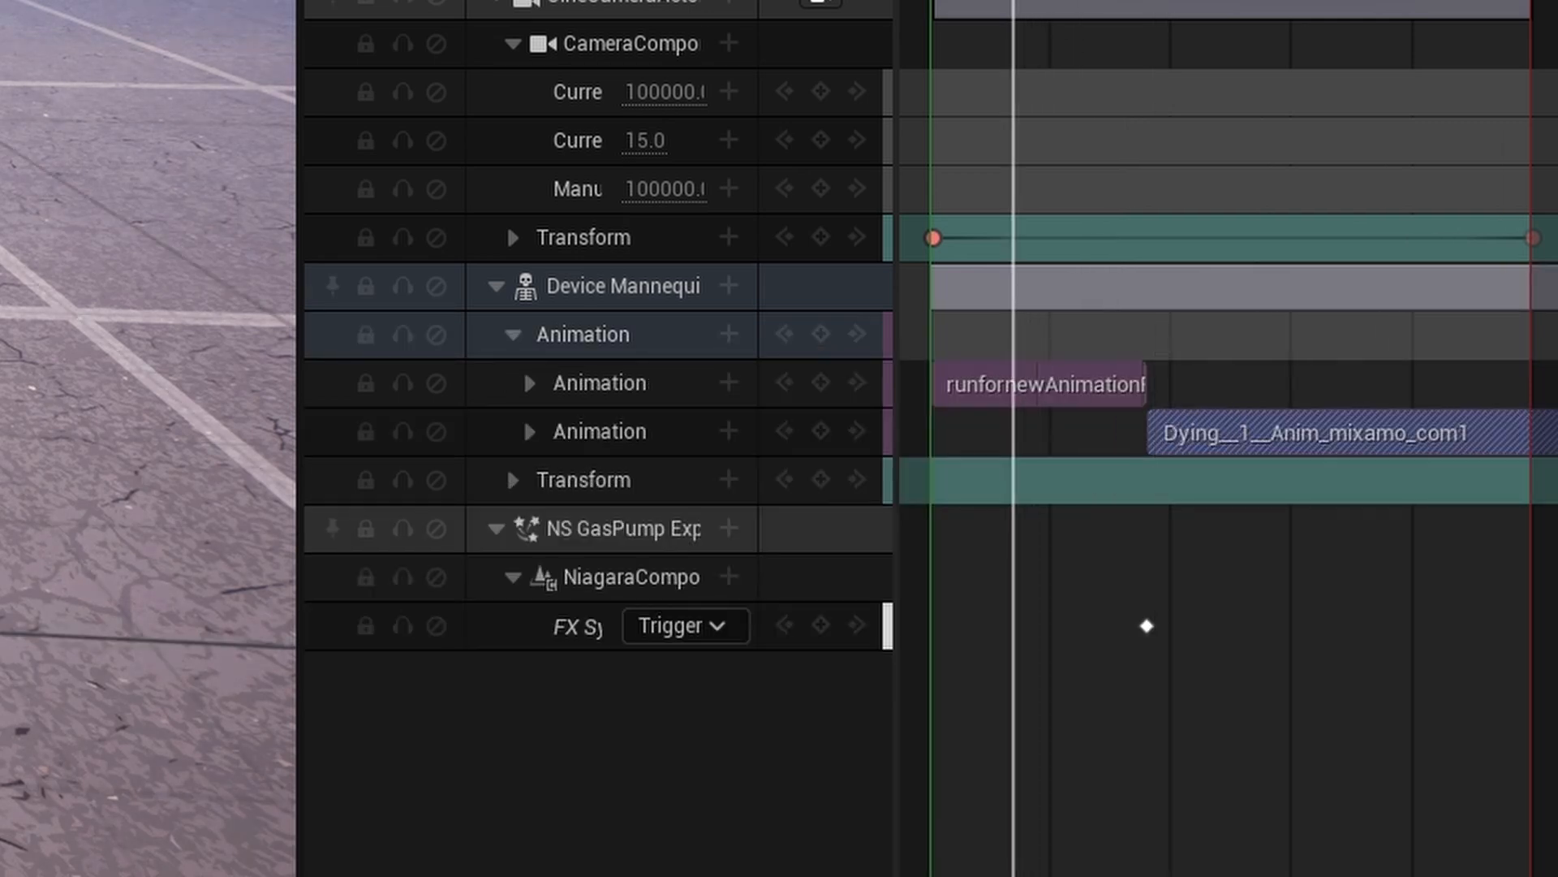
{"action": "key", "text": "space"}
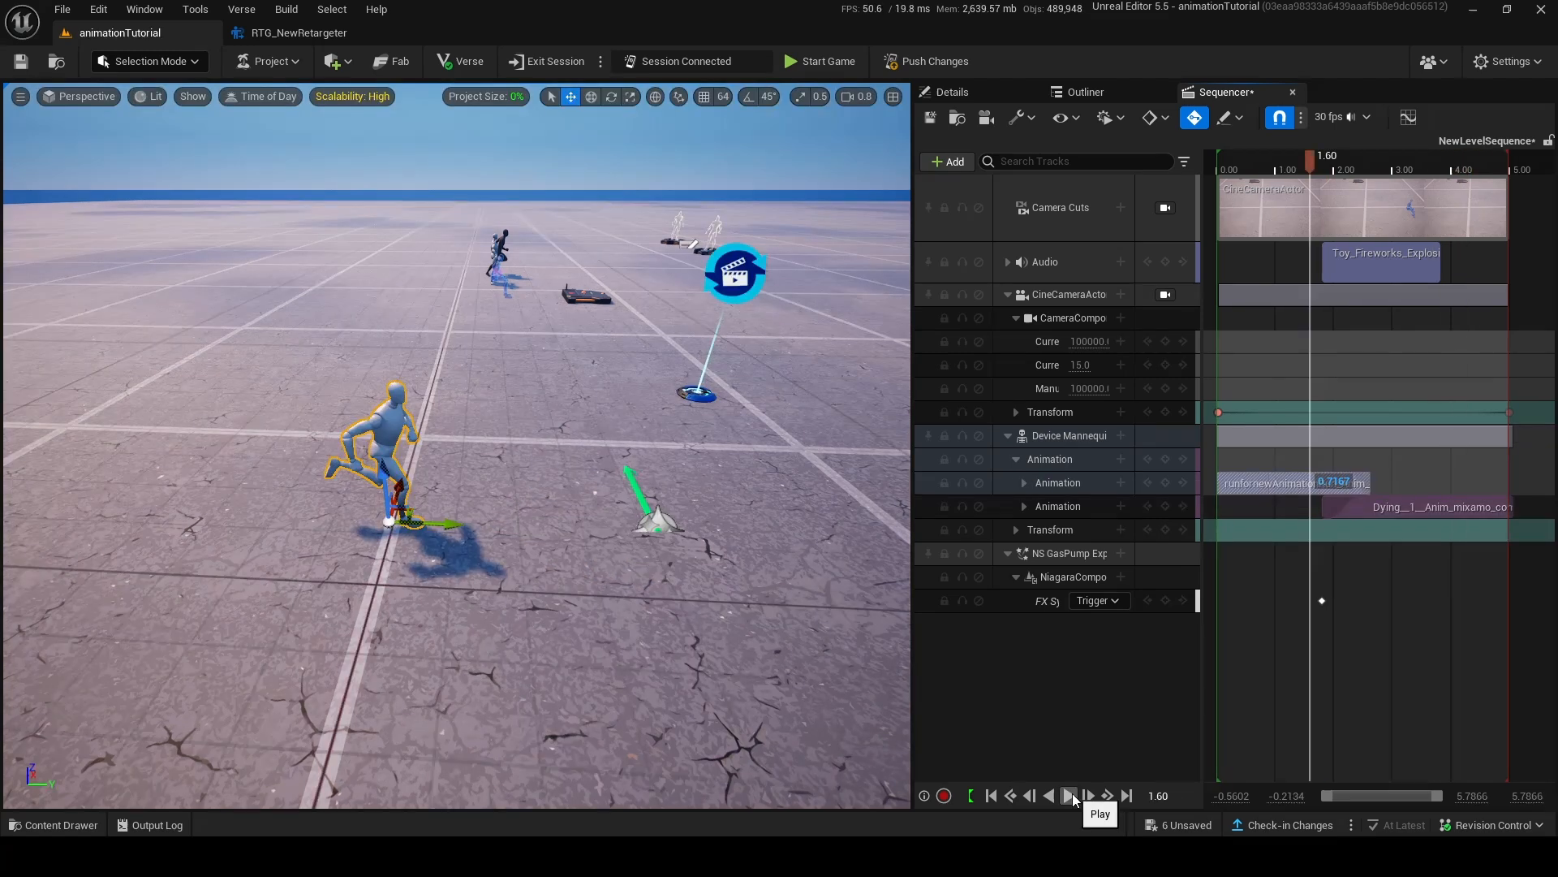
{"action": "left_click", "coordinate": [1070, 796]}
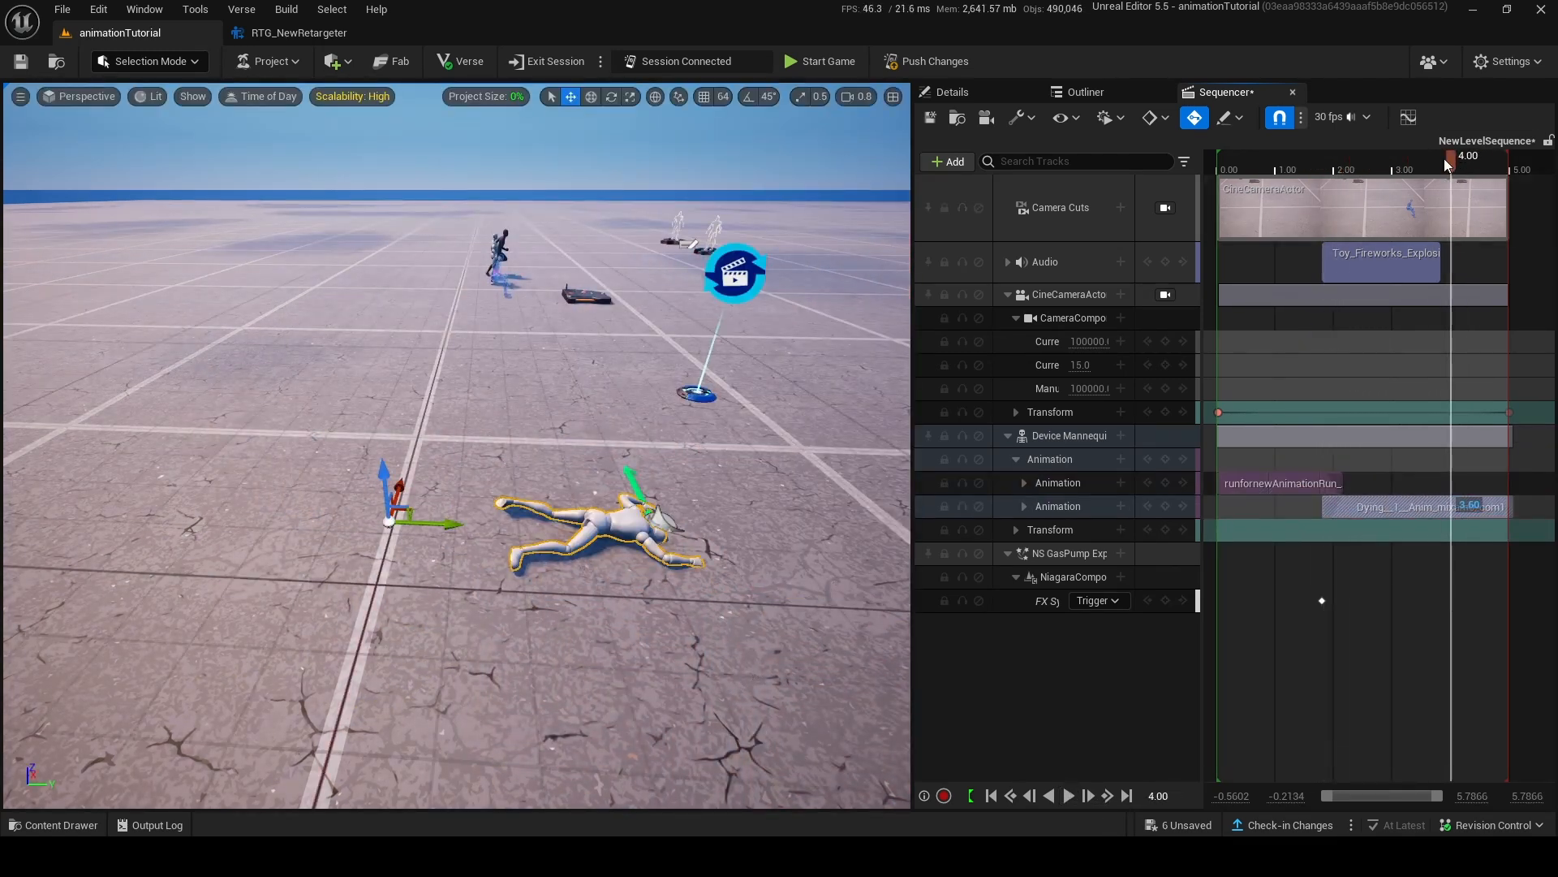
{"action": "left_click_drag", "start_coordinate": [1444, 159], "coordinate": [1296, 222]}
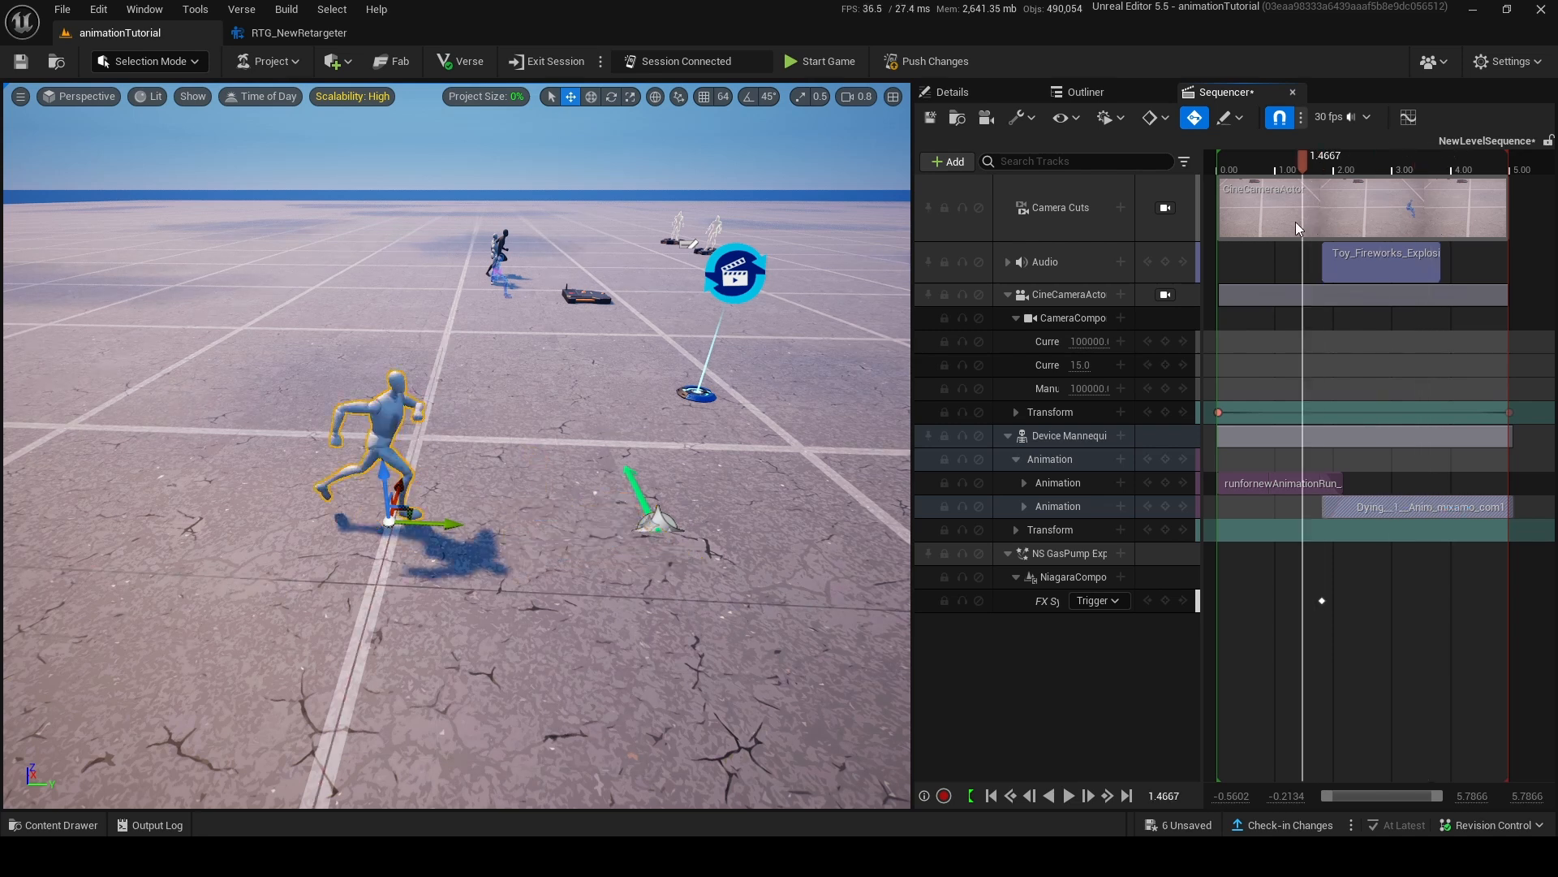
Return the playhead to 0.00 and trim the end of the Dying clip to the sequence end at 5.00.
{"action": "scroll", "coordinate": [1356, 546], "scroll_direction": "up", "scroll_amount": 5, "text": "ctrl"}
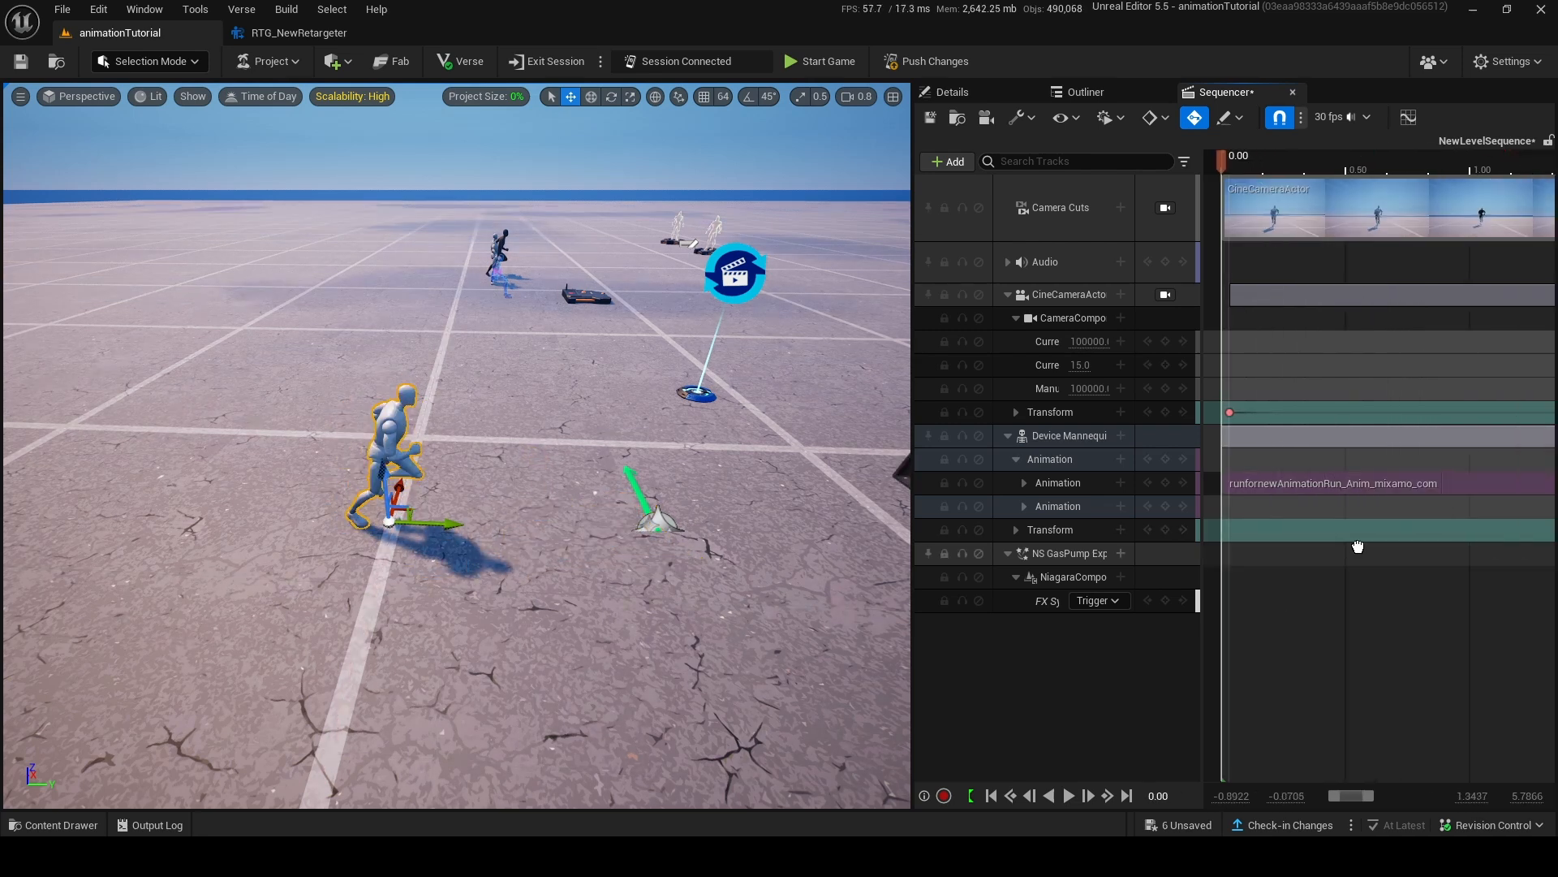
{"action": "scroll", "coordinate": [1411, 427], "scroll_direction": "down", "scroll_amount": 4, "text": "ctrl"}
{"action": "scroll", "coordinate": [1412, 432], "scroll_direction": "down", "scroll_amount": 5, "text": "ctrl"}
{"action": "scroll", "coordinate": [1416, 438], "scroll_direction": "up", "scroll_amount": 2, "text": "ctrl"}
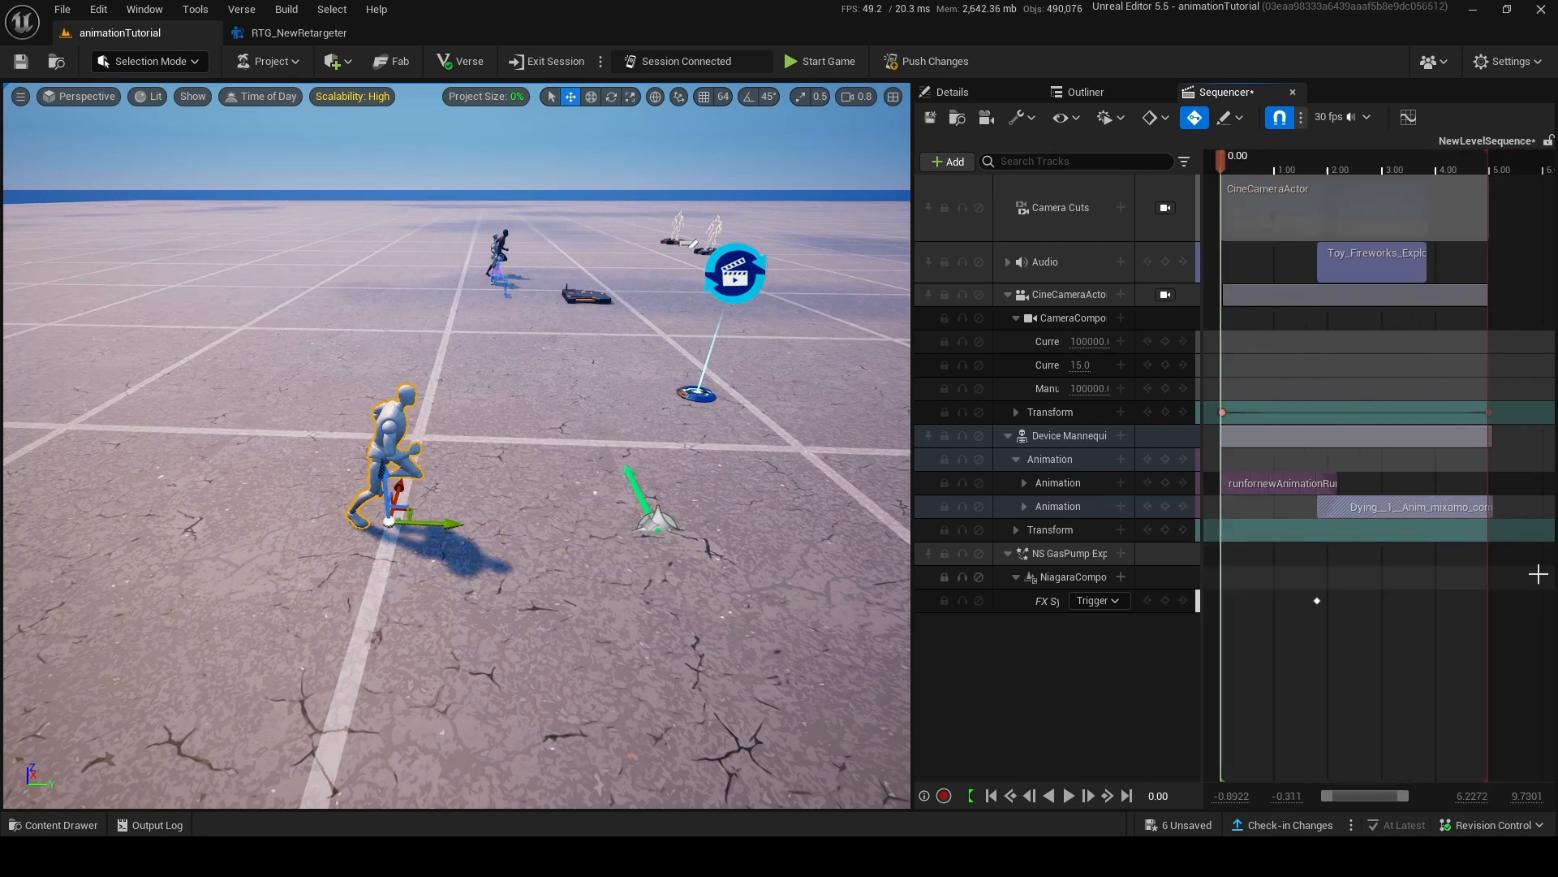
{"action": "left_click", "coordinate": [1537, 574]}
{"action": "left_click_drag", "start_coordinate": [1488, 504], "coordinate": [1483, 503]}
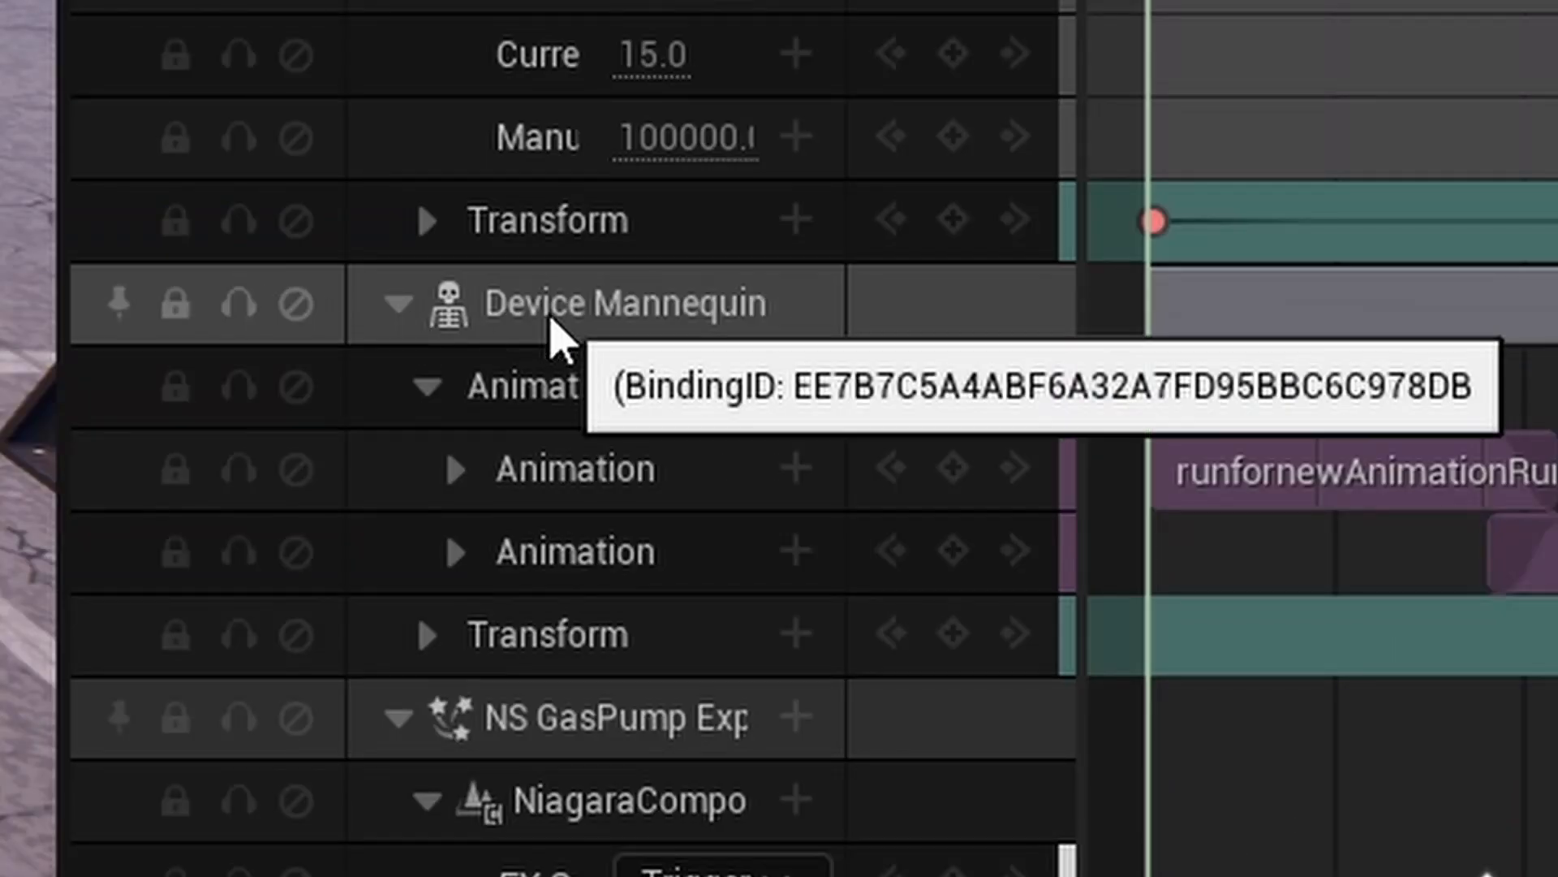
Bake the Device Mannequin's animation to an FK Control Rig with Reduce Keys enabled, and return to the Sequencer.
{"action": "right_click", "coordinate": [1050, 440]}
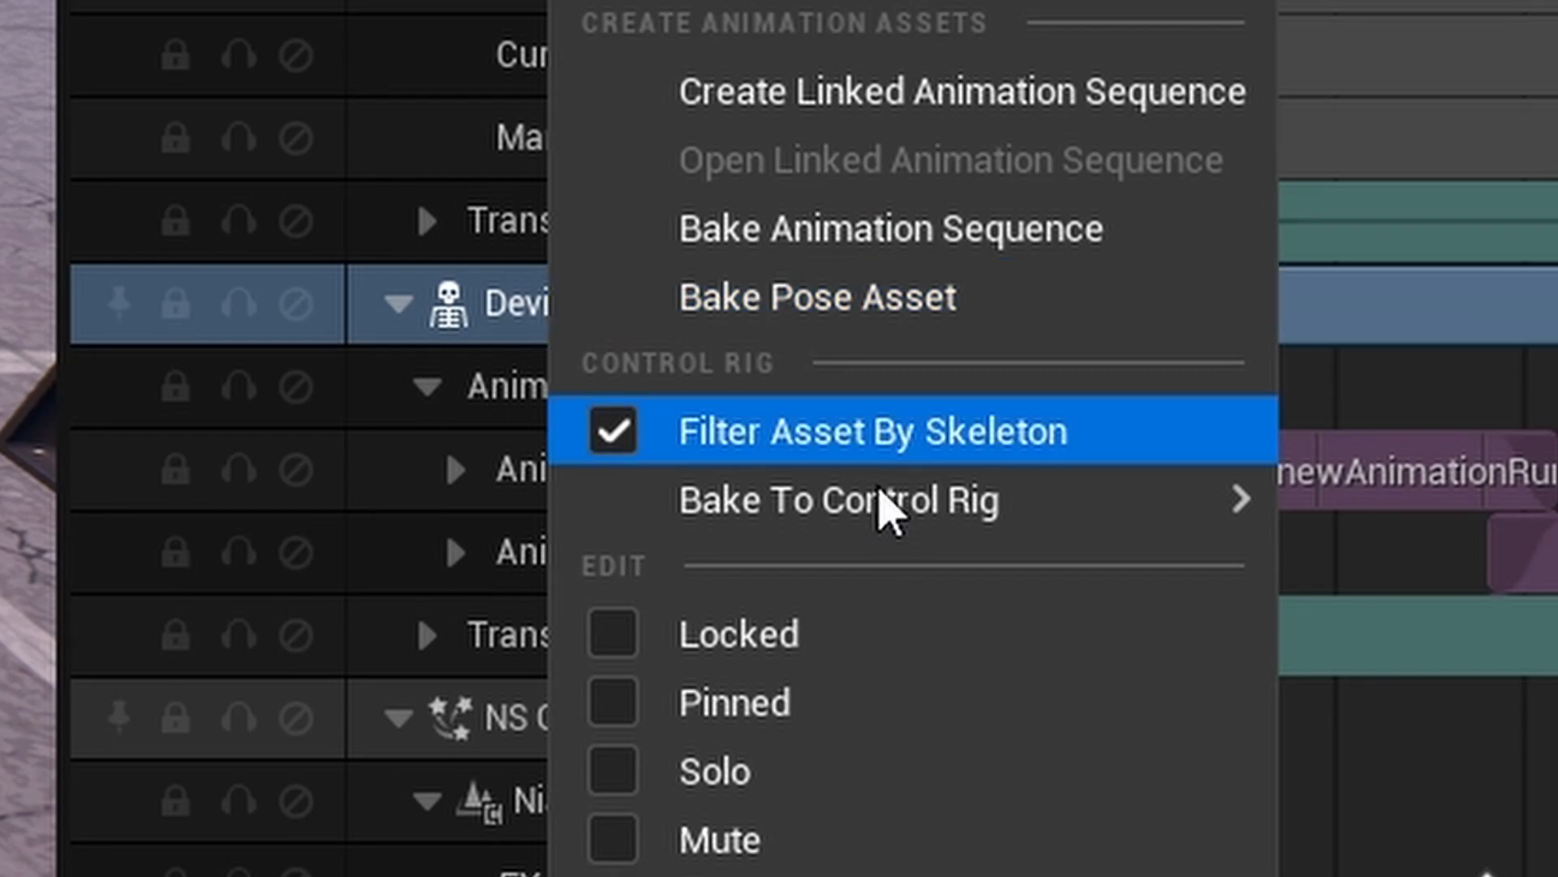
{"action": "mouse_move", "coordinate": [889, 508]}
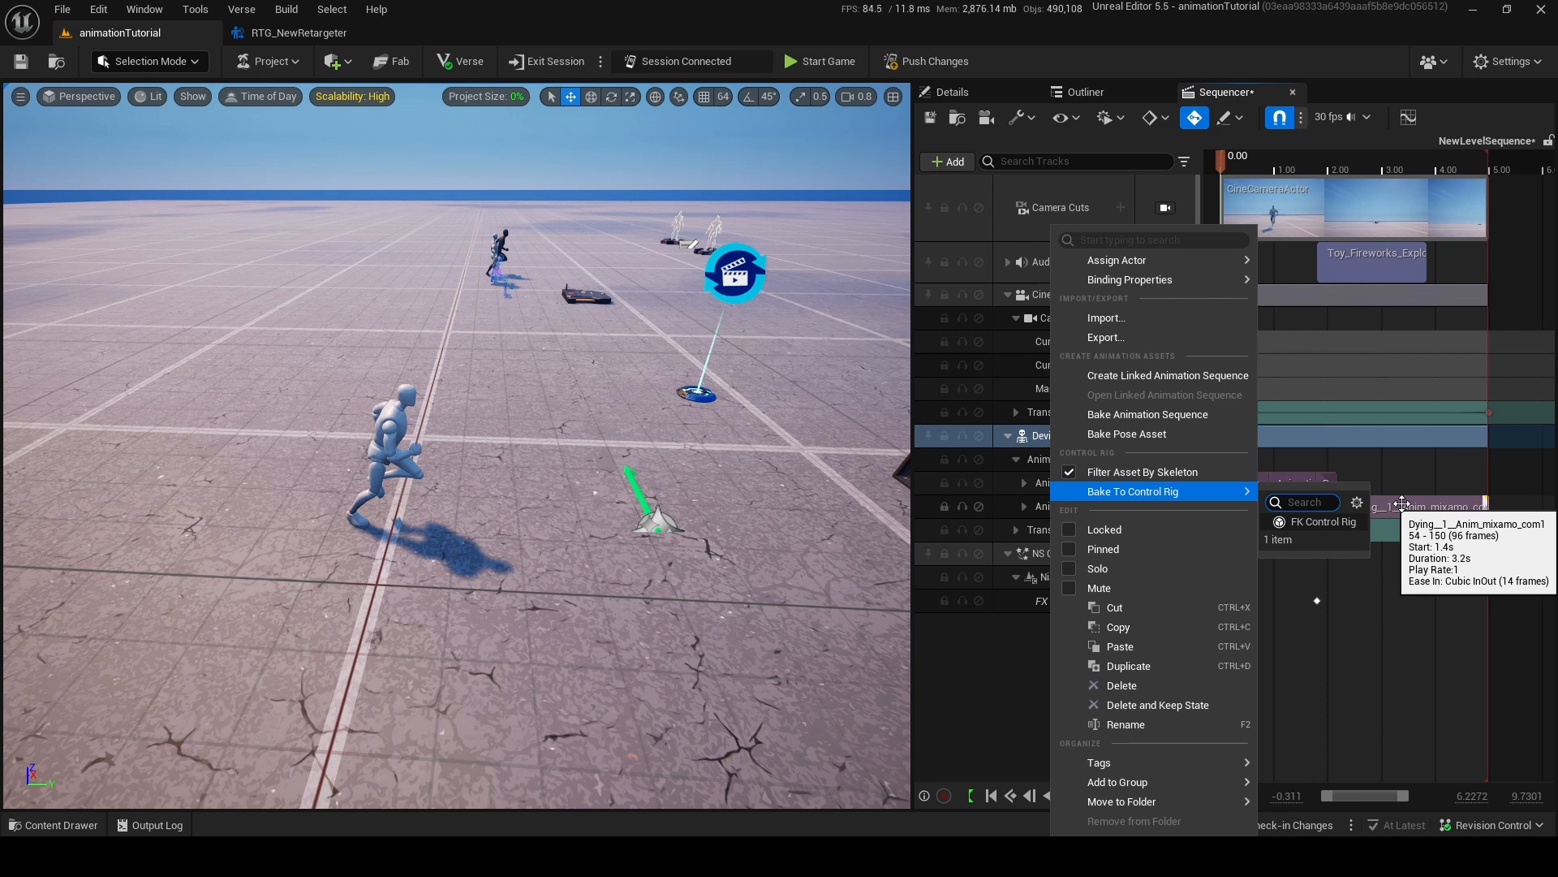
{"action": "left_click", "coordinate": [1337, 523]}
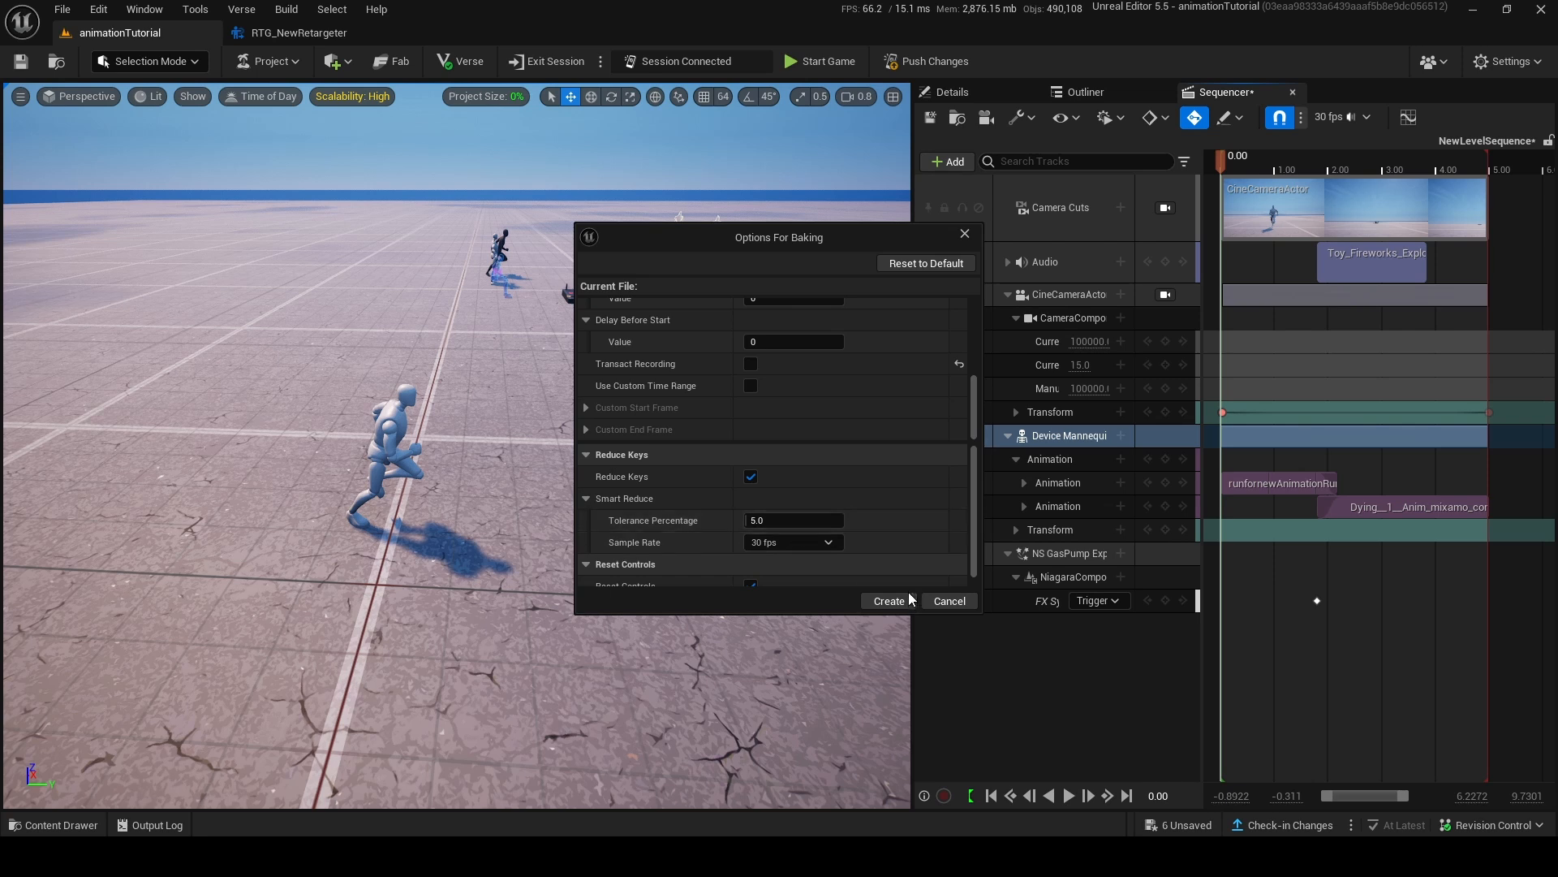
{"action": "left_click", "coordinate": [907, 600]}
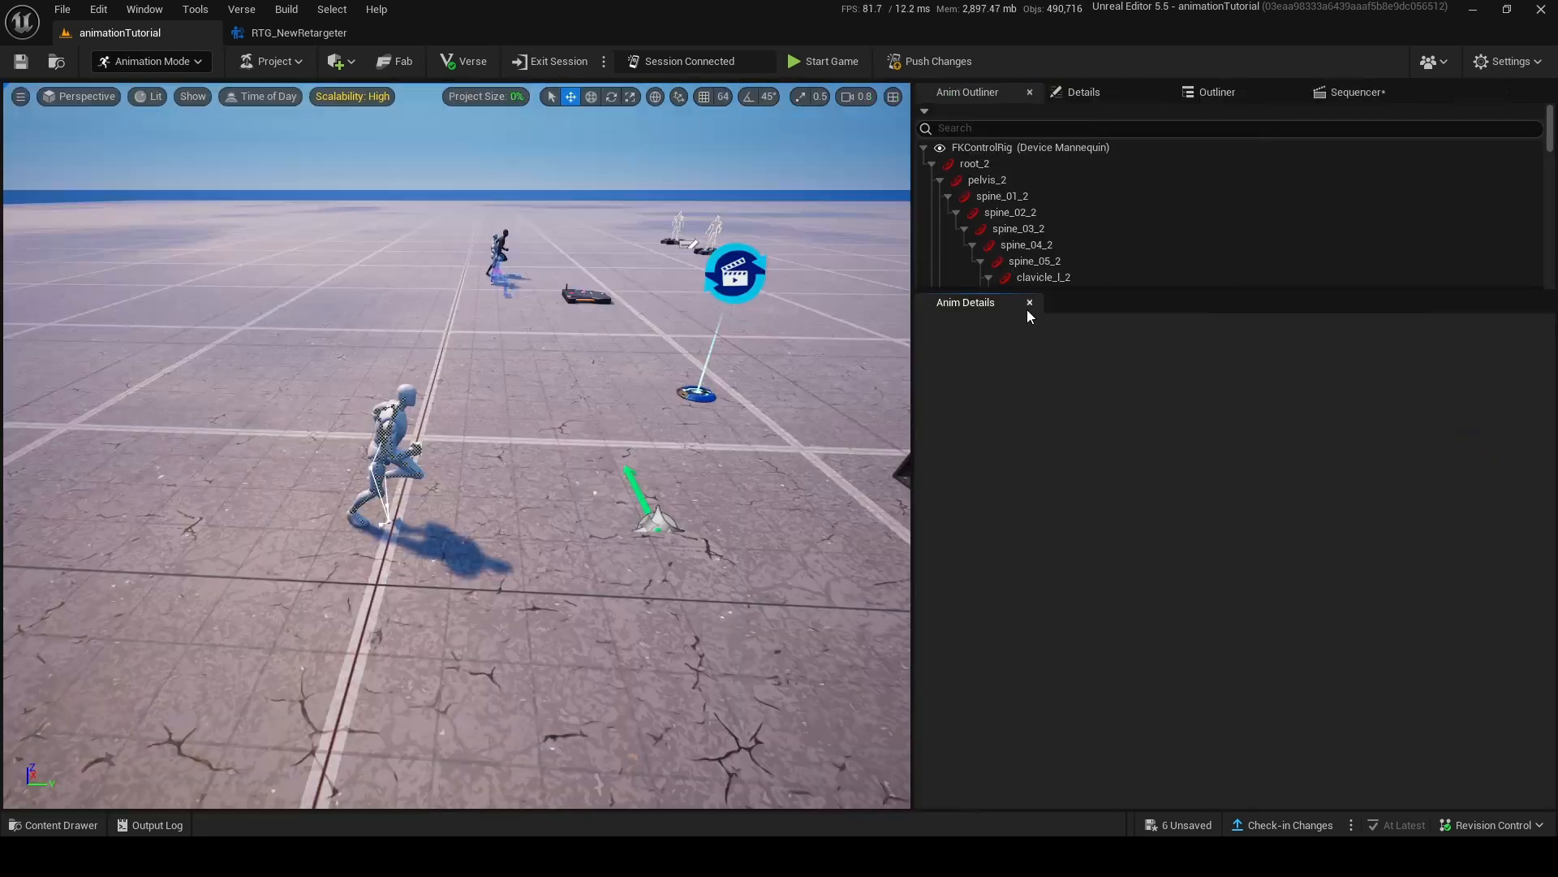
{"action": "left_click", "coordinate": [1028, 308]}
{"action": "left_click", "coordinate": [1370, 94]}
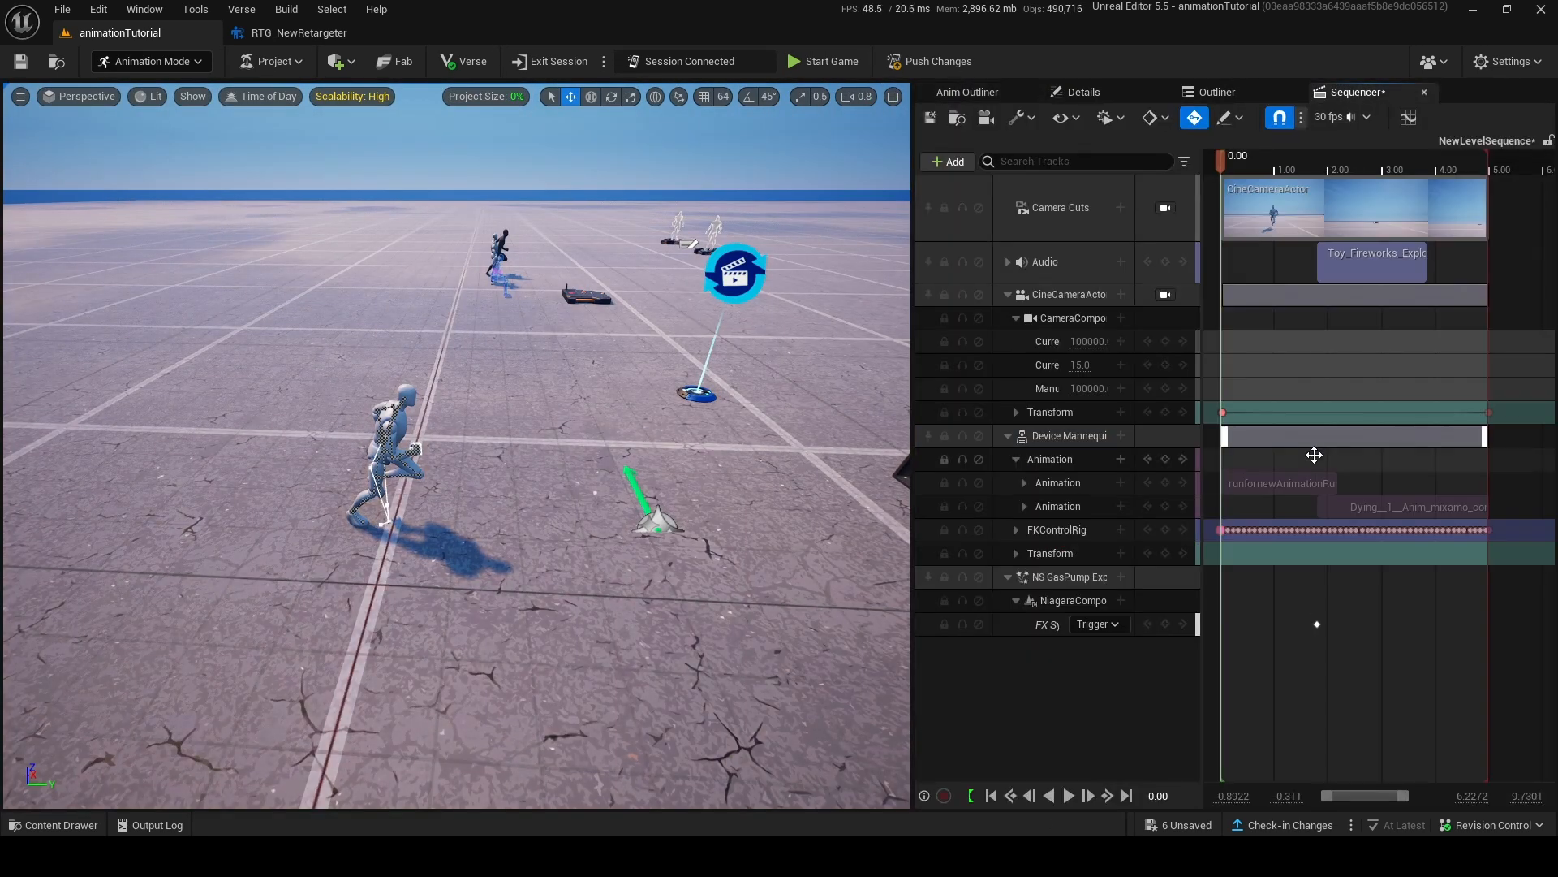
Expand the mannequin's FKControlRig track and select its root_2 control.
{"action": "left_click", "coordinate": [1015, 530]}
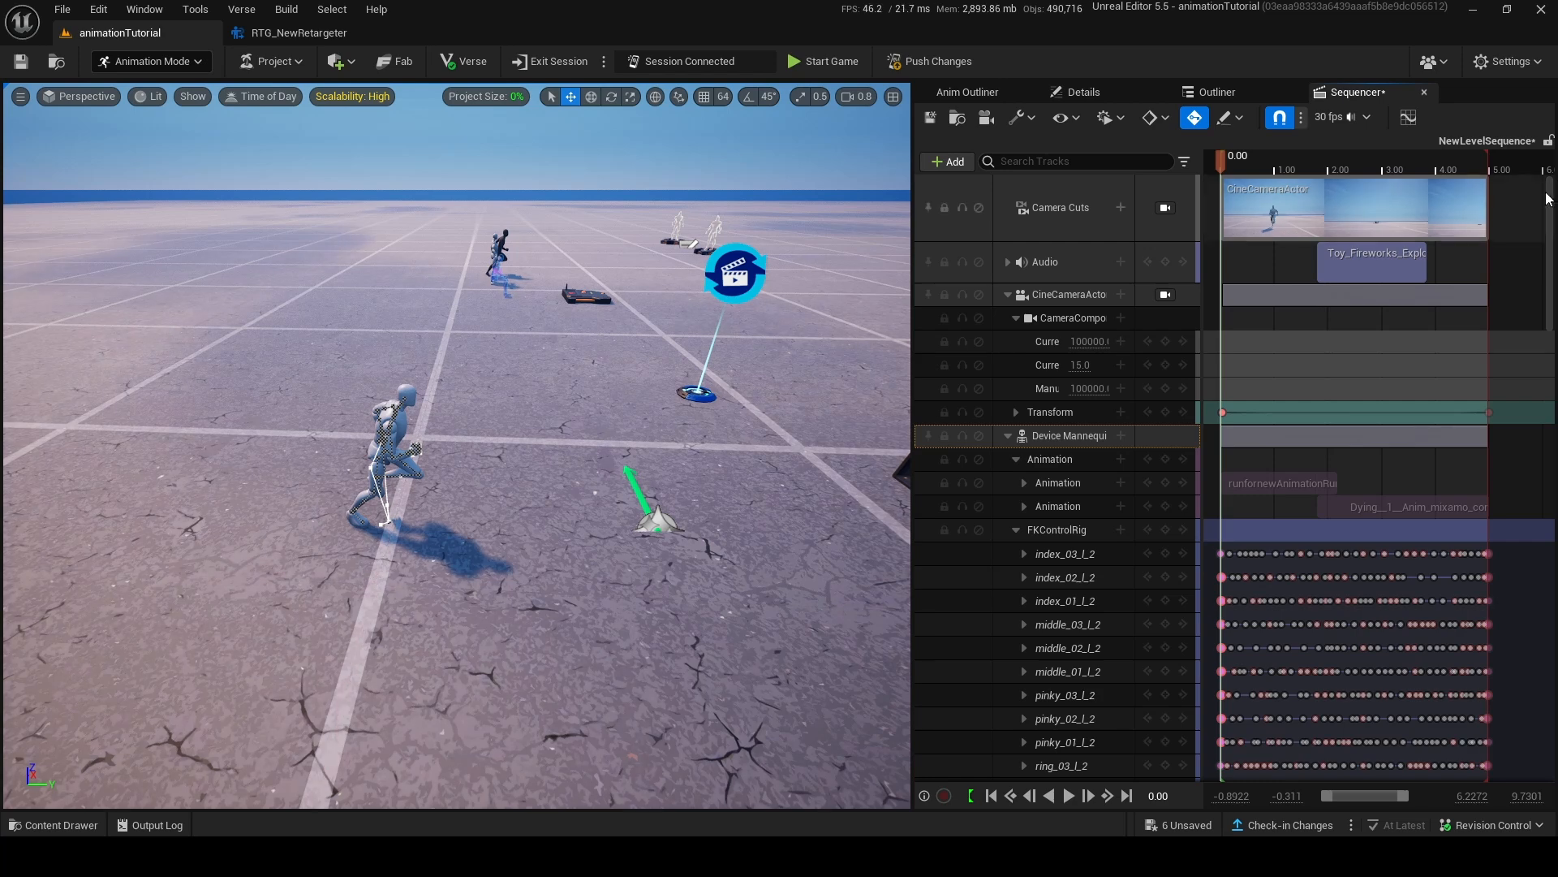
{"action": "left_click_drag", "start_coordinate": [1547, 199], "coordinate": [1522, 674]}
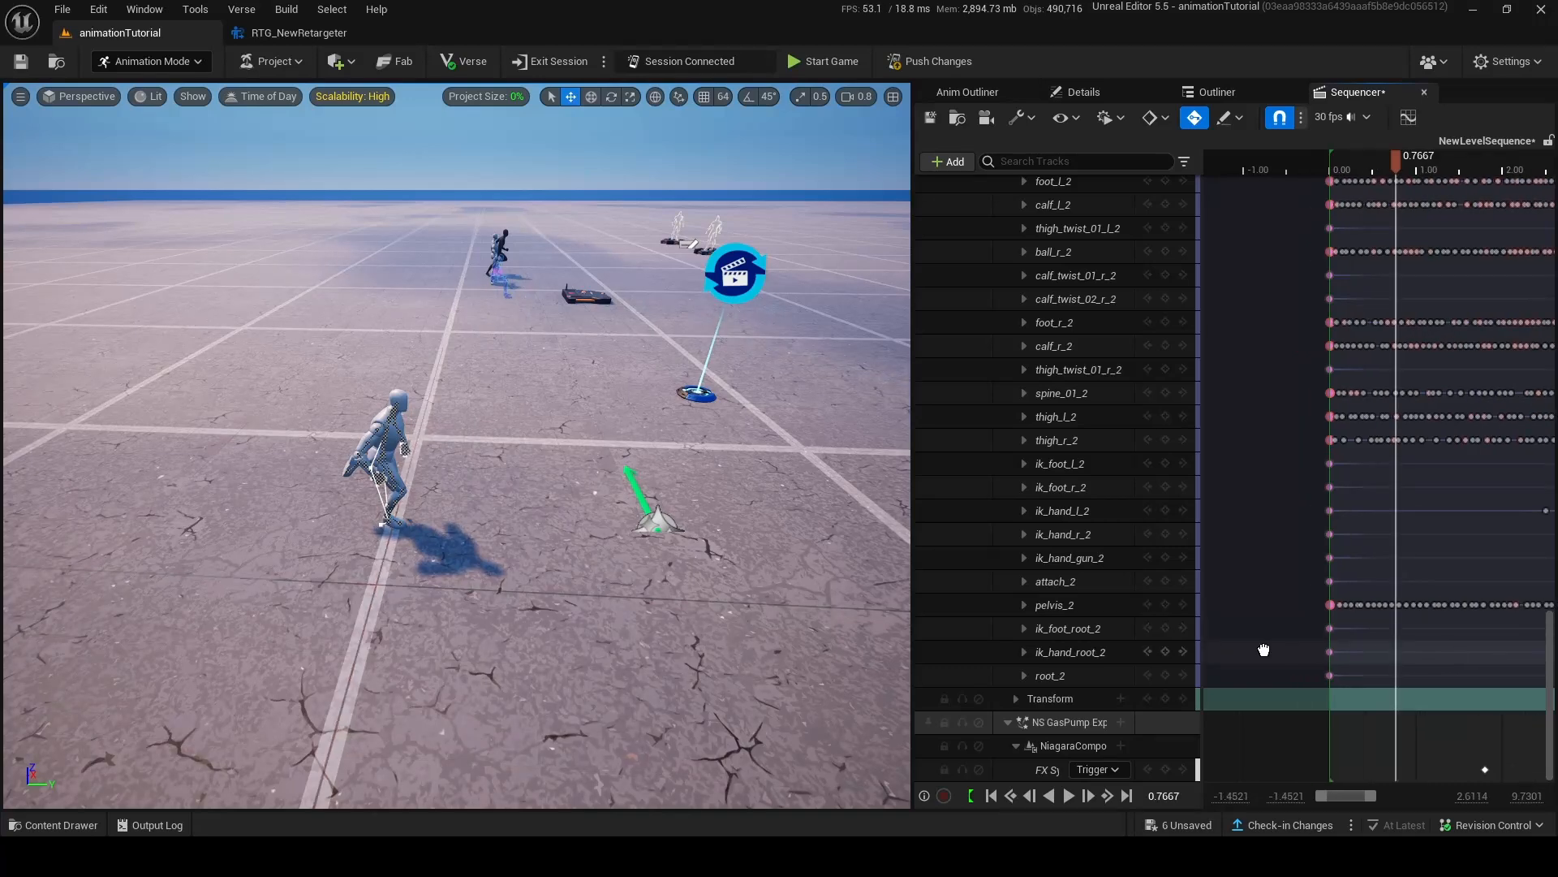
{"action": "right_click_drag", "start_coordinate": [1265, 408], "coordinate": [1246, 409]}
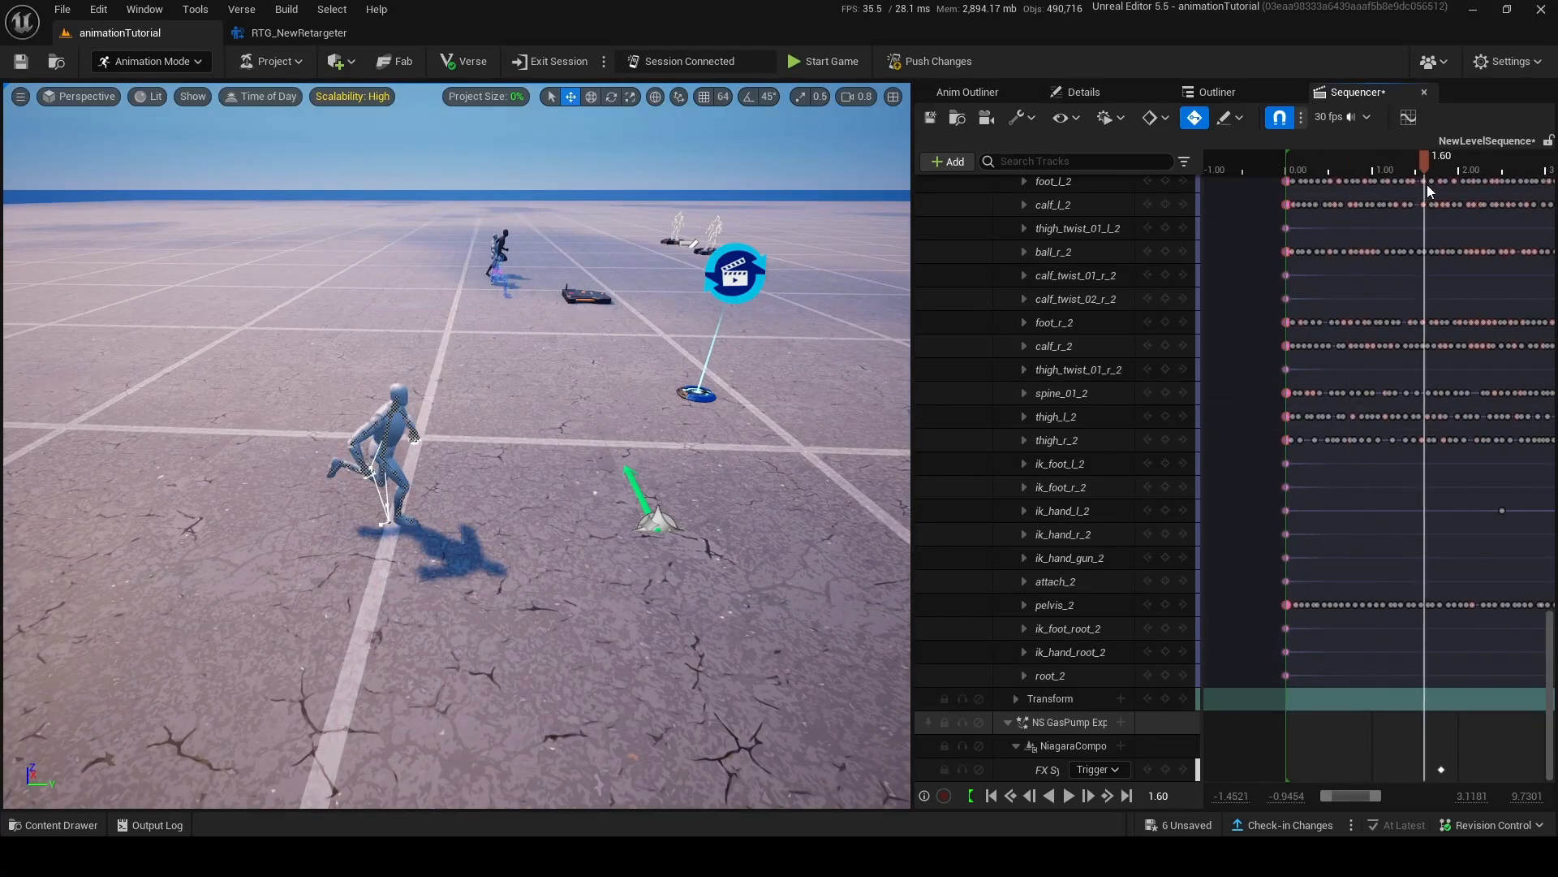
{"action": "left_click_drag", "start_coordinate": [1428, 186], "coordinate": [1474, 203]}
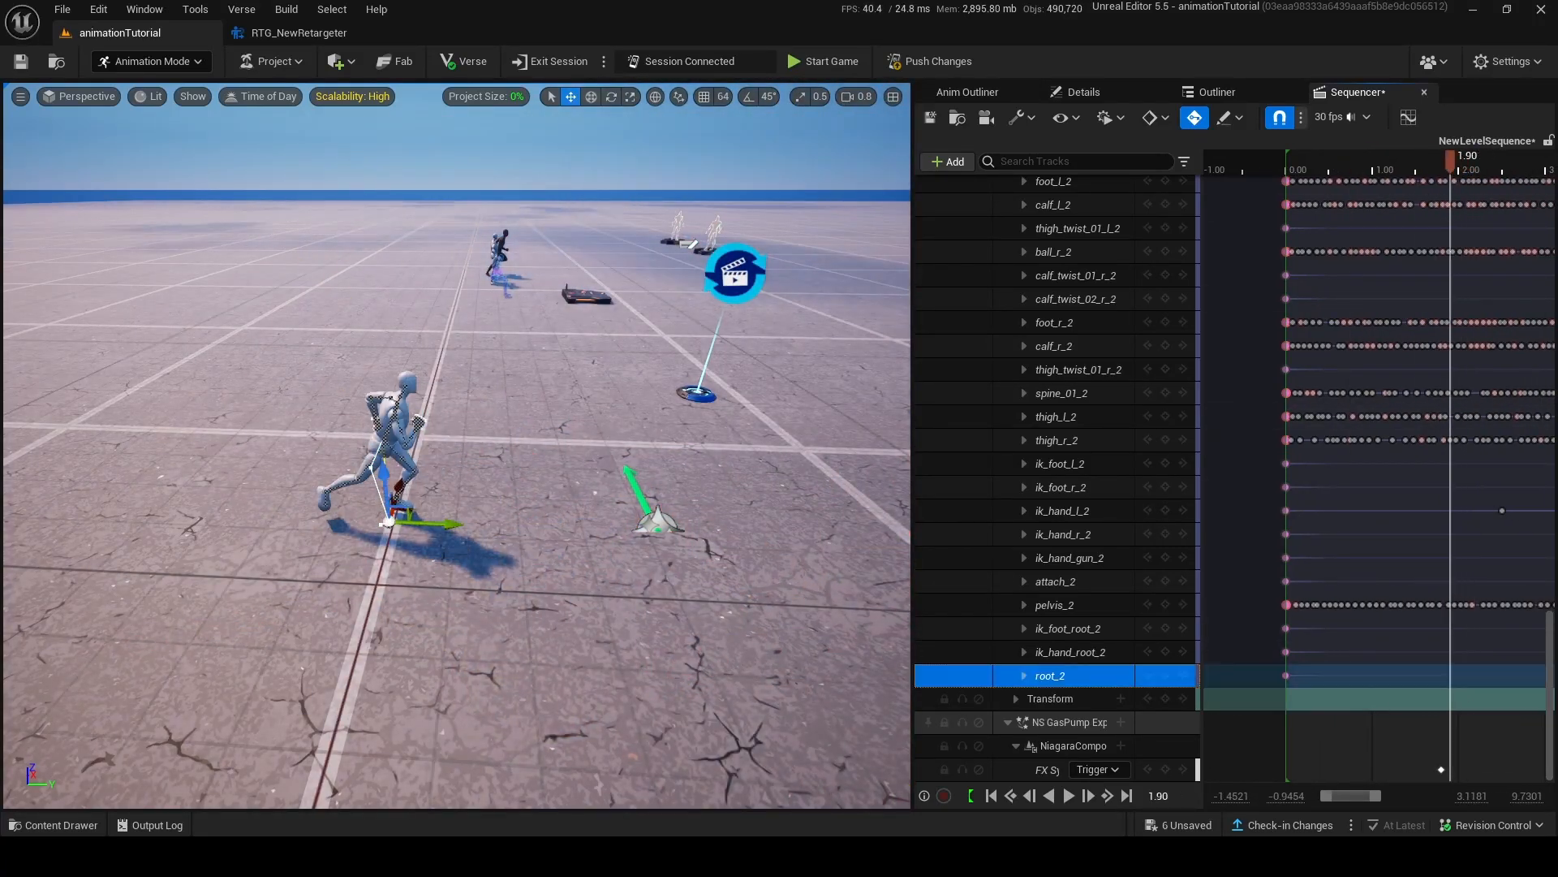
Place the playhead at the explosion's trigger key and move the root_2 control forward along its Y axis, keying it there.
{"action": "right_click_drag", "start_coordinate": [457, 445], "coordinate": [597, 382]}
{"action": "right_click_drag", "start_coordinate": [1358, 735], "coordinate": [1281, 734]}
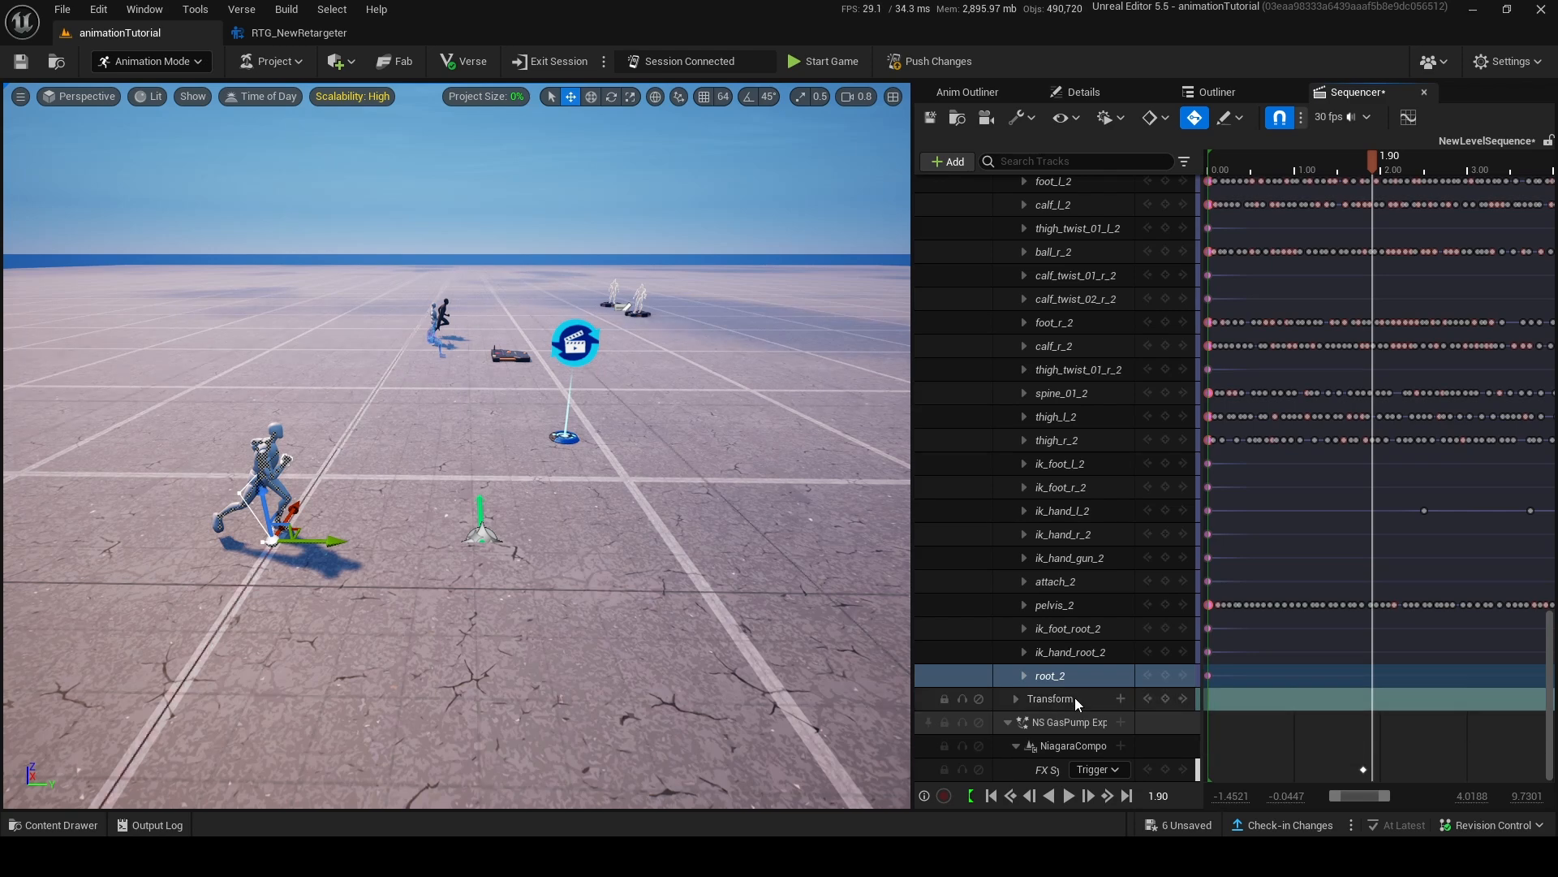
{"action": "left_click_drag", "start_coordinate": [1371, 172], "coordinate": [1364, 206]}
{"action": "left_click_drag", "start_coordinate": [329, 540], "coordinate": [840, 548]}
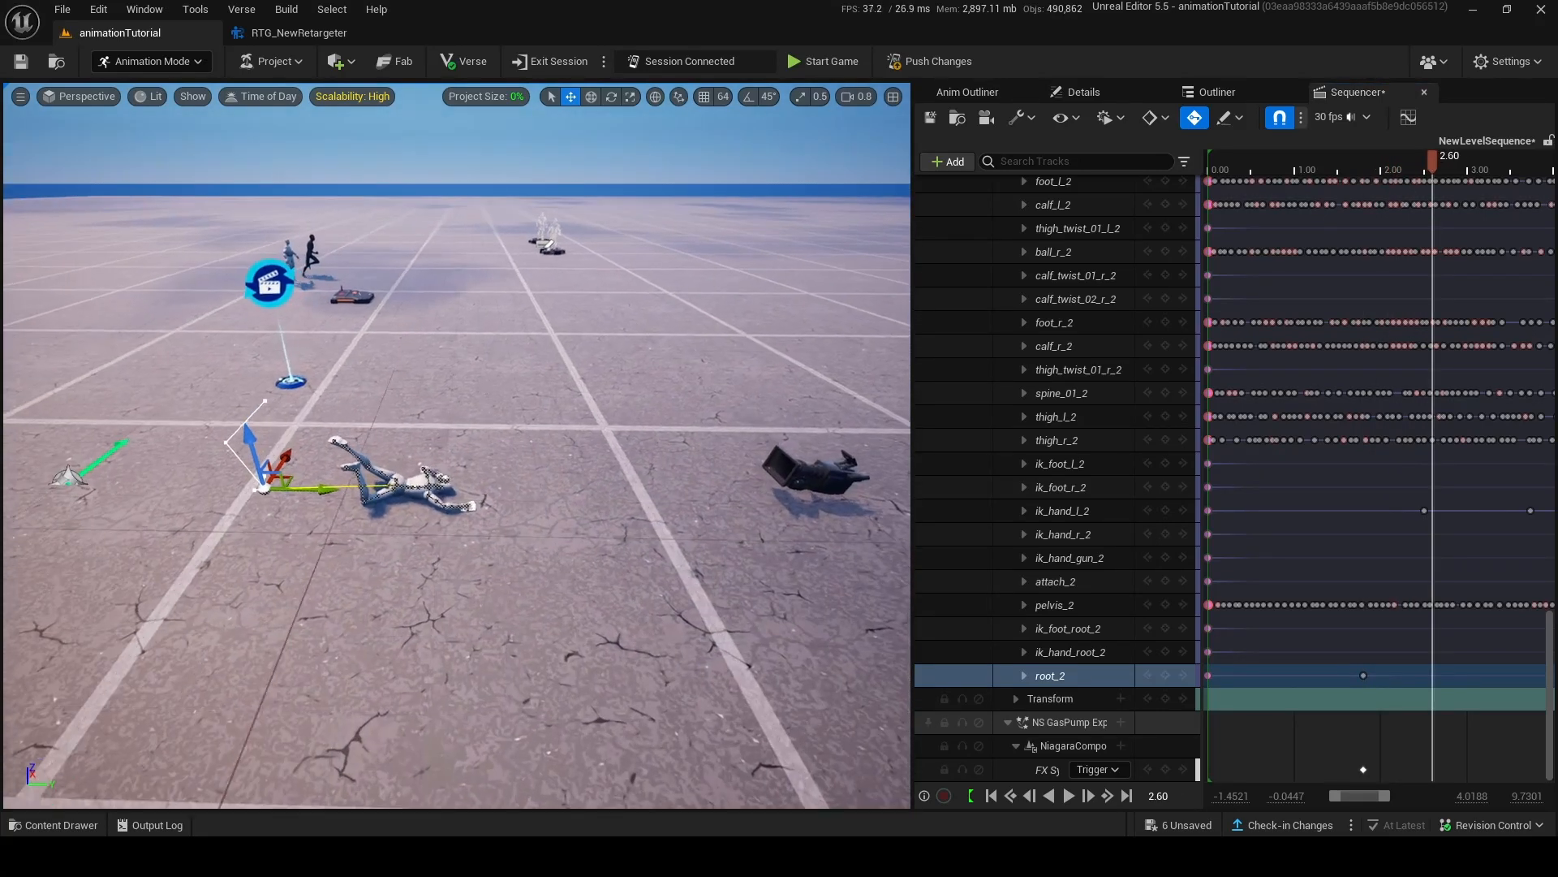
Move the root_2 control further along its Y axis at 2.5333 and key its position there.
{"action": "right_click_drag", "start_coordinate": [1443, 722], "coordinate": [1350, 724]}
{"action": "right_click", "coordinate": [1462, 676]}
{"action": "left_click", "coordinate": [1481, 617]}
{"action": "right_click_drag", "start_coordinate": [1497, 251], "coordinate": [1556, 251]}
{"action": "left_click_drag", "start_coordinate": [1526, 161], "coordinate": [1290, 283]}
{"action": "left_click_drag", "start_coordinate": [392, 492], "coordinate": [491, 528]}
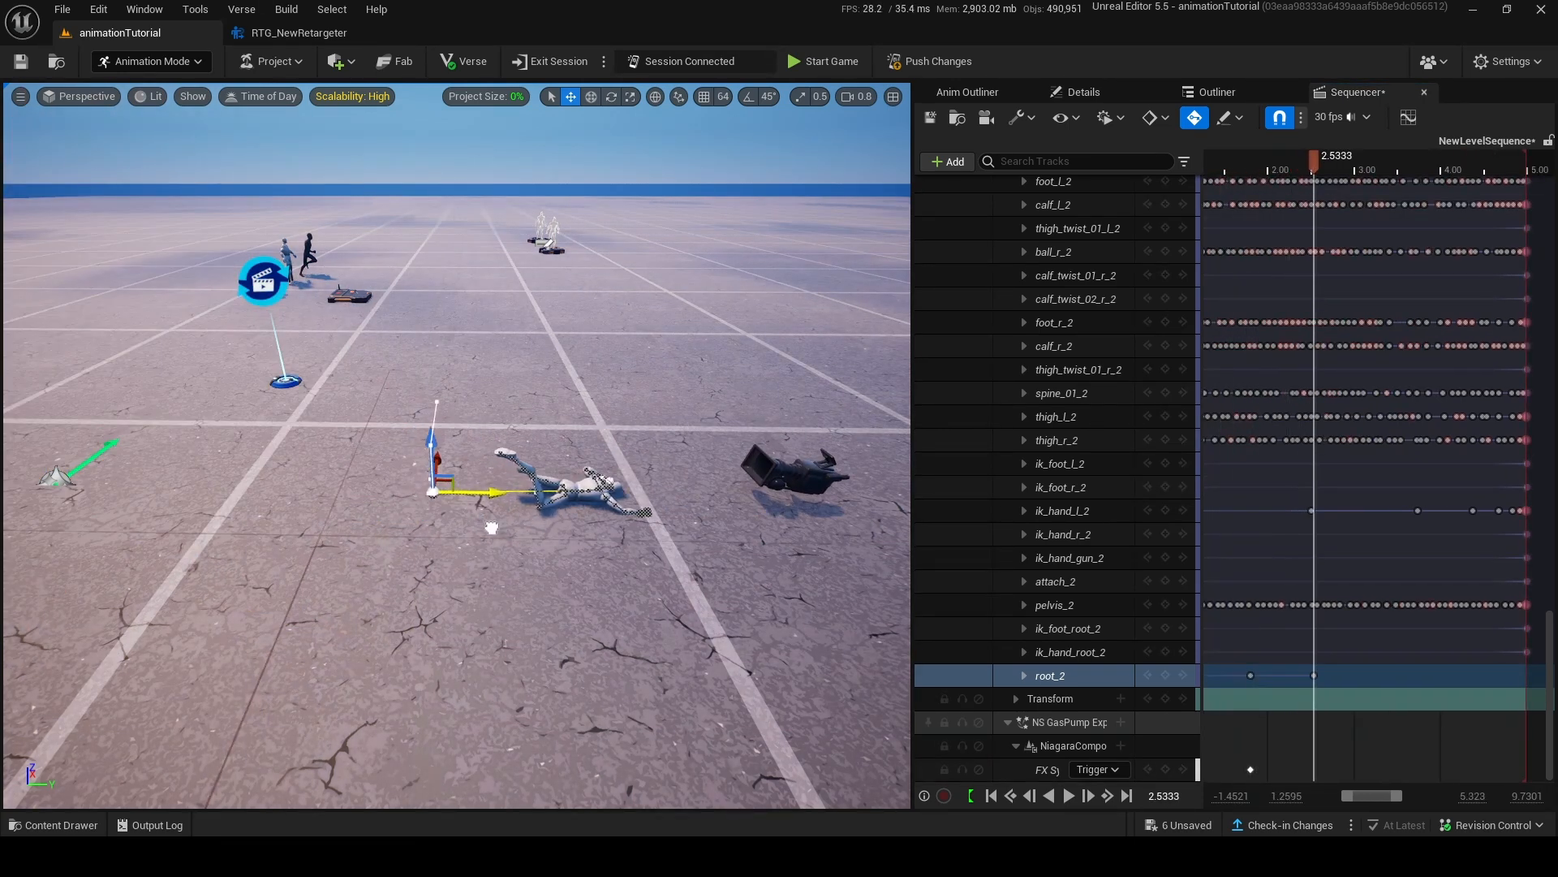
Scrub through the sequence and play it from near its start to check the mannequin's run and fall.
{"action": "left_click_drag", "start_coordinate": [1314, 159], "coordinate": [1450, 199]}
{"action": "left_click_drag", "start_coordinate": [1344, 246], "coordinate": [1253, 247]}
{"action": "right_click_drag", "start_coordinate": [1362, 246], "coordinate": [1429, 247]}
{"action": "scroll", "coordinate": [1303, 243], "scroll_direction": "down", "scroll_amount": 4, "text": "ctrl"}
{"action": "left_click_drag", "start_coordinate": [1305, 161], "coordinate": [1235, 195]}
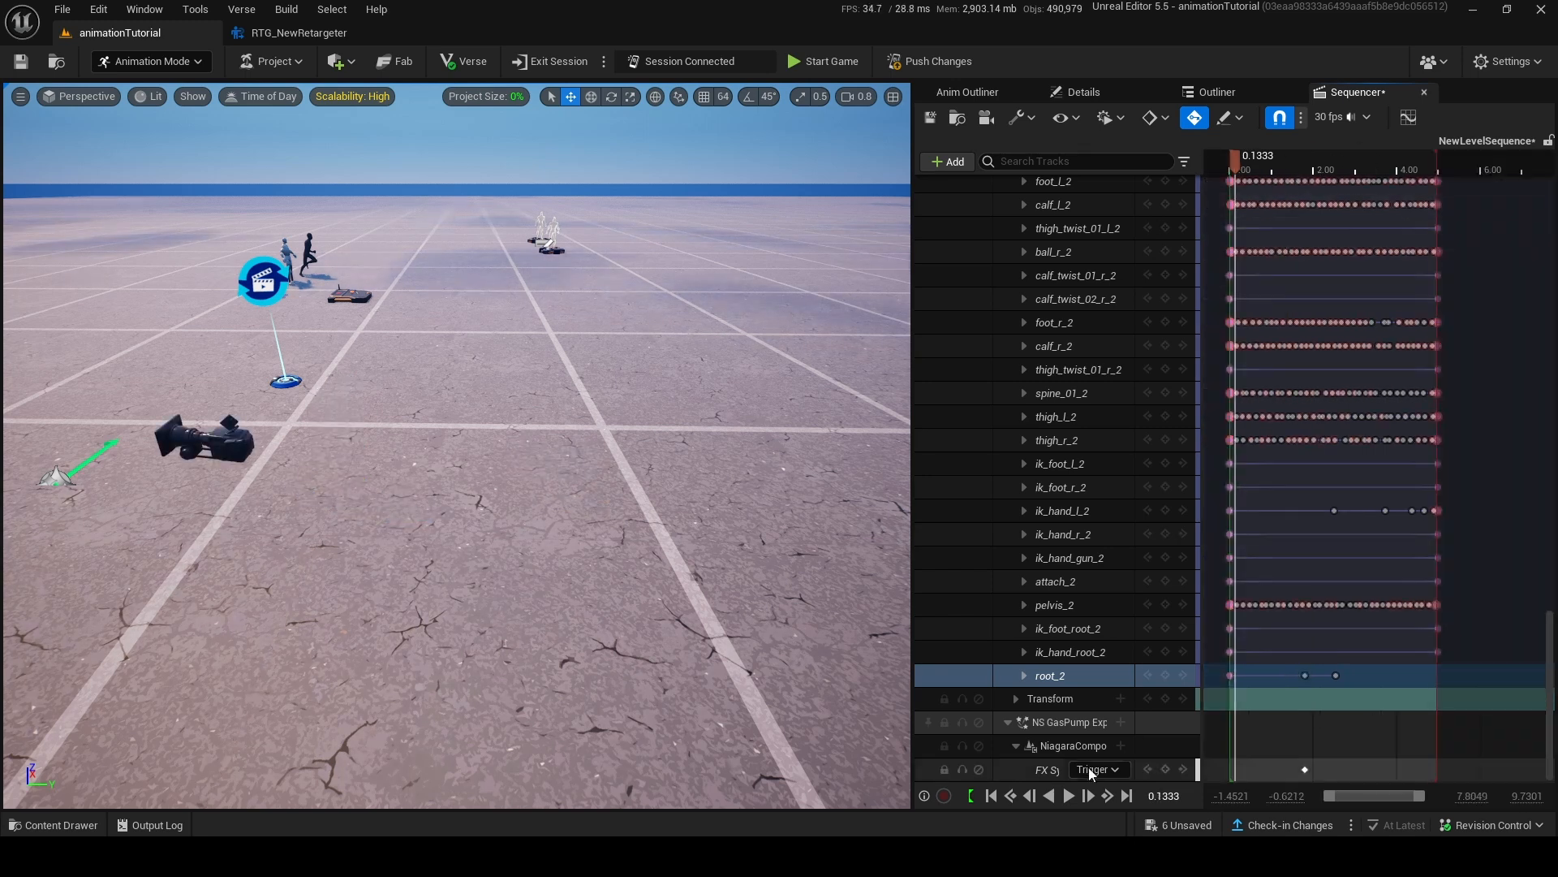
{"action": "left_click", "coordinate": [1069, 796]}
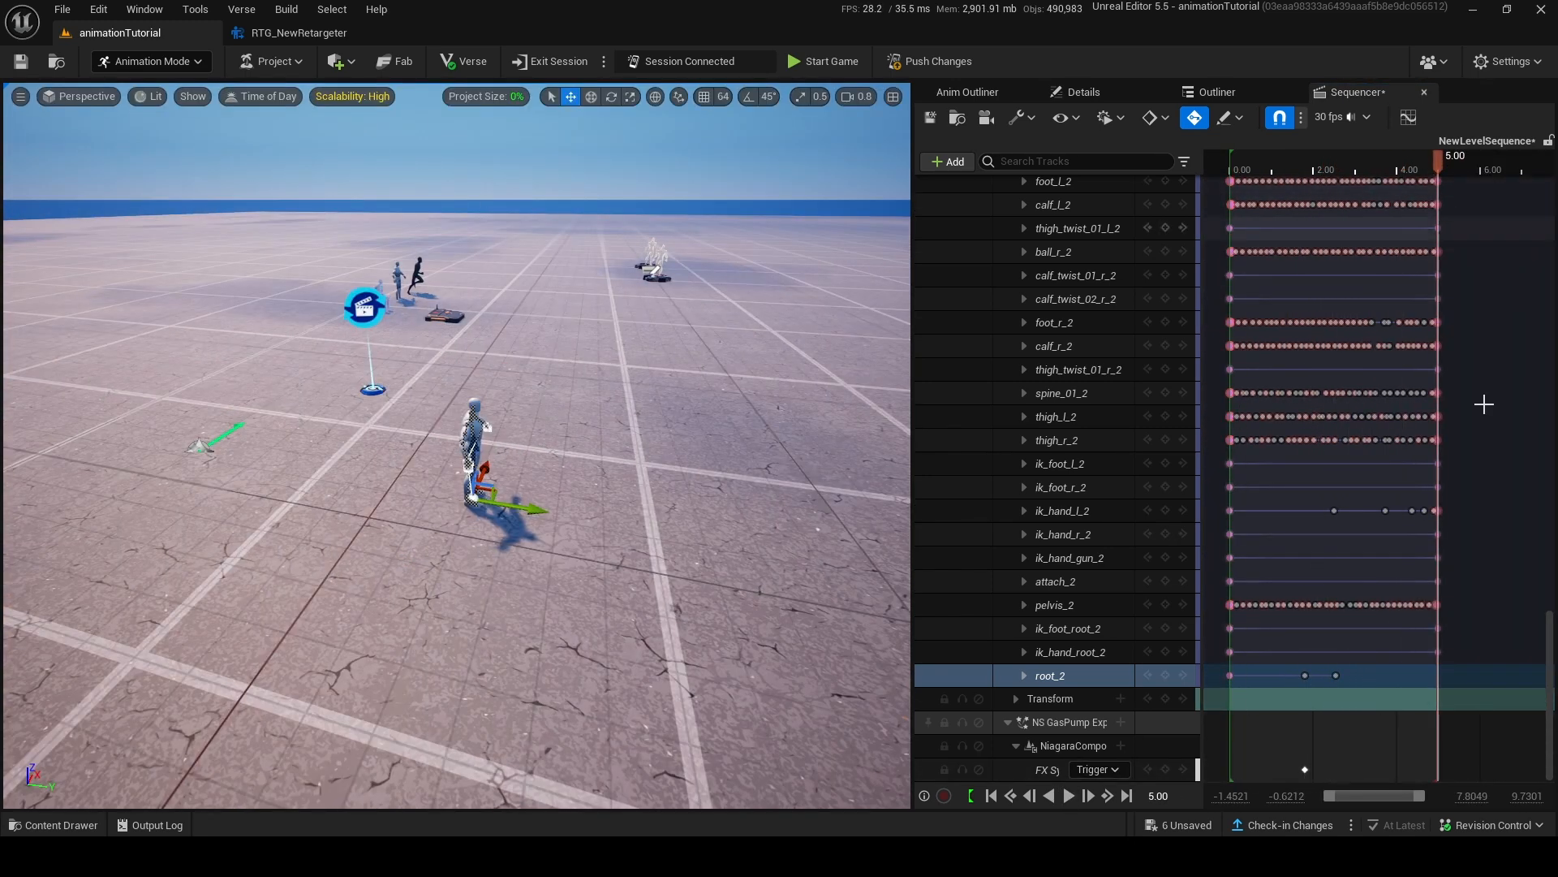
Bake the Device Mannequin to an animation sequence named explosioncutscene in animationTutorial Content, using the default export options.
{"action": "scroll", "coordinate": [1341, 498], "scroll_direction": "up", "scroll_amount": 8}
{"action": "scroll", "coordinate": [1349, 502], "scroll_direction": "up", "scroll_amount": 15}
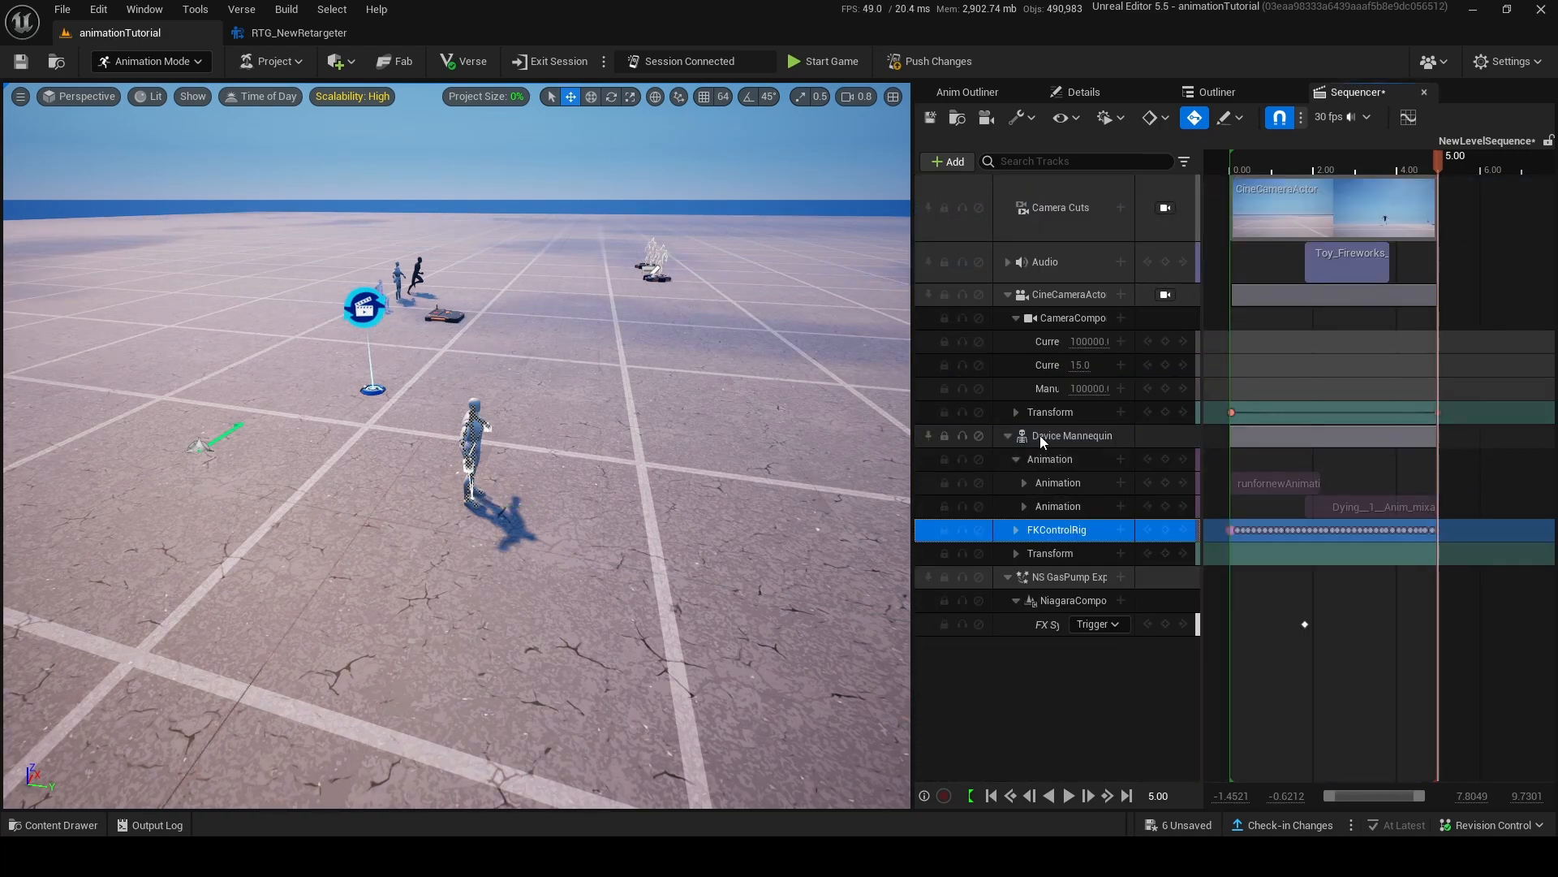
{"action": "right_click", "coordinate": [1041, 436]}
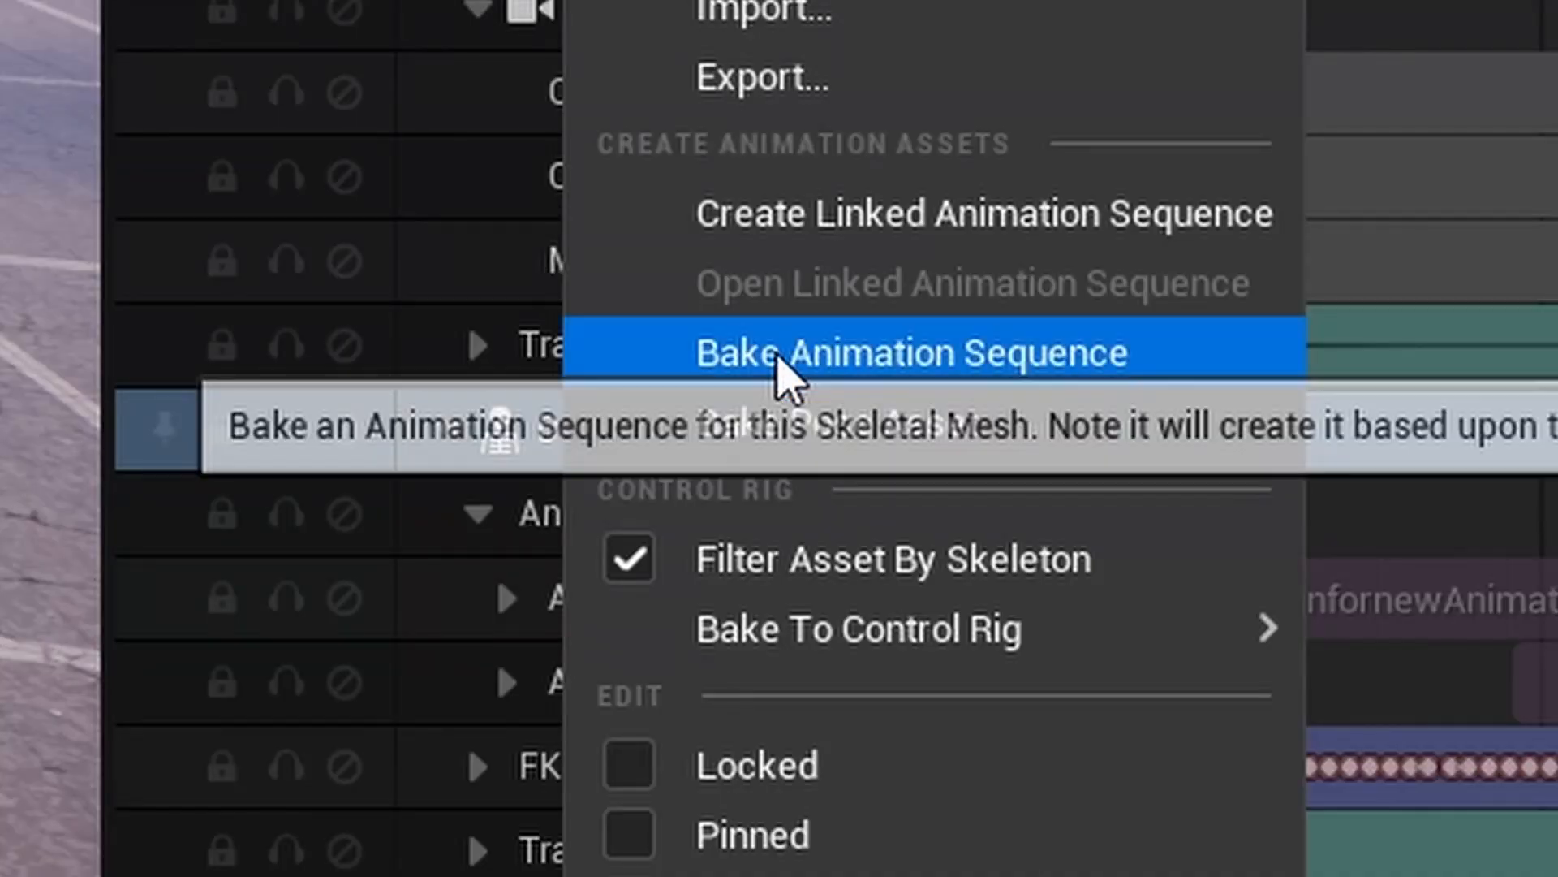
{"action": "left_click", "coordinate": [781, 354]}
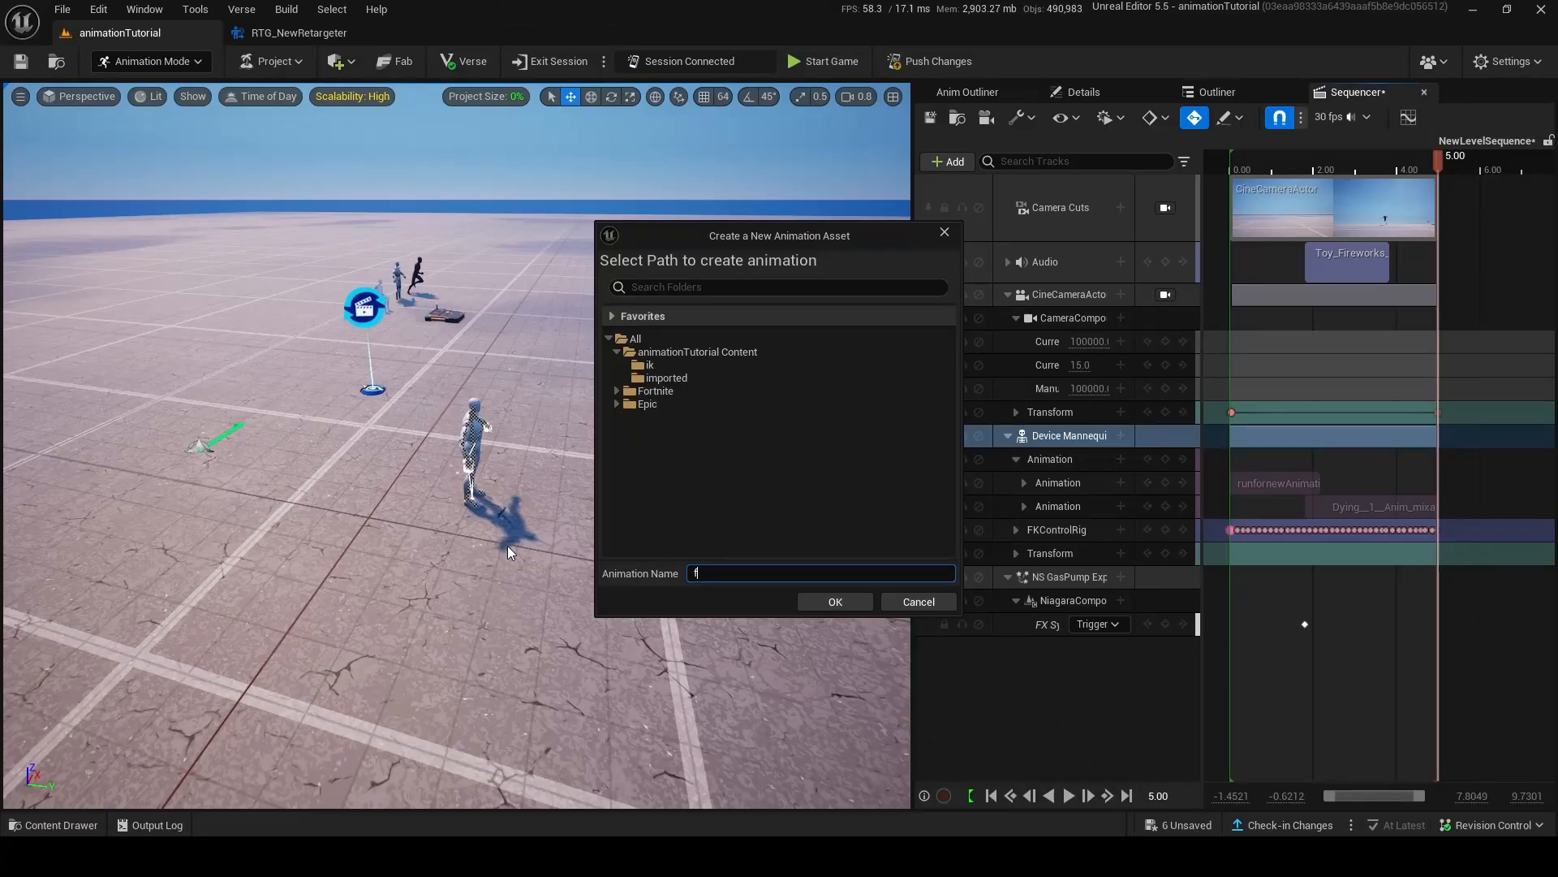
{"action": "type", "text": "explosioncut"}
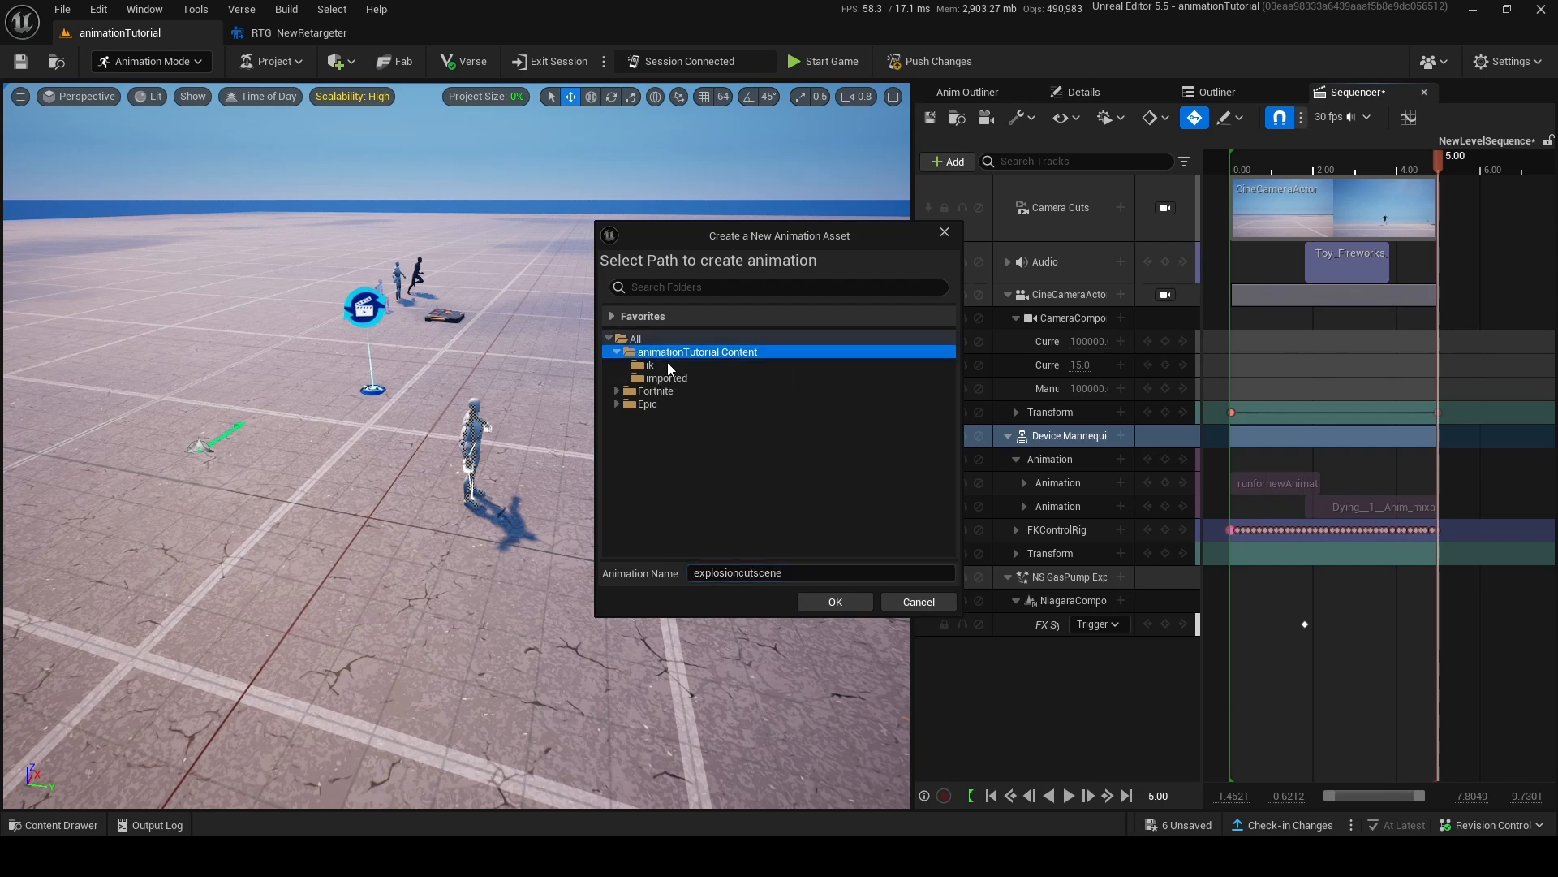
{"action": "type", "text": "scene"}
{"action": "left_click", "coordinate": [807, 597]}
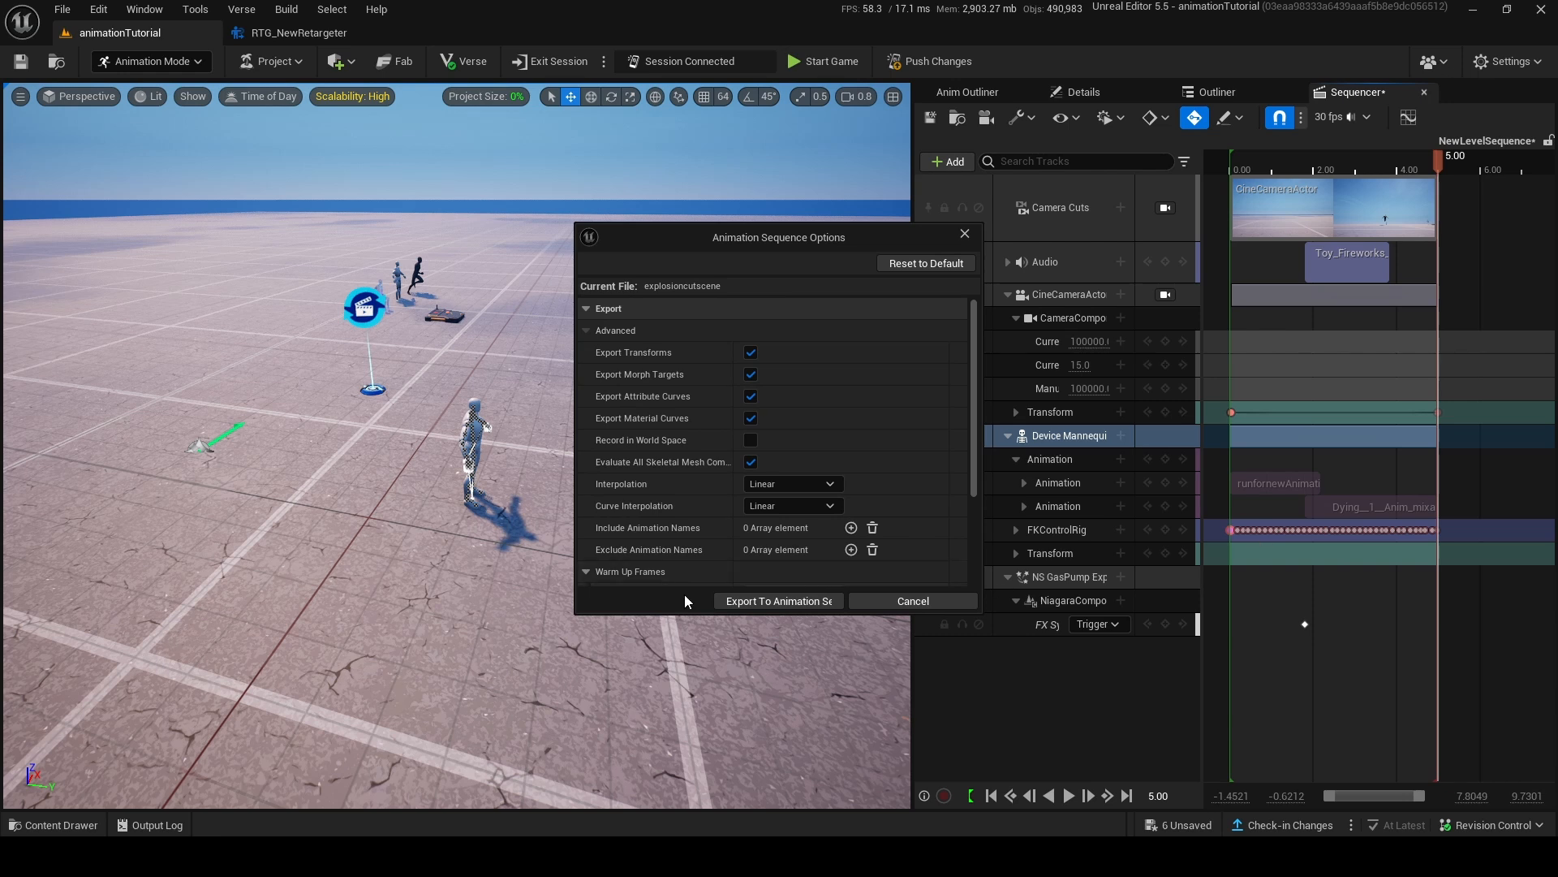
{"action": "left_click", "coordinate": [778, 600]}
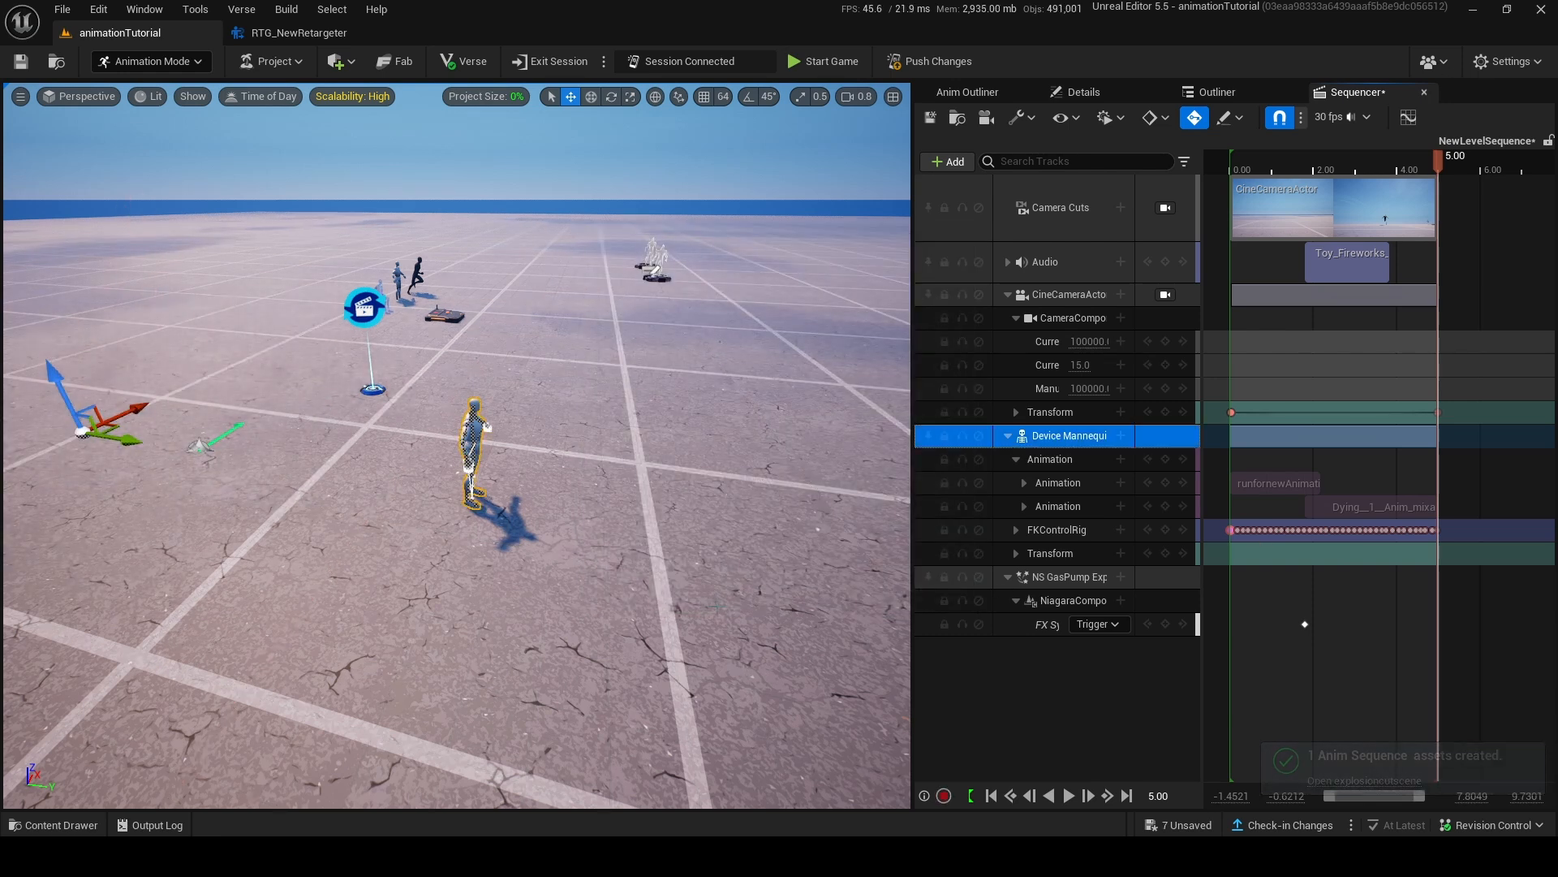
Show the animationTutorial Content folder to check for the baked explosioncutscene animation.
{"action": "left_click", "coordinate": [51, 825]}
{"action": "left_click", "coordinate": [186, 607]}
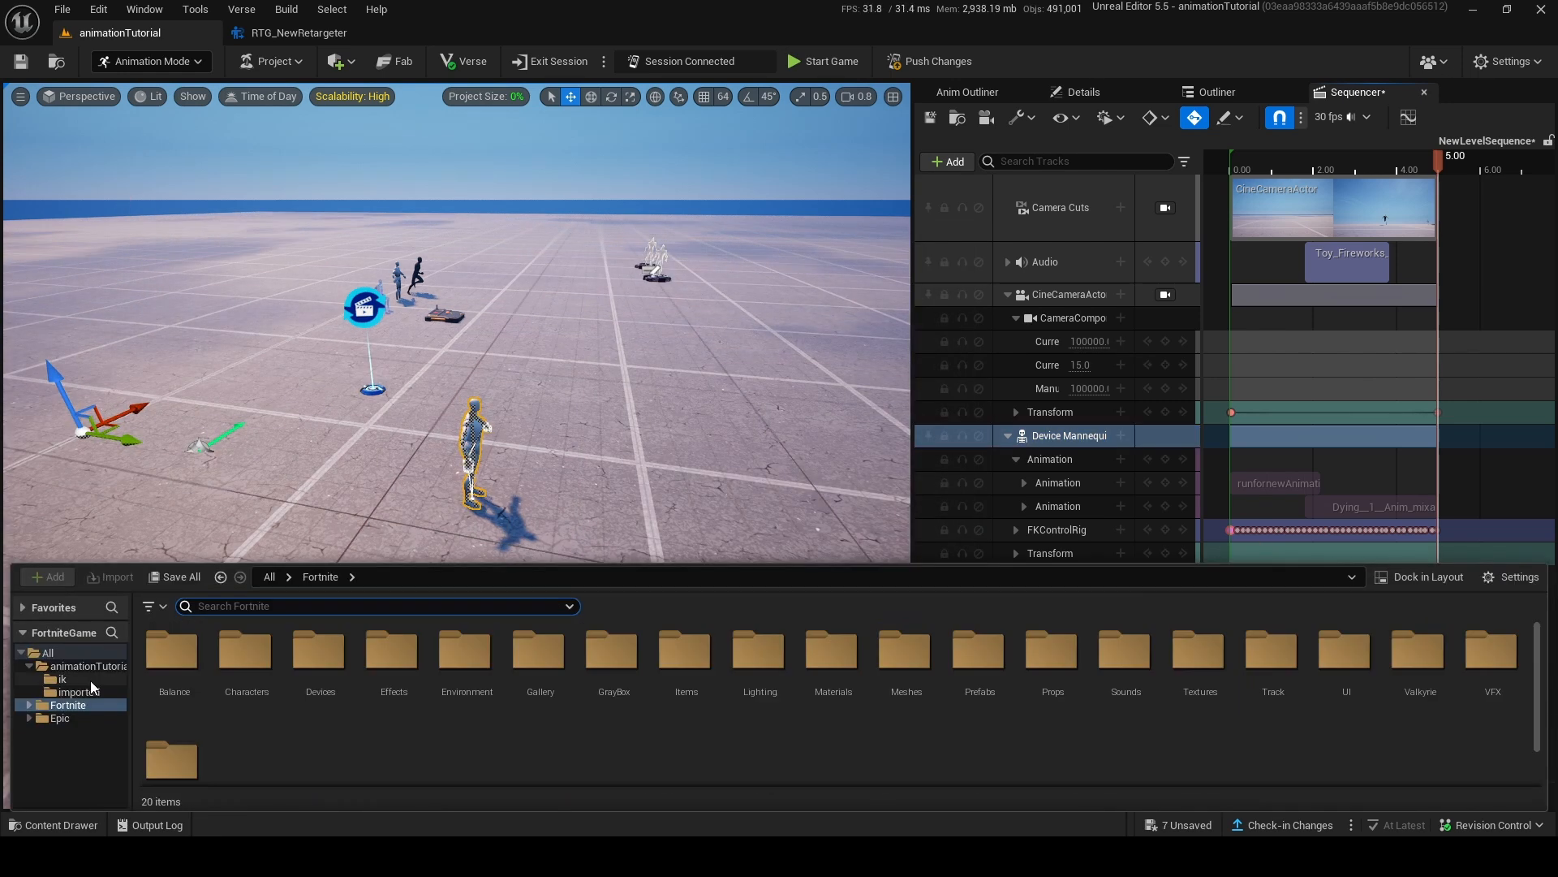
{"action": "left_click", "coordinate": [90, 679]}
{"action": "left_click", "coordinate": [91, 667]}
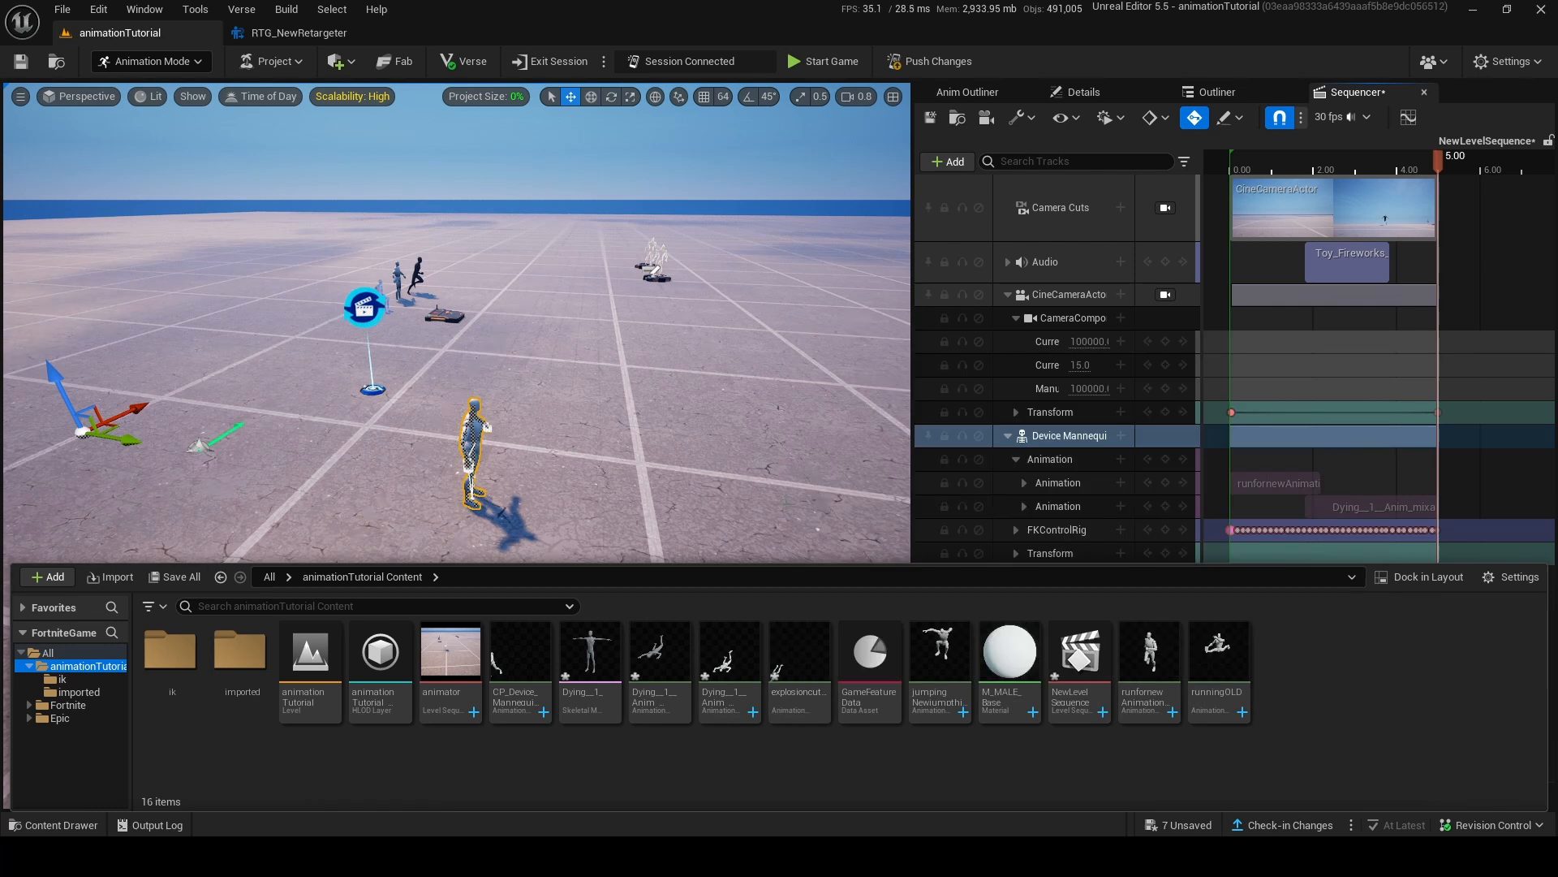
Remove the Device Mannequin with its tracks from the level sequence and focus the view on the mannequin.
{"action": "left_click_drag", "start_coordinate": [1407, 168], "coordinate": [1391, 248]}
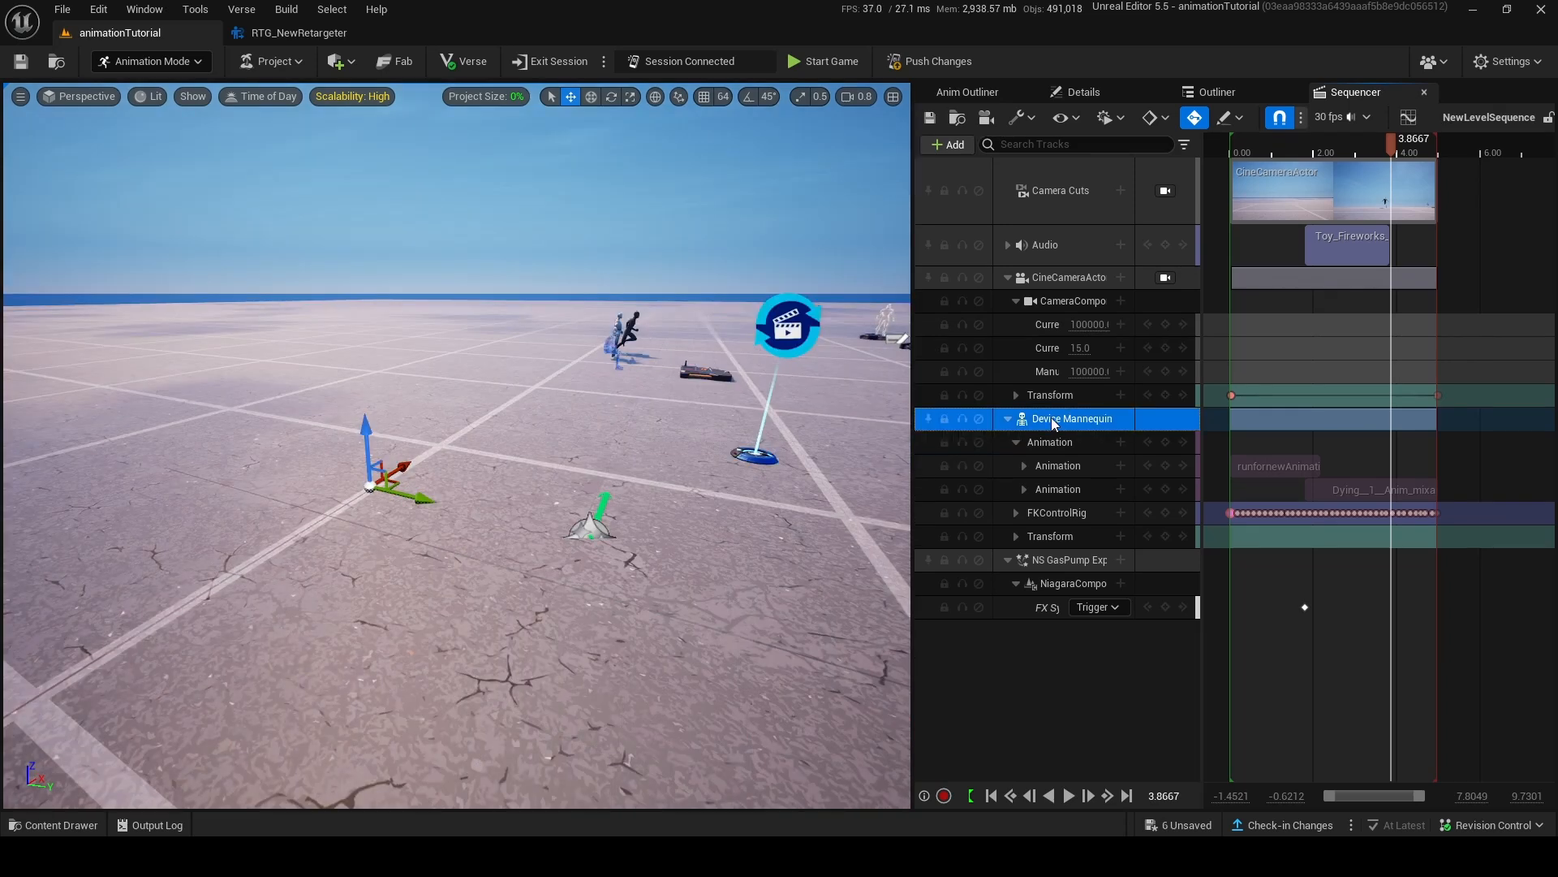
{"action": "right_click", "coordinate": [1050, 417]}
{"action": "left_click", "coordinate": [1119, 685]}
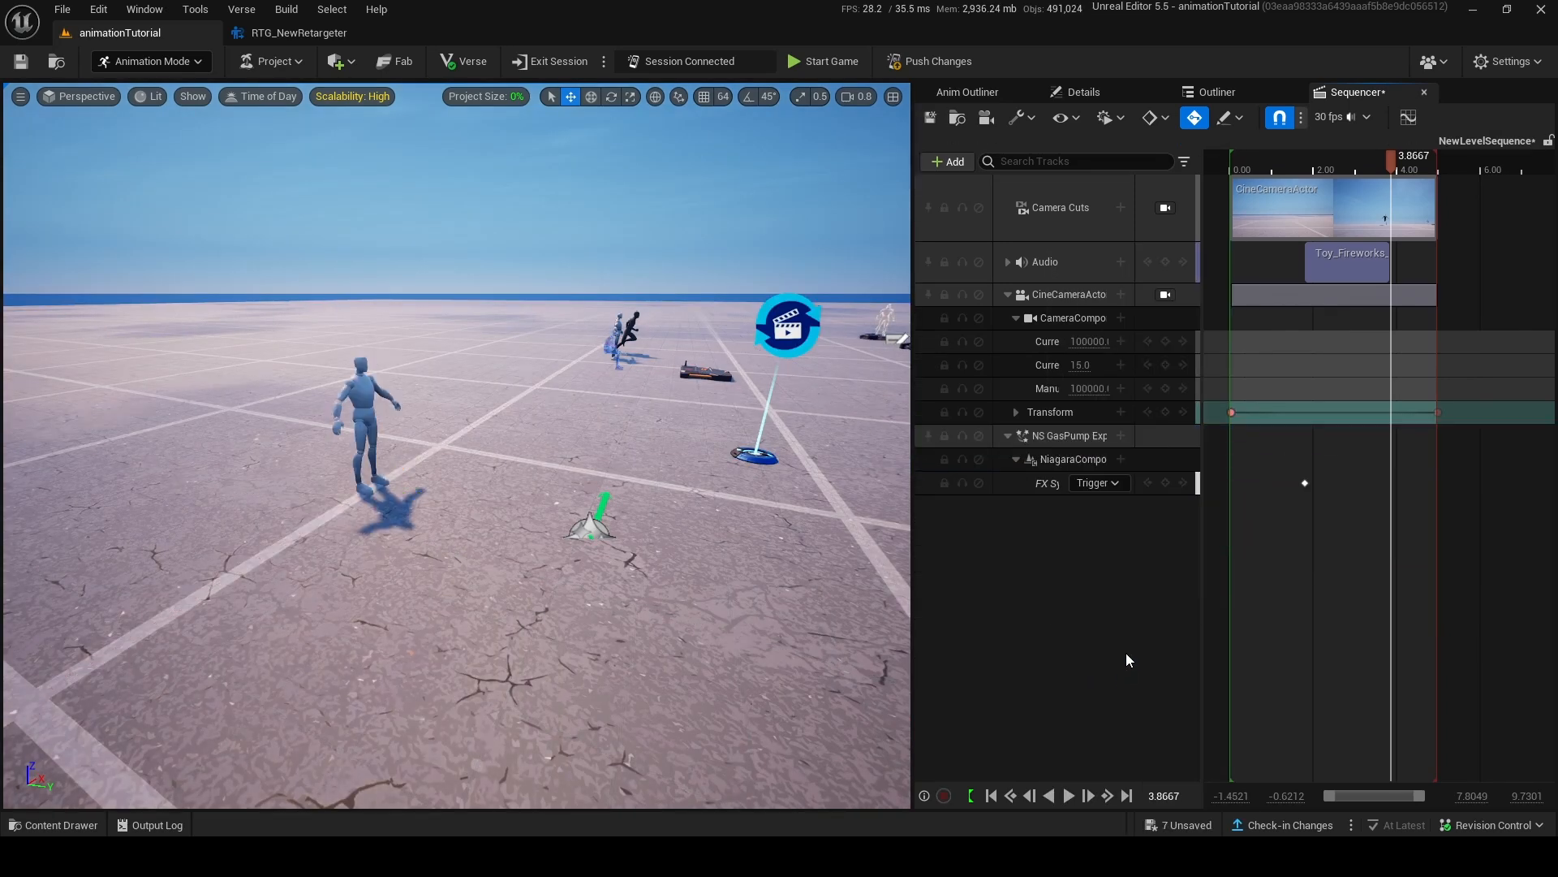
{"action": "key", "text": "f"}
Copy the reference of the explosioncutscene animation from the animationTutorial Content folder.
{"action": "left_click", "coordinate": [585, 857]}
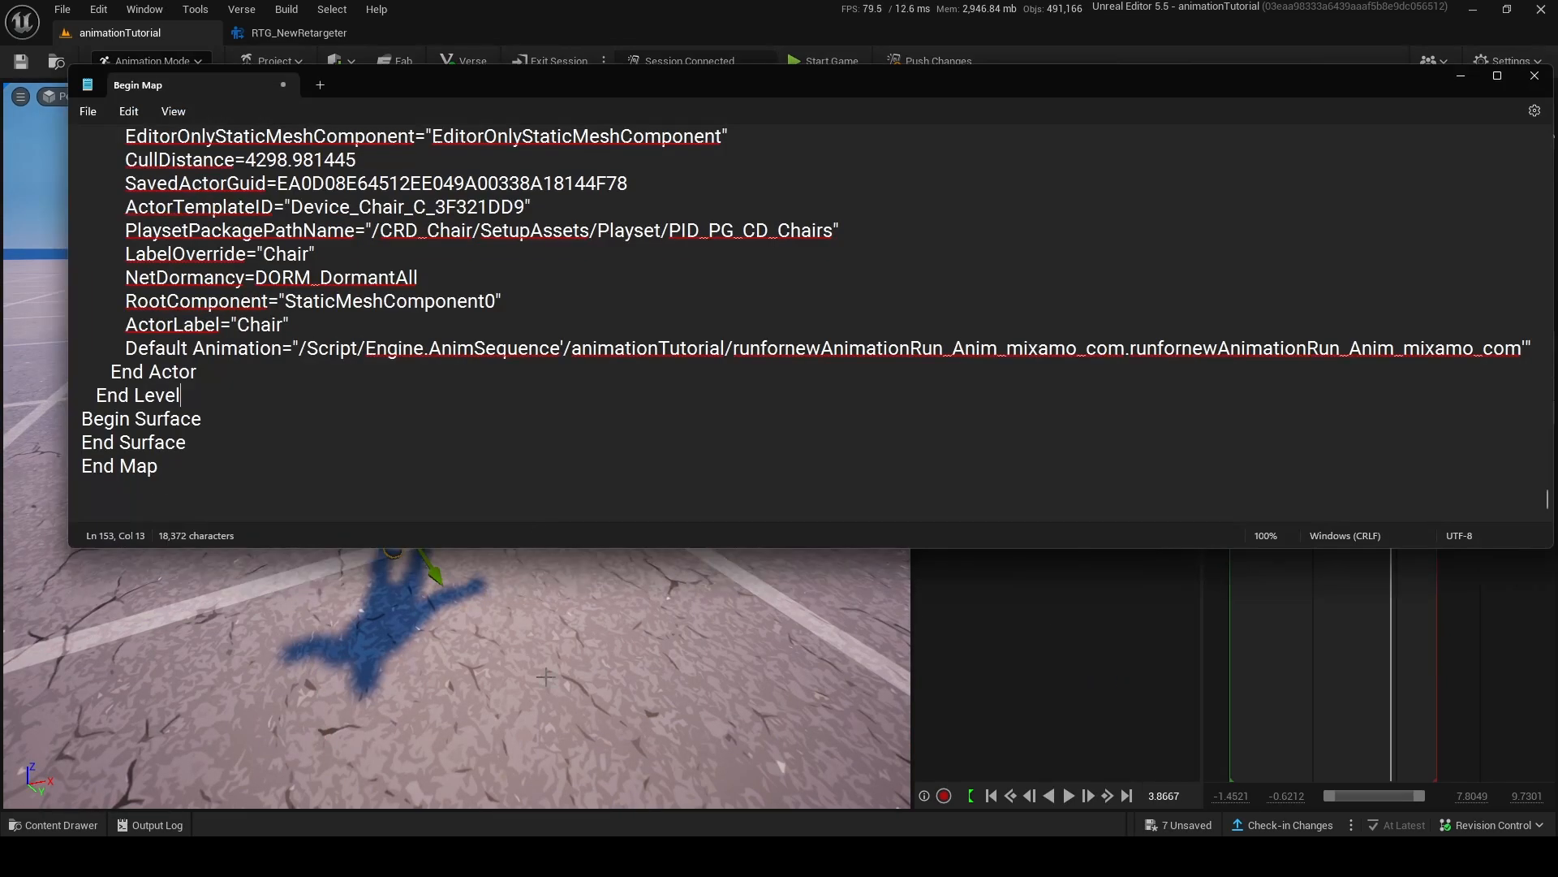
{"action": "left_click", "coordinate": [1459, 75]}
{"action": "left_click", "coordinate": [14, 826]}
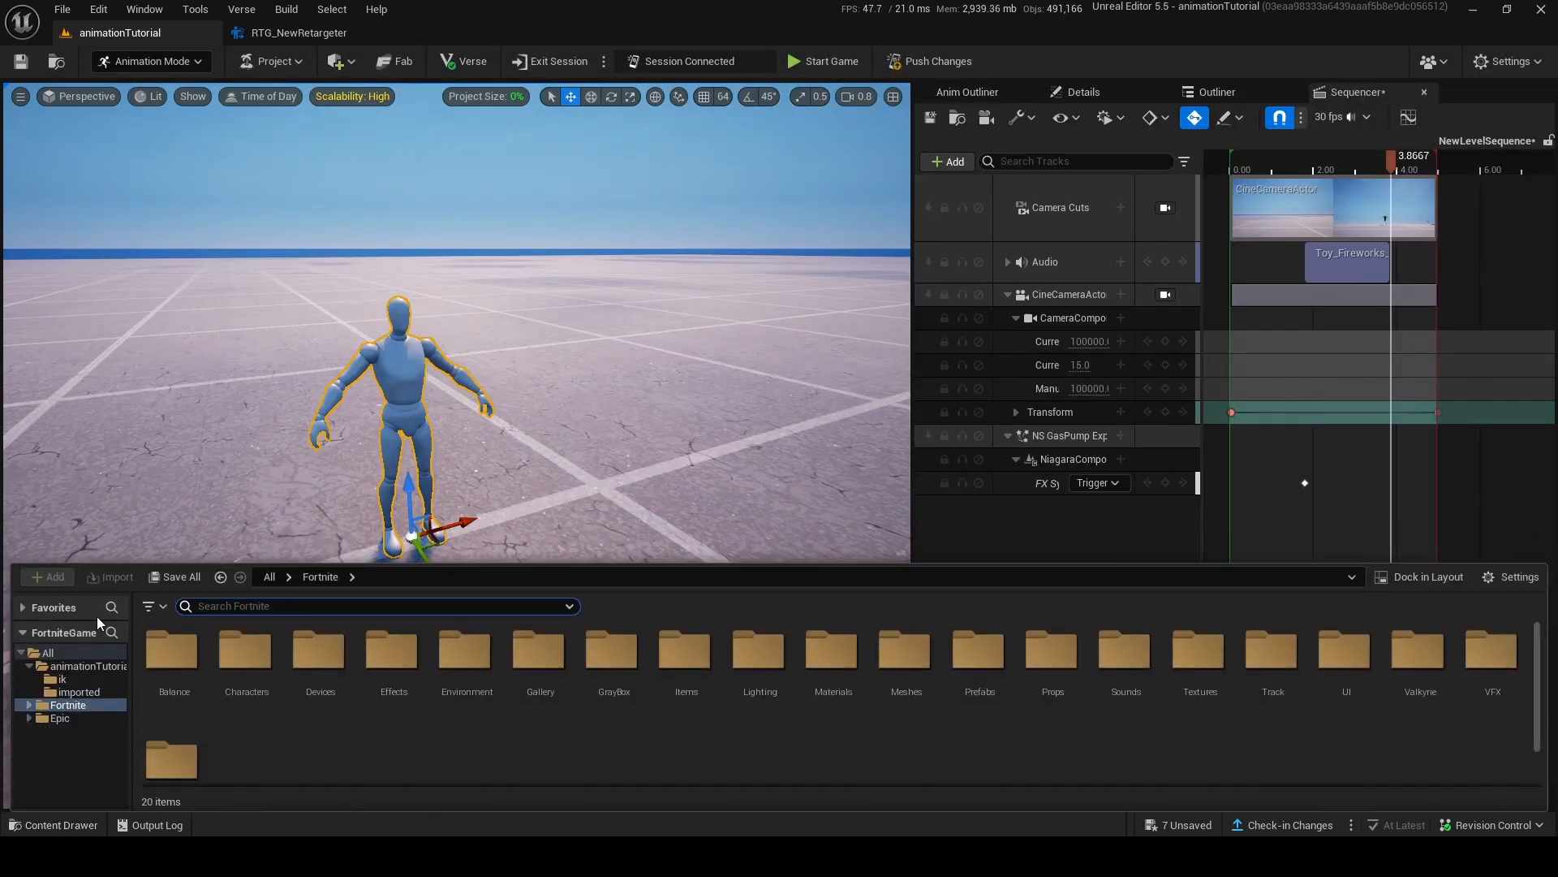
{"action": "left_click", "coordinate": [70, 654]}
{"action": "left_click", "coordinate": [87, 667]}
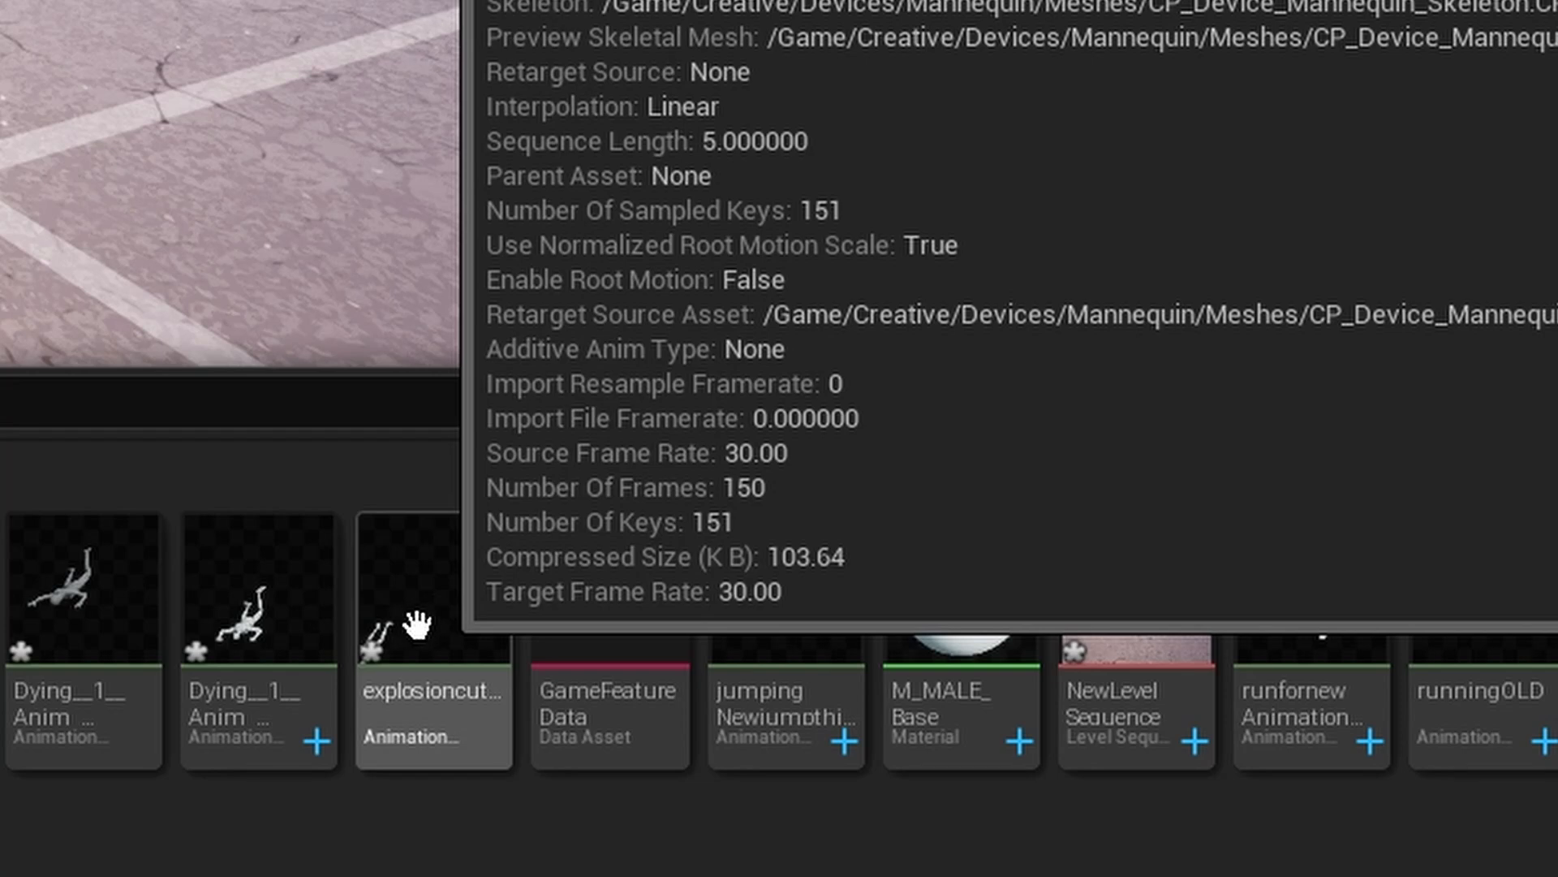
{"action": "right_click", "coordinate": [418, 625]}
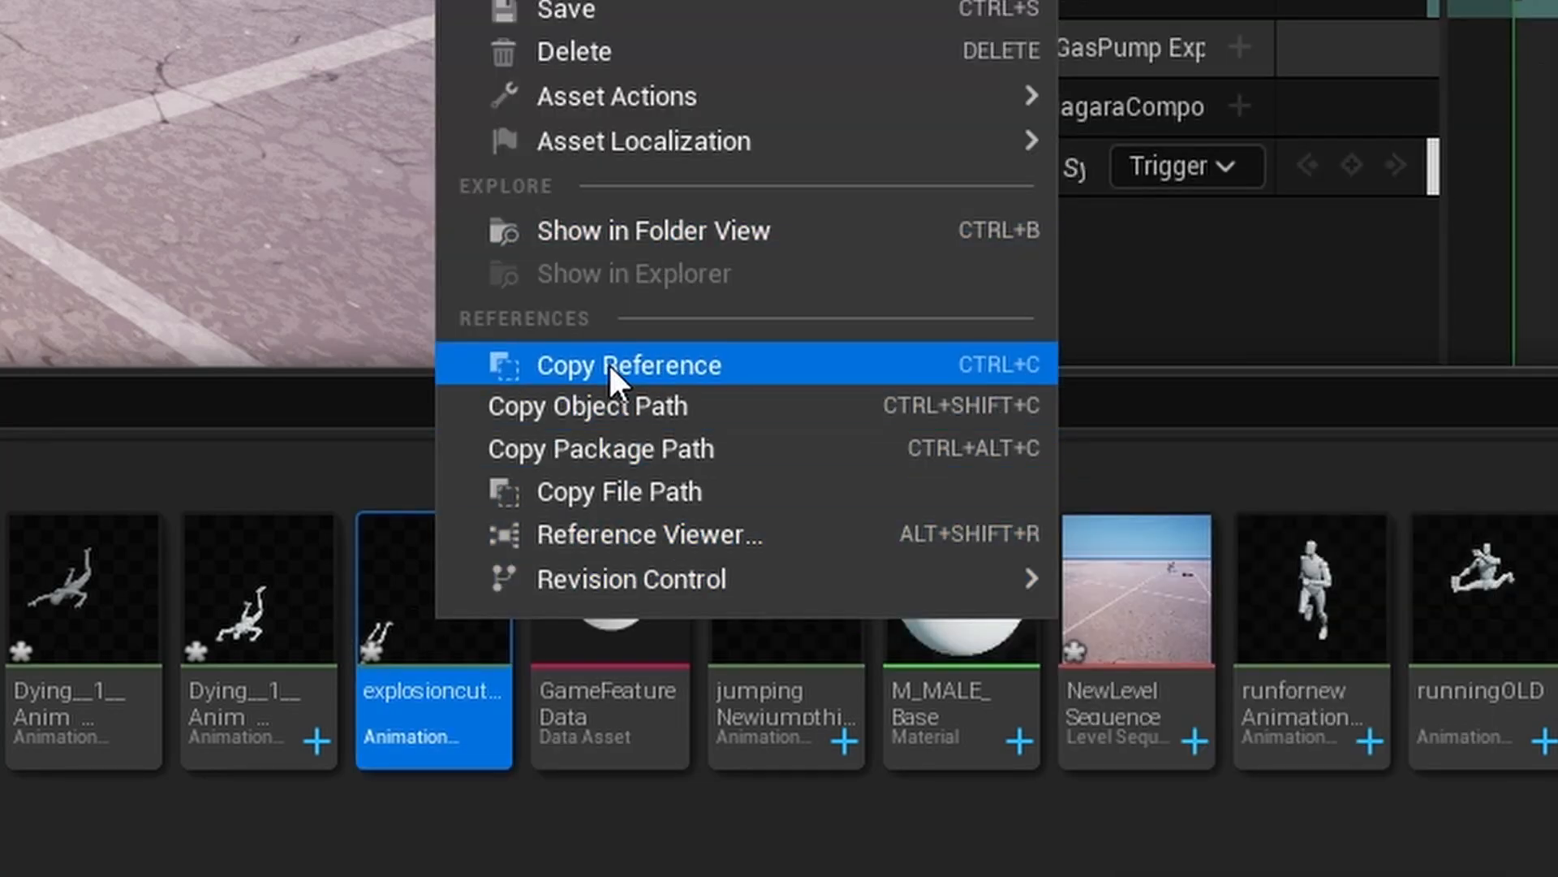
{"action": "left_click", "coordinate": [607, 362]}
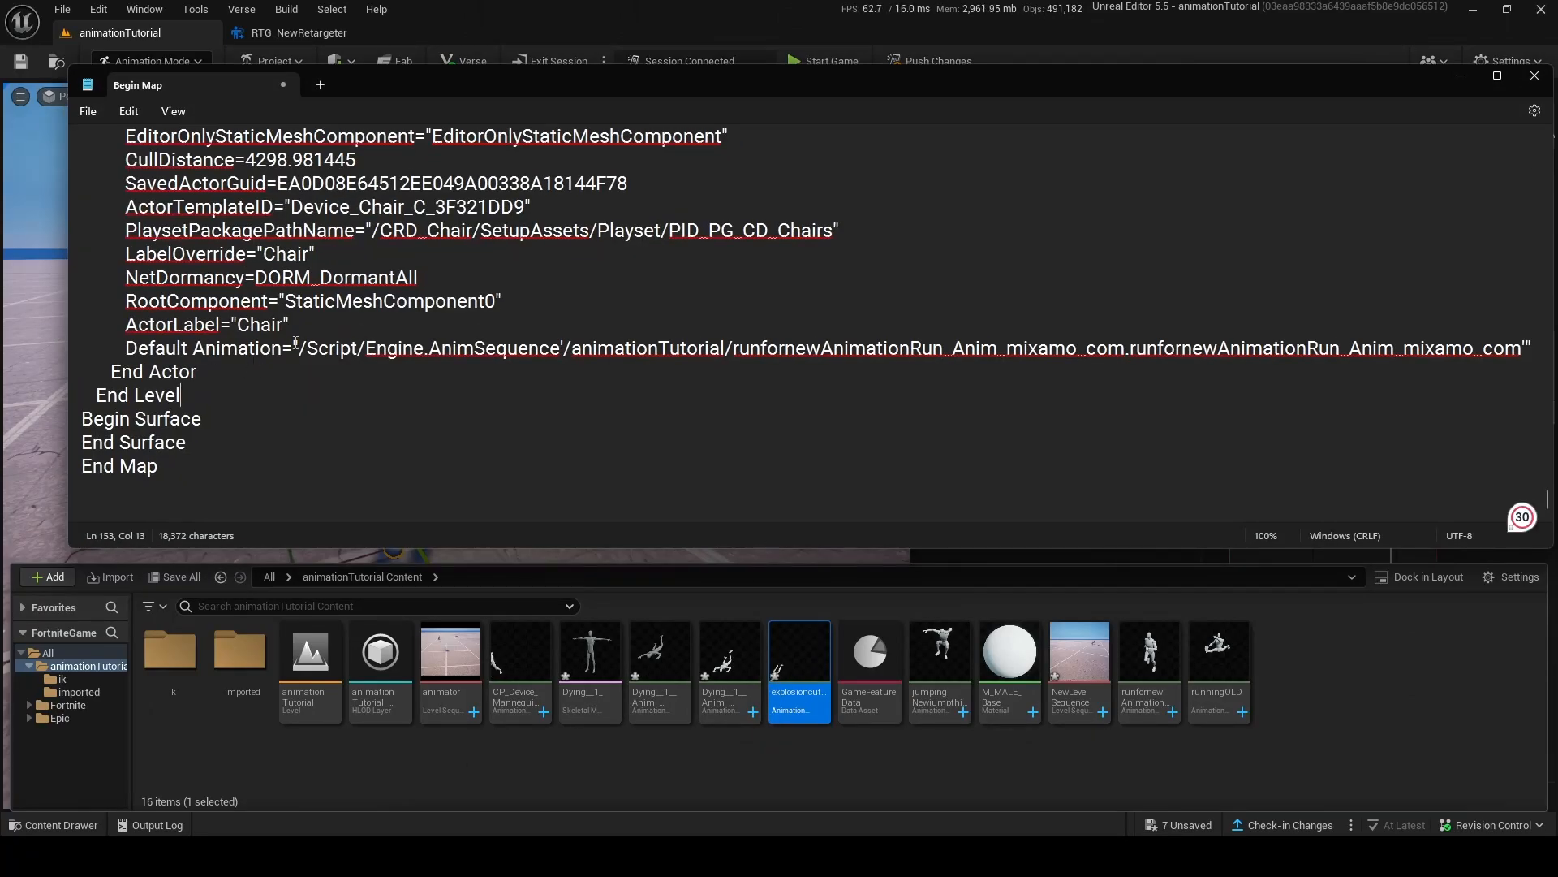
In Notepad, replace the Chair's Default Animation reference with the copied explosioncutscene reference, and copy the whole text.
{"action": "left_click_drag", "start_coordinate": [330, 366], "coordinate": [1402, 349]}
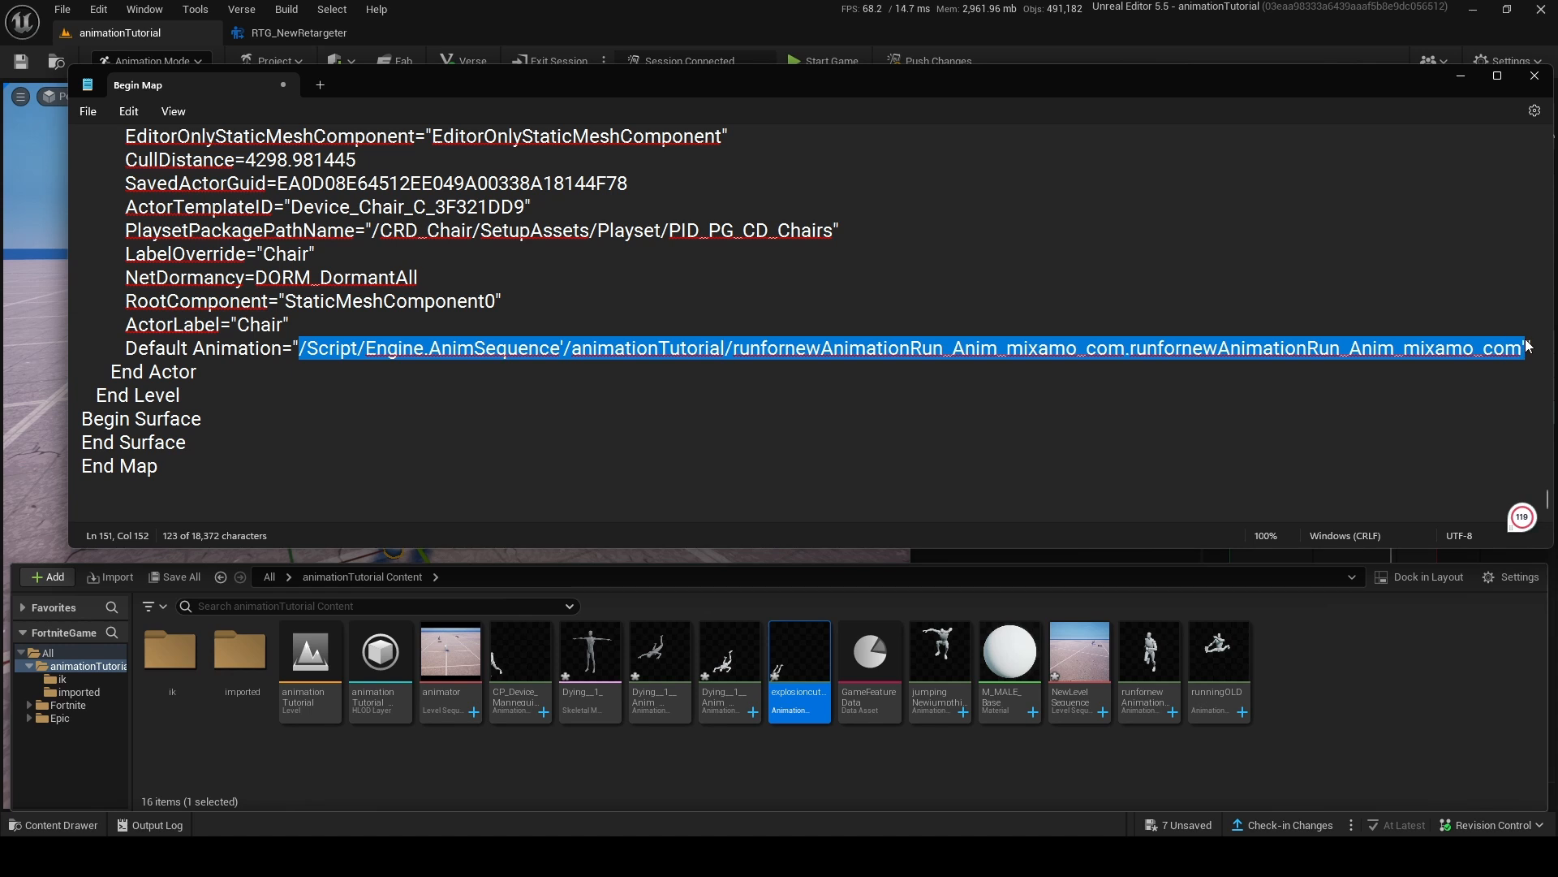
{"action": "key", "text": "ctrl+v"}
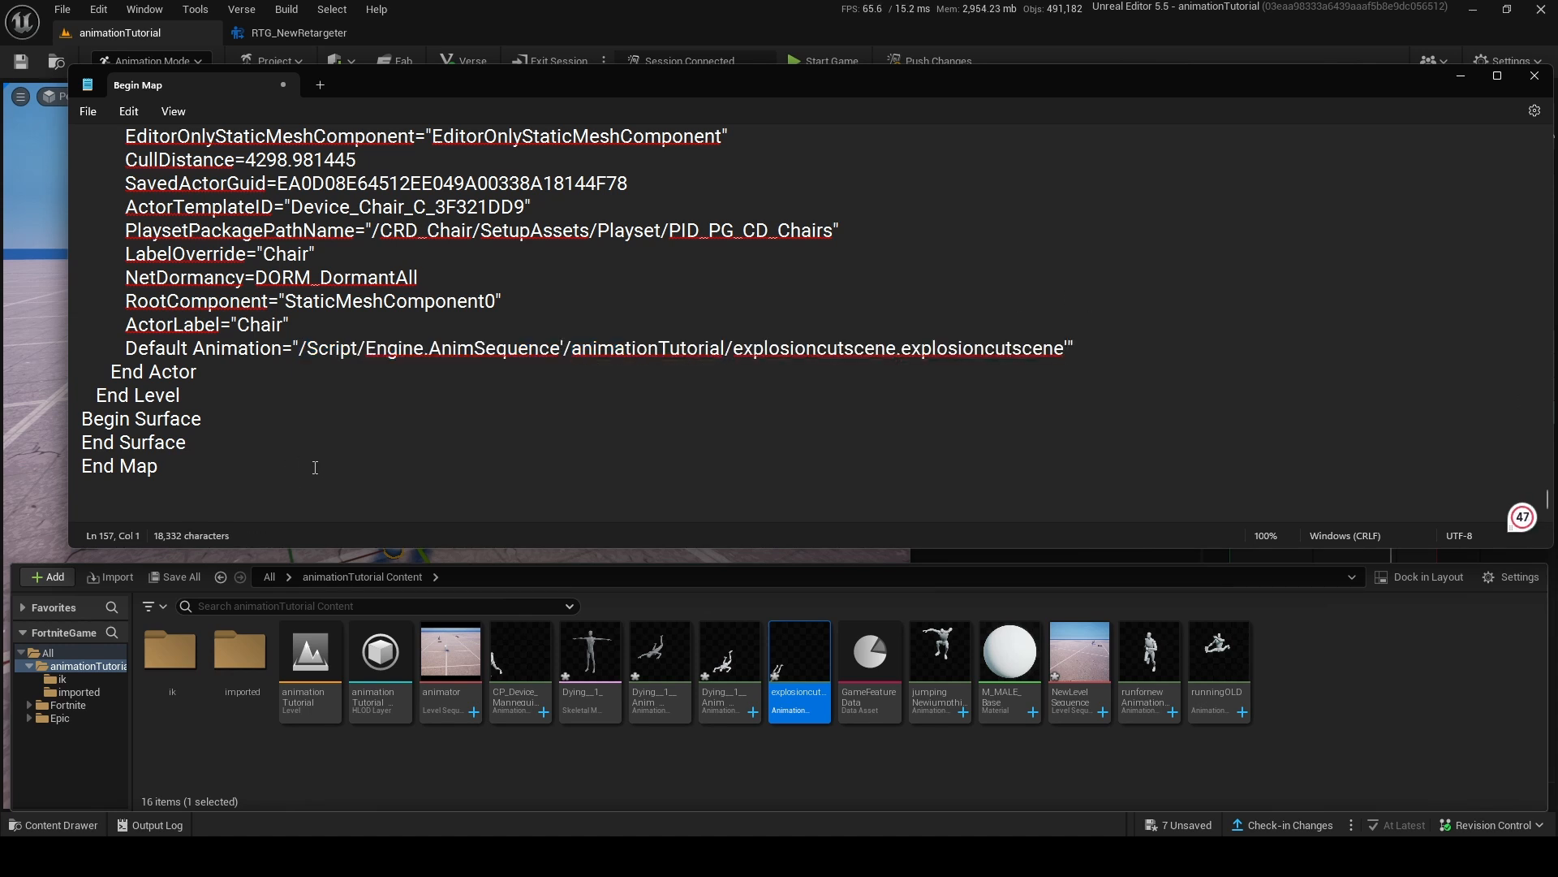
{"action": "key", "text": "ctrl+a"}
{"action": "left_click", "coordinate": [1461, 77]}
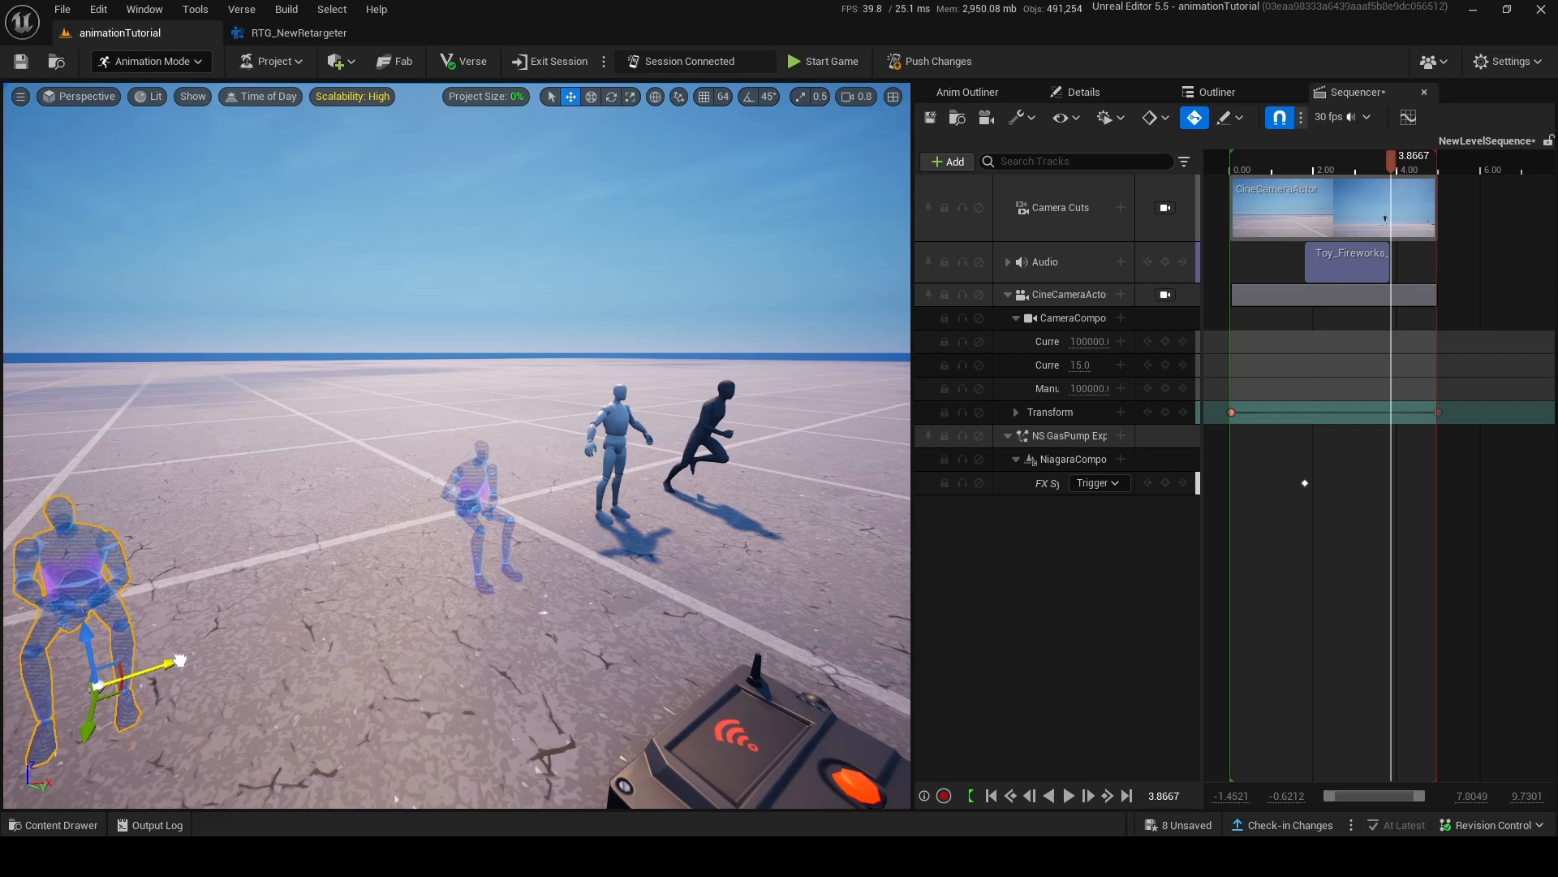
Paste the copied Chair into the level and move it onto the mannequin's position.
{"action": "key", "text": "s"}
{"action": "right_click_drag", "start_coordinate": [713, 406], "coordinate": [649, 460]}
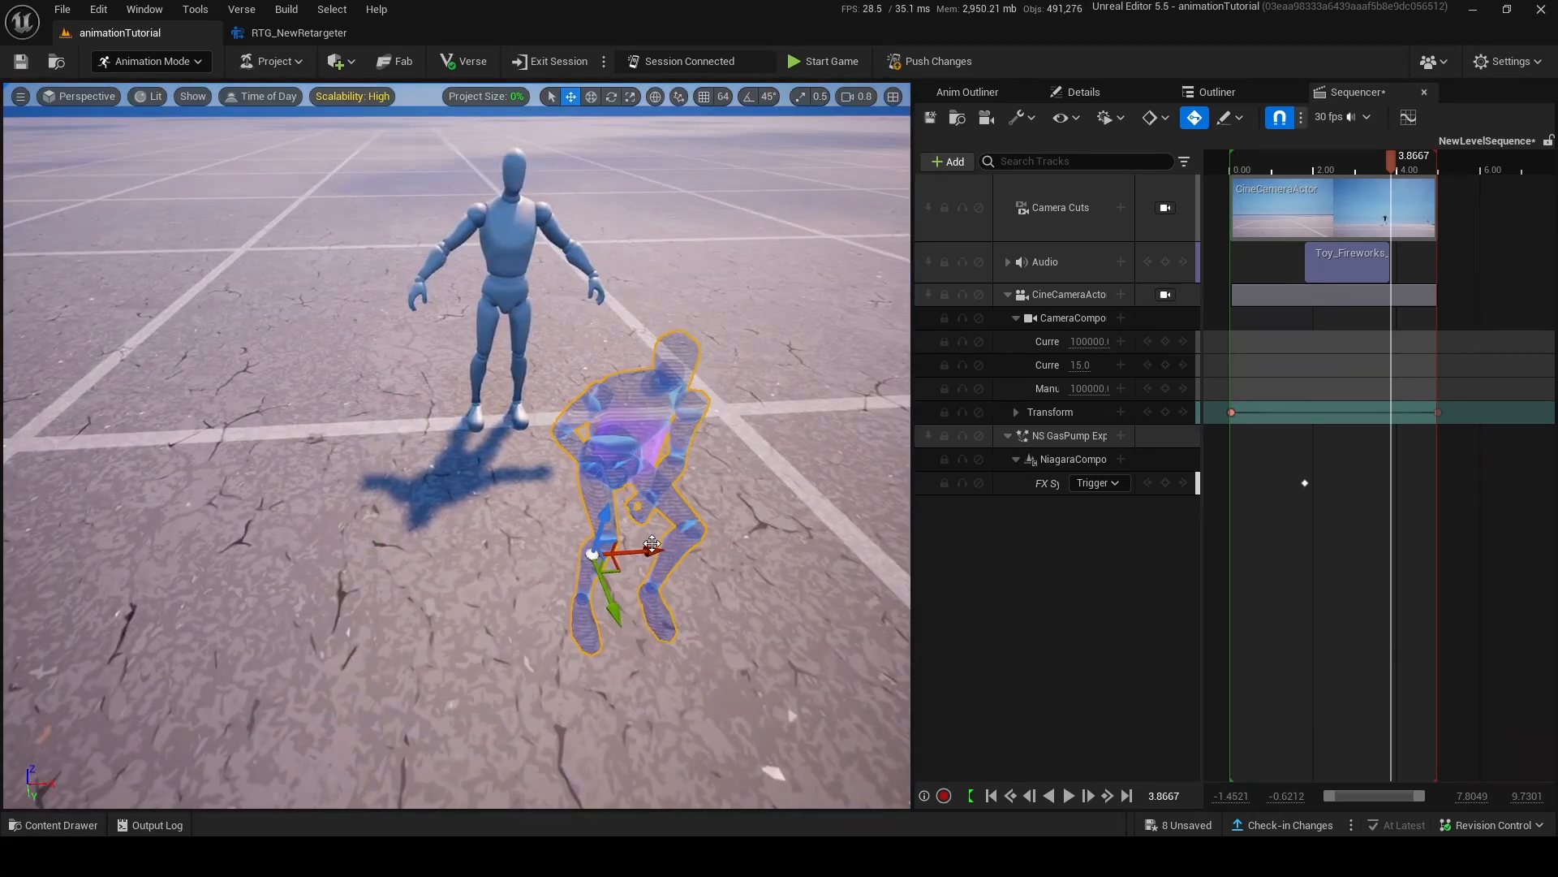
{"action": "left_click_drag", "start_coordinate": [653, 545], "coordinate": [598, 555]}
{"action": "key", "text": "a"}
{"action": "right_click_drag", "start_coordinate": [598, 555], "coordinate": [812, 545]}
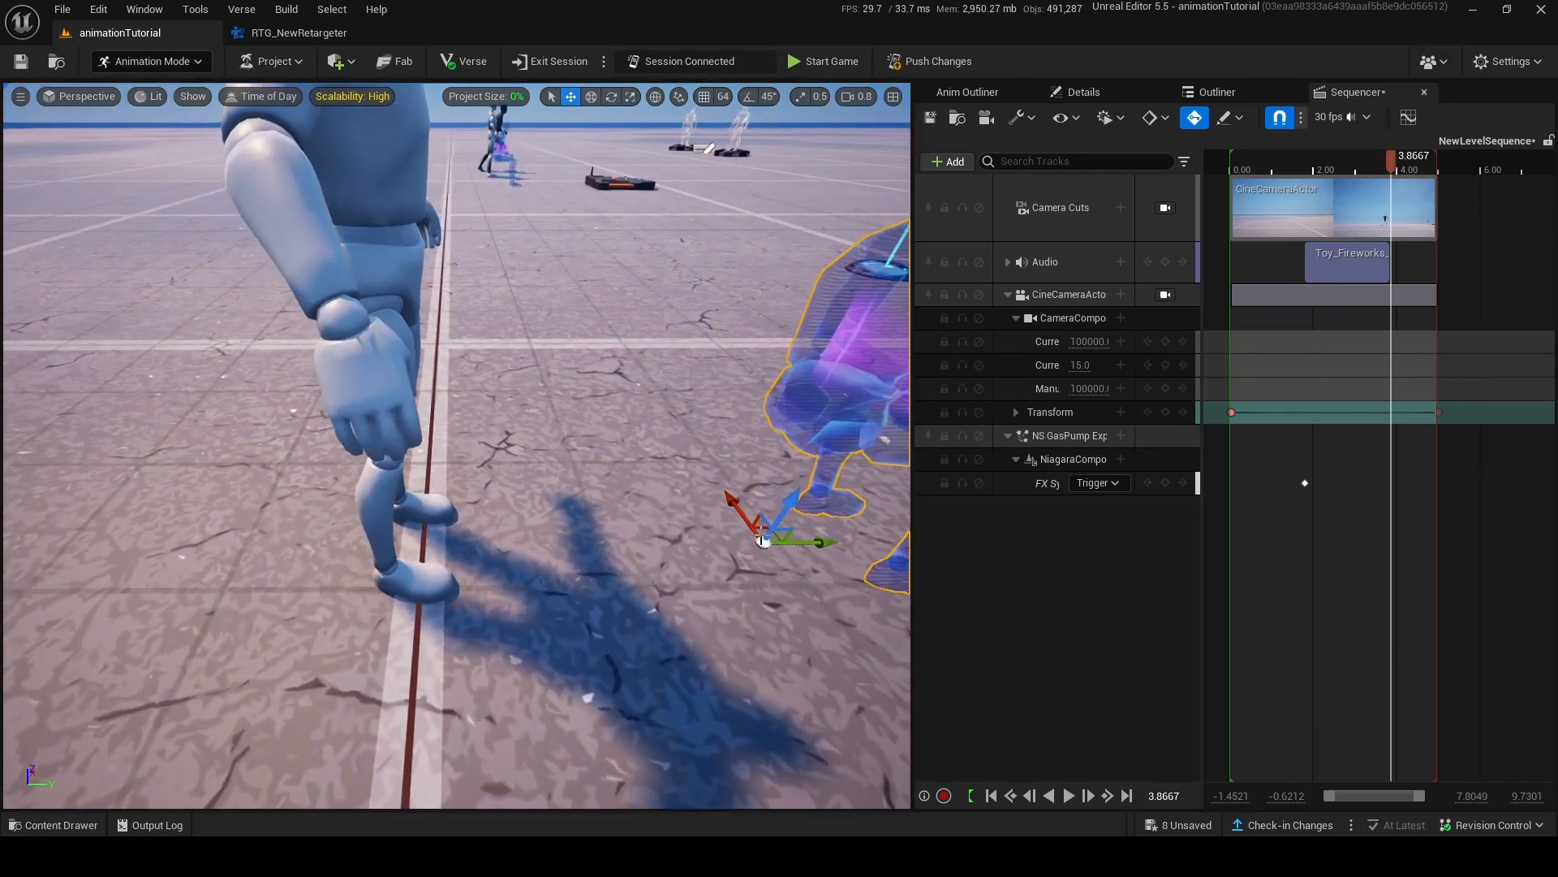
{"action": "left_click_drag", "start_coordinate": [811, 539], "coordinate": [415, 537]}
Add a Seat Player function entry to the Chair, bind it to the Trigger device and choose the trigger's event.
{"action": "left_click", "coordinate": [1075, 90]}
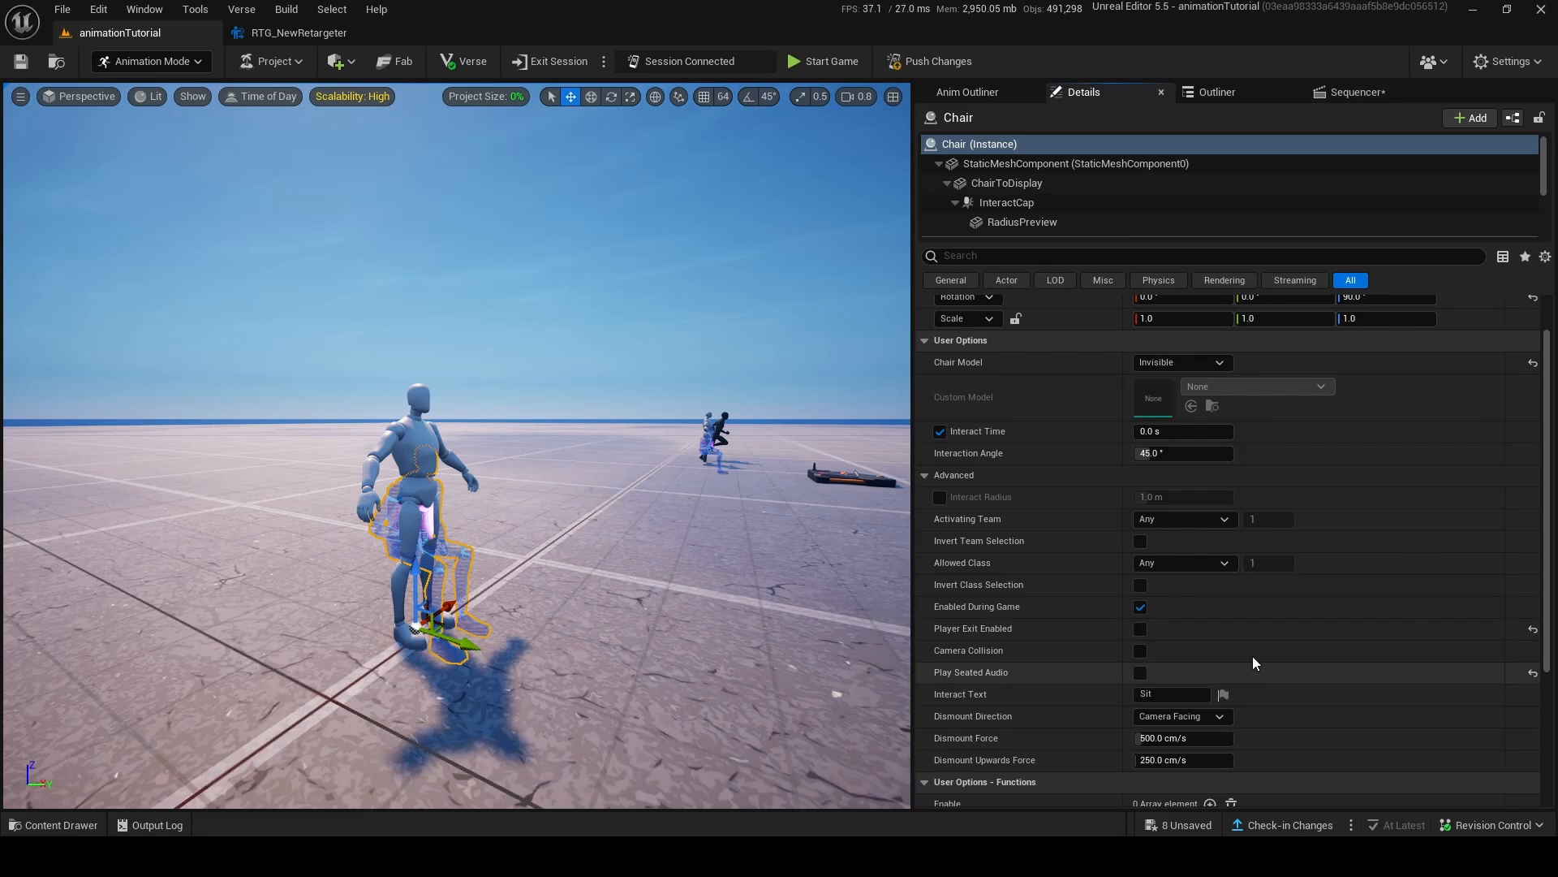
{"action": "scroll", "coordinate": [1217, 633], "scroll_direction": "down", "scroll_amount": 5}
{"action": "left_click", "coordinate": [1210, 686]}
{"action": "key", "text": "w"}
{"action": "right_click_drag", "start_coordinate": [479, 550], "coordinate": [609, 572]}
{"action": "right_click_drag", "start_coordinate": [608, 572], "coordinate": [616, 586]}
{"action": "left_click", "coordinate": [1461, 707]}
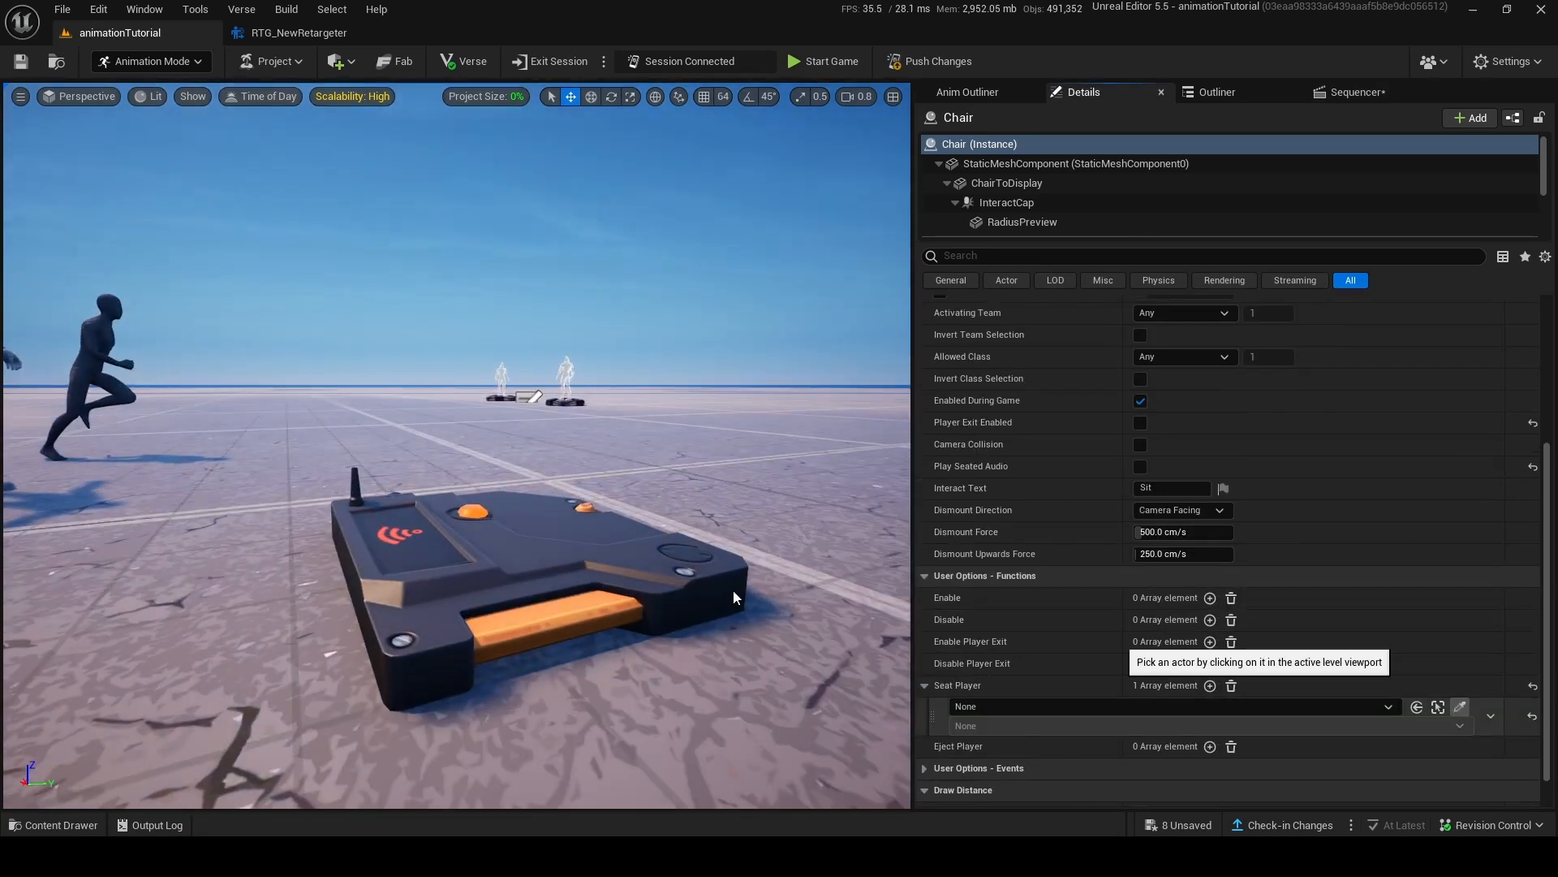
{"action": "left_click", "coordinate": [733, 591]}
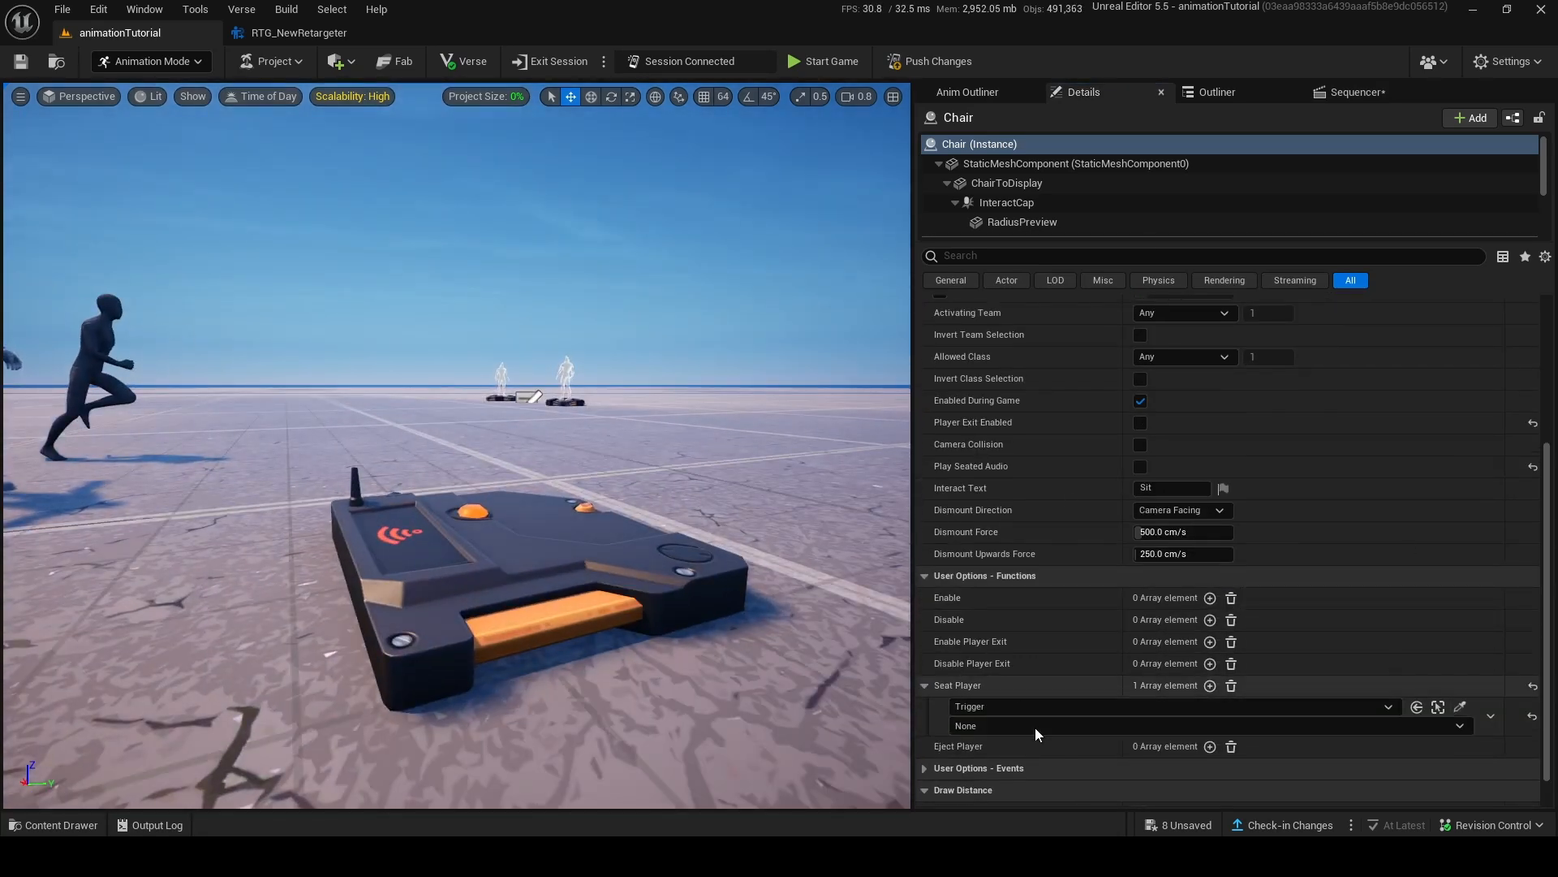
{"action": "left_click", "coordinate": [1030, 728]}
{"action": "left_click", "coordinate": [1016, 759]}
Delete the mannequin standing at the Chair's position.
{"action": "right_click_drag", "start_coordinate": [616, 504], "coordinate": [690, 479]}
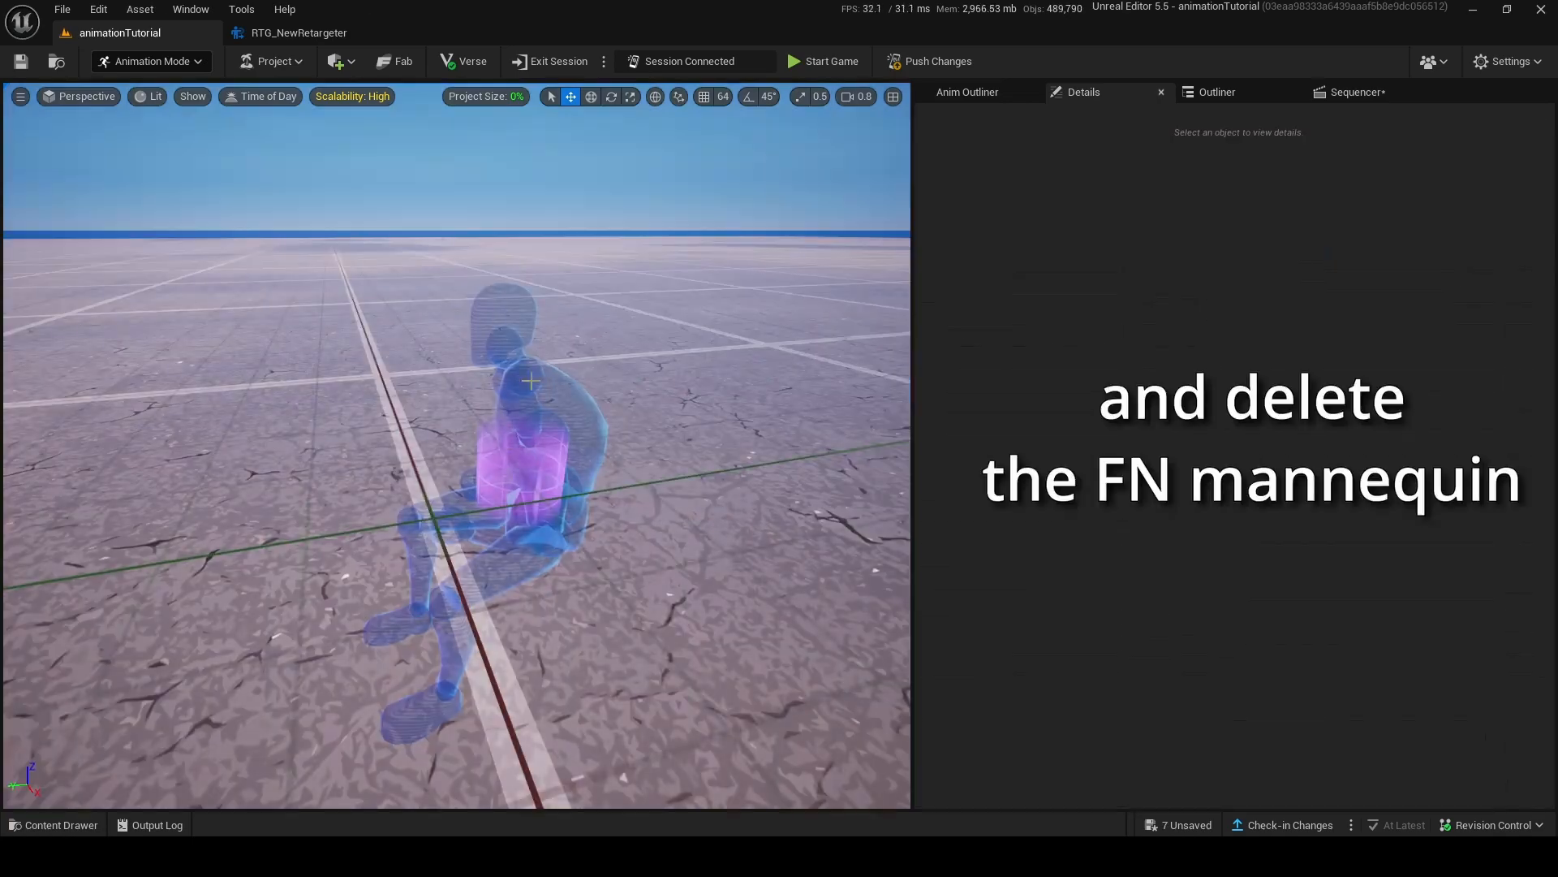
{"action": "key", "text": "s"}
{"action": "right_click_drag", "start_coordinate": [457, 445], "coordinate": [573, 422]}
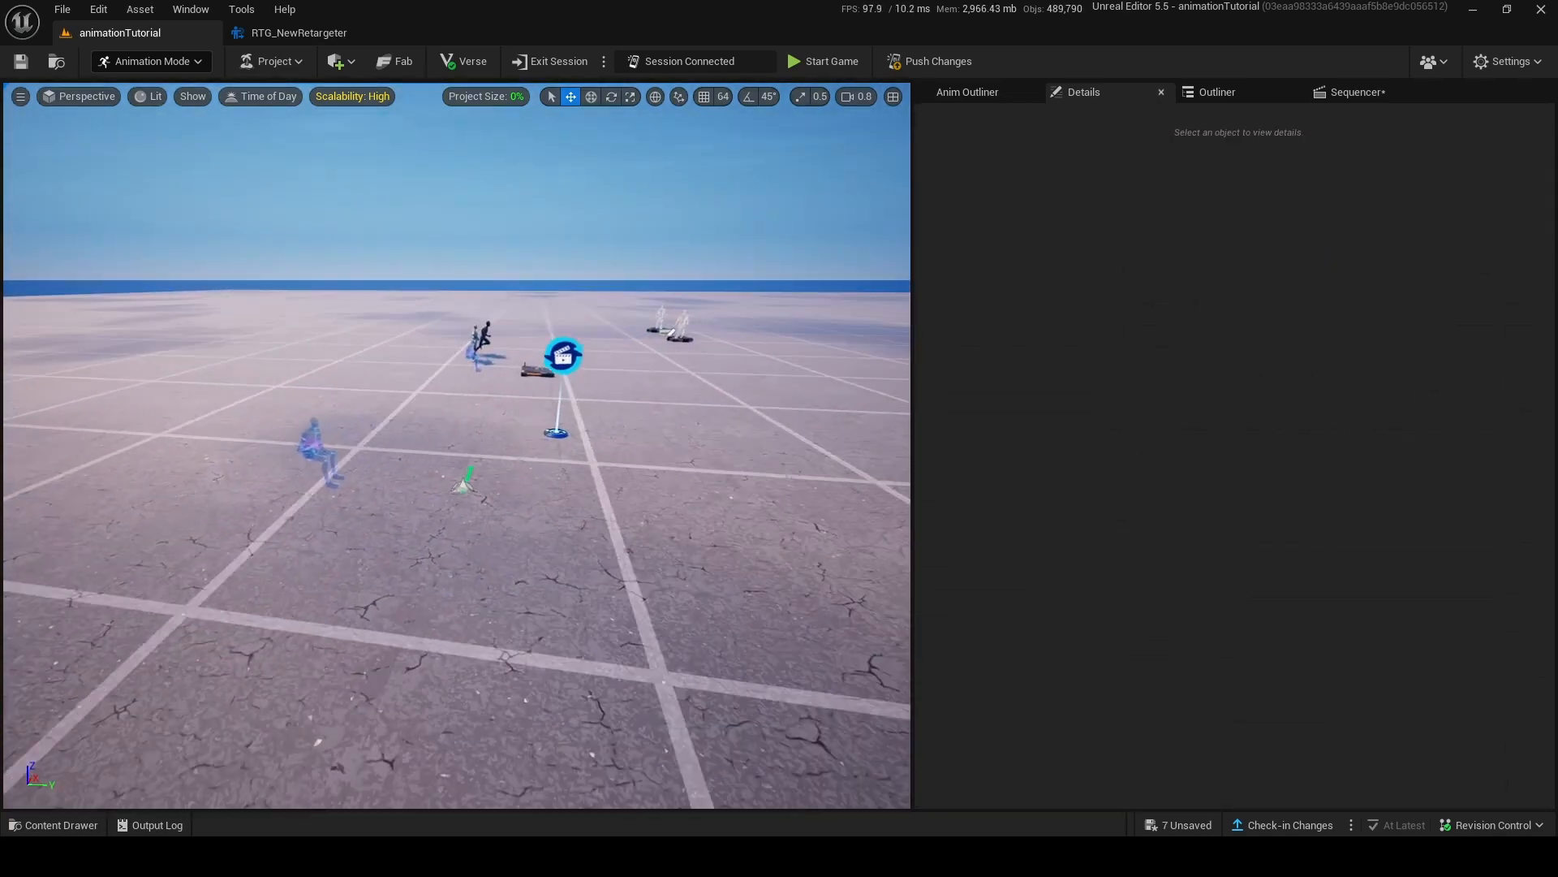
Switch to the Fortnite client and start the game to test the cinematic.
{"action": "left_click", "coordinate": [1299, 288]}
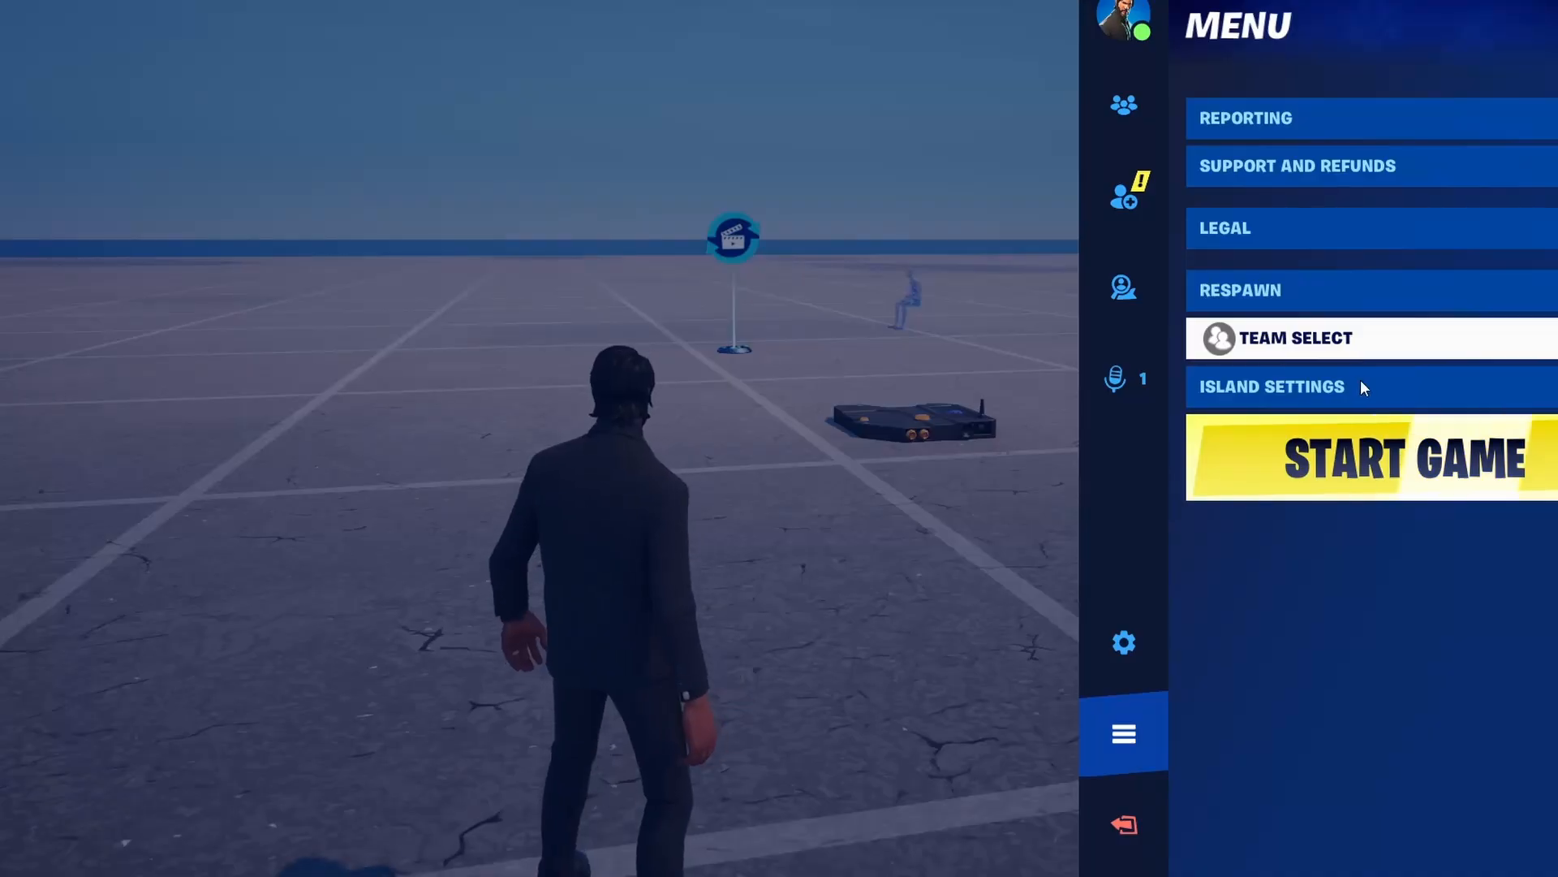
{"action": "key", "text": "Escape"}
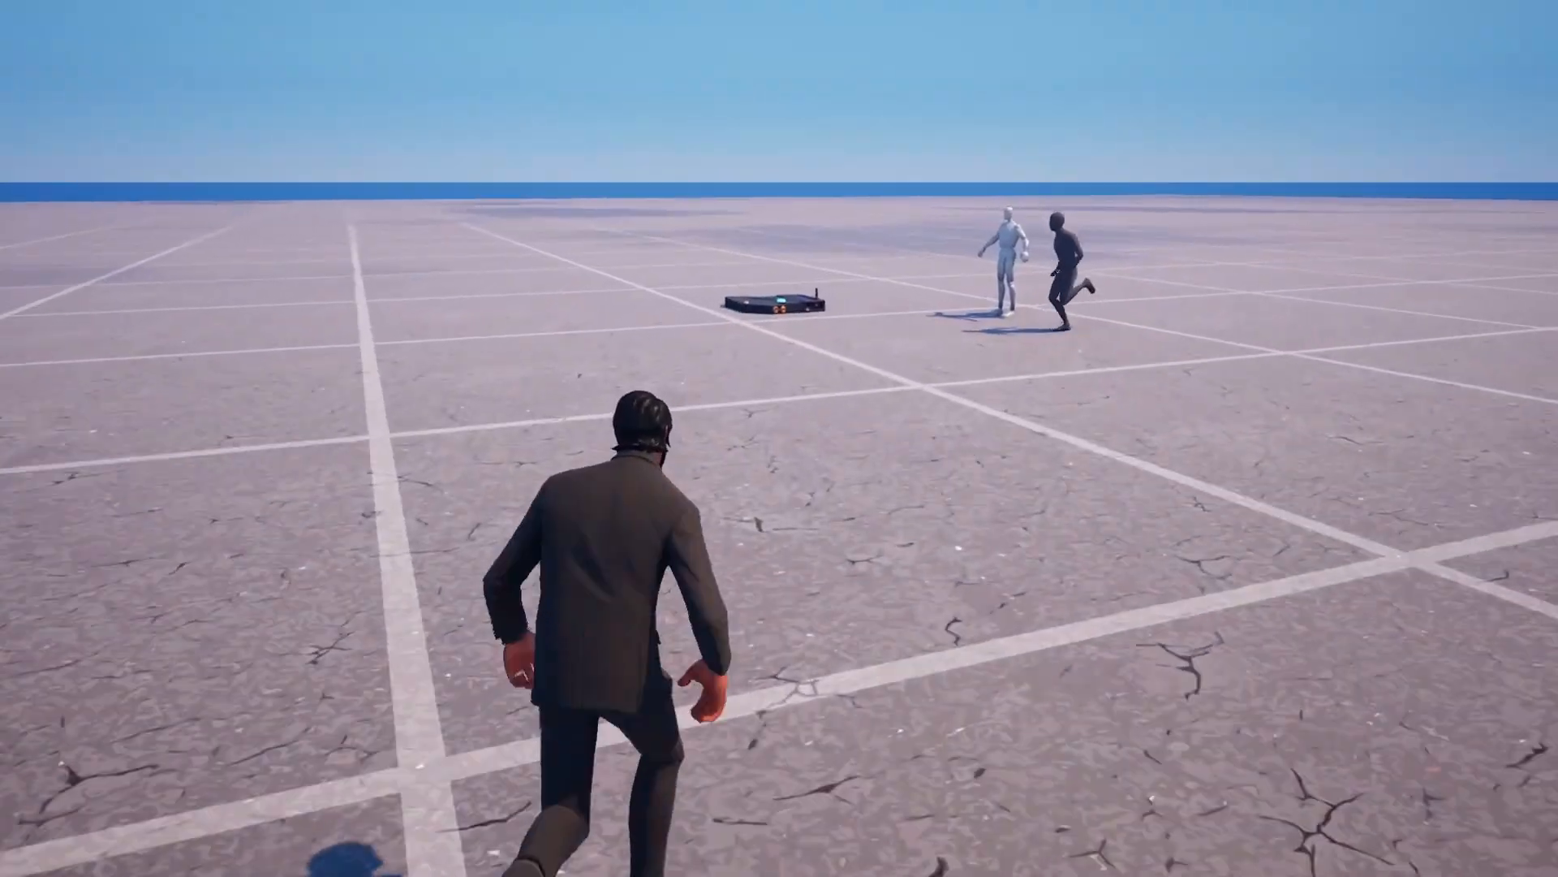